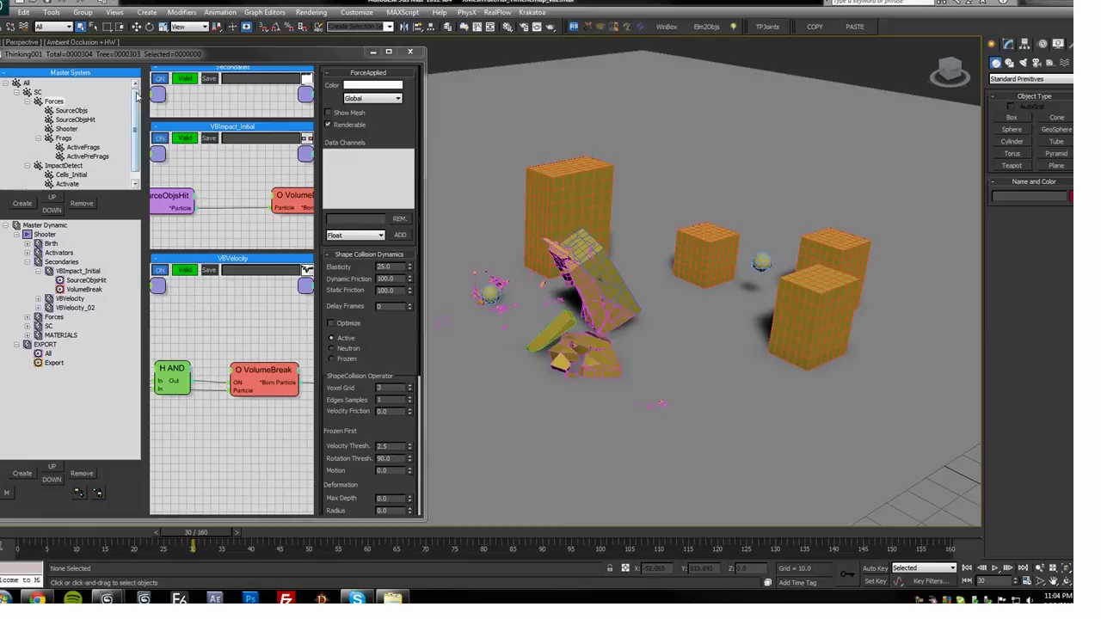
Step: Show the SourceObjsHit operator's settings in the VBImpact_Initial dynamic set
{"action": "left_click", "coordinate": [239, 191]}
{"action": "left_click_drag", "start_coordinate": [179, 196], "coordinate": [203, 196]}
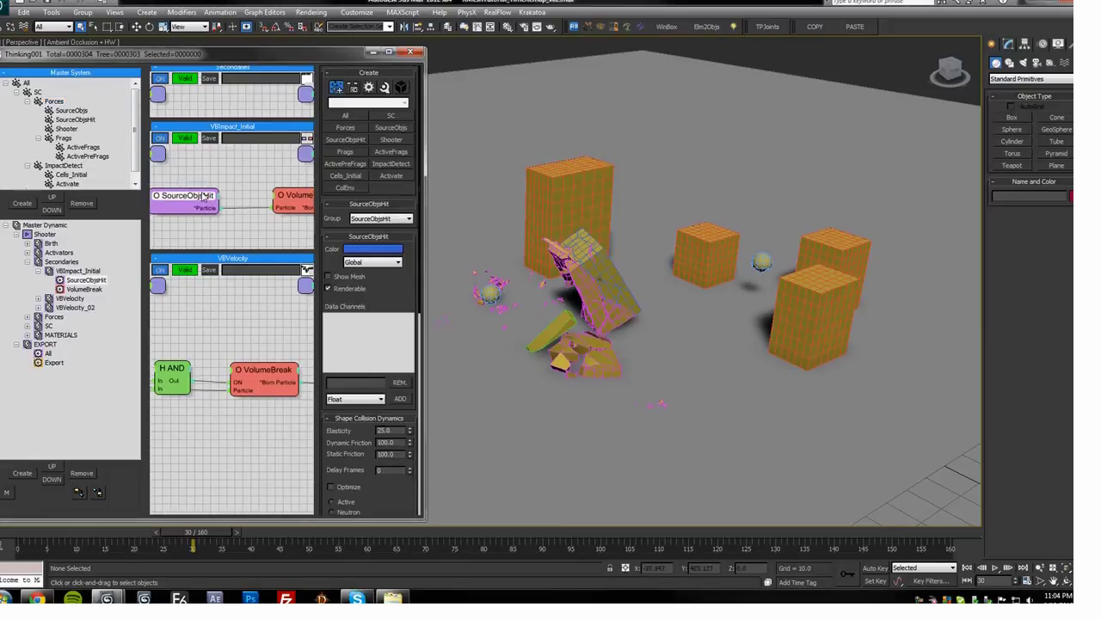
Step: Switch to Chrome and review the description of XMesh as a geometry caching system on Thinkbox's page, then return to 3ds Max
{"action": "mouse_move", "coordinate": [37, 598]}
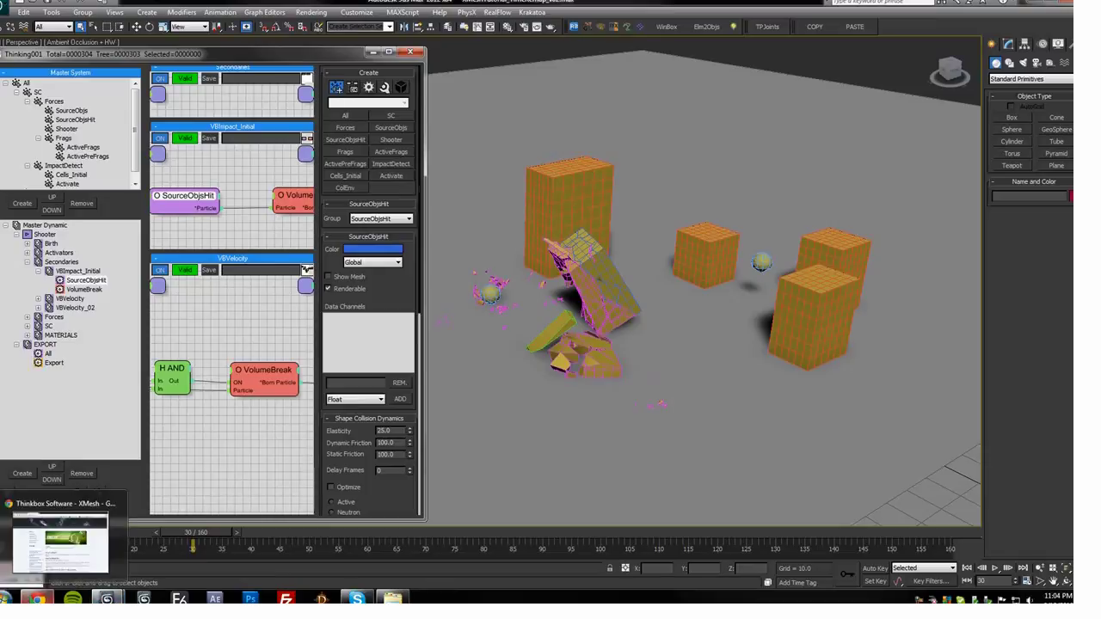
{"action": "left_click", "coordinate": [60, 541]}
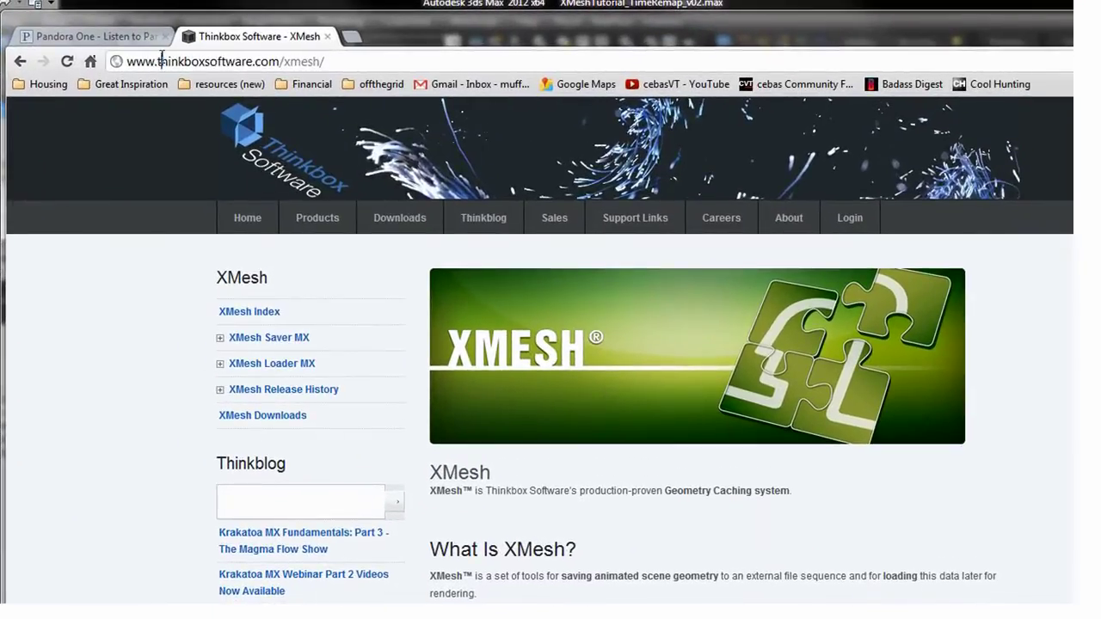
{"action": "left_click_drag", "start_coordinate": [160, 61], "coordinate": [261, 67]}
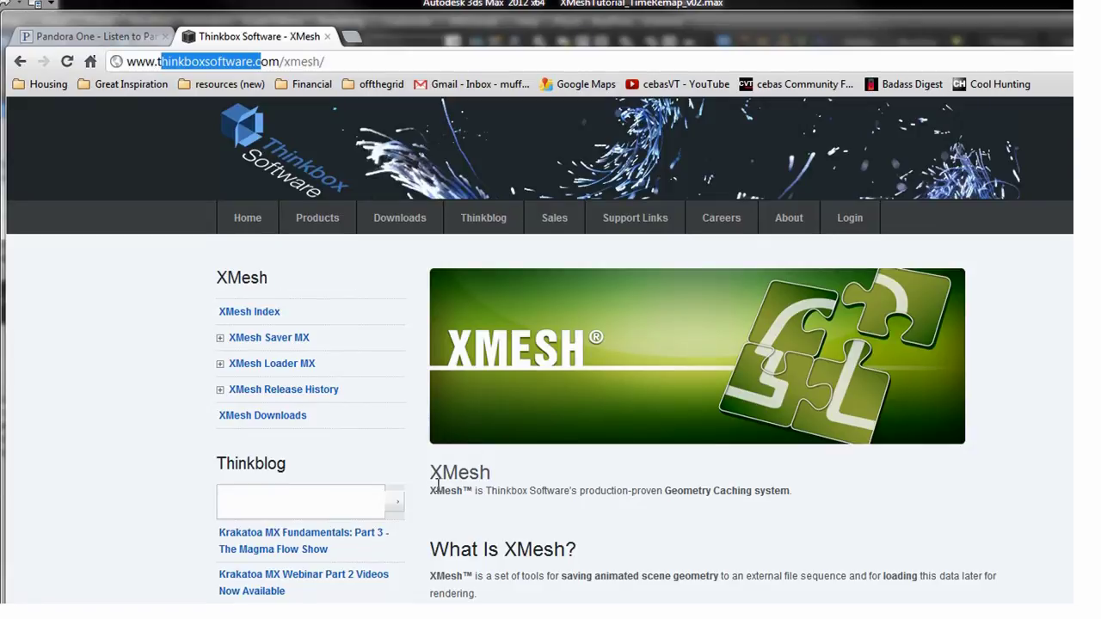
{"action": "left_click_drag", "start_coordinate": [666, 490], "coordinate": [796, 487]}
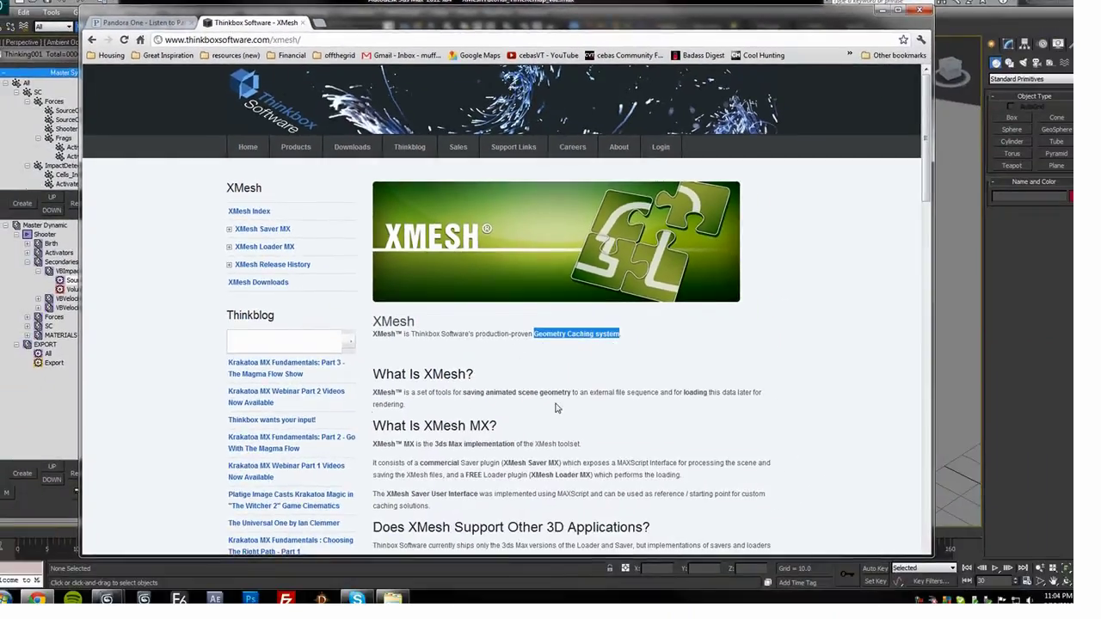
{"action": "left_click", "coordinate": [645, 2]}
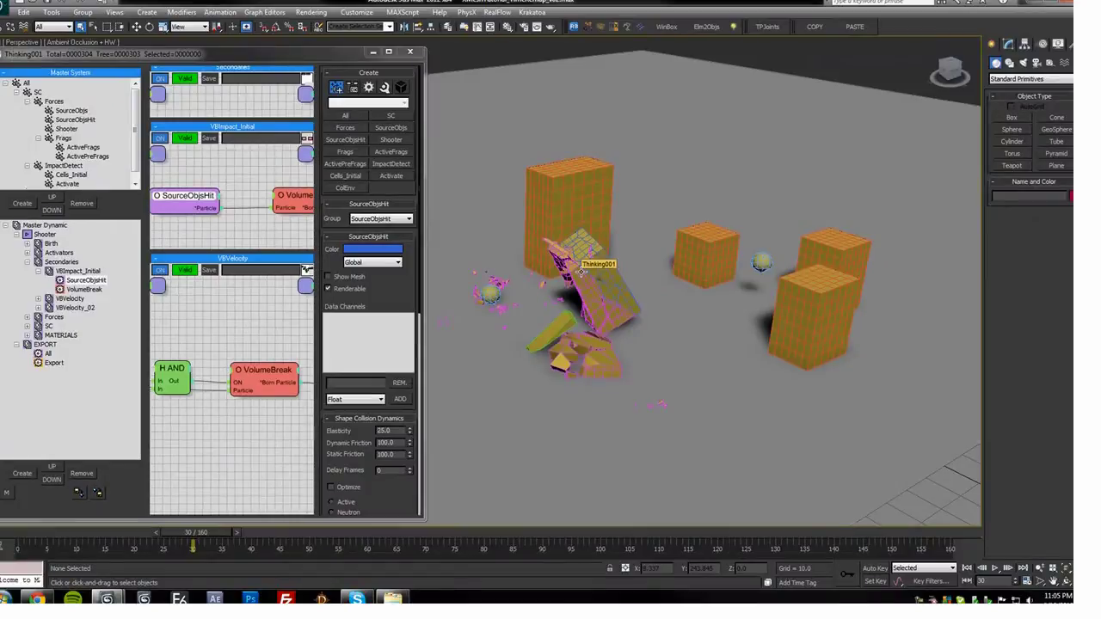
Step: Play back the first part of the fracture simulation, rewind to frame 0 and toggle the viewport's edged faces
{"action": "left_click_drag", "start_coordinate": [175, 532], "coordinate": [64, 531]}
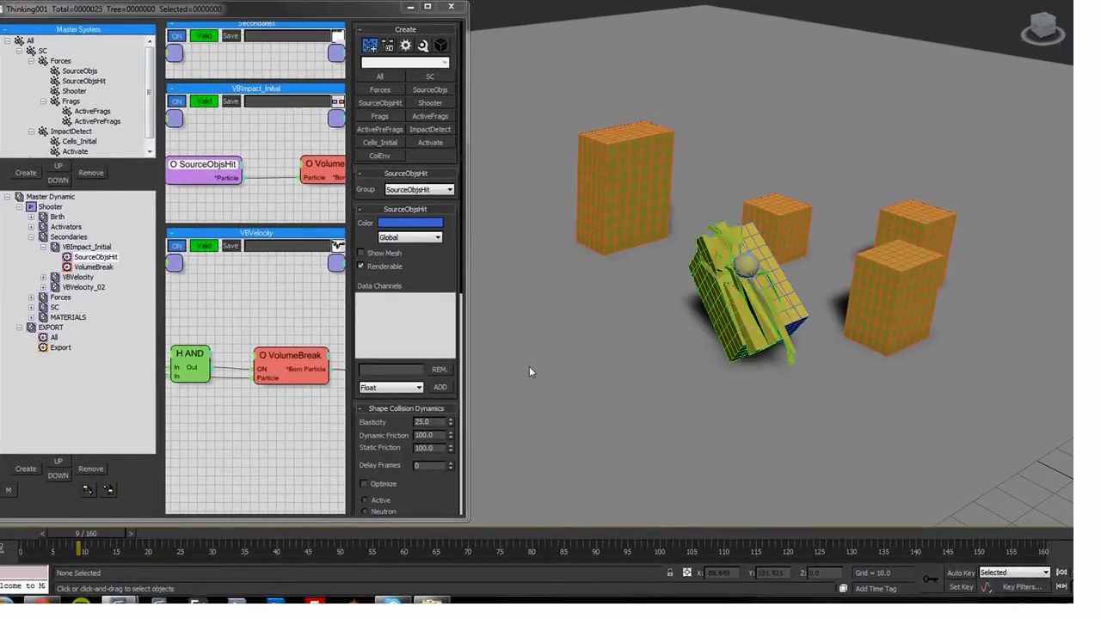
{"action": "key", "text": "/"}
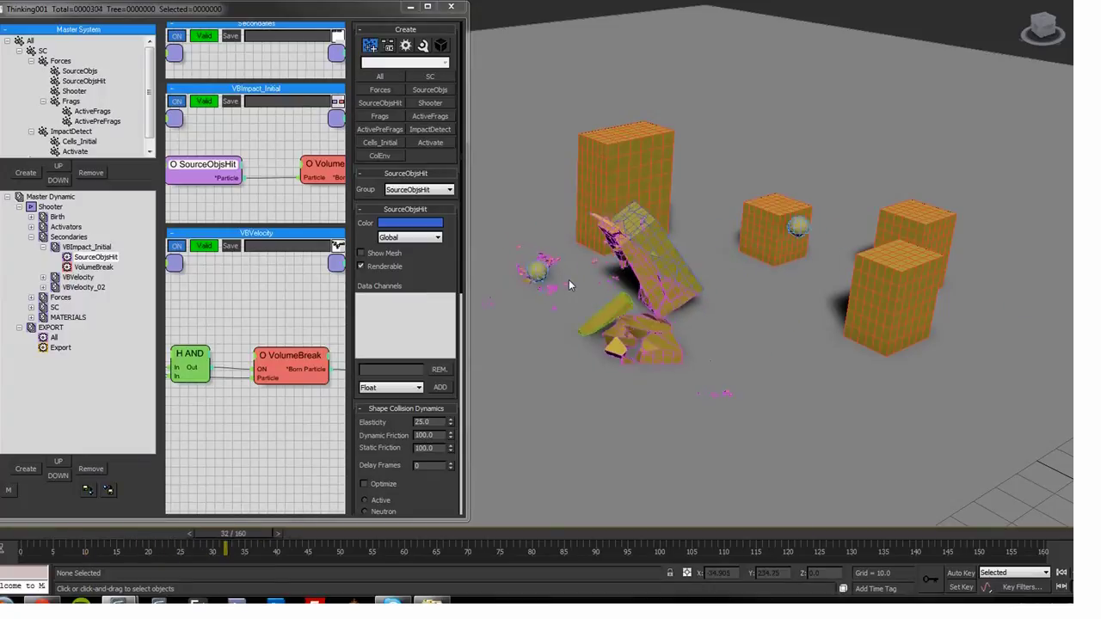
{"action": "key", "text": "/"}
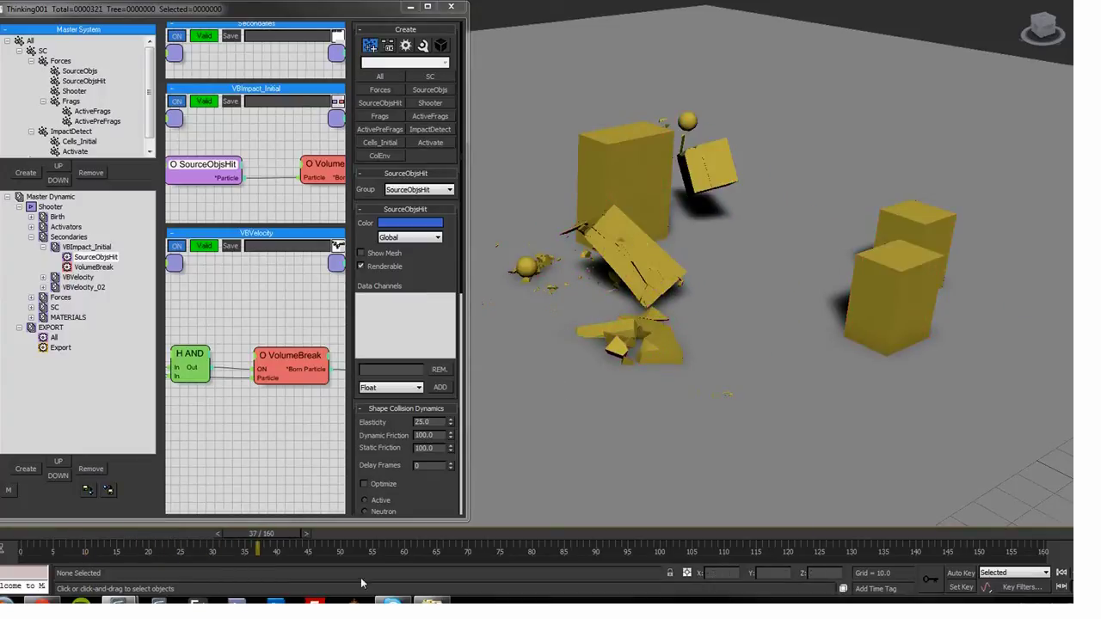
{"action": "left_click_drag", "start_coordinate": [244, 531], "coordinate": [24, 540]}
{"action": "key", "text": "F4"}
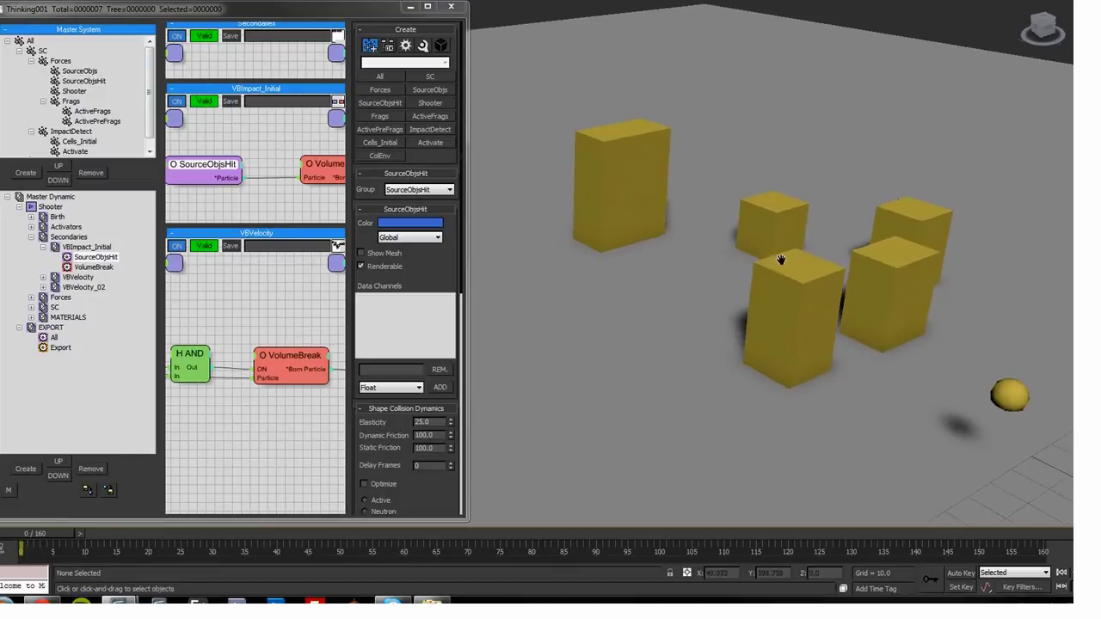
{"action": "middle_click_drag", "start_coordinate": [784, 261], "coordinate": [763, 262]}
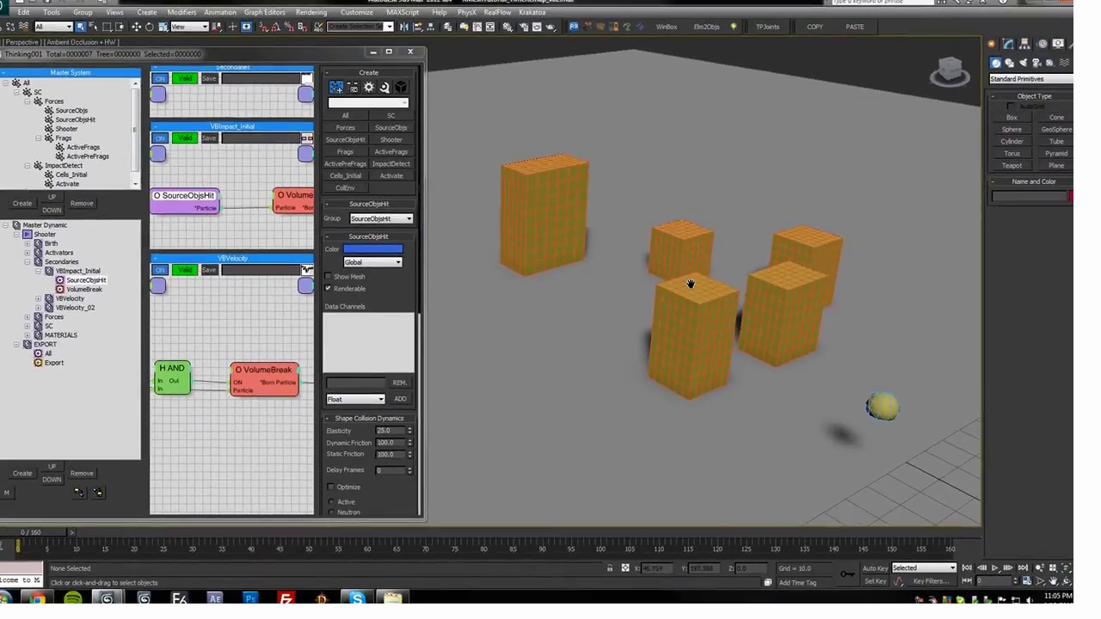
Step: Play the fracture simulation to its end, rewind to frame 0 and show the Export operator in the EXPORT dynamic set
{"action": "key", "text": "/"}
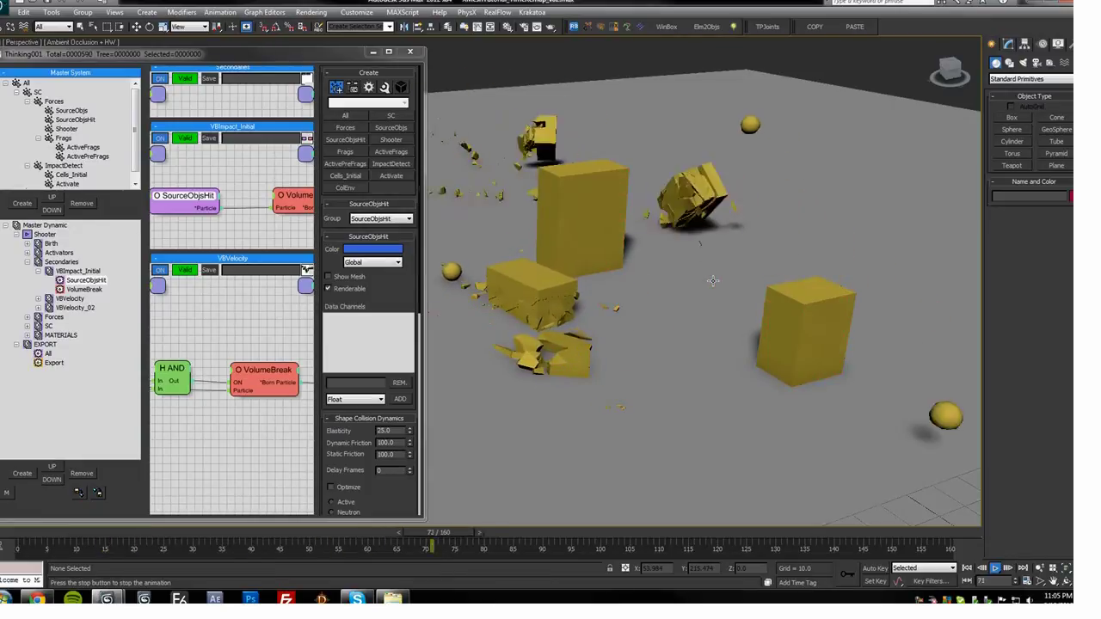
{"action": "key", "text": "F3"}
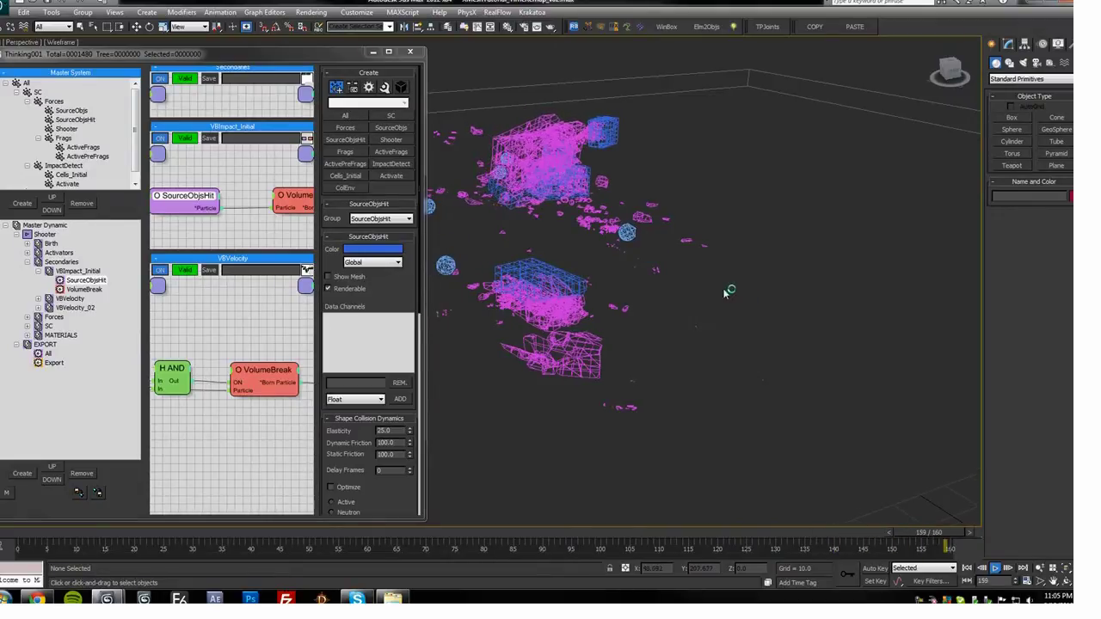
{"action": "key", "text": "F3"}
{"action": "left_click_drag", "start_coordinate": [404, 535], "coordinate": [19, 538]}
{"action": "left_click", "coordinate": [53, 362]}
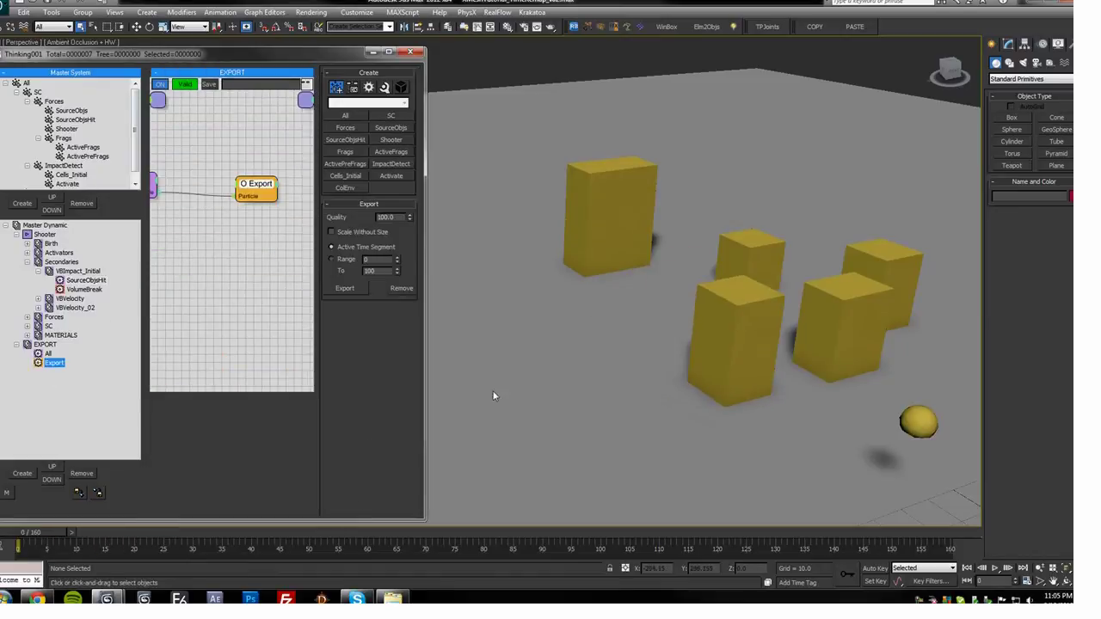
Step: Switch the perspective viewport to wireframe and open XMesh Saver to review its available object source types
{"action": "key", "text": "F3"}
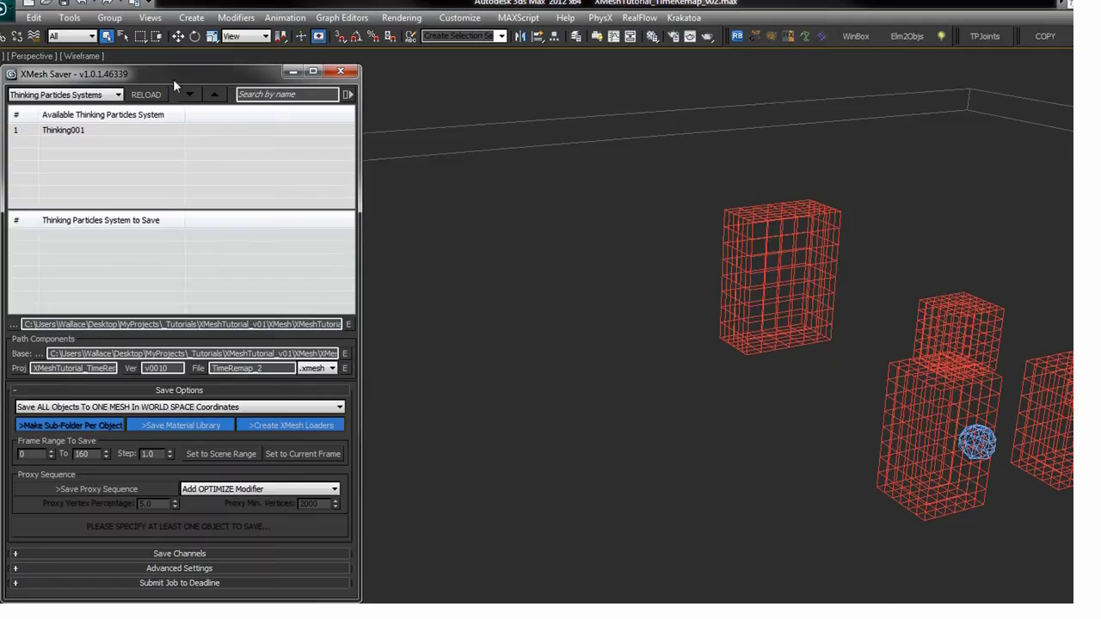
{"action": "left_click_drag", "start_coordinate": [129, 76], "coordinate": [76, 82]}
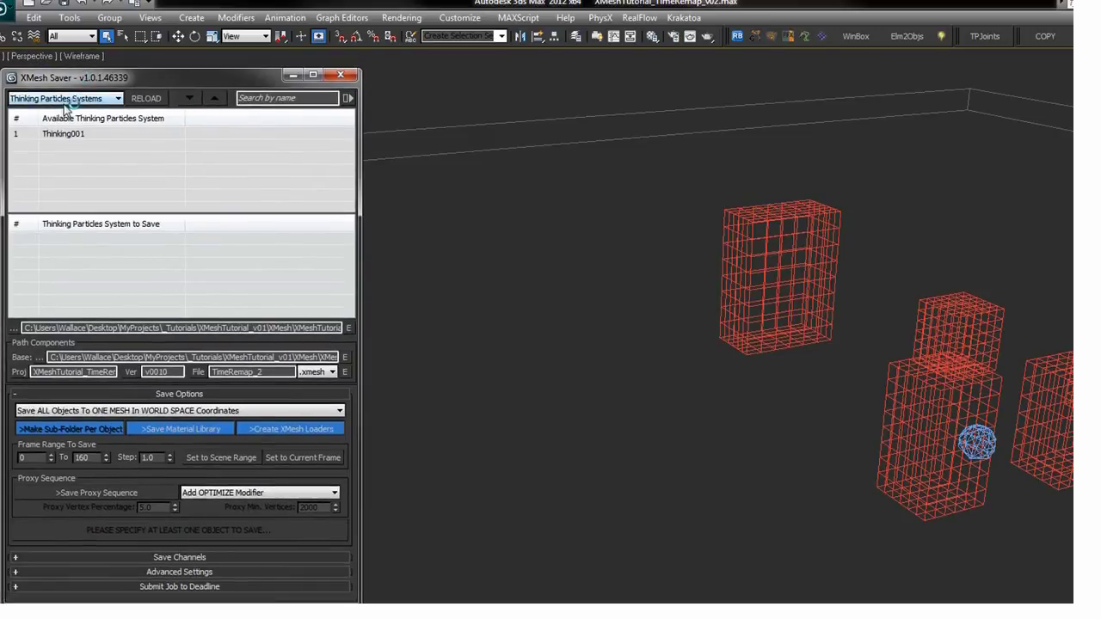
{"action": "left_click", "coordinate": [55, 102]}
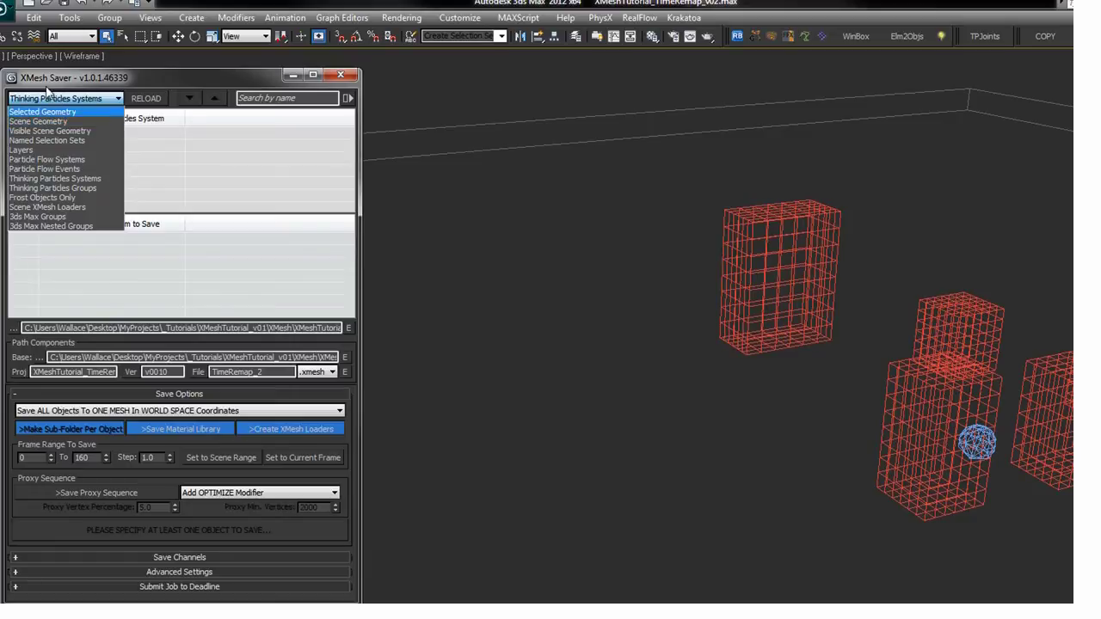
{"action": "left_click", "coordinate": [112, 77]}
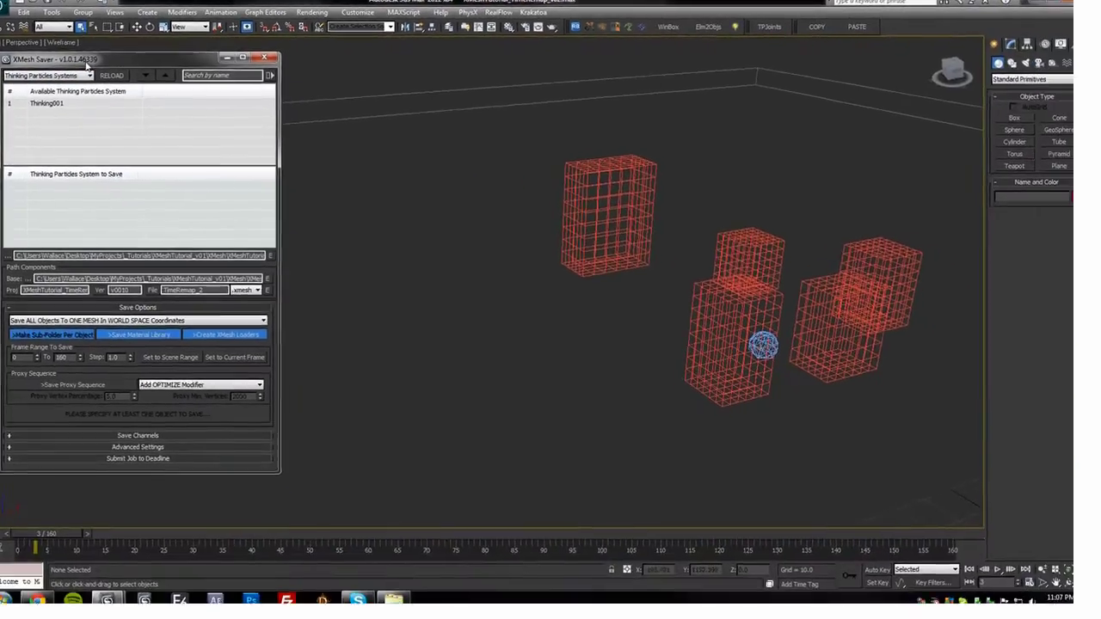
{"action": "middle_click_drag", "start_coordinate": [591, 199], "coordinate": [563, 206]}
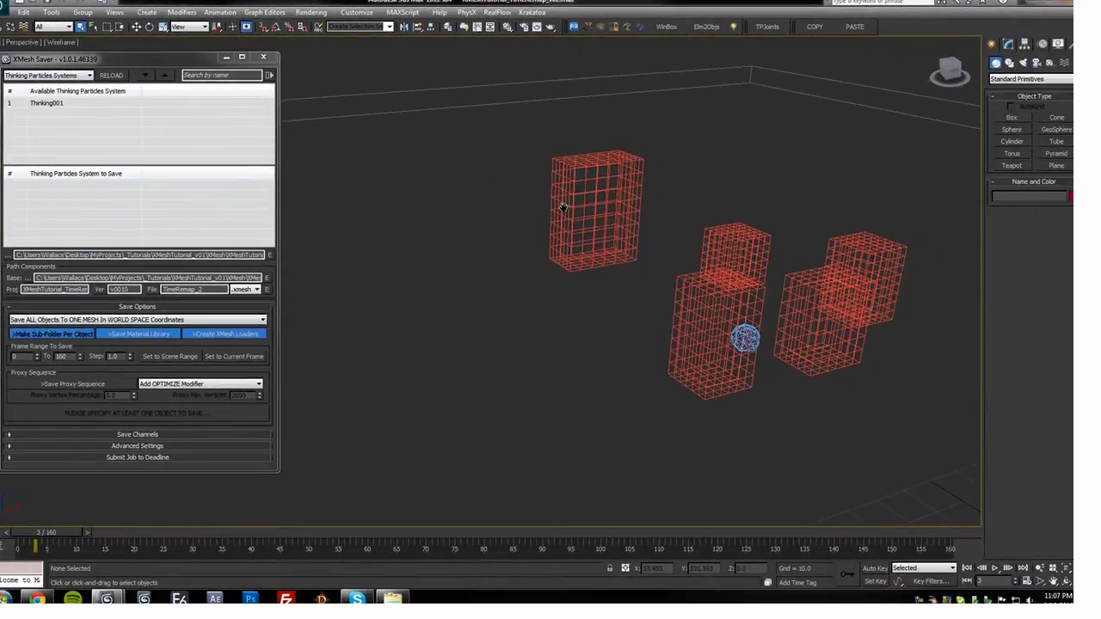
{"action": "left_click", "coordinate": [1009, 43]}
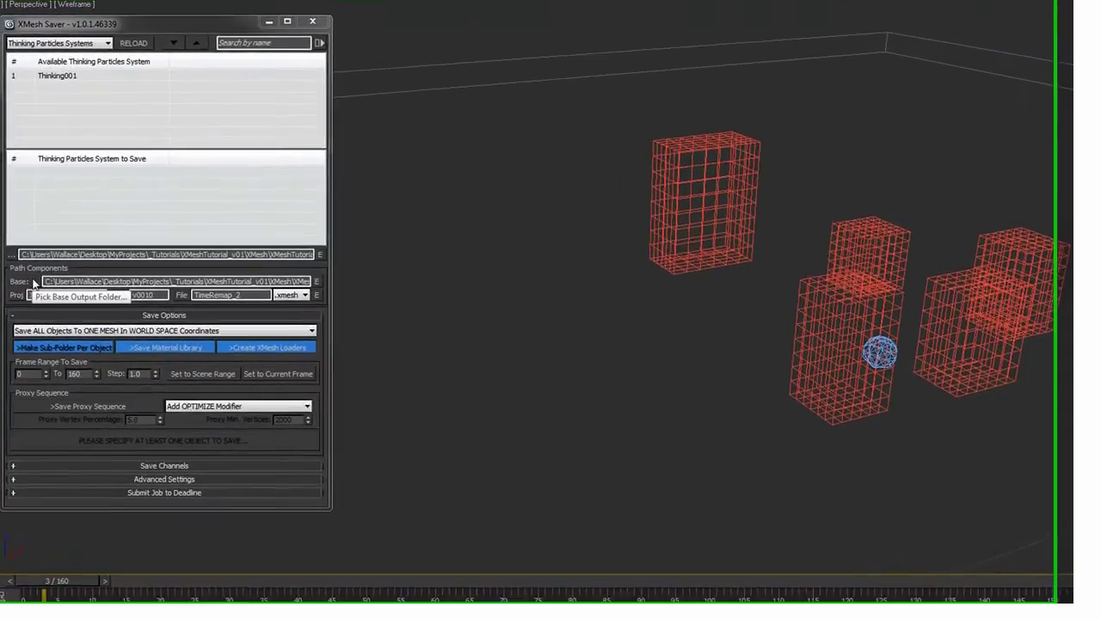
Step: Browse for the base output folder and select the XMesh folder inside XMeshTutorial_v01
{"action": "left_click", "coordinate": [27, 278]}
{"action": "left_click_drag", "start_coordinate": [675, 212], "coordinate": [484, 117]}
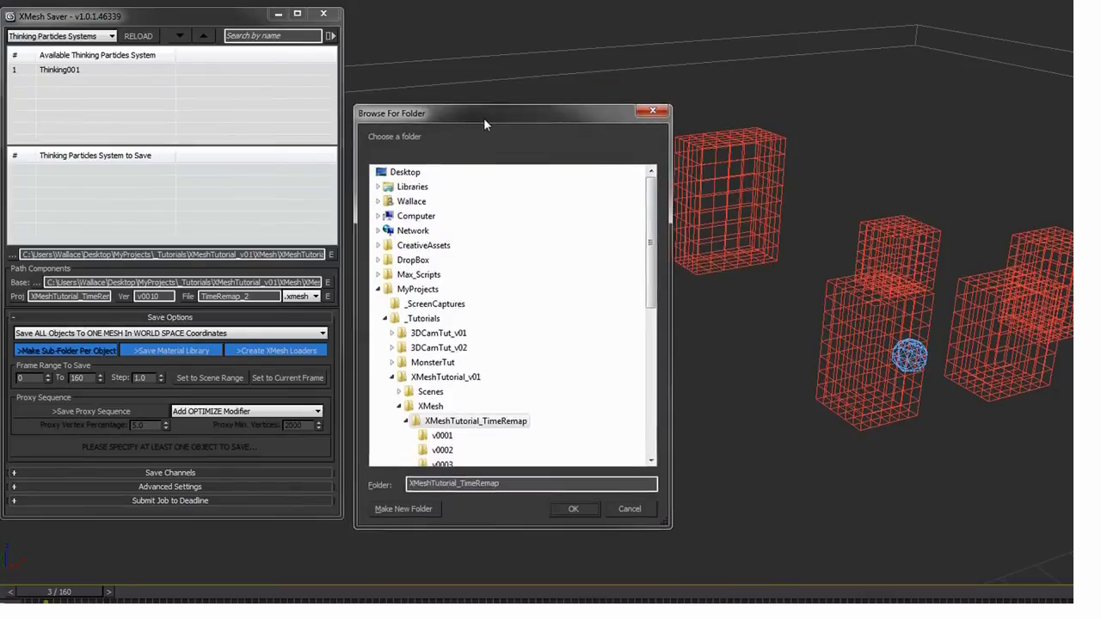
{"action": "left_click", "coordinate": [403, 419]}
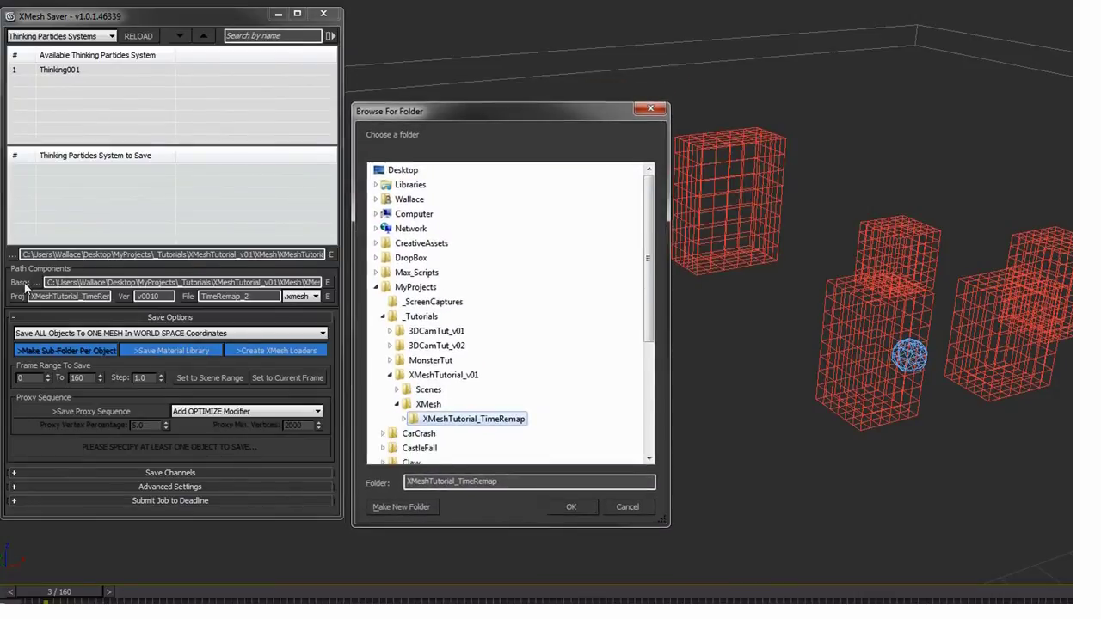
{"action": "left_click", "coordinate": [427, 405]}
{"action": "left_click", "coordinate": [398, 405]}
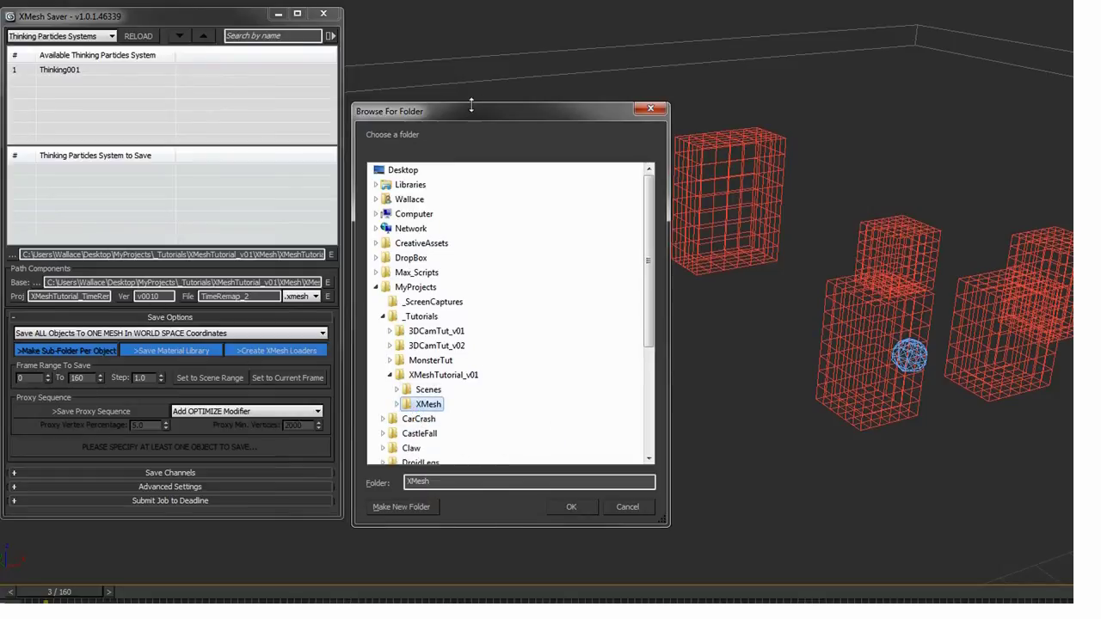
Step: Pick the v0001 folder under XMeshTutorial_TimeRemap for the base output and set the file name to TimeRemap
{"action": "left_click_drag", "start_coordinate": [472, 105], "coordinate": [471, 17]}
{"action": "left_click", "coordinate": [399, 315]}
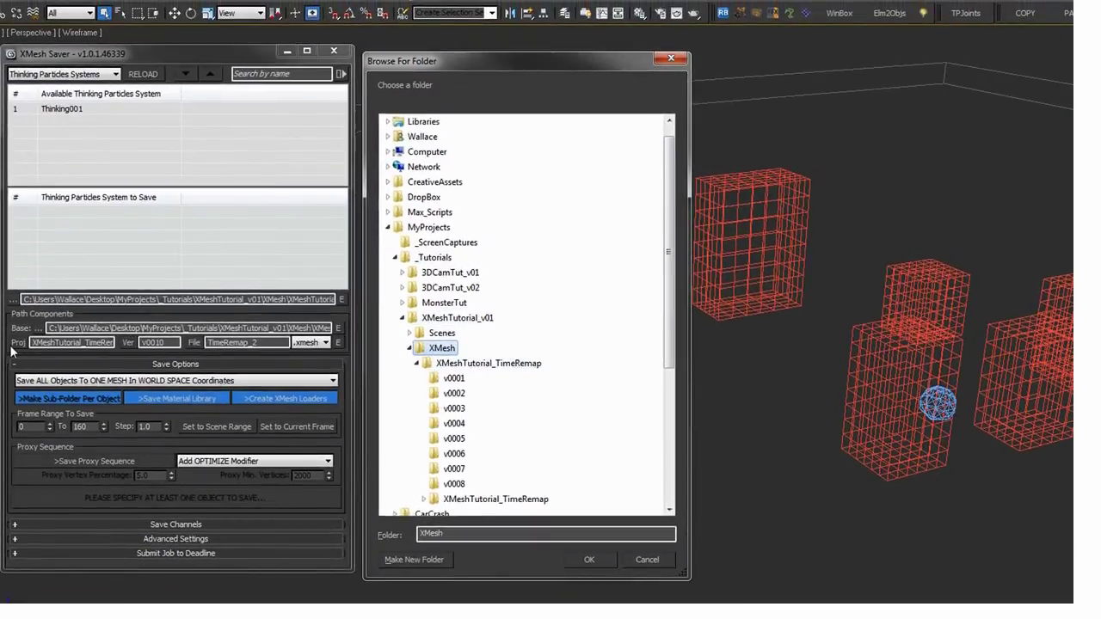
{"action": "left_click", "coordinate": [34, 343]}
{"action": "left_click", "coordinate": [452, 379]}
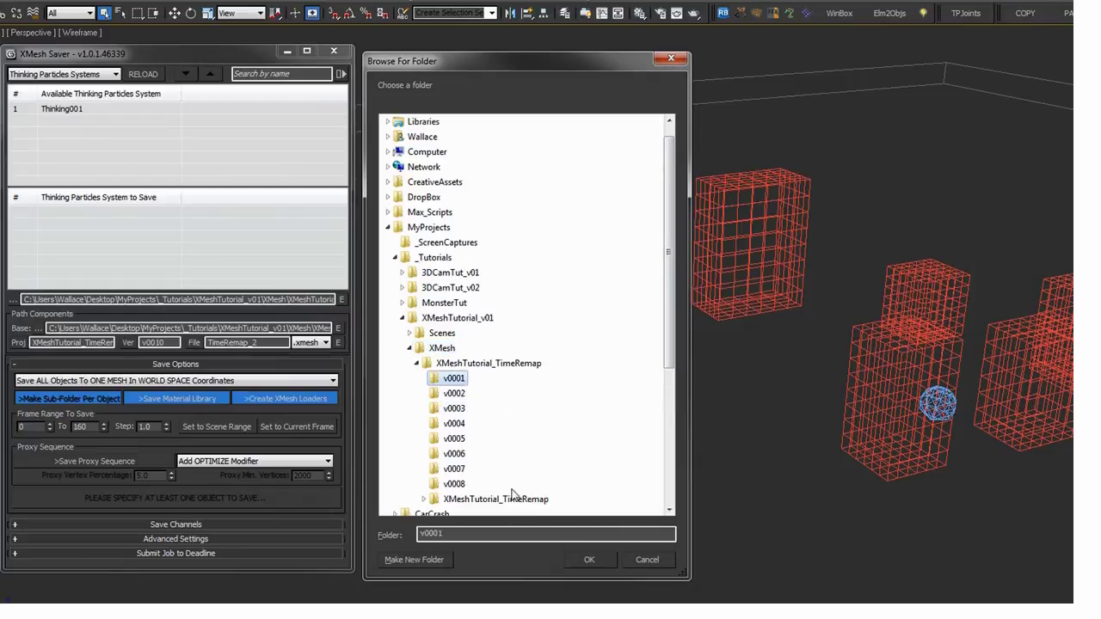
{"action": "left_click", "coordinate": [590, 560]}
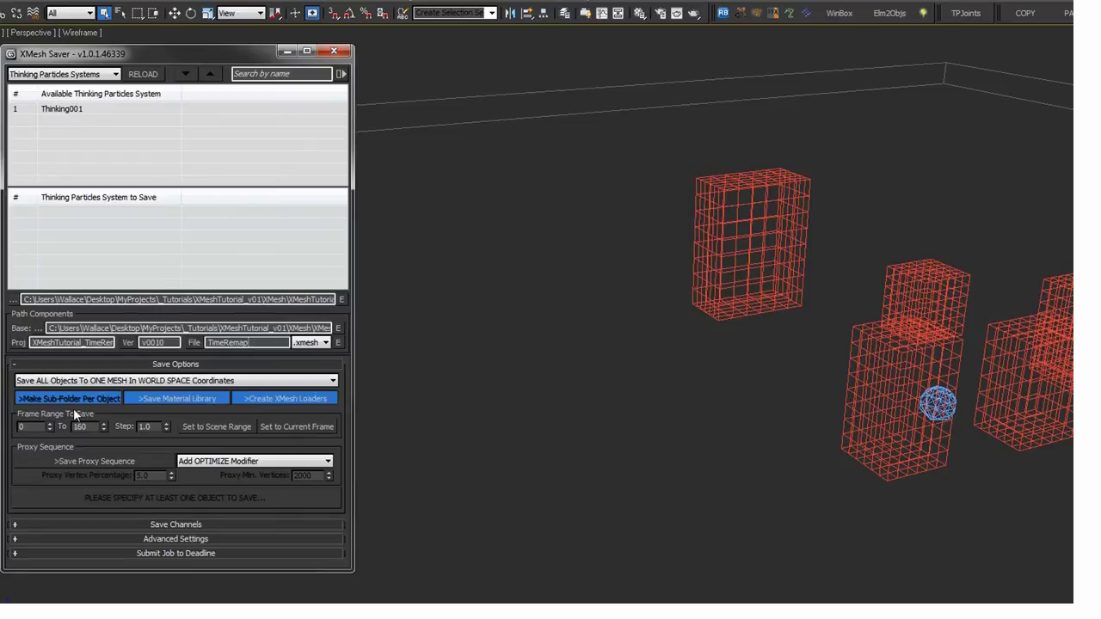
Step: Review the mesh save modes and keep Save ALL Objects To ONE MESH In WORLD SPACE Coordinates
{"action": "left_click", "coordinate": [52, 383]}
{"action": "left_click", "coordinate": [69, 382]}
{"action": "left_click", "coordinate": [176, 382]}
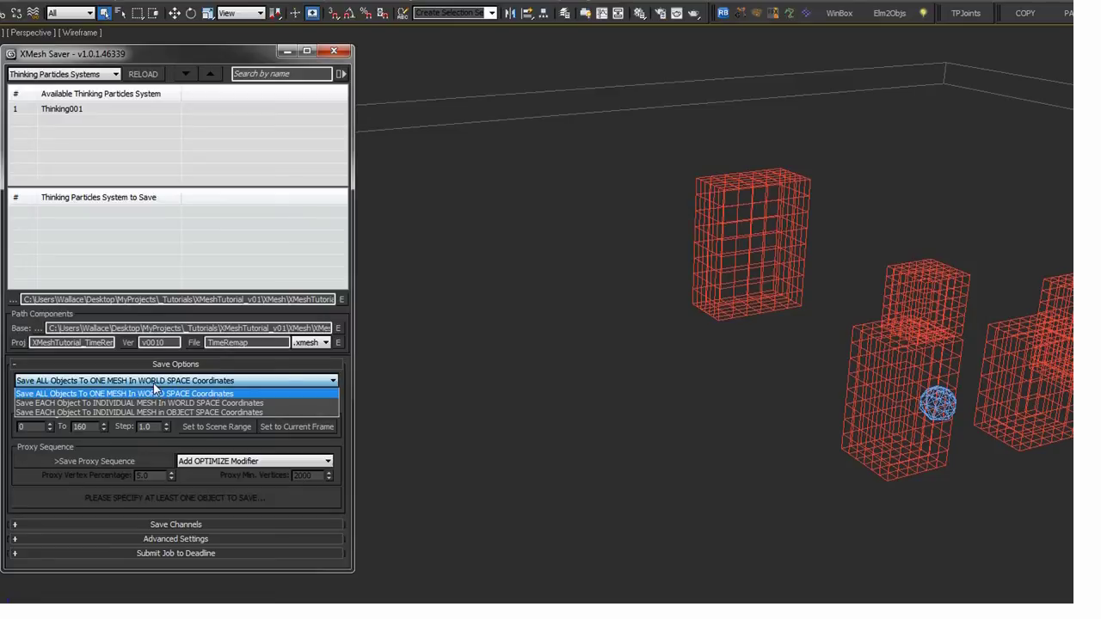
{"action": "left_click", "coordinate": [156, 389]}
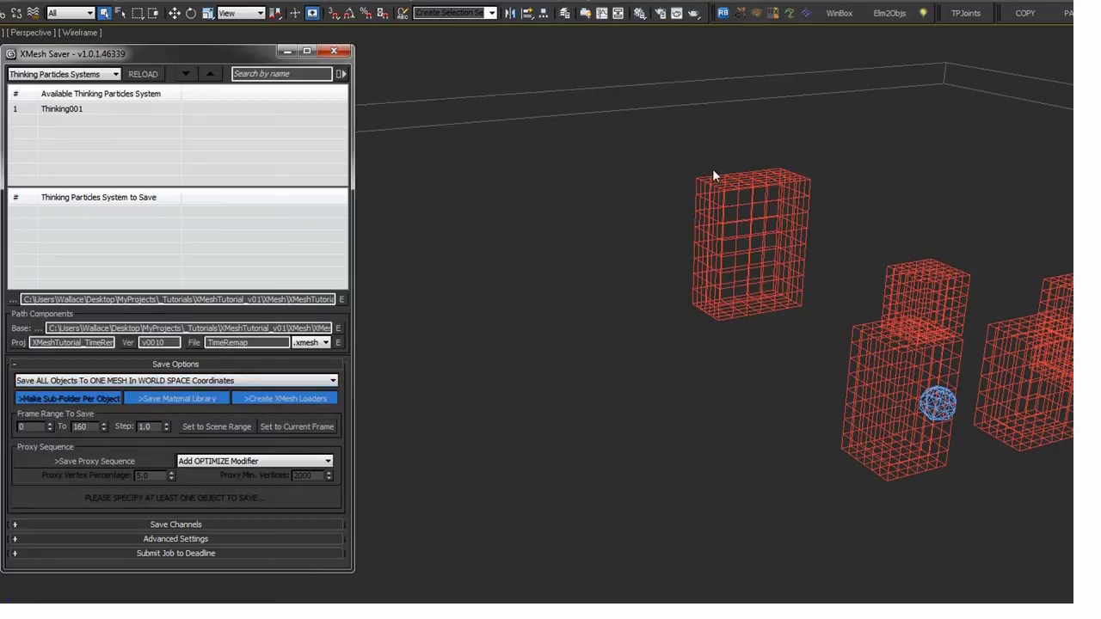
Step: Change the XMesh Saver source type to Thinking Particles Groups and select the Thinking001>SC group
{"action": "left_click", "coordinate": [76, 74]}
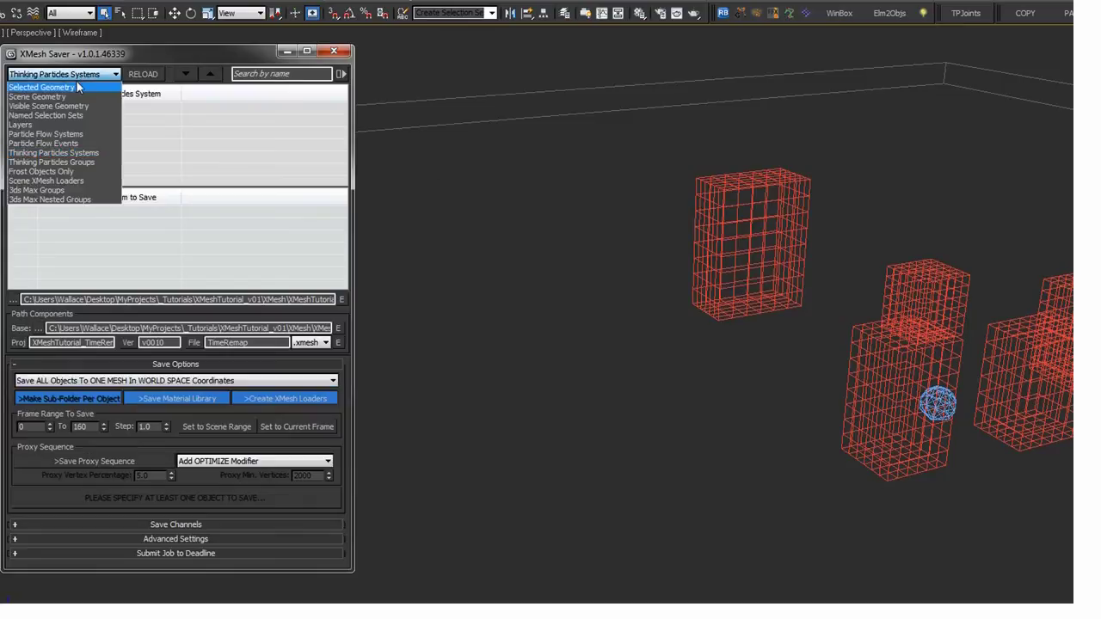
{"action": "left_click", "coordinate": [93, 161]}
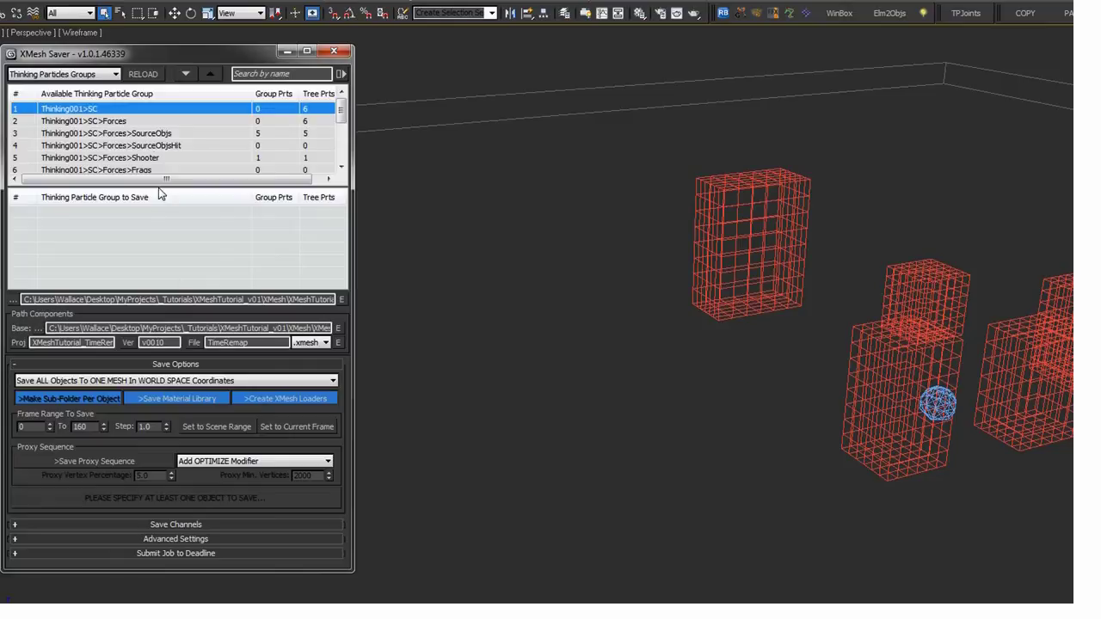
{"action": "scroll", "coordinate": [343, 129], "scroll_direction": "down", "scroll_amount": 1}
{"action": "scroll", "coordinate": [343, 129], "scroll_direction": "up", "scroll_amount": 1}
{"action": "left_click", "coordinate": [129, 109]}
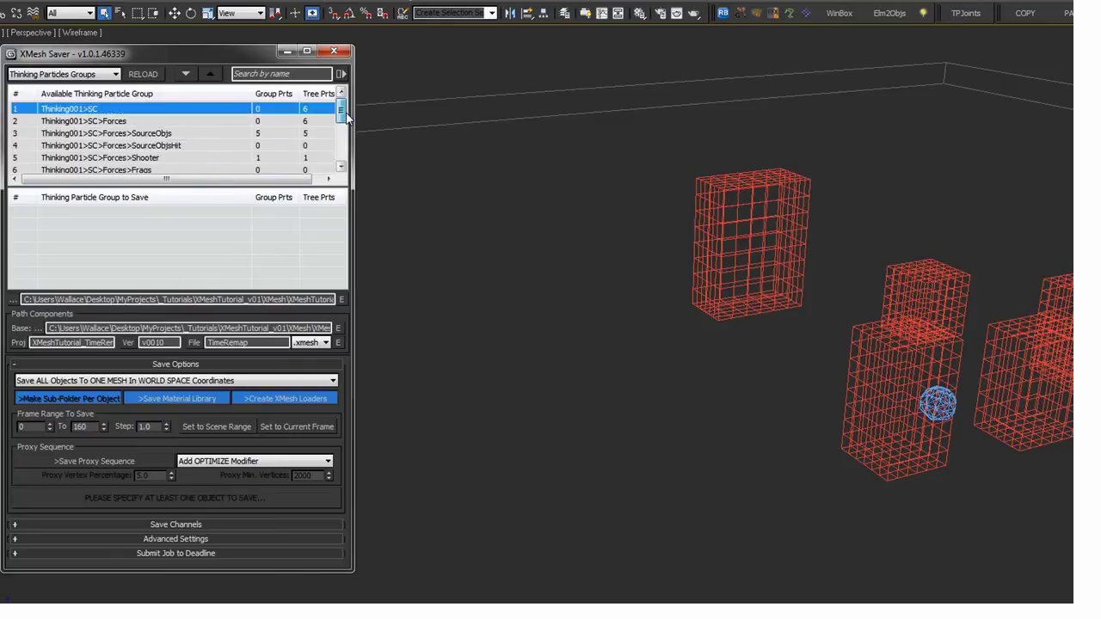
Step: Add all the Thinking001>SC groups, including Forces, Frags and ImpactDetect, to the groups to save, leaving out ColEnv
{"action": "double_click", "coordinate": [101, 110]}
{"action": "double_click", "coordinate": [100, 110]}
{"action": "double_click", "coordinate": [98, 110]}
{"action": "double_click", "coordinate": [98, 110]}
{"action": "double_click", "coordinate": [98, 109]}
{"action": "double_click", "coordinate": [97, 109]}
{"action": "double_click", "coordinate": [96, 110]}
{"action": "double_click", "coordinate": [96, 109]}
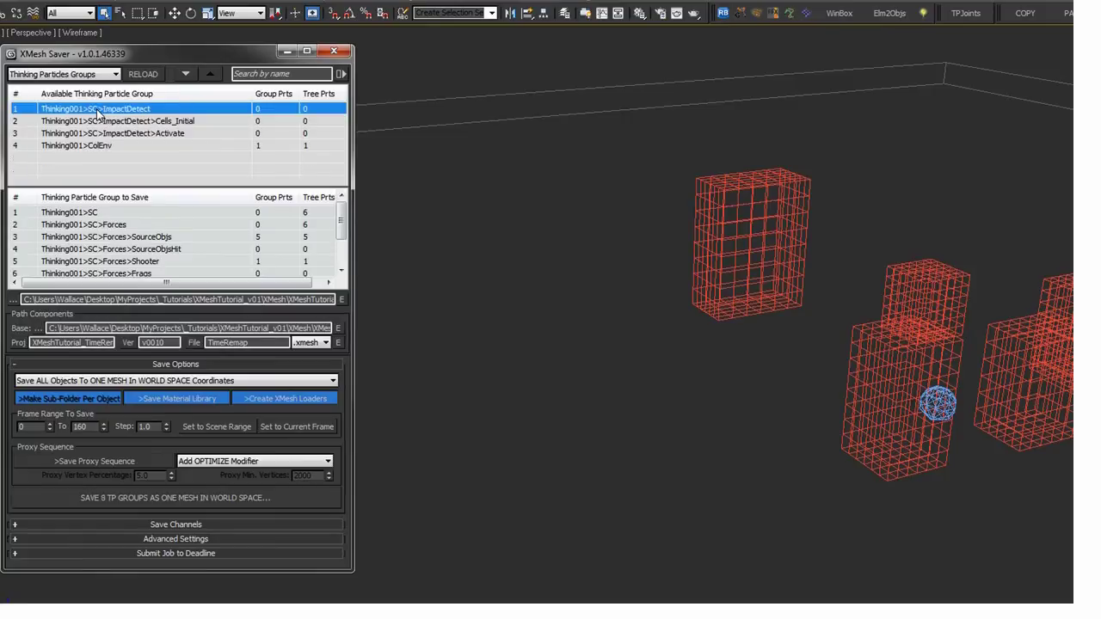
{"action": "double_click", "coordinate": [97, 109]}
{"action": "double_click", "coordinate": [97, 109]}
{"action": "double_click", "coordinate": [97, 110]}
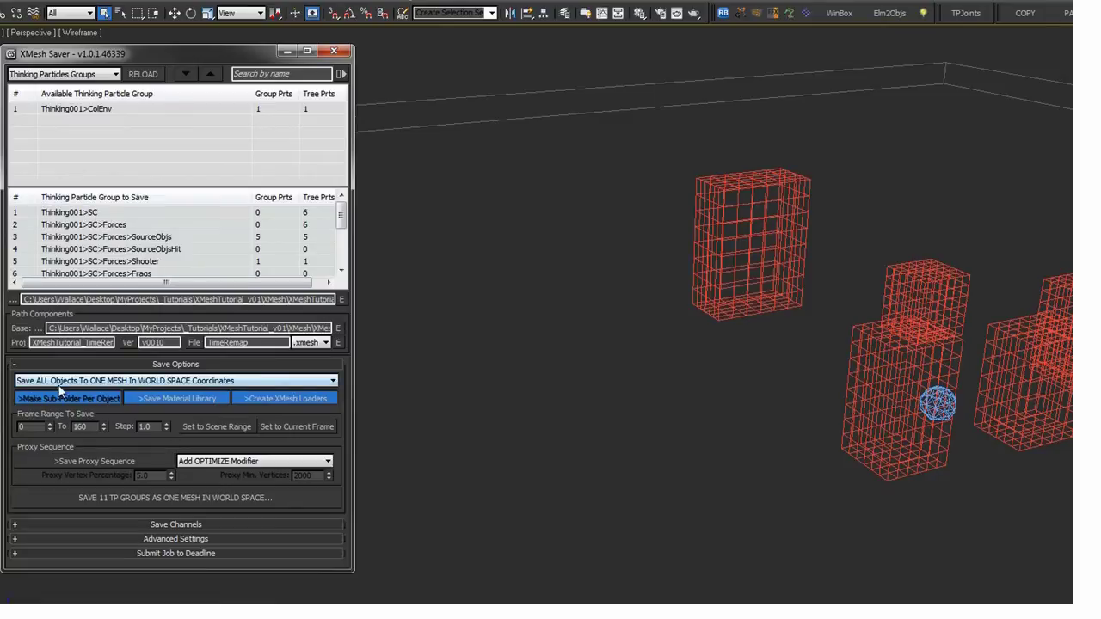
Step: Review the Thinking Particles groups queued for saving, including SourceObjsHit and the ImpactDetect subgroups
{"action": "left_click", "coordinate": [94, 215]}
{"action": "left_click_drag", "start_coordinate": [341, 215], "coordinate": [341, 251]}
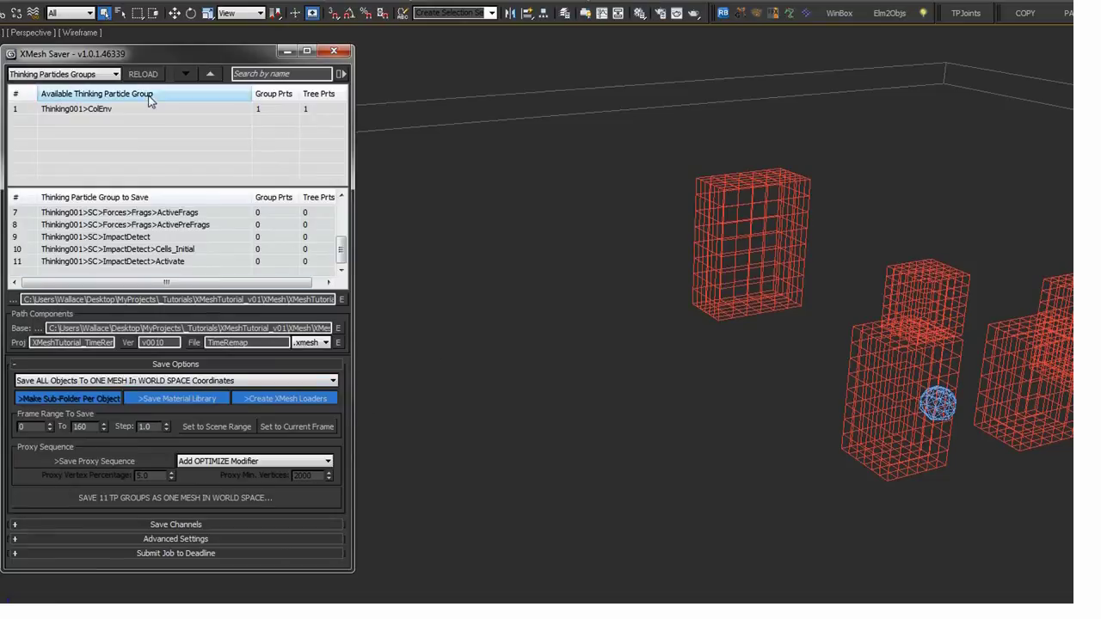
{"action": "scroll", "coordinate": [142, 245], "scroll_direction": "up", "scroll_amount": 3}
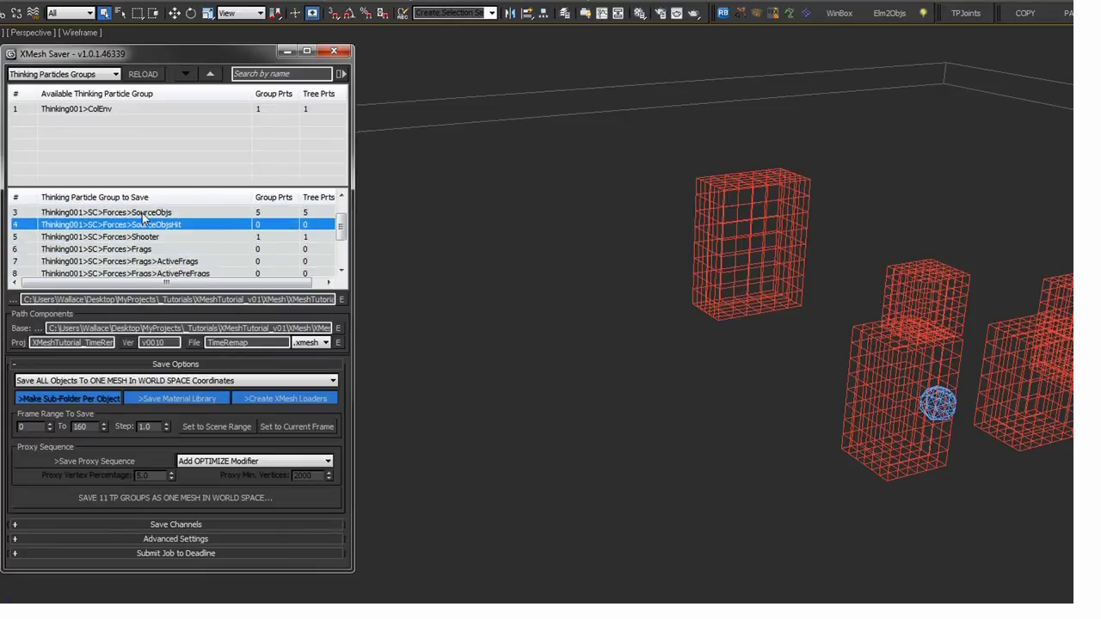
Step: Try Save EACH Object To INDIVIDUAL MESH In WORLD SPACE Coordinates and restore Save ALL Objects To ONE MESH In WORLD SPACE Coordinates
{"action": "scroll", "coordinate": [138, 225], "scroll_direction": "up", "scroll_amount": 1}
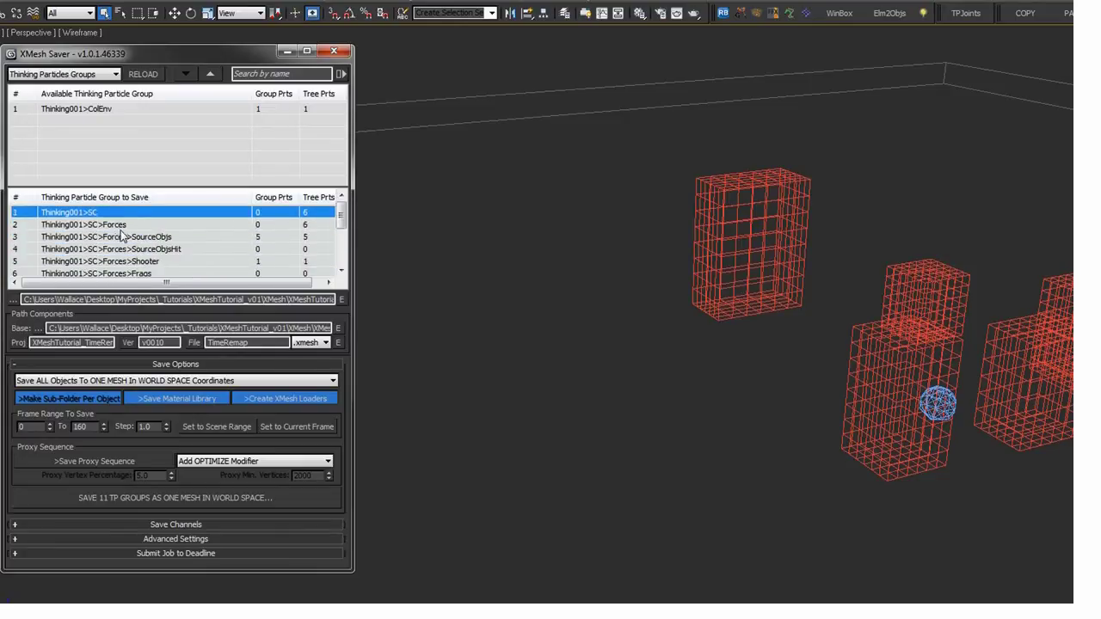
{"action": "left_click", "coordinate": [138, 381]}
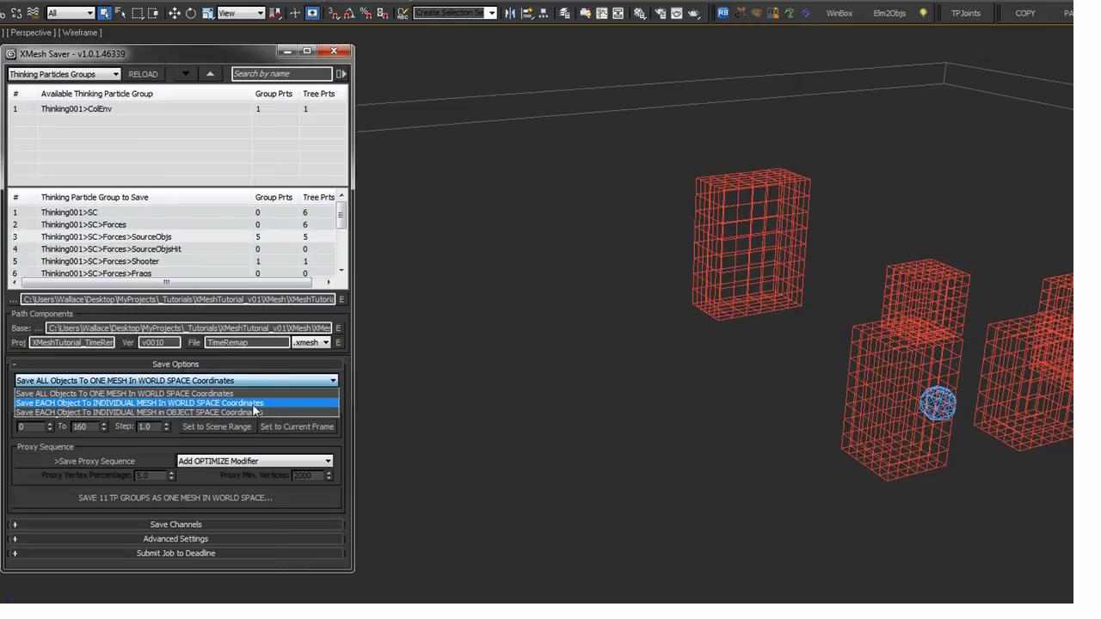
{"action": "left_click", "coordinate": [84, 402]}
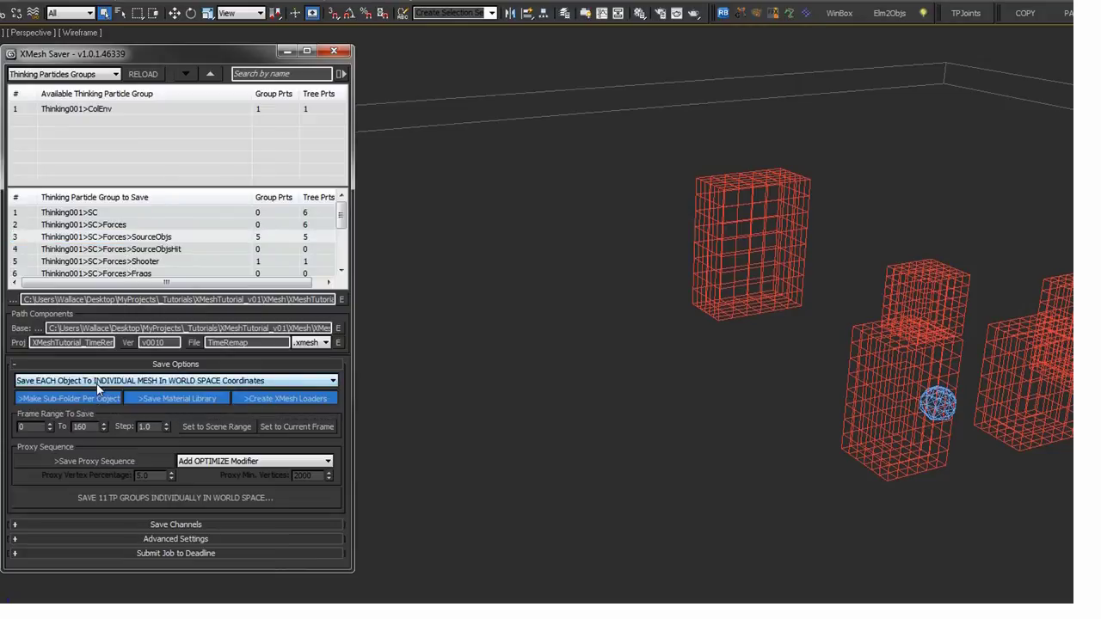
{"action": "left_click", "coordinate": [99, 382]}
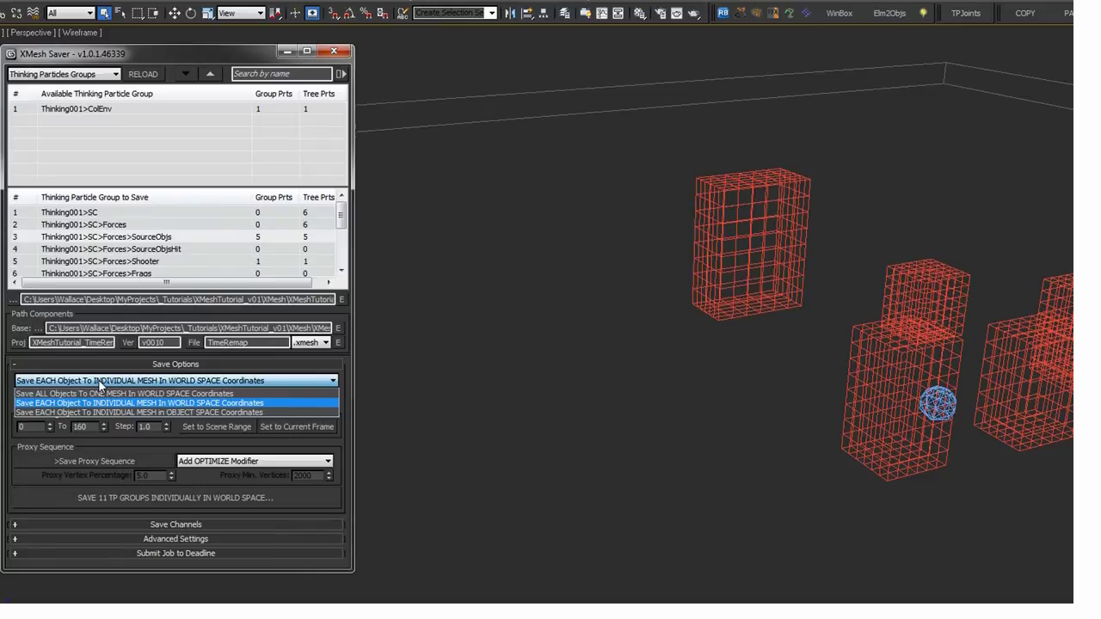
{"action": "left_click", "coordinate": [99, 380]}
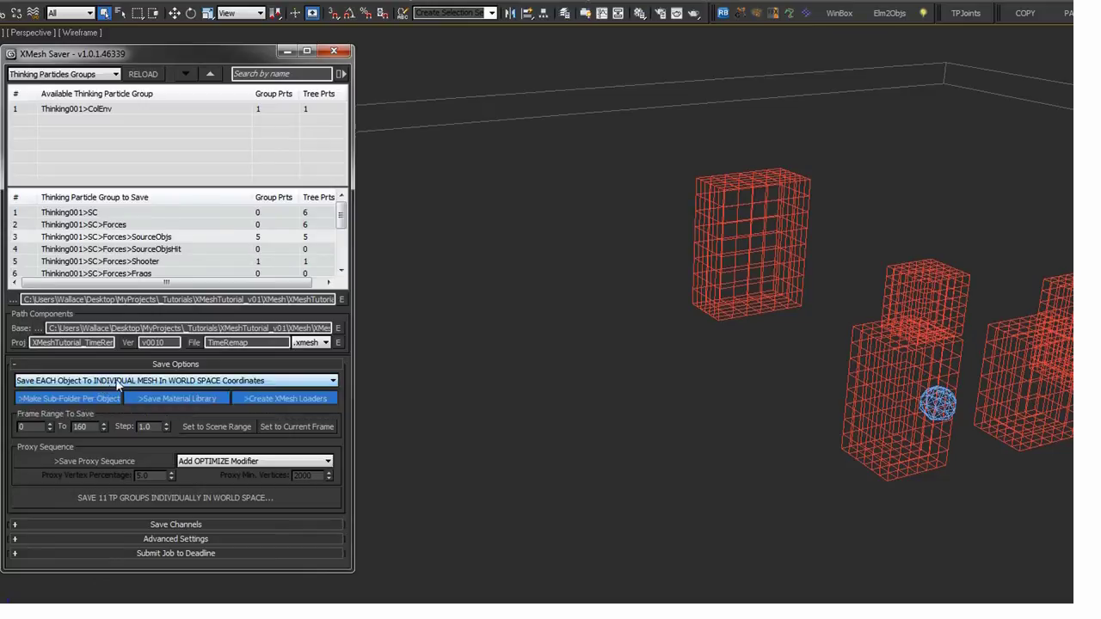
{"action": "left_click", "coordinate": [117, 383]}
{"action": "left_click", "coordinate": [187, 379]}
{"action": "left_click", "coordinate": [91, 381]}
{"action": "left_click", "coordinate": [85, 392]}
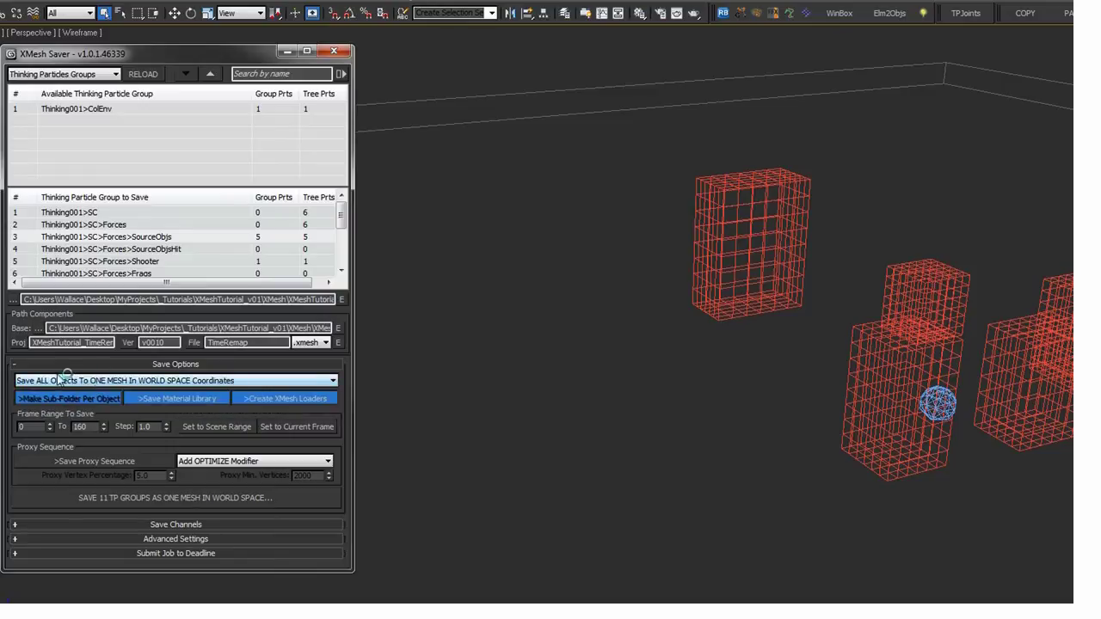
Step: Change the XMesh Saver source type to Thinking Particles Systems and add Thinking001 to the systems to save
{"action": "left_click", "coordinate": [105, 76]}
{"action": "left_click", "coordinate": [99, 156]}
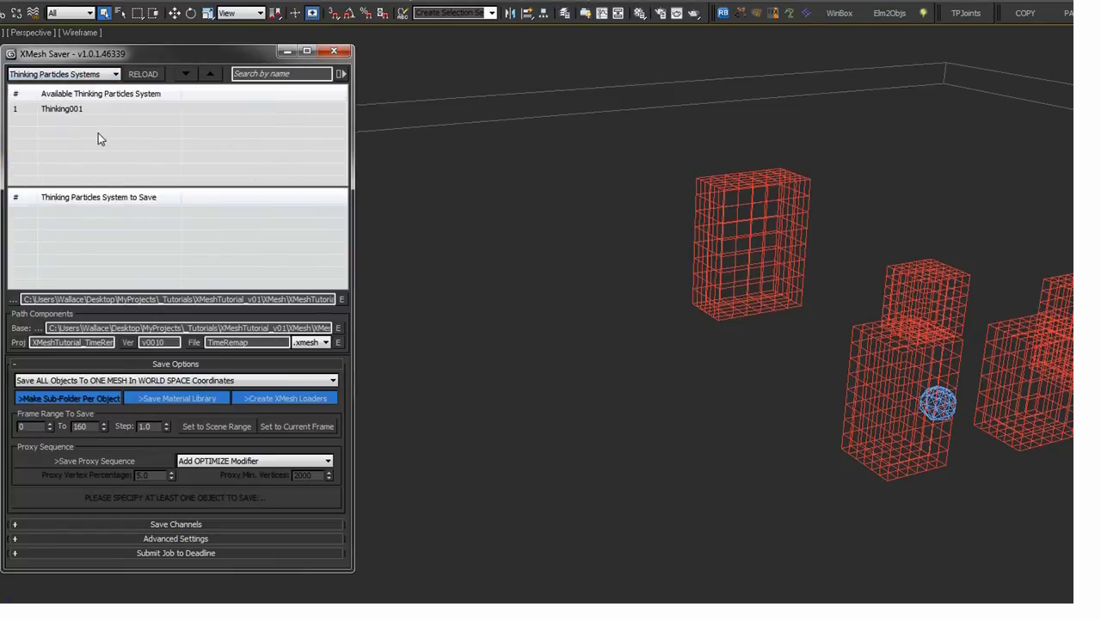
{"action": "double_click", "coordinate": [54, 113]}
{"action": "left_click", "coordinate": [56, 215]}
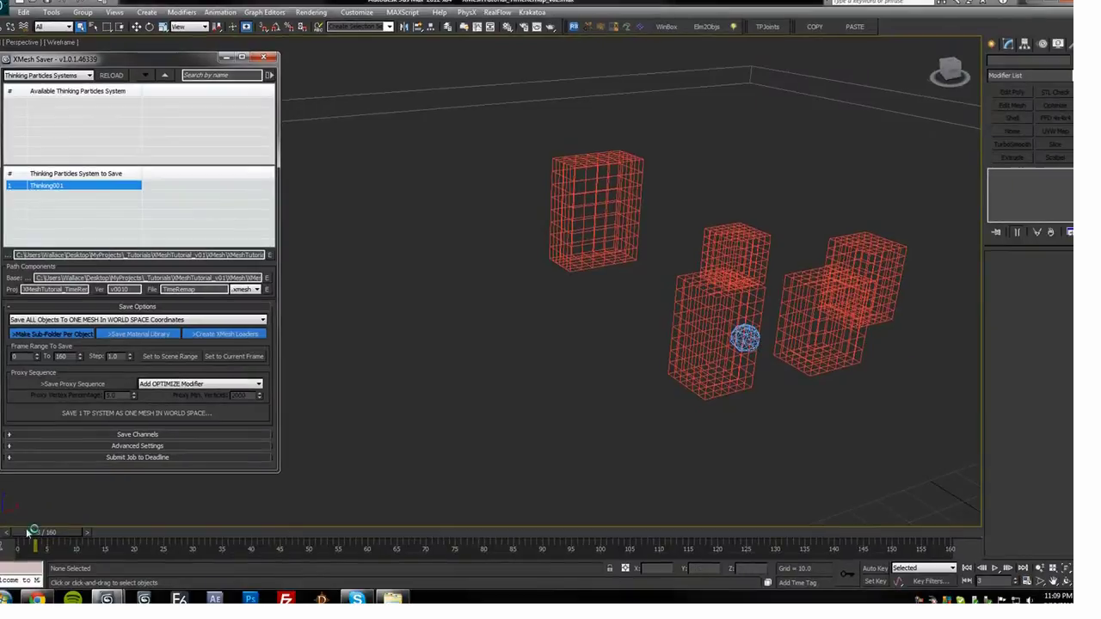
Step: Examine the group hierarchy and Export setup of Thinking001 in the Thinking Particles editor and close it
{"action": "left_click", "coordinate": [658, 96]}
{"action": "right_click", "coordinate": [659, 97]}
{"action": "left_click", "coordinate": [624, 117]}
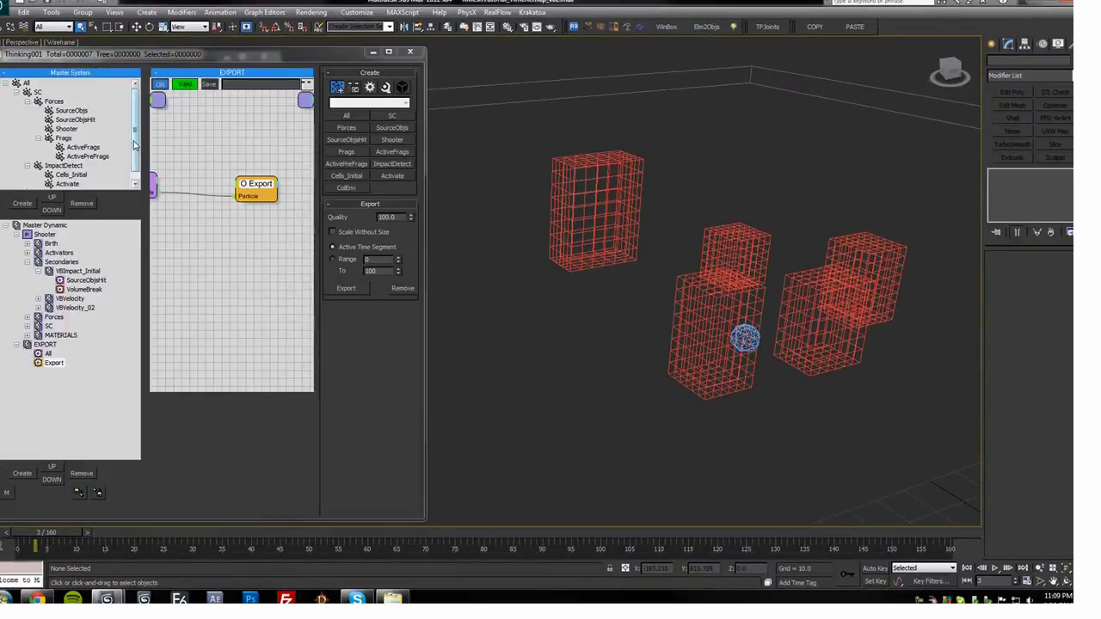
{"action": "left_click", "coordinate": [411, 52]}
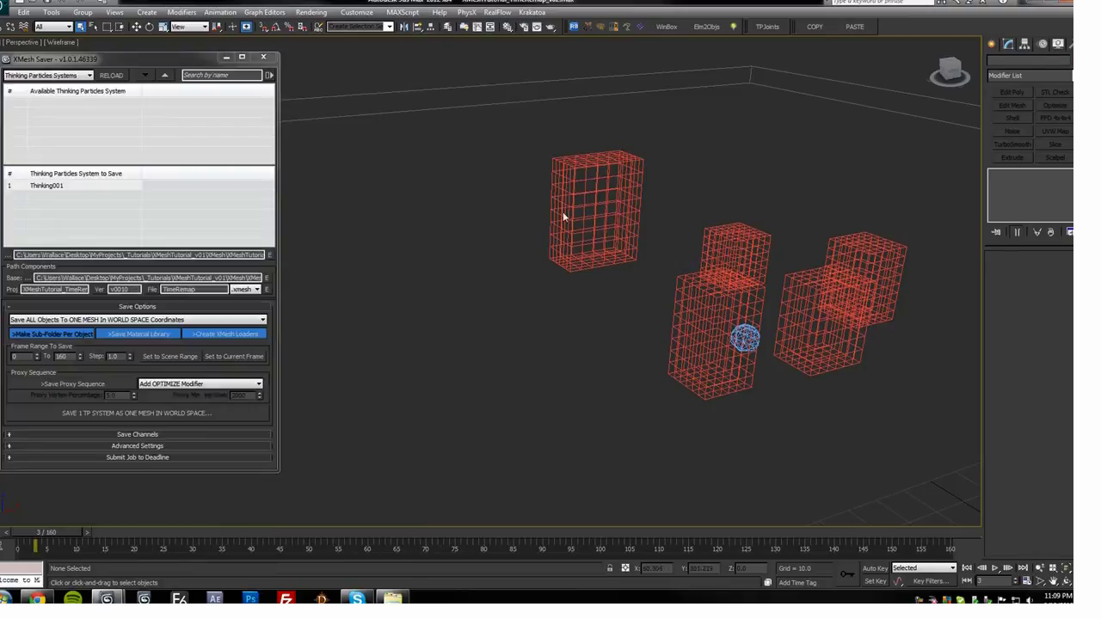
Step: Return to frame 0 and save the Thinking001 system as one world-space mesh for frames 0 to 160 at step 1.0
{"action": "mouse_move", "coordinate": [38, 535]}
{"action": "left_mouse_down"}
{"action": "mouse_move", "coordinate": [235, 521]}
{"action": "mouse_move", "coordinate": [26, 533]}
{"action": "left_mouse_up"}
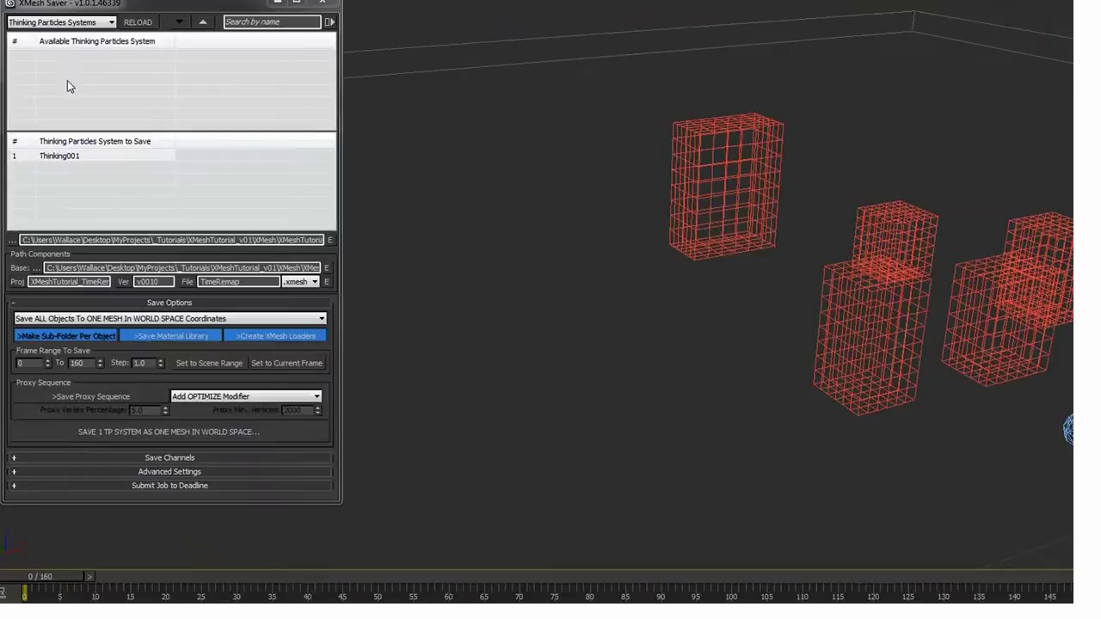
{"action": "key", "text": "Tab"}
{"action": "key", "text": "Tab"}
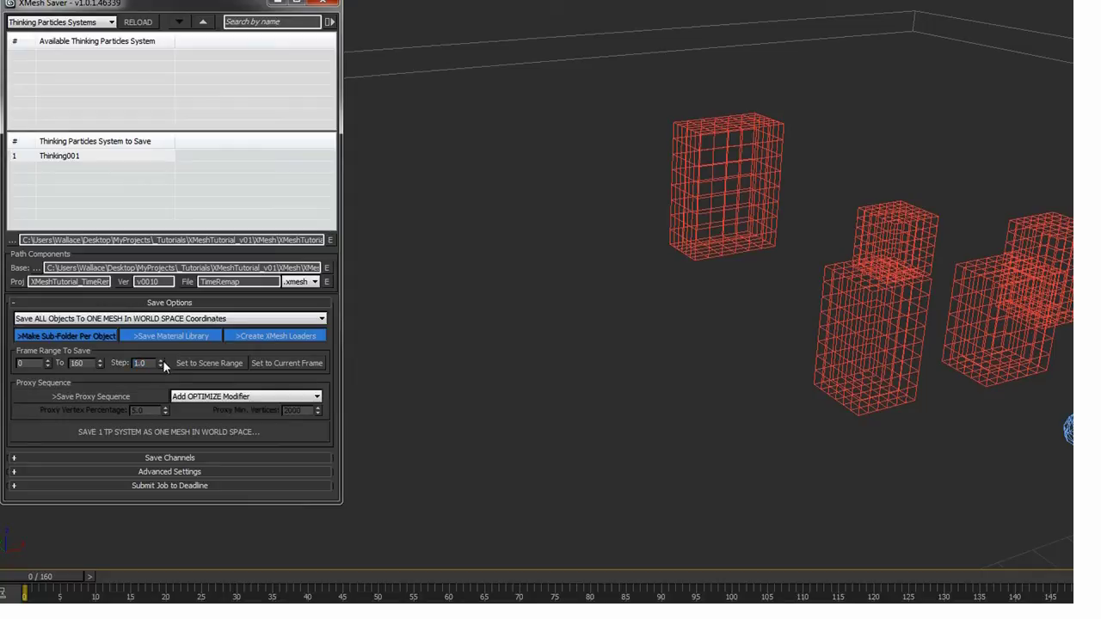
{"action": "left_click_drag", "start_coordinate": [162, 361], "coordinate": [161, 364]}
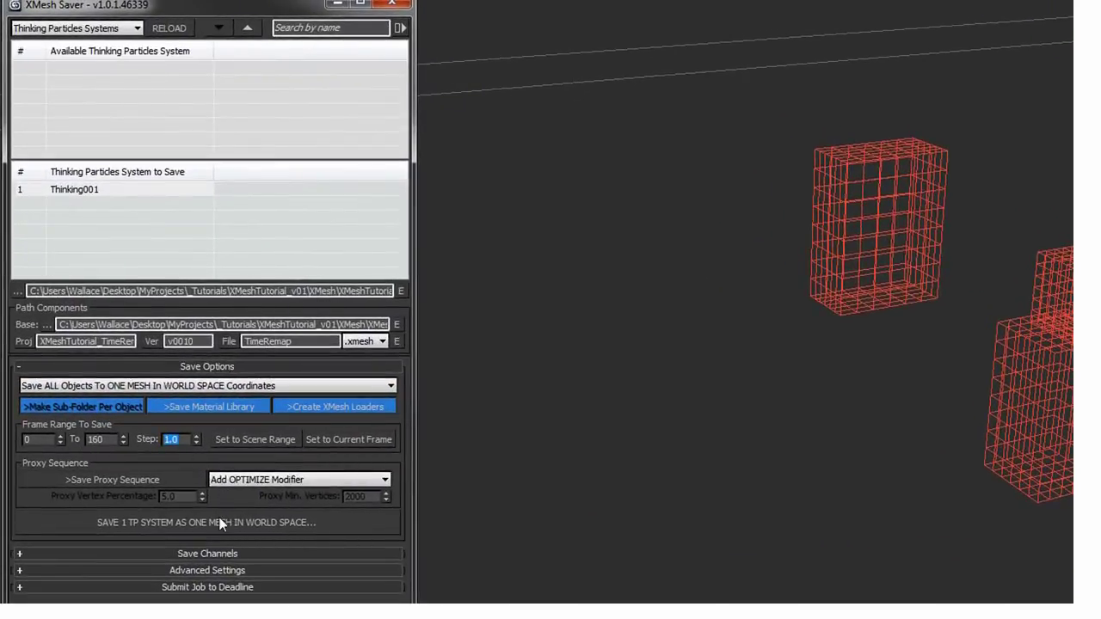
{"action": "left_click", "coordinate": [138, 522]}
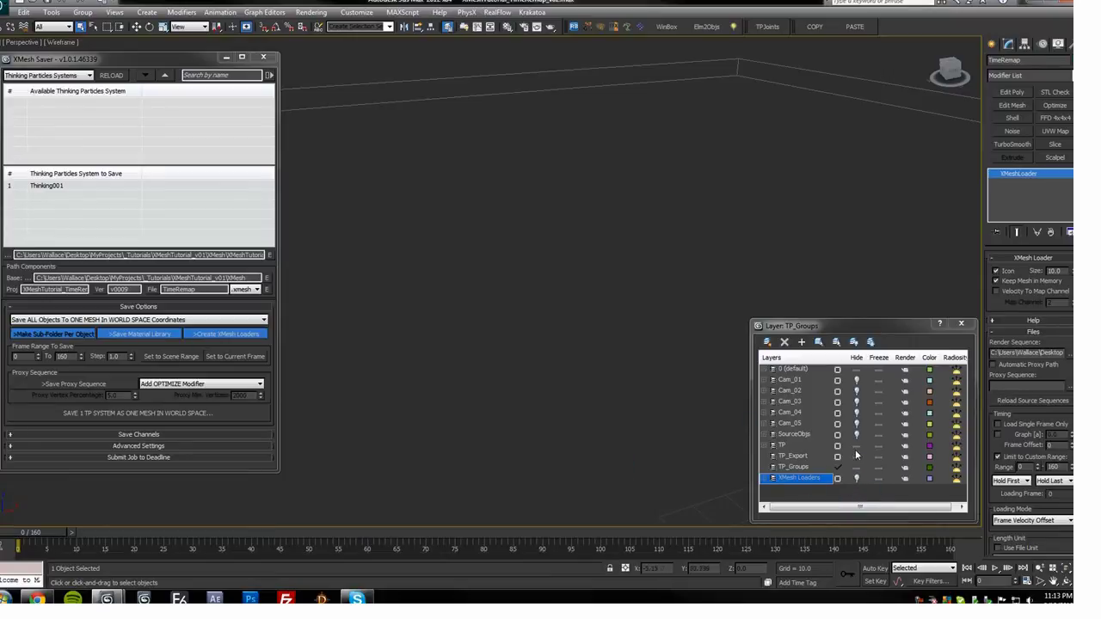
Step: Unhide and expand the XMesh Loaders layer and select the TimeRemap mesh in the viewport
{"action": "left_click", "coordinate": [856, 479]}
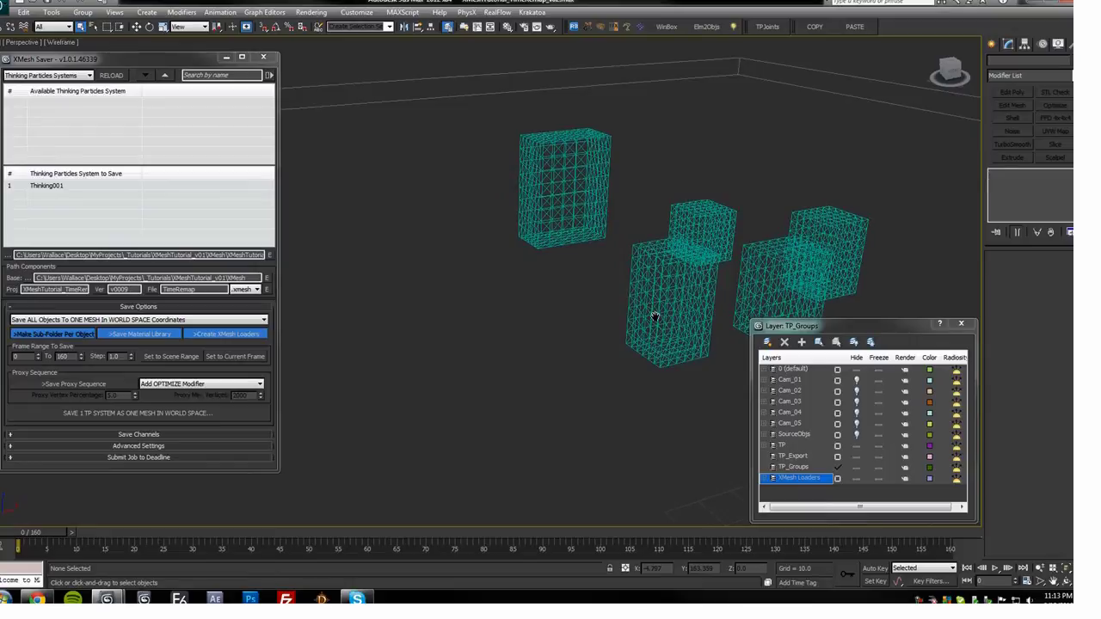
{"action": "left_click", "coordinate": [777, 448]}
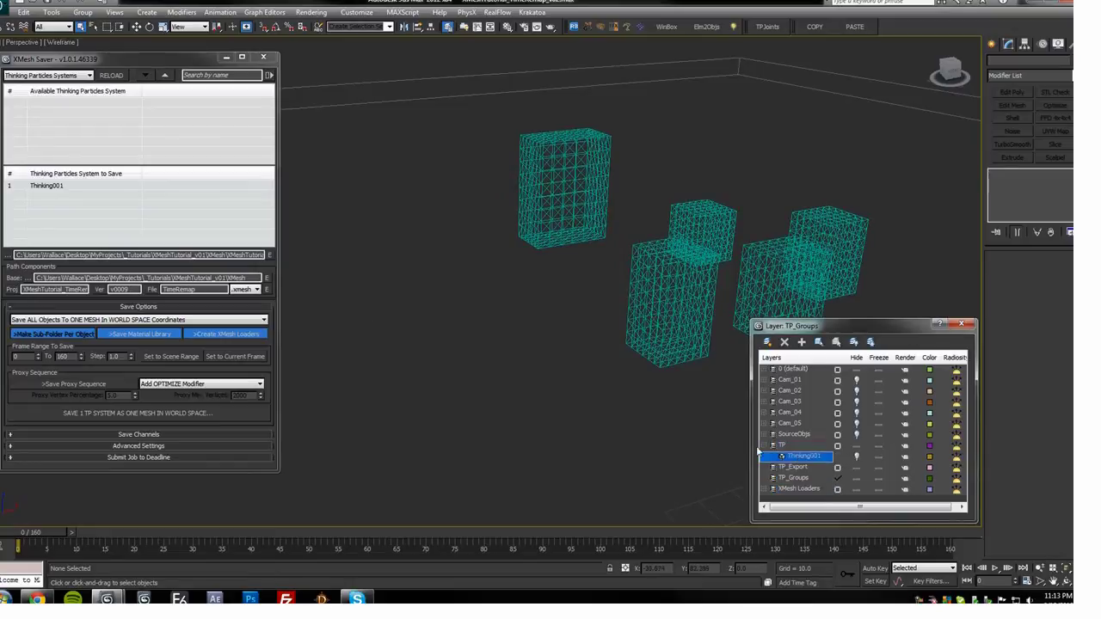
{"action": "left_click", "coordinate": [763, 446]}
{"action": "left_click", "coordinate": [764, 478]}
{"action": "left_click_drag", "start_coordinate": [847, 320], "coordinate": [848, 305]}
{"action": "middle_click_drag", "start_coordinate": [691, 299], "coordinate": [586, 300]}
{"action": "left_click", "coordinate": [585, 300]}
{"action": "left_click", "coordinate": [1021, 175]}
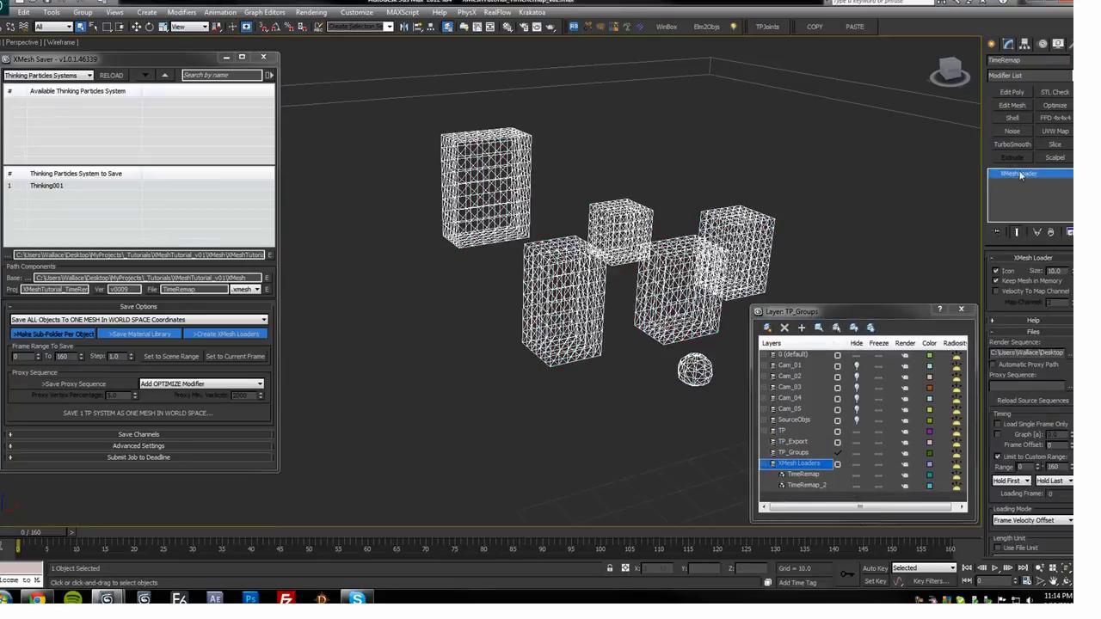
Step: Hide the TimeRemap_2 loader in the XMesh Loaders layer
{"action": "middle_click_drag", "start_coordinate": [680, 357], "coordinate": [515, 303]}
{"action": "middle_click_drag", "start_coordinate": [625, 406], "coordinate": [595, 321]}
{"action": "left_click_drag", "start_coordinate": [624, 388], "coordinate": [680, 450]}
{"action": "middle_click_drag", "start_coordinate": [426, 245], "coordinate": [542, 369]}
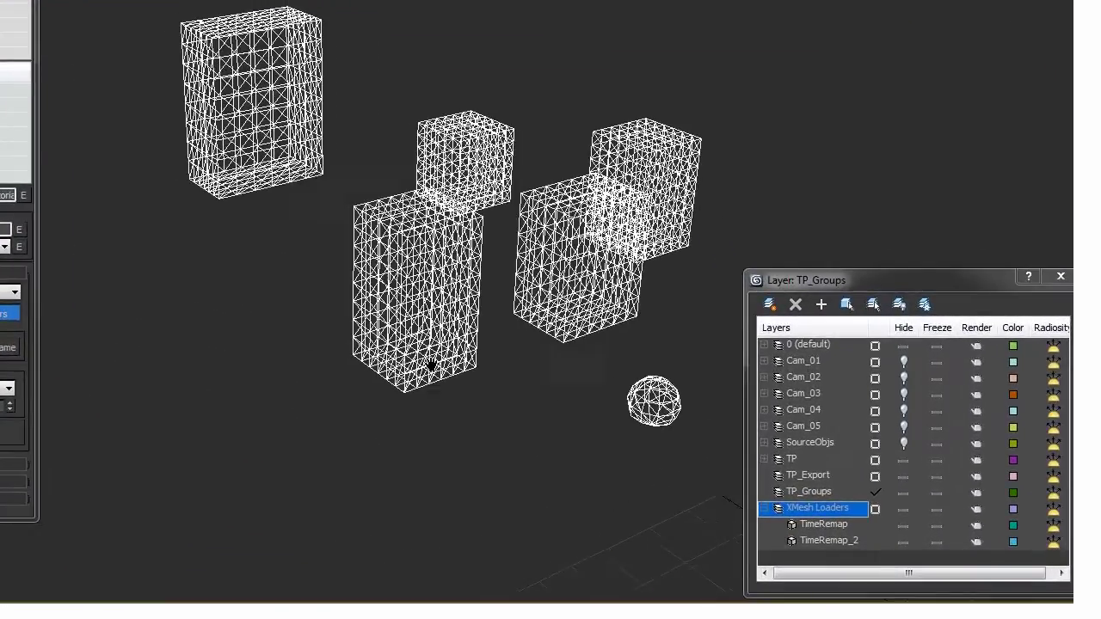
{"action": "middle_click_drag", "start_coordinate": [430, 366], "coordinate": [438, 368], "text": "alt"}
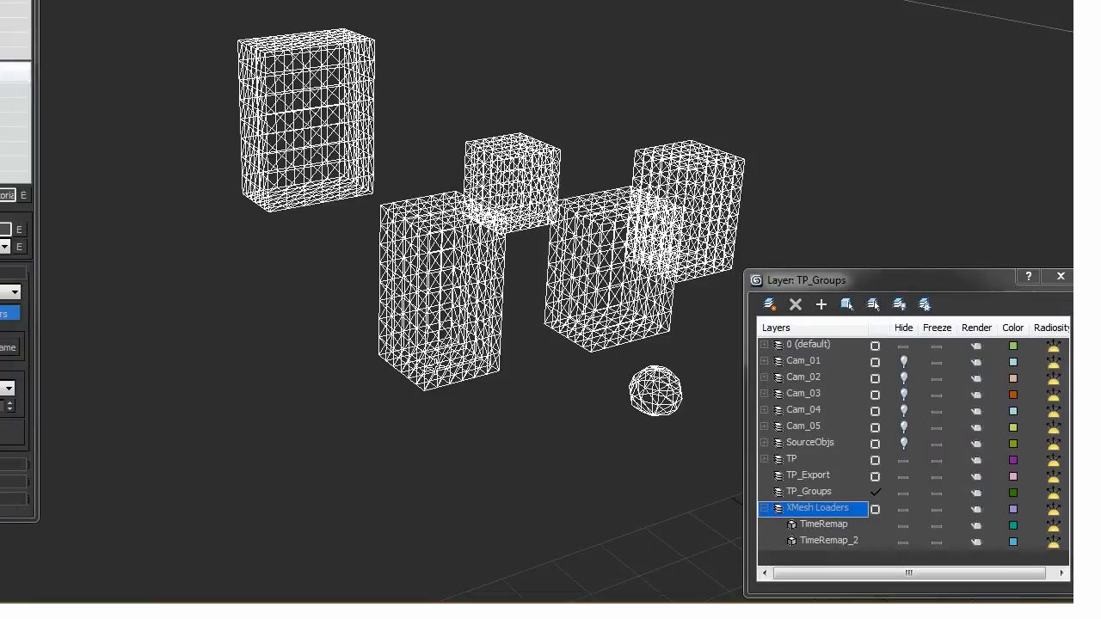
{"action": "left_click", "coordinate": [854, 540]}
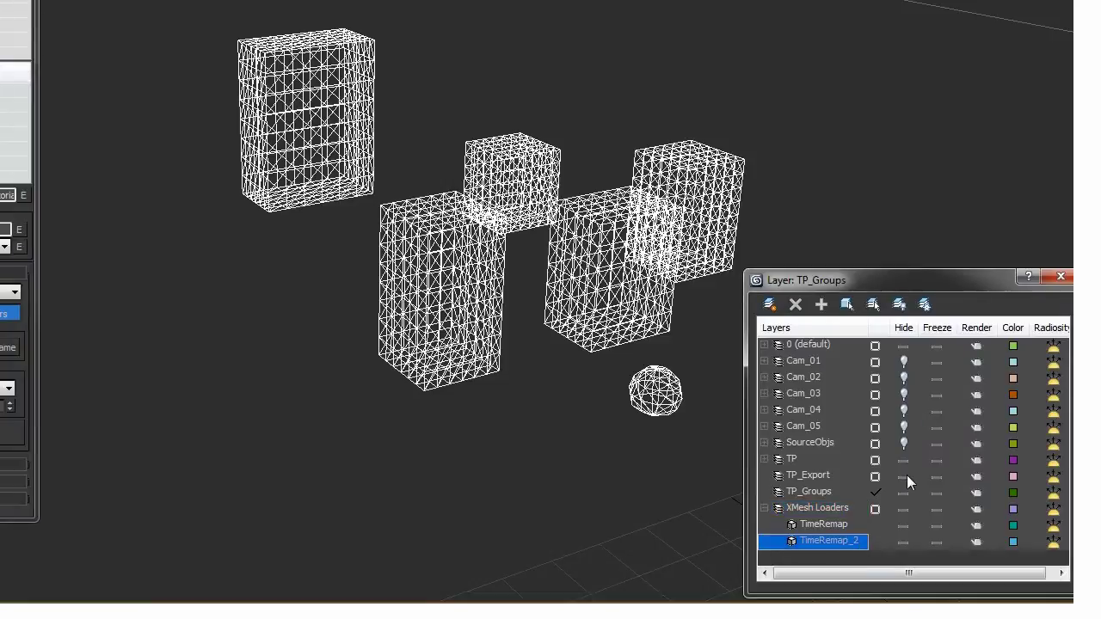
{"action": "left_click", "coordinate": [903, 542]}
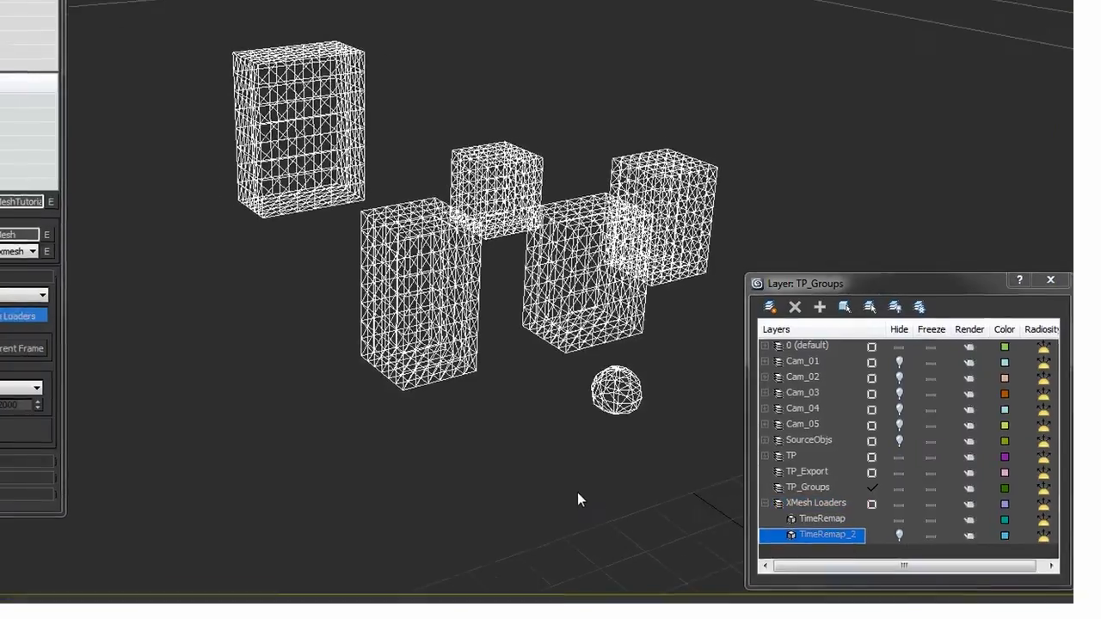
Step: Play the cached TimeRemap fracture in the viewport, checking it in both shaded and wireframe display
{"action": "key", "text": "F3"}
{"action": "middle_click_drag", "start_coordinate": [578, 493], "coordinate": [626, 484], "text": "alt"}
{"action": "key", "text": "slash"}
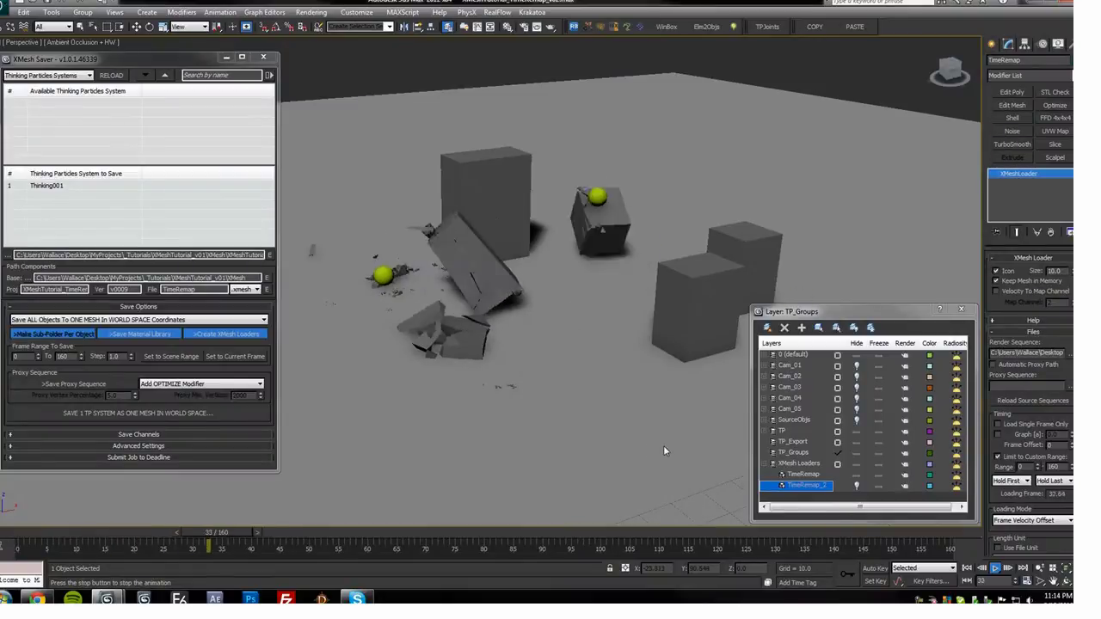
{"action": "key", "text": "F3"}
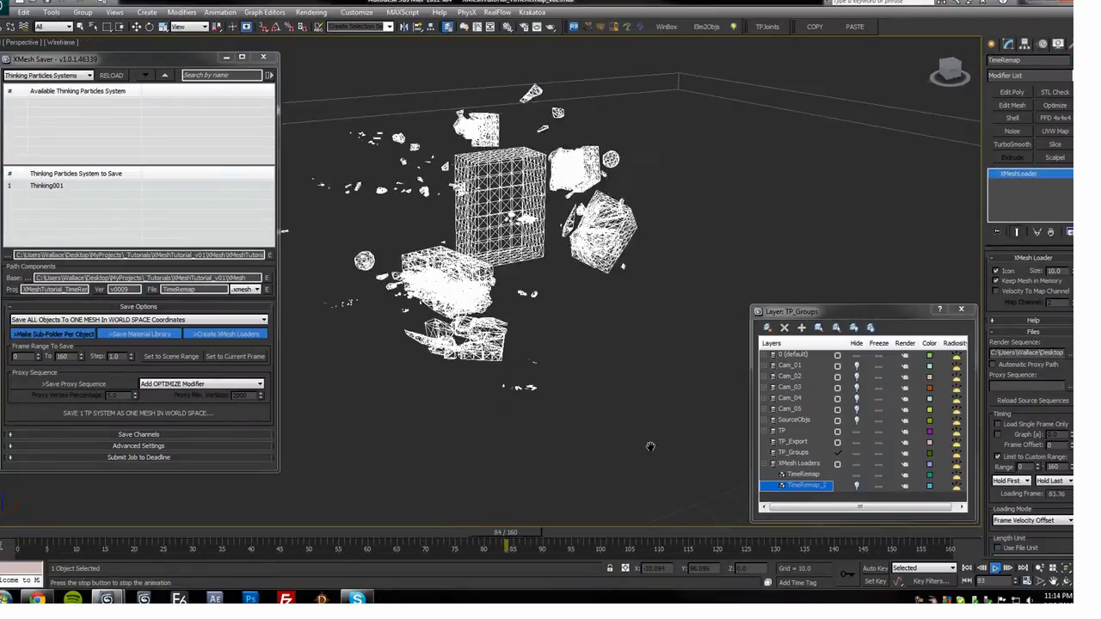
{"action": "key", "text": "F3"}
{"action": "mouse_move", "coordinate": [646, 450]}
{"action": "middle_mouse_down", "text": "alt"}
{"action": "mouse_move", "coordinate": [528, 344]}
{"action": "mouse_move", "coordinate": [554, 376]}
{"action": "mouse_move", "coordinate": [573, 349]}
{"action": "middle_mouse_up", "text": "alt"}
{"action": "key", "text": "slash"}
{"action": "key", "text": "slash"}
{"action": "key", "text": "slash"}
Step: Try moving the TimeRemap mesh in the viewport and undo the transformation
{"action": "key", "text": "w"}
{"action": "left_click_drag", "start_coordinate": [572, 301], "coordinate": [635, 294]}
{"action": "key", "text": "e"}
{"action": "key", "text": "ctrl+z"}
{"action": "key", "text": "ctrl+z"}
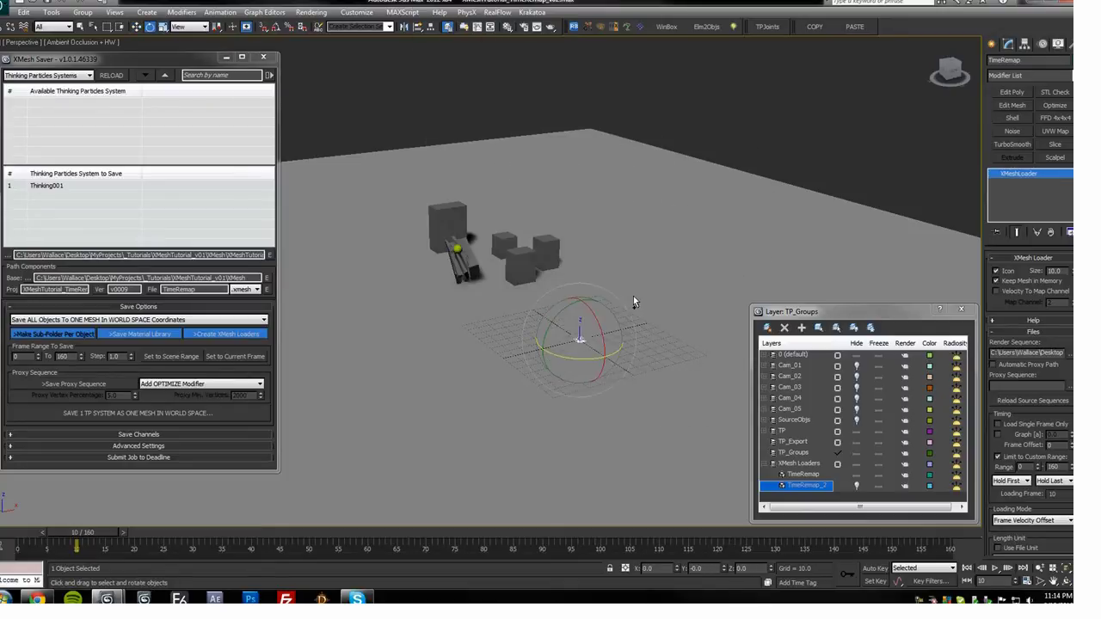
{"action": "key", "text": "w"}
{"action": "scroll", "coordinate": [611, 342], "scroll_direction": "up", "scroll_amount": 5}
{"action": "middle_click_drag", "start_coordinate": [610, 343], "coordinate": [521, 333]}
{"action": "scroll", "coordinate": [516, 327], "scroll_direction": "down", "scroll_amount": 5}
{"action": "scroll", "coordinate": [507, 320], "scroll_direction": "up", "scroll_amount": 2}
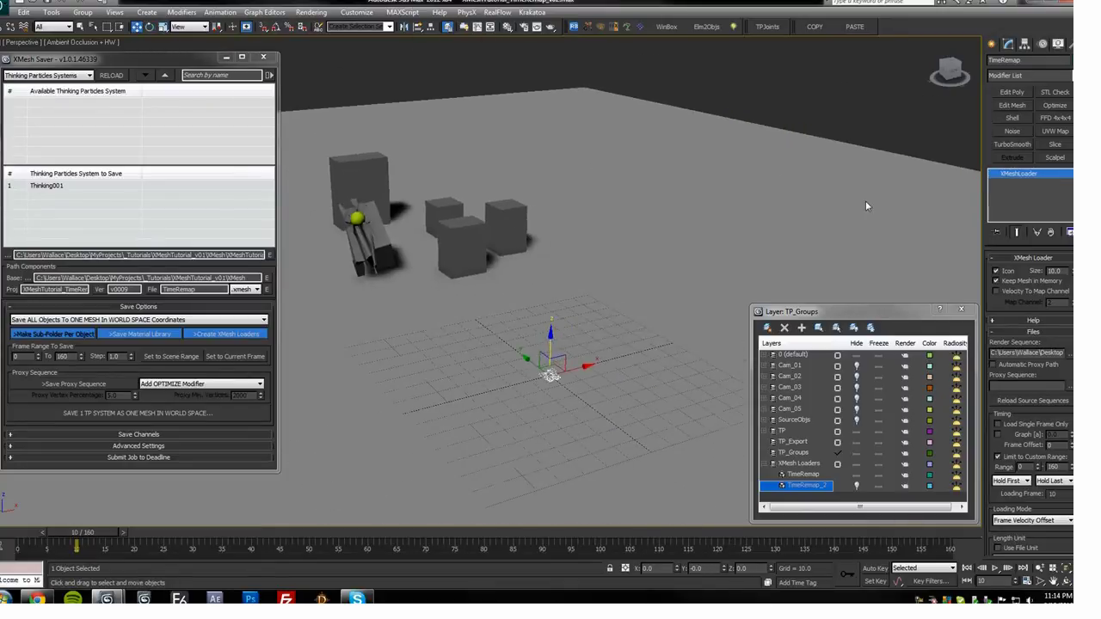
Step: Add an Edit Poly modifier to the TimeRemap mesh and select the intact block at the far right as an element
{"action": "left_click", "coordinate": [1012, 95]}
{"action": "scroll", "coordinate": [563, 279], "scroll_direction": "up", "scroll_amount": 5}
{"action": "middle_click_drag", "start_coordinate": [562, 282], "coordinate": [595, 312]}
{"action": "scroll", "coordinate": [595, 311], "scroll_direction": "down", "scroll_amount": 3}
{"action": "key", "text": "F4"}
{"action": "left_click", "coordinate": [1056, 347]}
{"action": "left_click", "coordinate": [575, 258]}
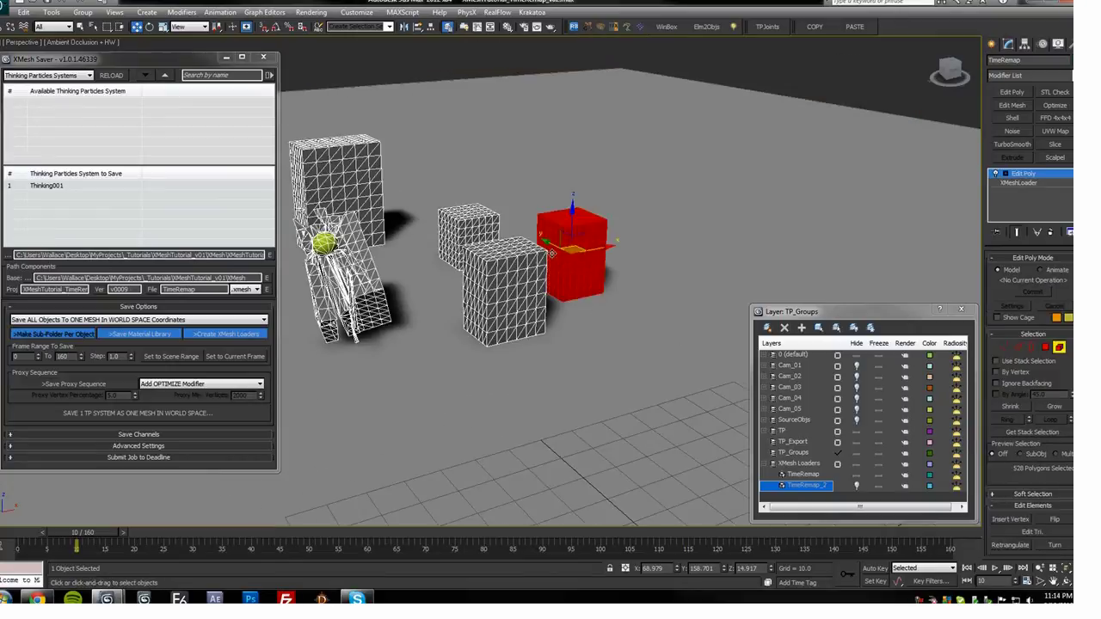
Step: Raise the selected block about 37 units, check it at frame 0 and delete the Edit Poly modifier
{"action": "left_click_drag", "start_coordinate": [569, 225], "coordinate": [577, 127]}
{"action": "left_click_drag", "start_coordinate": [82, 533], "coordinate": [17, 545]}
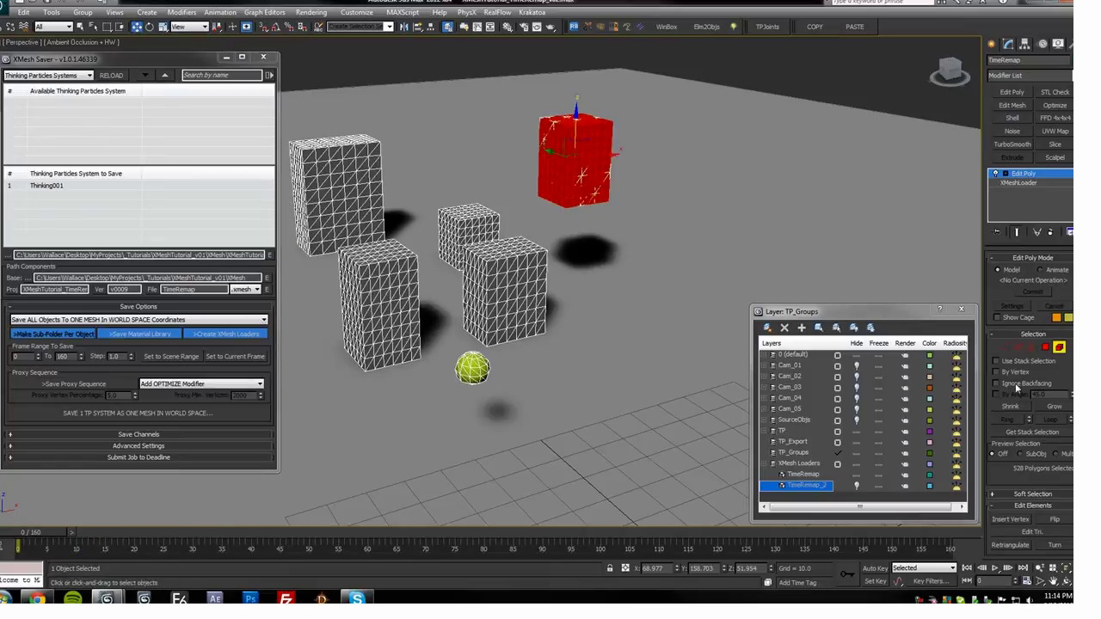
{"action": "left_click", "coordinate": [1050, 234]}
{"action": "middle_click_drag", "start_coordinate": [564, 284], "coordinate": [661, 220], "text": "alt"}
{"action": "scroll", "coordinate": [597, 197], "scroll_direction": "down", "scroll_amount": 3}
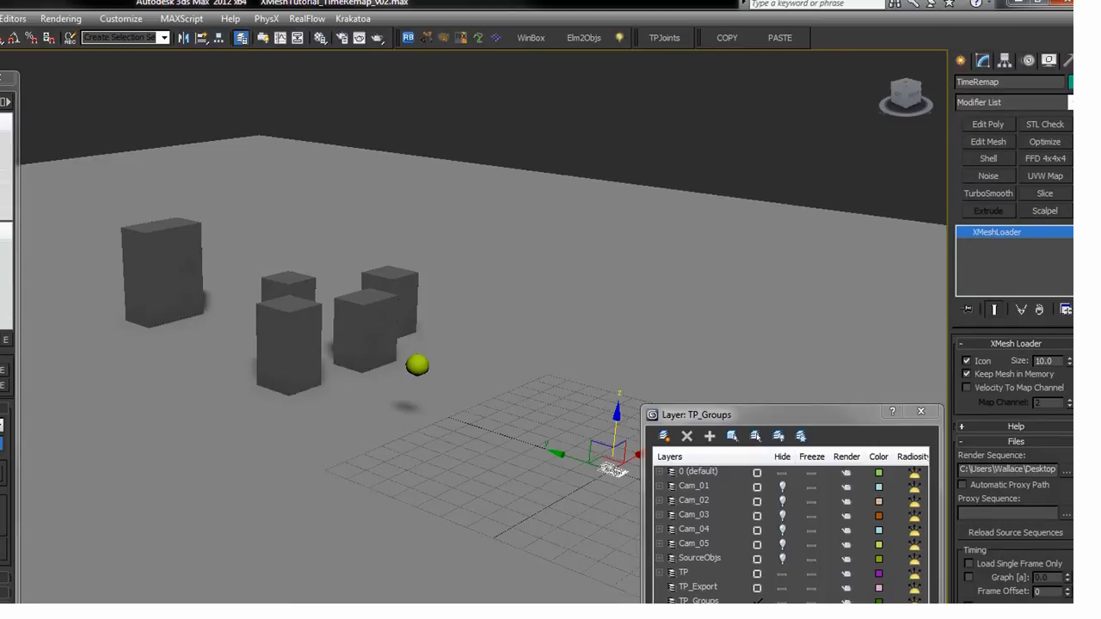
Step: Open the Curve Editor and load its Function Curve Layout (Classic)
{"action": "key", "text": "alt+w"}
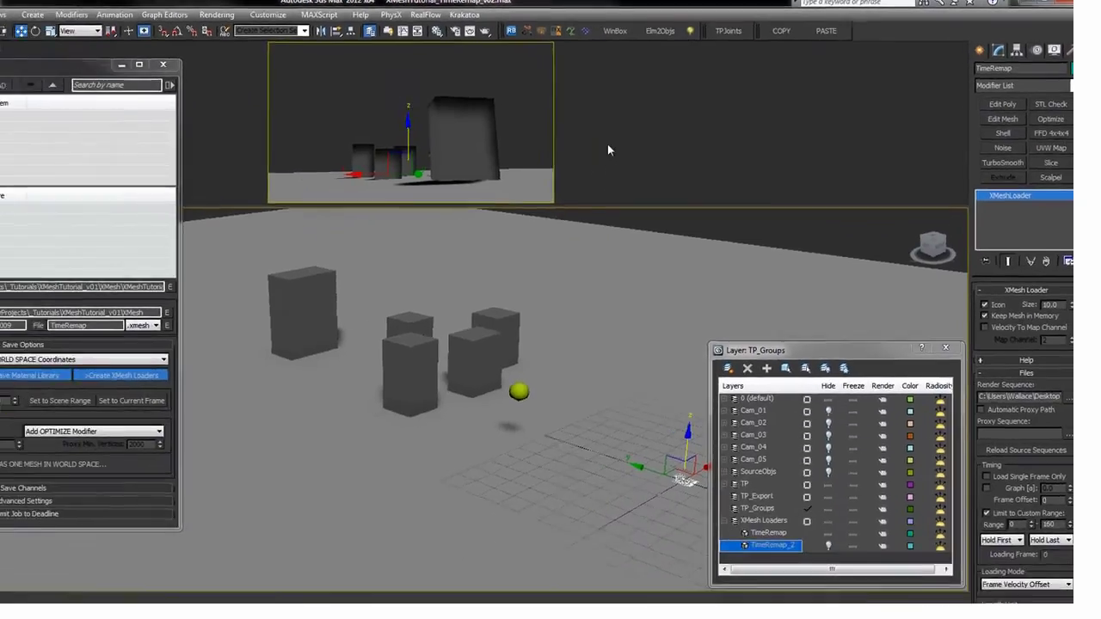
{"action": "key", "text": "alt+w"}
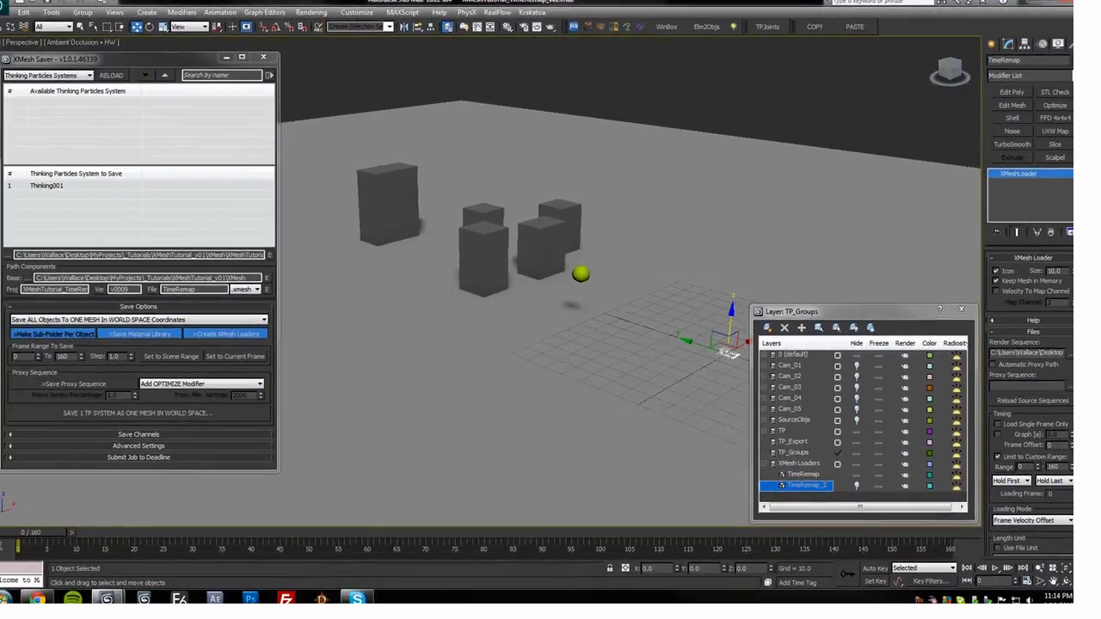
{"action": "key", "text": "alt+w"}
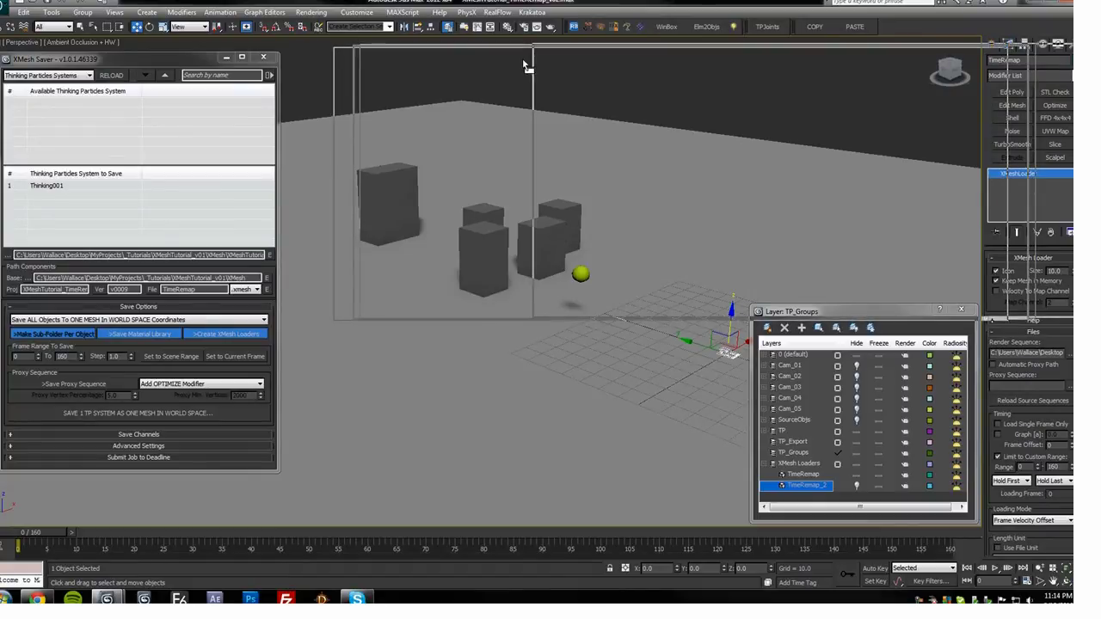
{"action": "left_click_drag", "start_coordinate": [297, 323], "coordinate": [363, 307]}
{"action": "right_click", "coordinate": [895, 90]}
{"action": "mouse_move", "coordinate": [895, 106]}
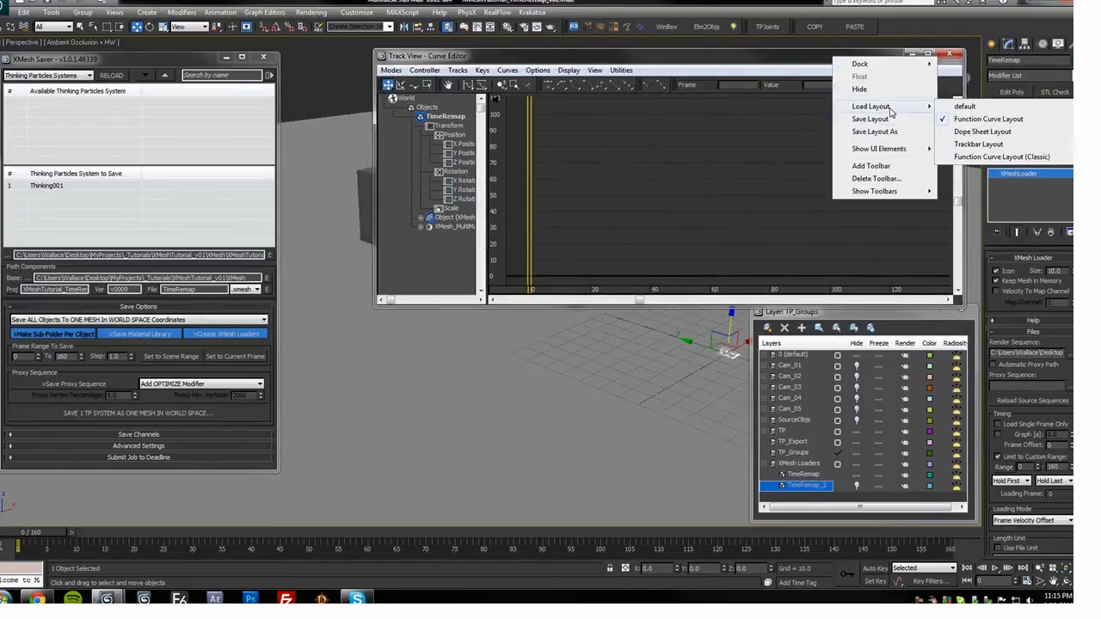
{"action": "left_click", "coordinate": [1016, 157]}
{"action": "middle_click_drag", "start_coordinate": [597, 150], "coordinate": [689, 152]}
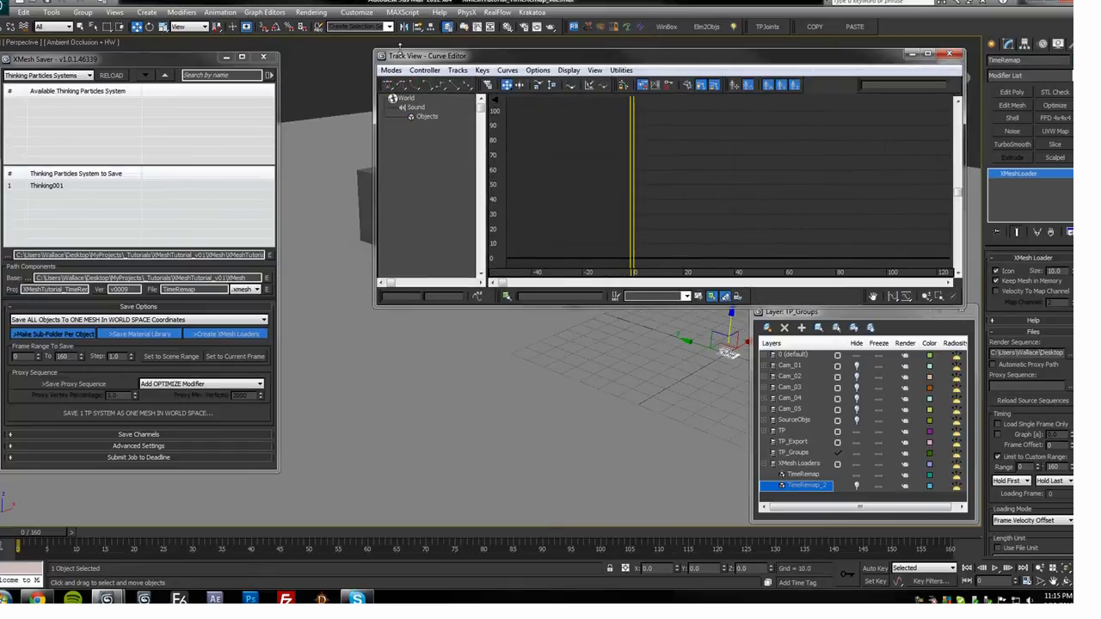
Step: Close the XMesh Saver and shrink the Curve Editor window to leave the blocks in clear view
{"action": "left_click", "coordinate": [264, 58]}
{"action": "scroll", "coordinate": [180, 146], "scroll_direction": "down", "scroll_amount": 3}
{"action": "middle_click_drag", "start_coordinate": [180, 146], "coordinate": [275, 142]}
{"action": "left_click_drag", "start_coordinate": [376, 195], "coordinate": [529, 195]}
{"action": "left_click_drag", "start_coordinate": [526, 312], "coordinate": [572, 268]}
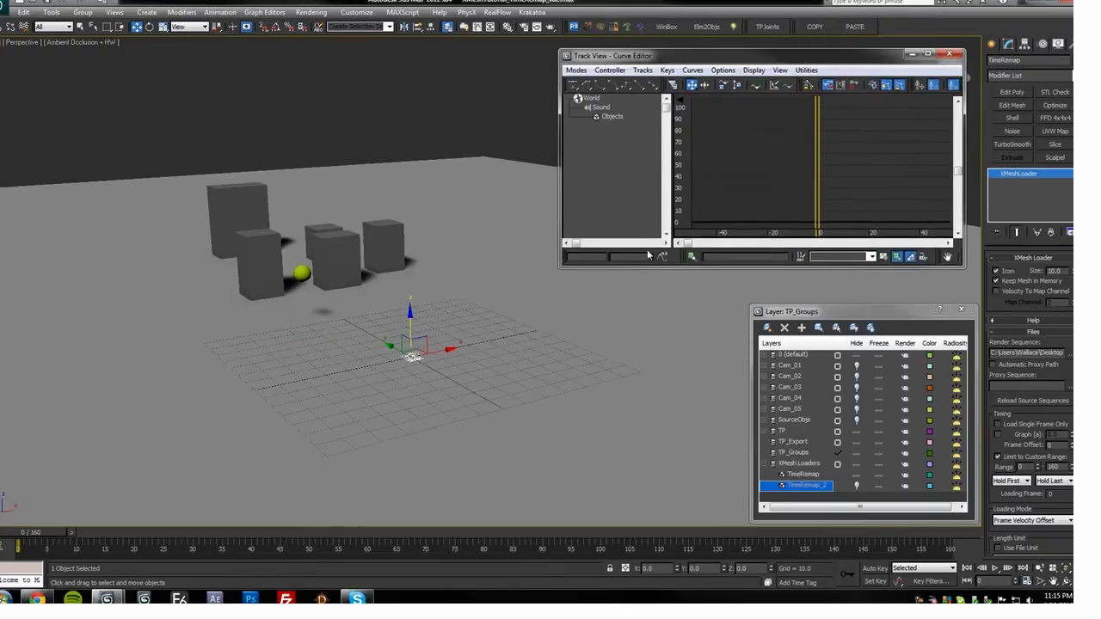
{"action": "middle_click_drag", "start_coordinate": [344, 245], "coordinate": [333, 280], "text": "alt"}
{"action": "scroll", "coordinate": [365, 285], "scroll_direction": "up", "scroll_amount": 3}
{"action": "scroll", "coordinate": [1067, 342], "scroll_direction": "down", "scroll_amount": 3}
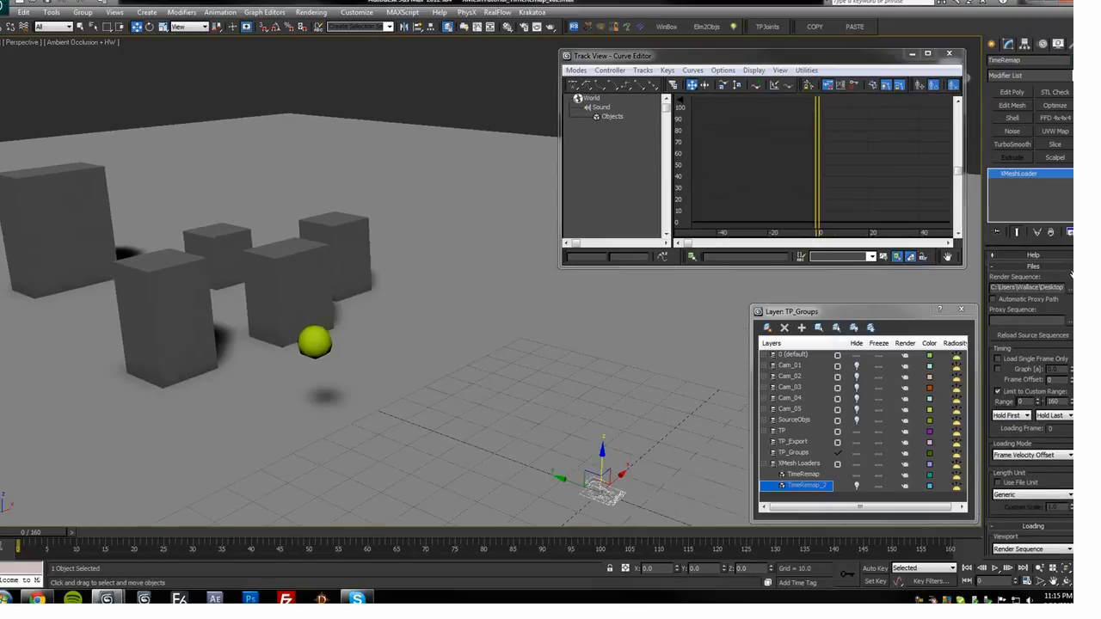
Step: Enable the Graph option in the XMesh Loader's Timing settings and scrub the timeline to check playback
{"action": "scroll", "coordinate": [1069, 261], "scroll_direction": "down", "scroll_amount": 1}
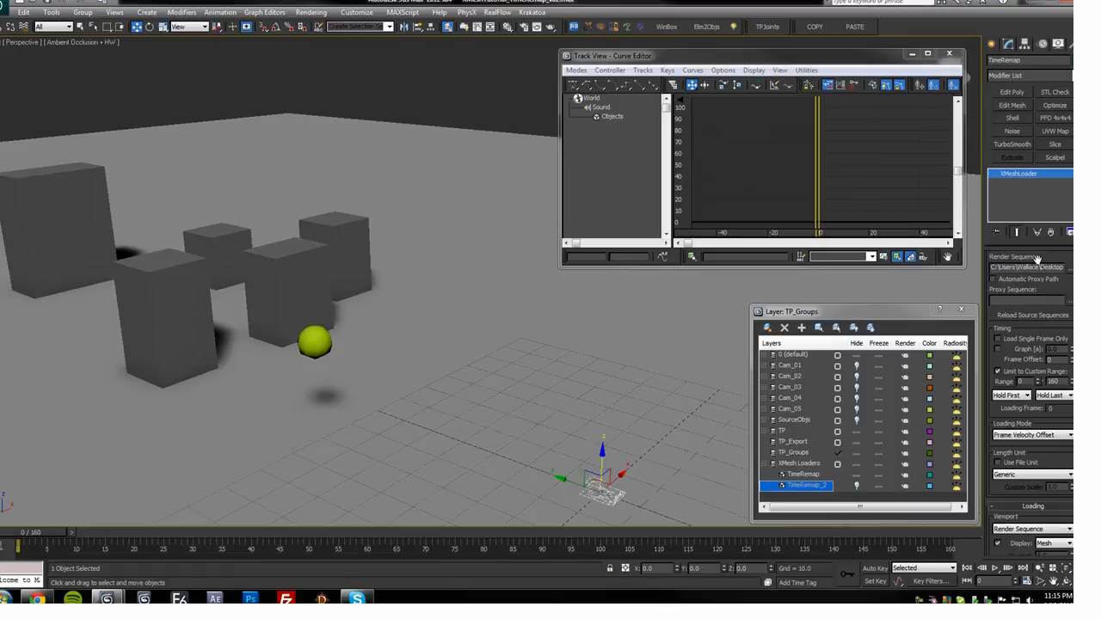
{"action": "scroll", "coordinate": [1041, 342], "scroll_direction": "down", "scroll_amount": 3}
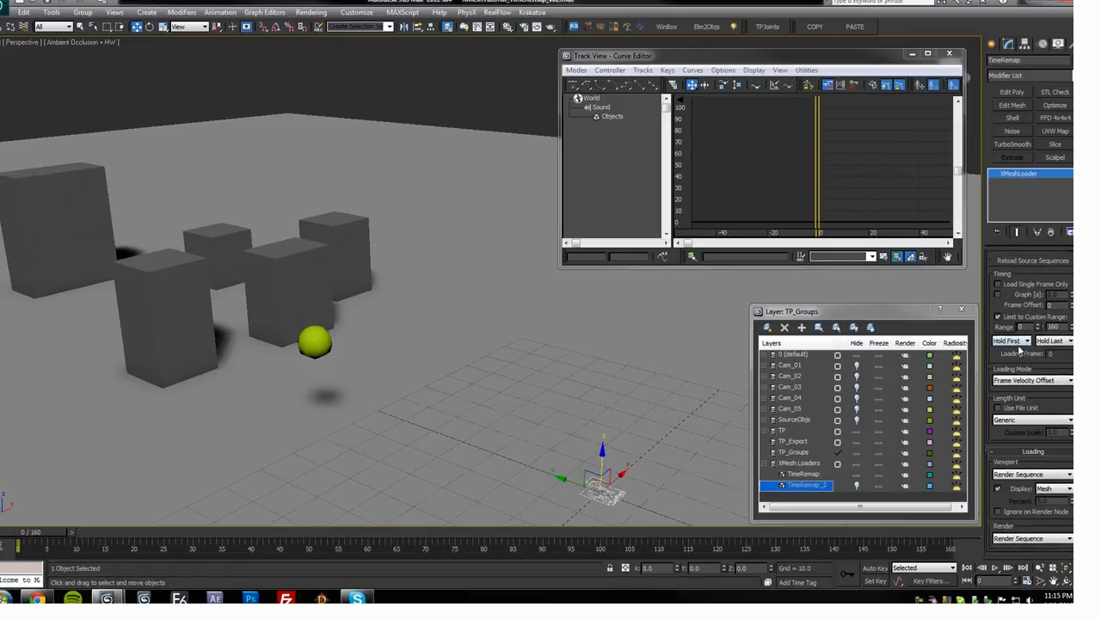
{"action": "left_click", "coordinate": [1015, 380]}
{"action": "left_click", "coordinate": [1043, 383]}
{"action": "left_click_drag", "start_coordinate": [1002, 362], "coordinate": [1003, 420]}
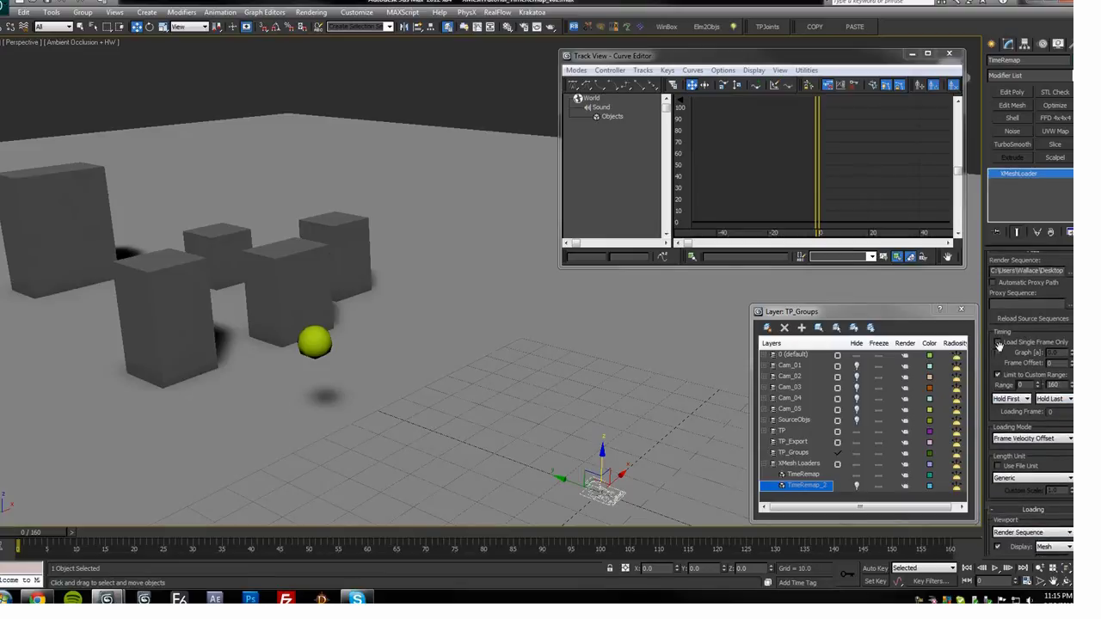
{"action": "left_click", "coordinate": [997, 353]}
{"action": "middle_click_drag", "start_coordinate": [134, 395], "coordinate": [200, 389]}
{"action": "left_click_drag", "start_coordinate": [38, 532], "coordinate": [406, 530]}
{"action": "key", "text": "Home"}
{"action": "middle_click_drag", "start_coordinate": [224, 469], "coordinate": [311, 433]}
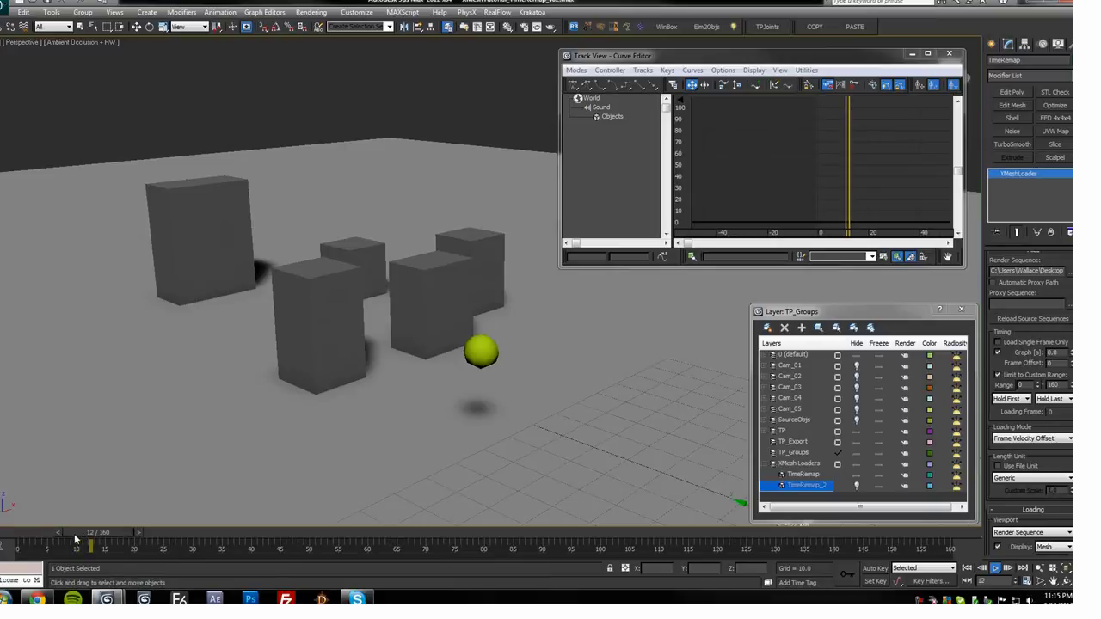
Step: Try Graph values of 0.5 and 2.7 while scrubbing the timeline, and reset Graph to 0.0
{"action": "key", "text": "w"}
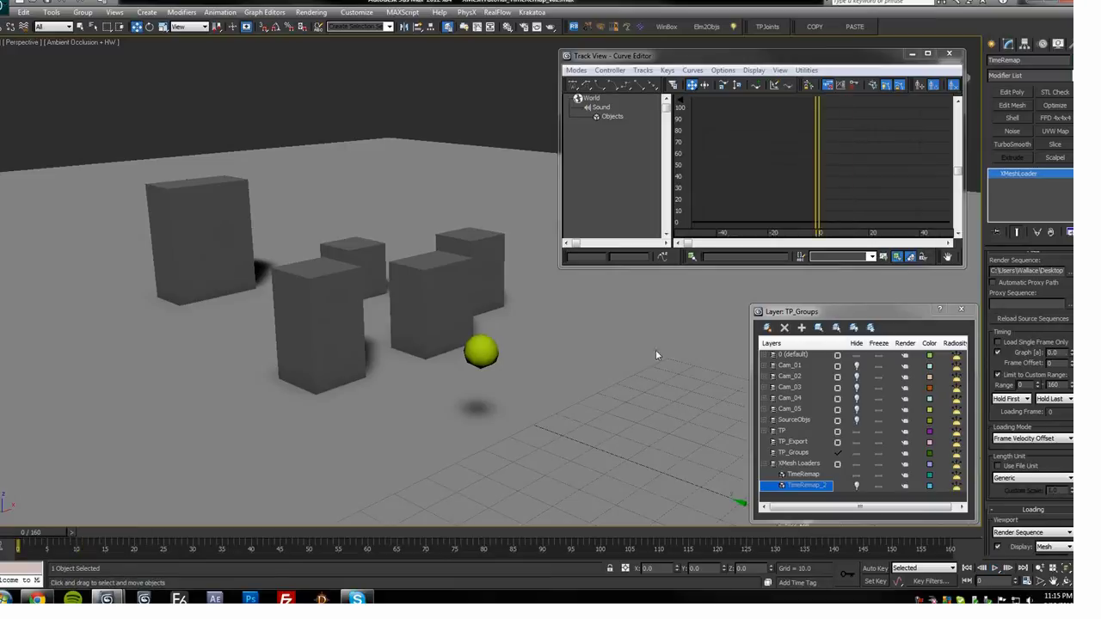
{"action": "key", "text": "n"}
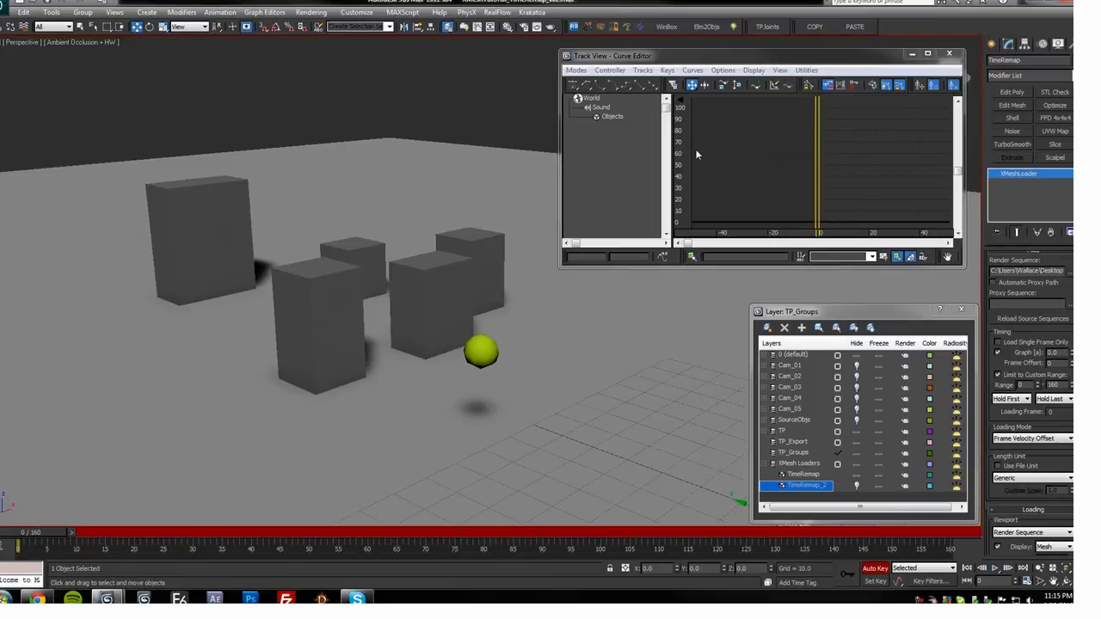
{"action": "mouse_move", "coordinate": [56, 533]}
{"action": "left_mouse_down"}
{"action": "mouse_move", "coordinate": [903, 545]}
{"action": "mouse_move", "coordinate": [17, 537]}
{"action": "mouse_move", "coordinate": [75, 538]}
{"action": "left_mouse_up"}
{"action": "left_click_drag", "start_coordinate": [141, 540], "coordinate": [46, 536]}
{"action": "left_click_drag", "start_coordinate": [1071, 360], "coordinate": [1070, 353]}
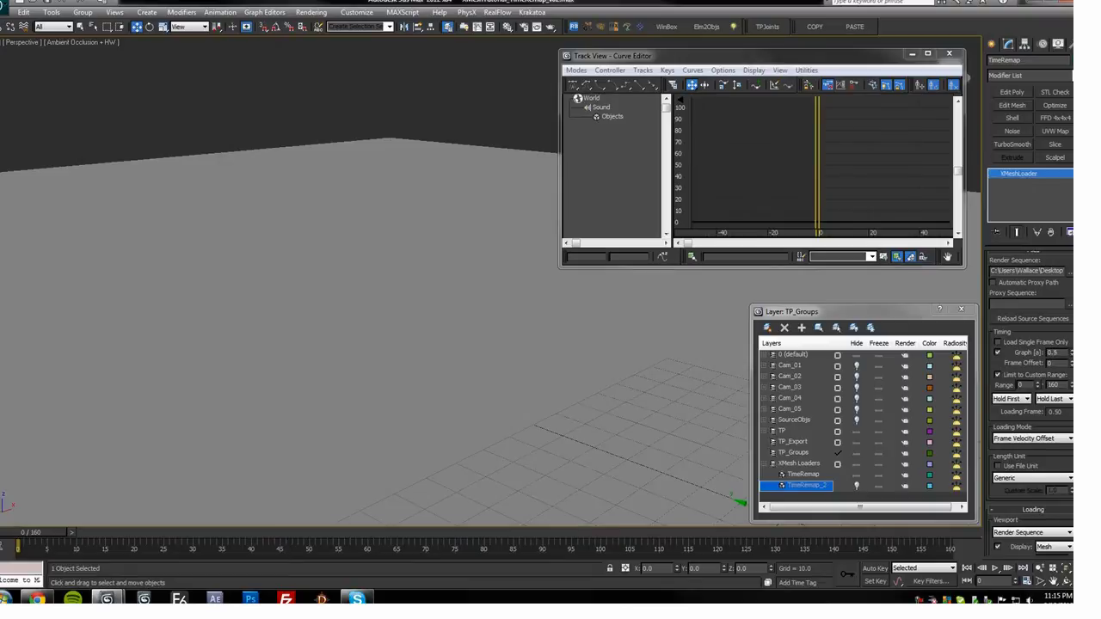
{"action": "left_click_drag", "start_coordinate": [141, 536], "coordinate": [246, 533]}
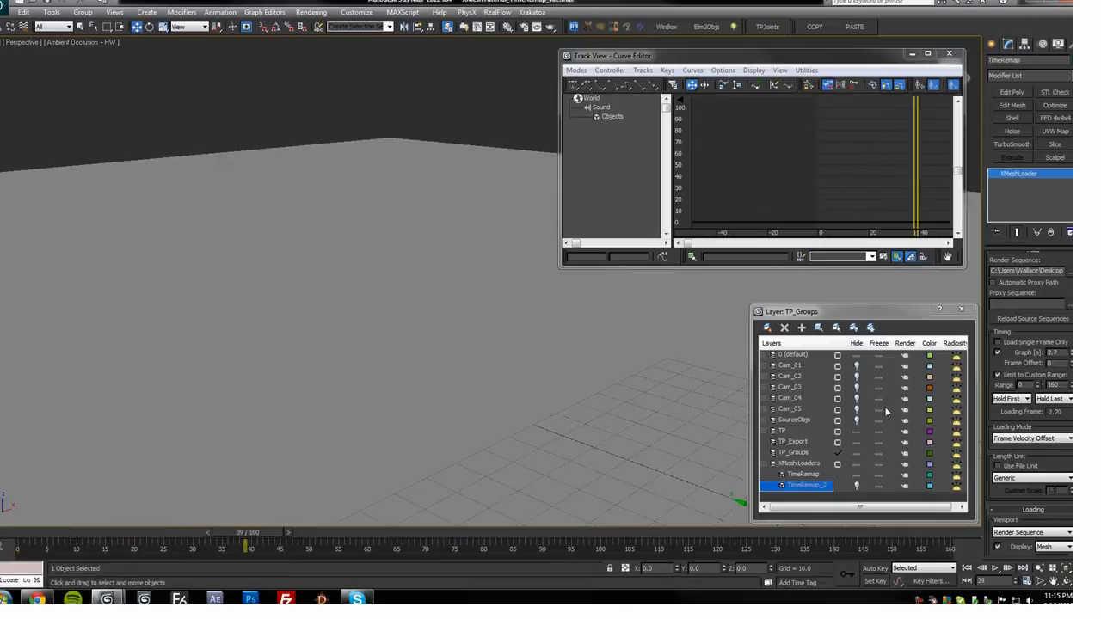
{"action": "right_click", "coordinate": [1072, 354]}
{"action": "left_click", "coordinate": [107, 537]}
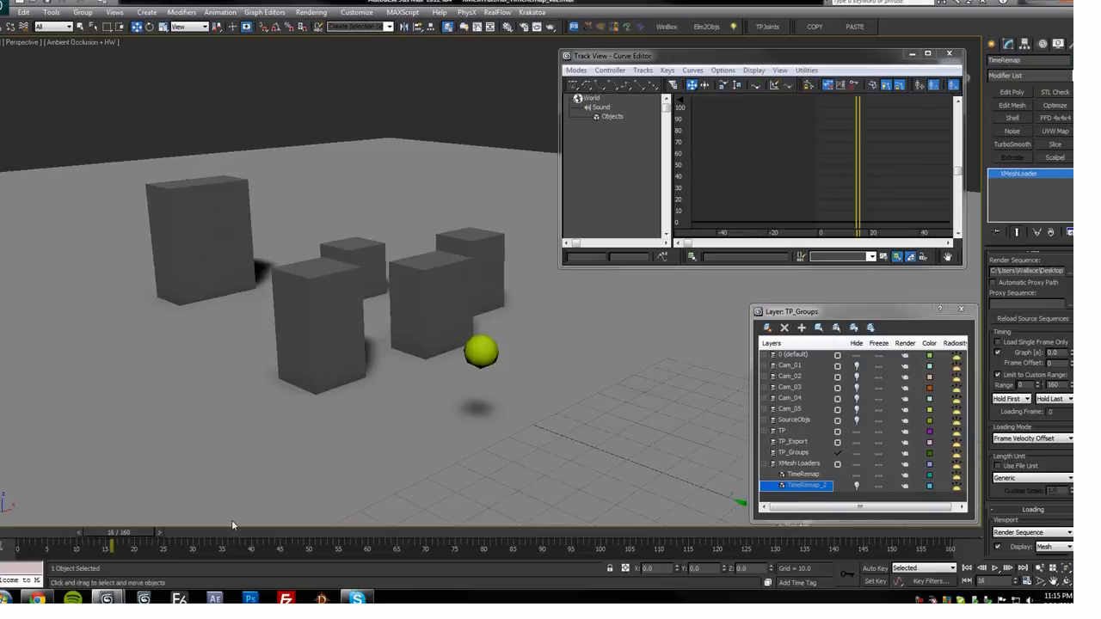
Step: Turn on Auto Key at frame 160 and set the XMesh Loader's Graph value to 160
{"action": "mouse_move", "coordinate": [146, 531]}
{"action": "left_mouse_down"}
{"action": "mouse_move", "coordinate": [30, 533]}
{"action": "mouse_move", "coordinate": [1066, 569]}
{"action": "left_mouse_up"}
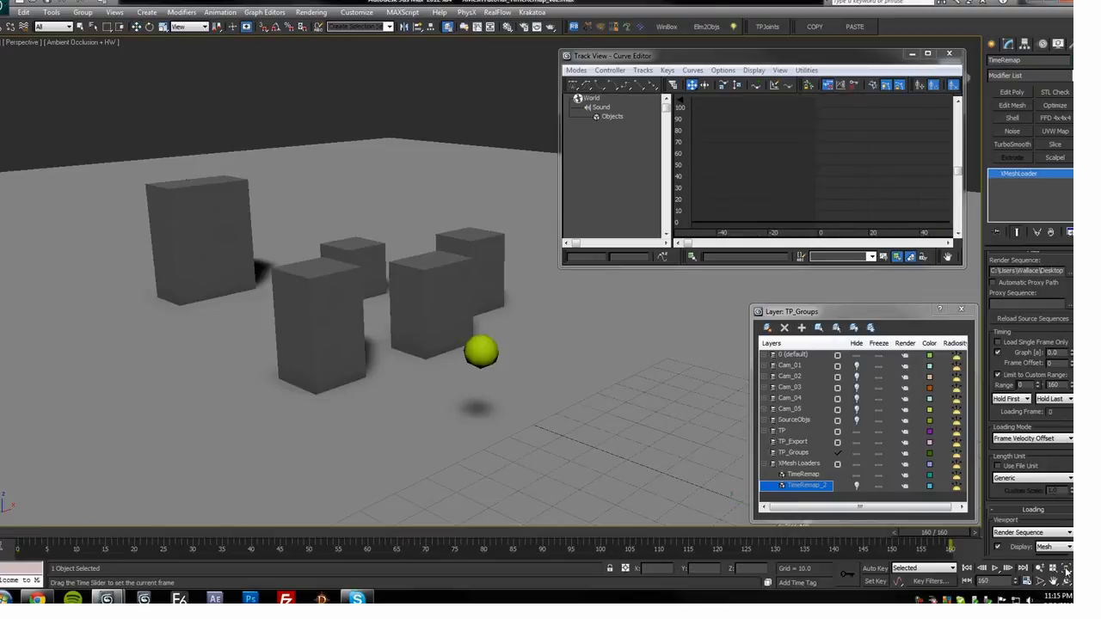
{"action": "key", "text": "w"}
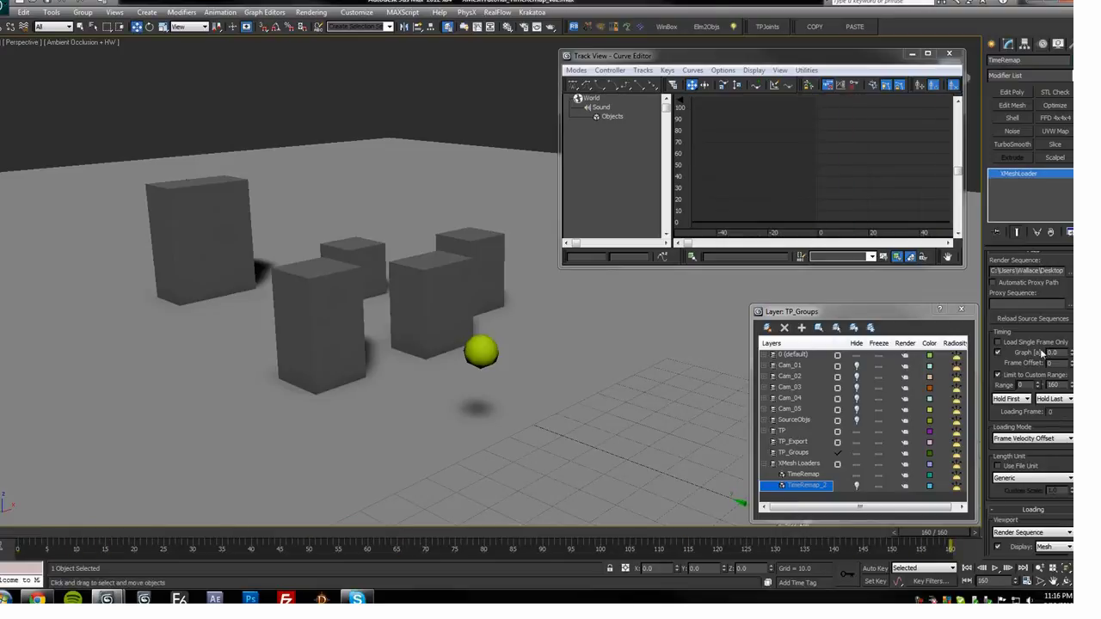
{"action": "key", "text": "n"}
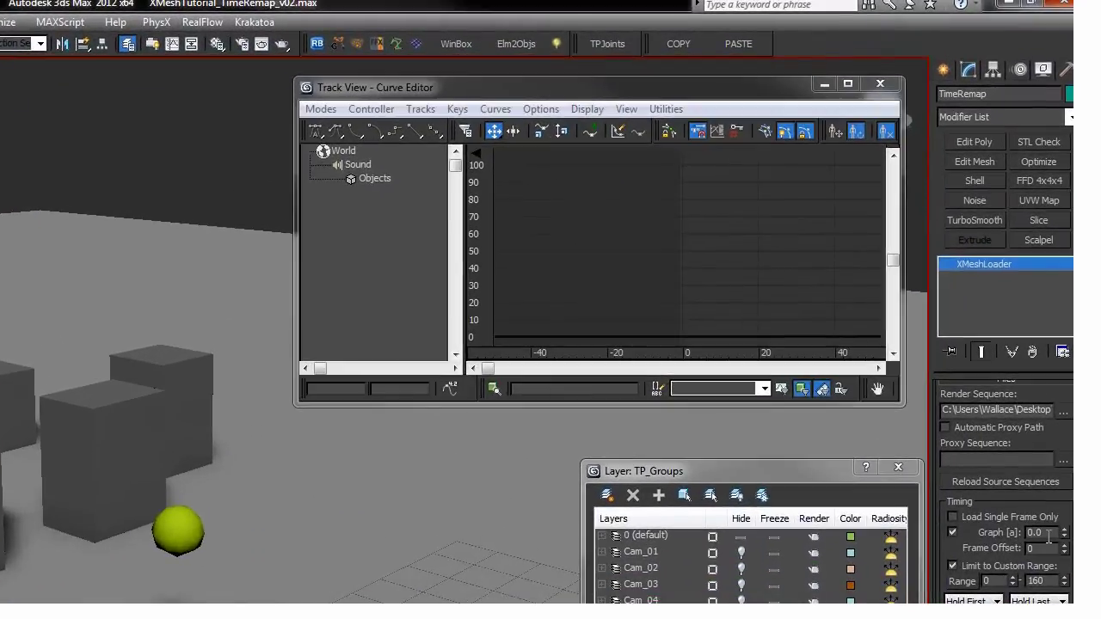
{"action": "left_click_drag", "start_coordinate": [1049, 535], "coordinate": [935, 538]}
{"action": "type", "text": "16"}
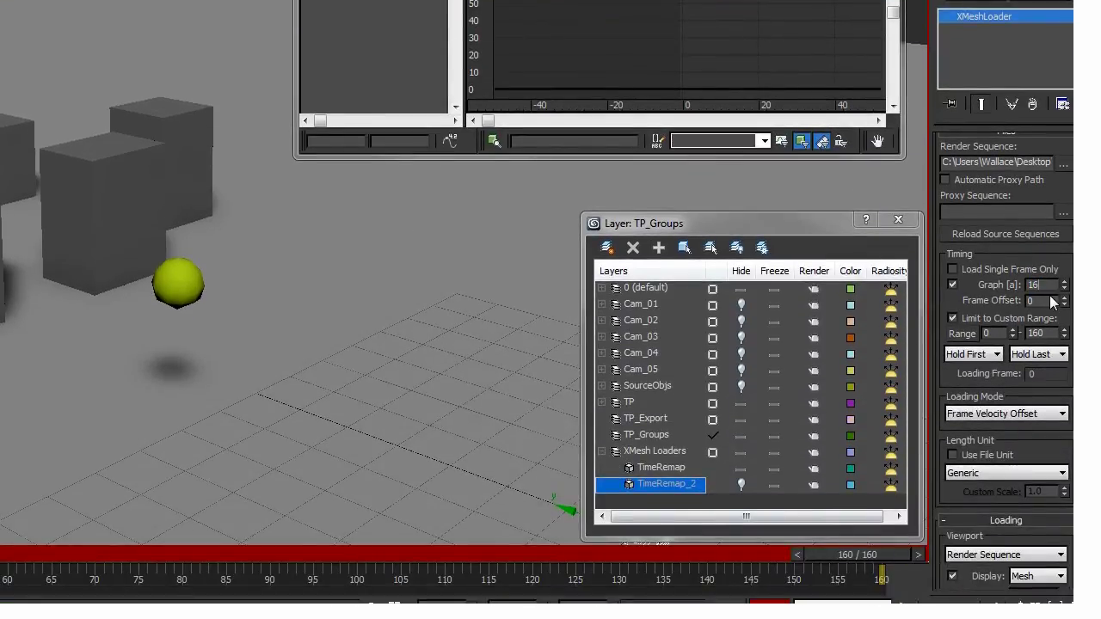
{"action": "type", "text": "0"}
{"action": "key", "text": "Return"}
Step: Give the Graph playback curve linear tangents in the Curve Editor and play the animation from frame 0
{"action": "left_click", "coordinate": [513, 217]}
{"action": "scroll", "coordinate": [514, 216], "scroll_direction": "down", "scroll_amount": 3}
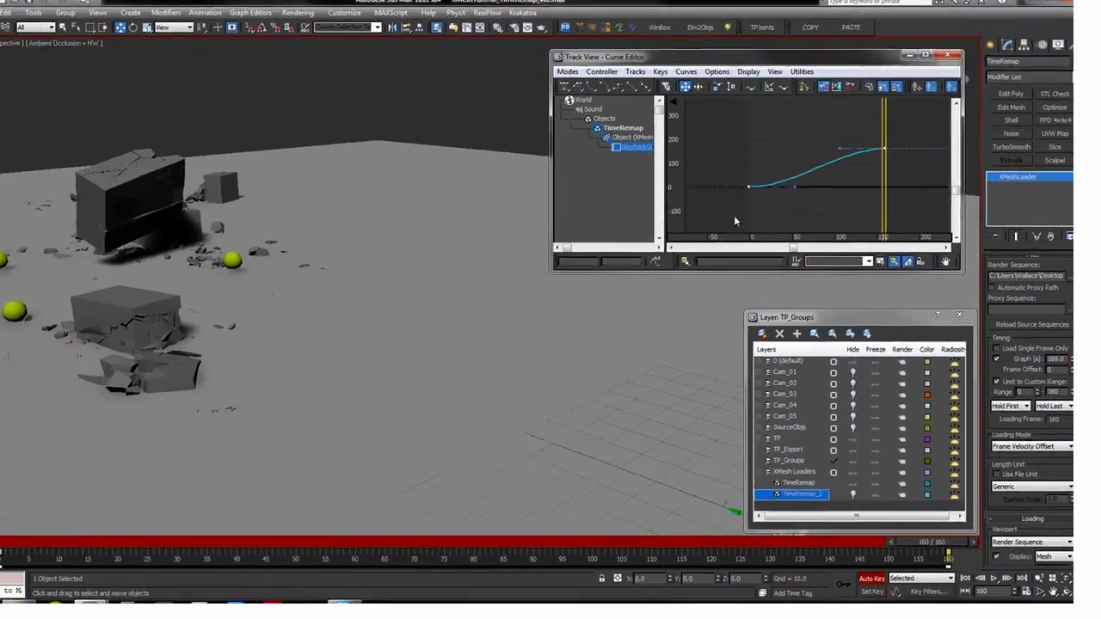
{"action": "left_click", "coordinate": [716, 227]}
{"action": "middle_click_drag", "start_coordinate": [717, 227], "coordinate": [738, 180], "text": "ctrl+alt"}
{"action": "left_click", "coordinate": [645, 86]}
{"action": "left_click_drag", "start_coordinate": [920, 123], "coordinate": [704, 122]}
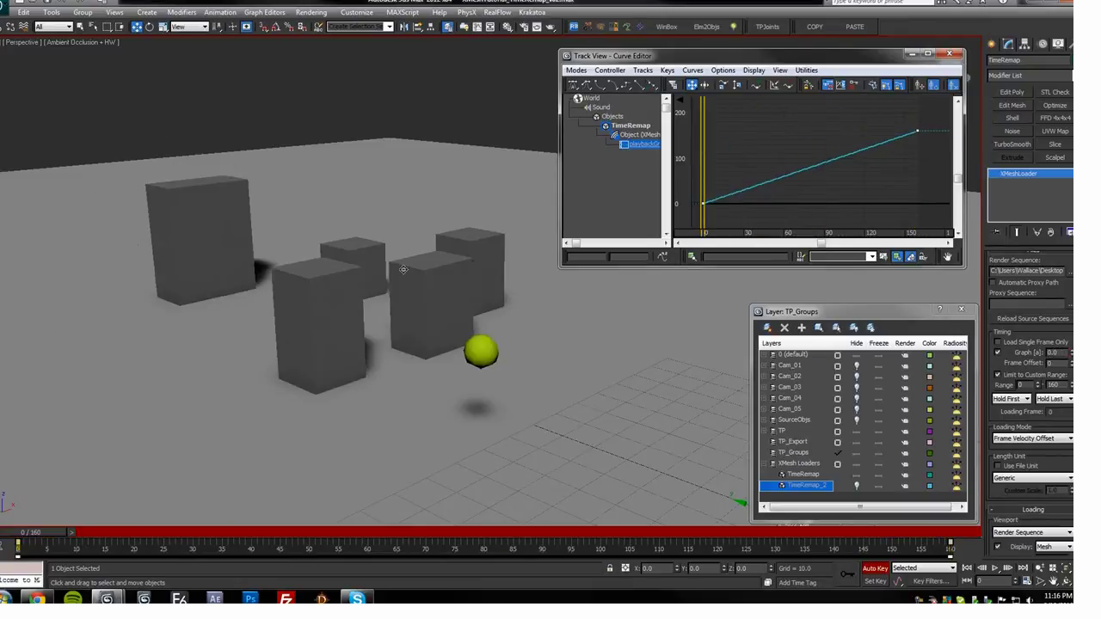
{"action": "key", "text": "/"}
{"action": "key", "text": "/"}
Step: Scrub to the first block's impact at frame 10 and add a key to the playback curve there
{"action": "left_click_drag", "start_coordinate": [747, 200], "coordinate": [745, 199]}
{"action": "middle_click_drag", "start_coordinate": [757, 178], "coordinate": [815, 142]}
{"action": "scroll", "coordinate": [783, 151], "scroll_direction": "up", "scroll_amount": 3}
{"action": "key", "text": "a"}
{"action": "left_click_drag", "start_coordinate": [771, 162], "coordinate": [755, 176]}
{"action": "mouse_move", "coordinate": [410, 344]}
{"action": "middle_mouse_down", "text": "alt"}
{"action": "mouse_move", "coordinate": [496, 336]}
{"action": "mouse_move", "coordinate": [492, 384]}
{"action": "middle_mouse_up", "text": "alt"}
{"action": "scroll", "coordinate": [495, 335], "scroll_direction": "up", "scroll_amount": 2}
{"action": "mouse_move", "coordinate": [103, 533]}
{"action": "left_mouse_down"}
{"action": "mouse_move", "coordinate": [59, 535]}
{"action": "mouse_move", "coordinate": [108, 536]}
{"action": "mouse_move", "coordinate": [96, 536]}
{"action": "left_mouse_up"}
{"action": "middle_click_drag", "start_coordinate": [764, 193], "coordinate": [799, 144]}
{"action": "left_click", "coordinate": [788, 146]}
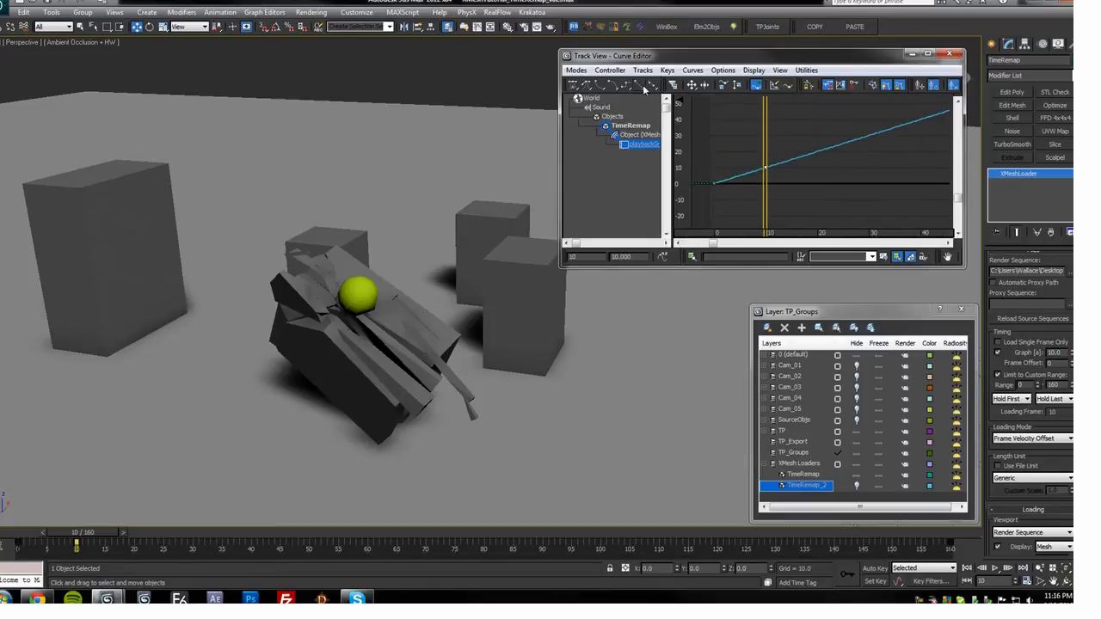
Step: Add a playback curve key at frame 26, lower it to about 13.5 and preview the slowed section
{"action": "left_click_drag", "start_coordinate": [765, 142], "coordinate": [848, 148]}
{"action": "mouse_move", "coordinate": [860, 147]}
{"action": "middle_mouse_down"}
{"action": "mouse_move", "coordinate": [850, 149]}
{"action": "mouse_move", "coordinate": [874, 172]}
{"action": "middle_mouse_up"}
{"action": "key", "text": "n"}
{"action": "key", "text": "m"}
{"action": "key", "text": "n"}
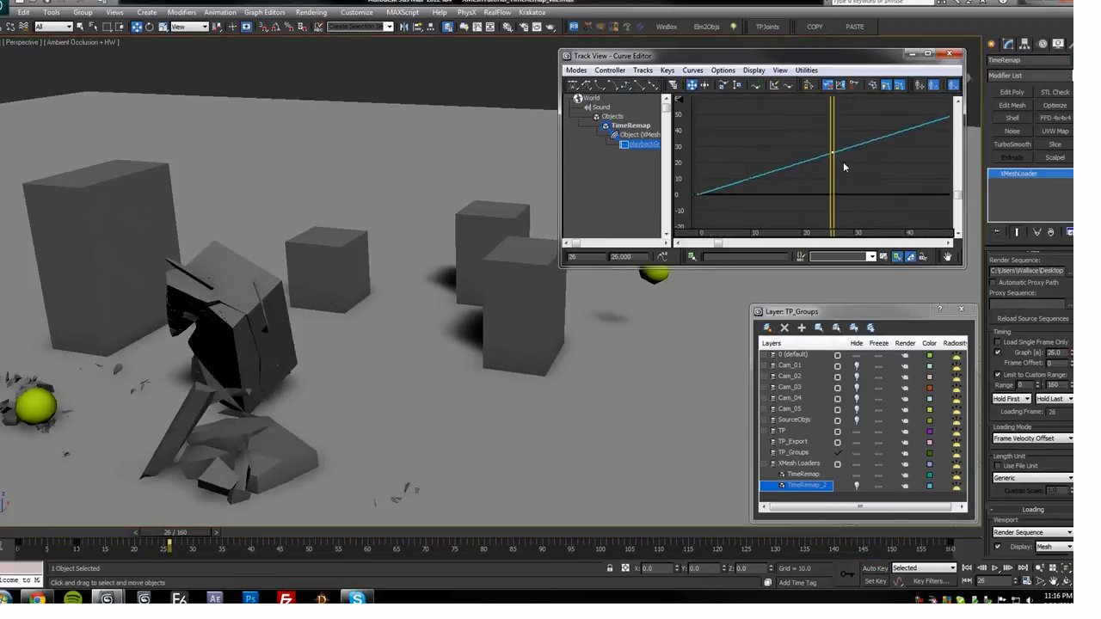
{"action": "left_click_drag", "start_coordinate": [834, 154], "coordinate": [801, 168]}
{"action": "left_click", "coordinate": [717, 72]}
{"action": "left_click", "coordinate": [722, 81]}
{"action": "key", "text": "/"}
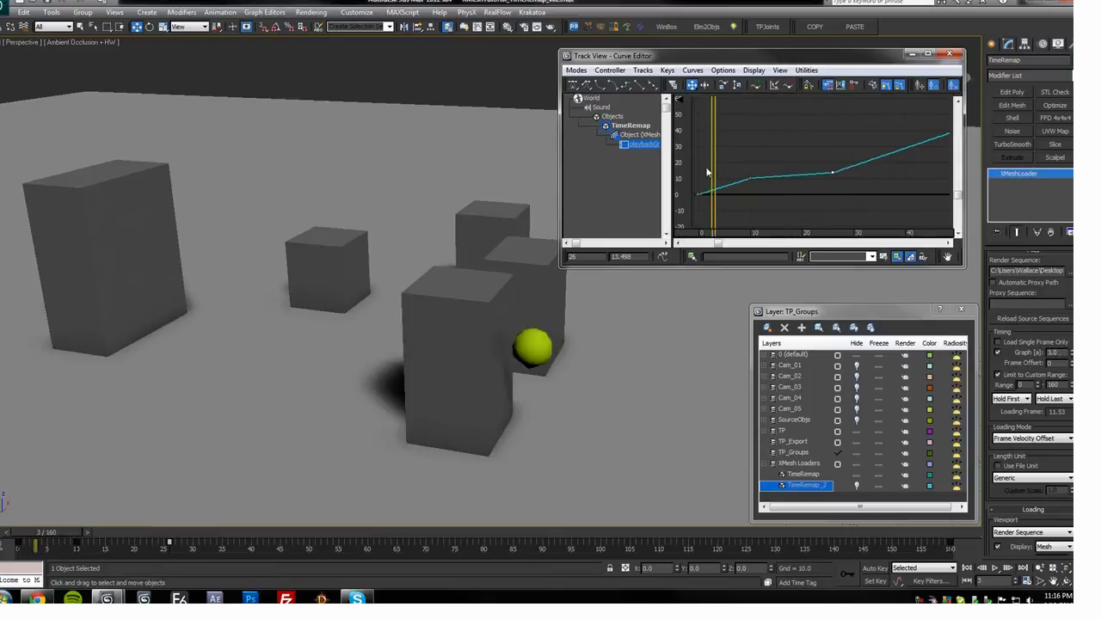
{"action": "key", "text": "/"}
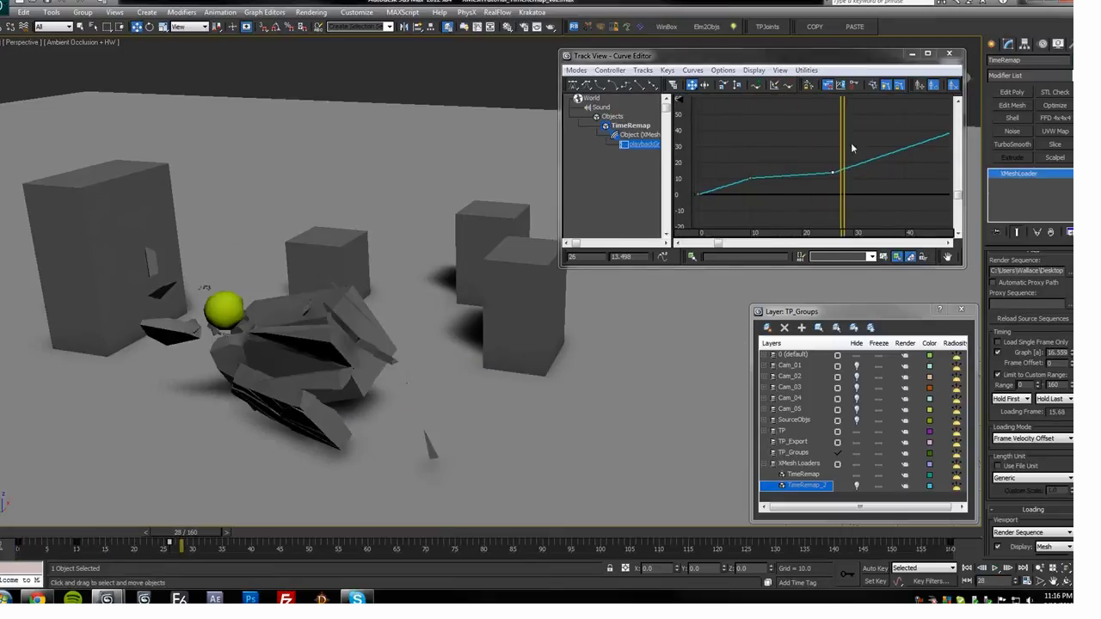
Step: Shift the playback curve's keys at frames 26 and 160 about 22 frames later to lengthen the slow section
{"action": "scroll", "coordinate": [794, 138], "scroll_direction": "down", "scroll_amount": 4}
{"action": "scroll", "coordinate": [823, 165], "scroll_direction": "down", "scroll_amount": 5}
{"action": "left_click", "coordinate": [761, 186]}
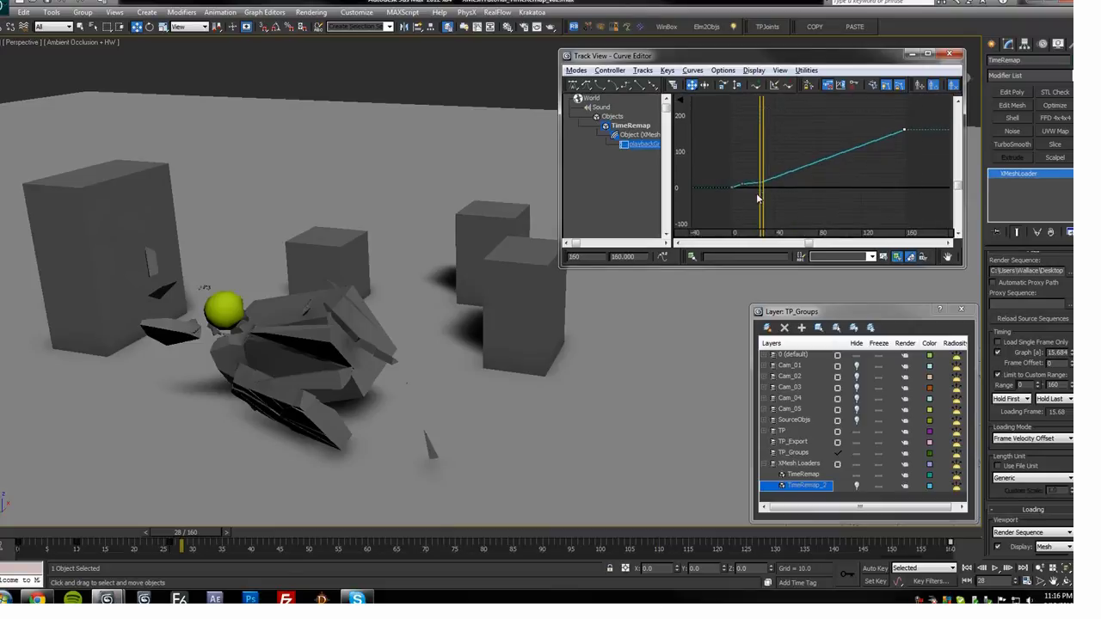
{"action": "left_click_drag", "start_coordinate": [764, 185], "coordinate": [786, 184]}
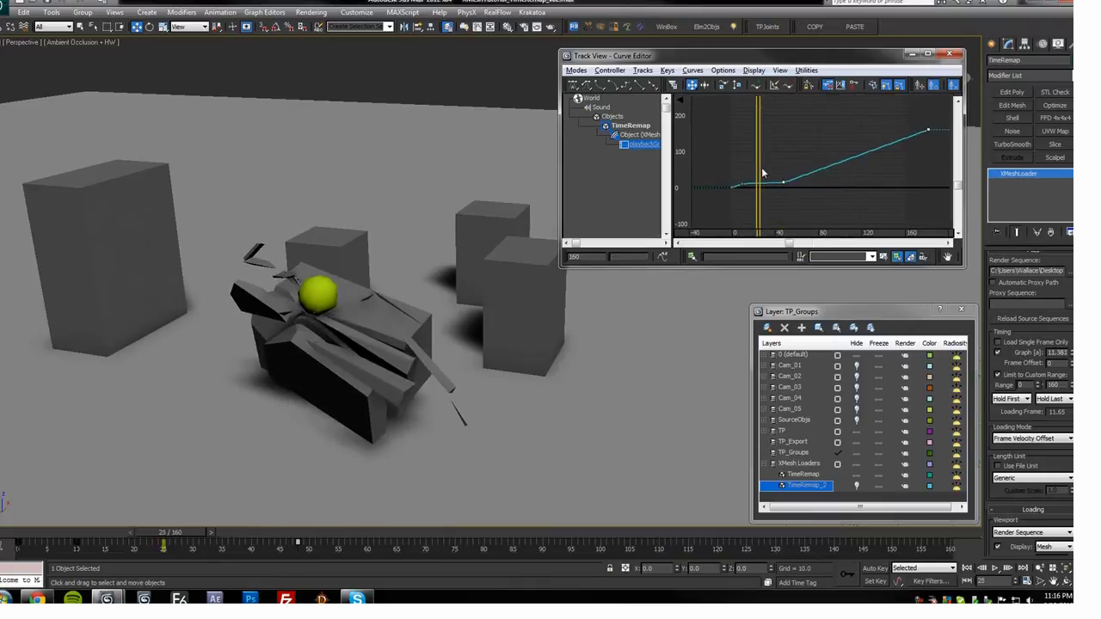
Step: Add playback curve keys at about frames 79 and 108 on the steep final segment
{"action": "left_click", "coordinate": [848, 159]}
{"action": "right_click", "coordinate": [865, 151]}
{"action": "left_click_drag", "start_coordinate": [866, 151], "coordinate": [801, 181]}
{"action": "scroll", "coordinate": [855, 176], "scroll_direction": "up", "scroll_amount": 3}
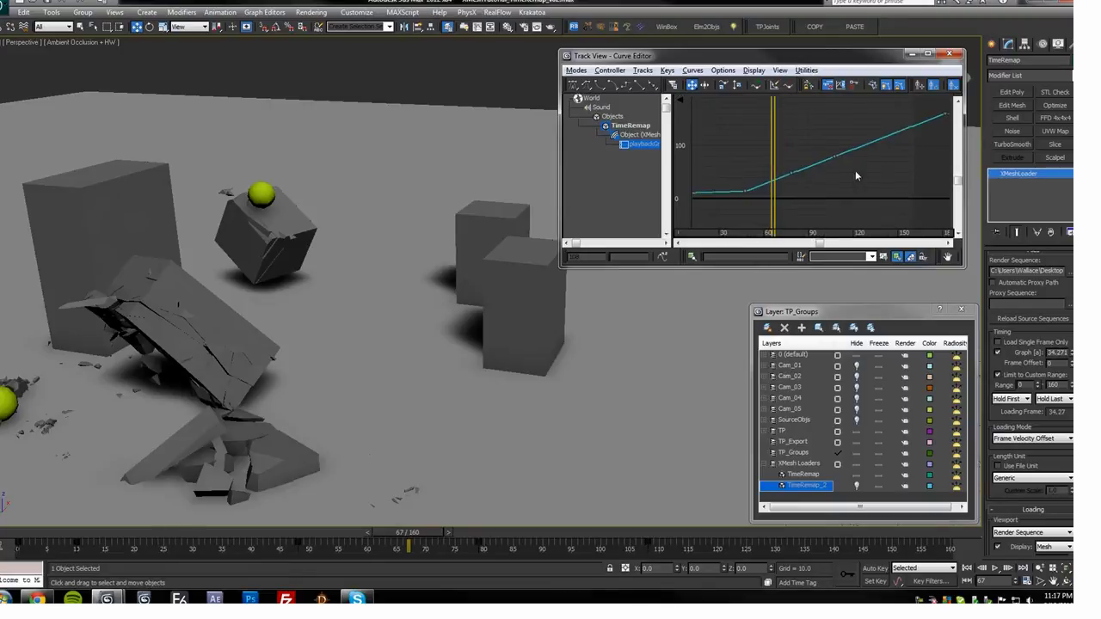
{"action": "left_click", "coordinate": [836, 156]}
Step: Move the frame 108 key to about frame 160 together with the last key, lowering both to form a second slow section
{"action": "left_click_drag", "start_coordinate": [830, 173], "coordinate": [952, 106]}
{"action": "left_click_drag", "start_coordinate": [818, 160], "coordinate": [895, 171]}
{"action": "scroll", "coordinate": [725, 211], "scroll_direction": "up", "scroll_amount": 5}
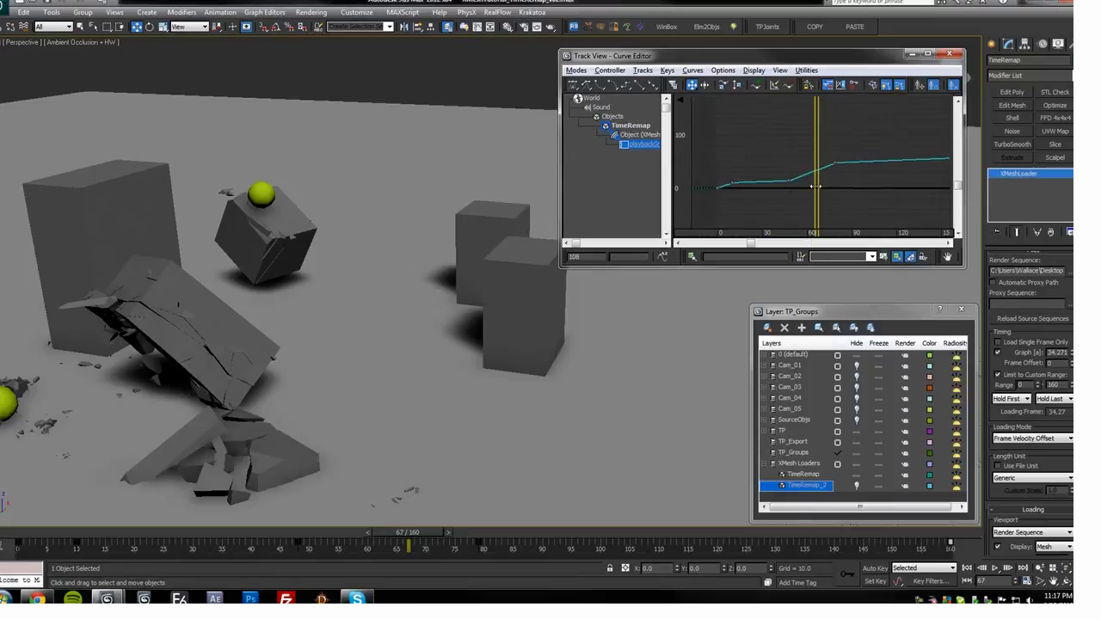
Step: Play the remapped animation and extend the active time range to frame 234
{"action": "key", "text": "/"}
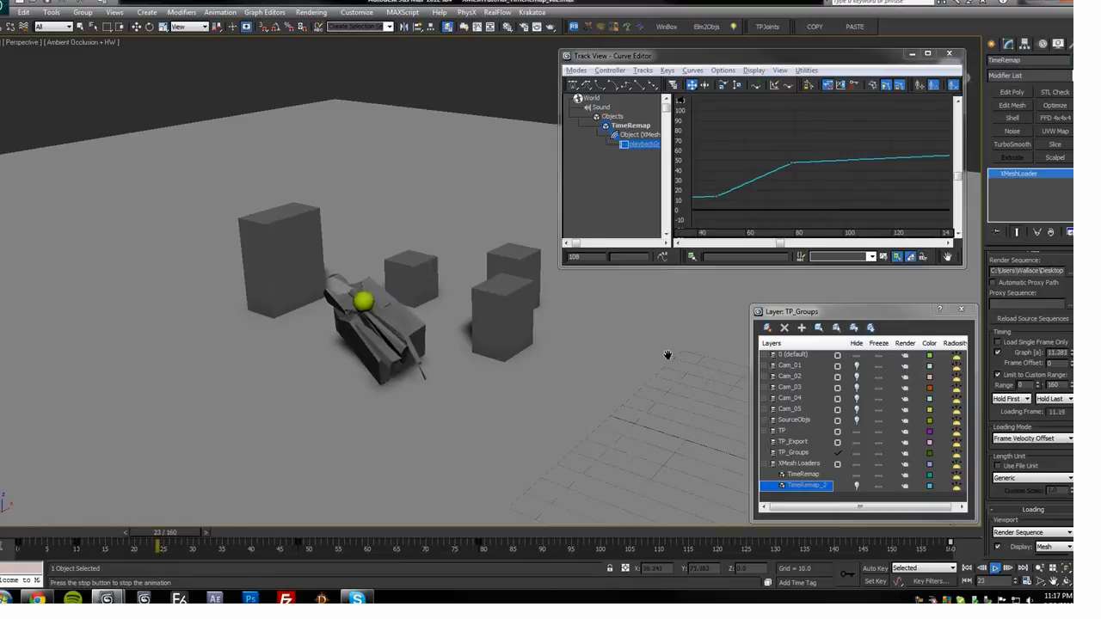
{"action": "right_click", "coordinate": [851, 554]}
{"action": "left_click", "coordinate": [697, 556]}
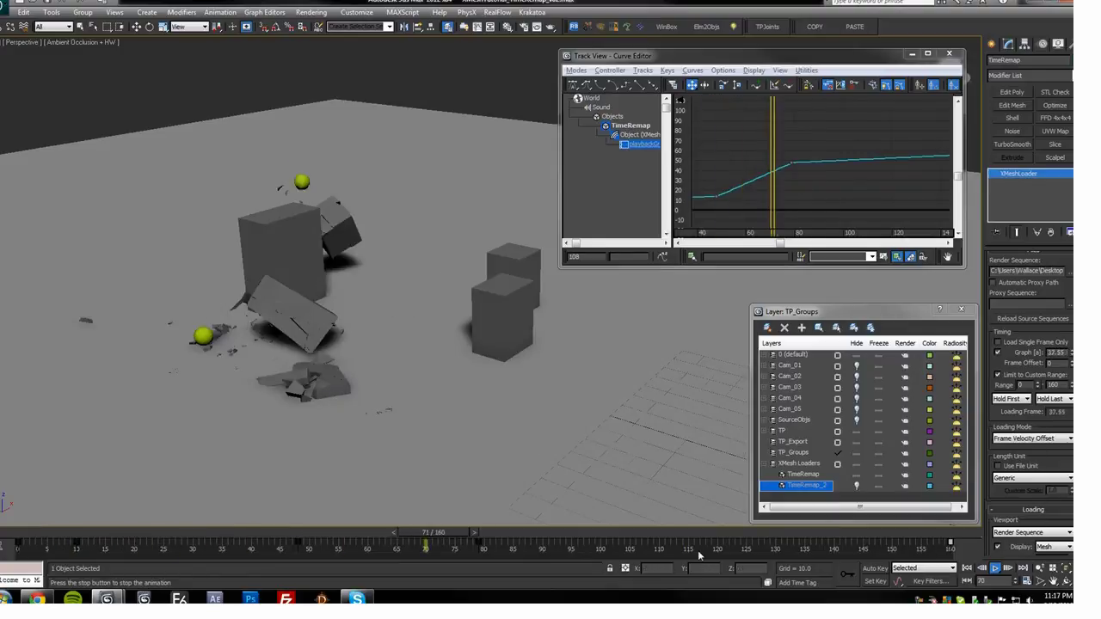
{"action": "key", "text": "Escape"}
{"action": "right_click_drag", "start_coordinate": [834, 549], "coordinate": [412, 553], "text": "ctrl+alt"}
Step: Play the extended animation from closer and wider angles to examine both slow sections and the speed-up
{"action": "scroll", "coordinate": [506, 481], "scroll_direction": "up", "scroll_amount": 3}
{"action": "middle_click_drag", "start_coordinate": [520, 477], "coordinate": [641, 498], "text": "alt"}
{"action": "key", "text": "/"}
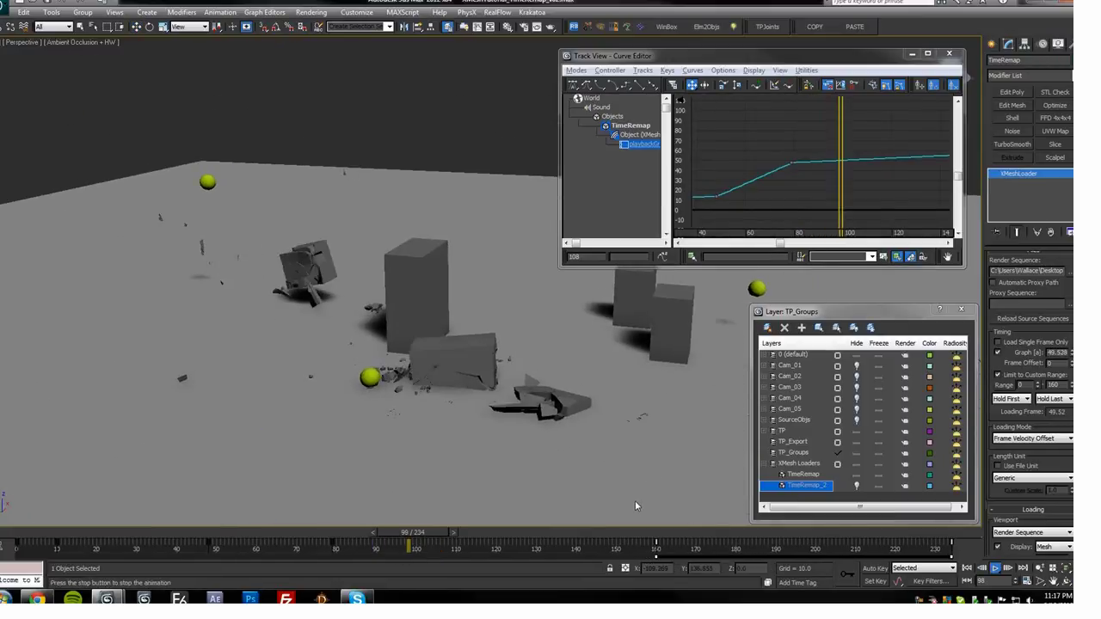
{"action": "scroll", "coordinate": [635, 500], "scroll_direction": "up", "scroll_amount": 3}
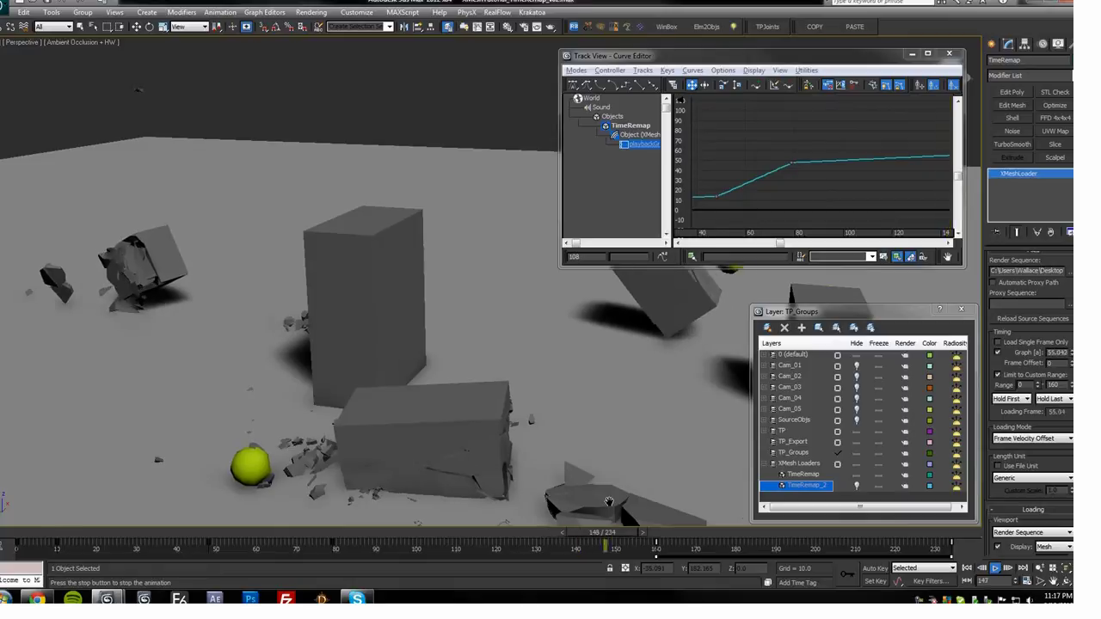
{"action": "middle_click_drag", "start_coordinate": [608, 501], "coordinate": [591, 551], "text": "alt"}
{"action": "key", "text": "/"}
{"action": "middle_click_drag", "start_coordinate": [384, 455], "coordinate": [428, 439]}
{"action": "key", "text": "/"}
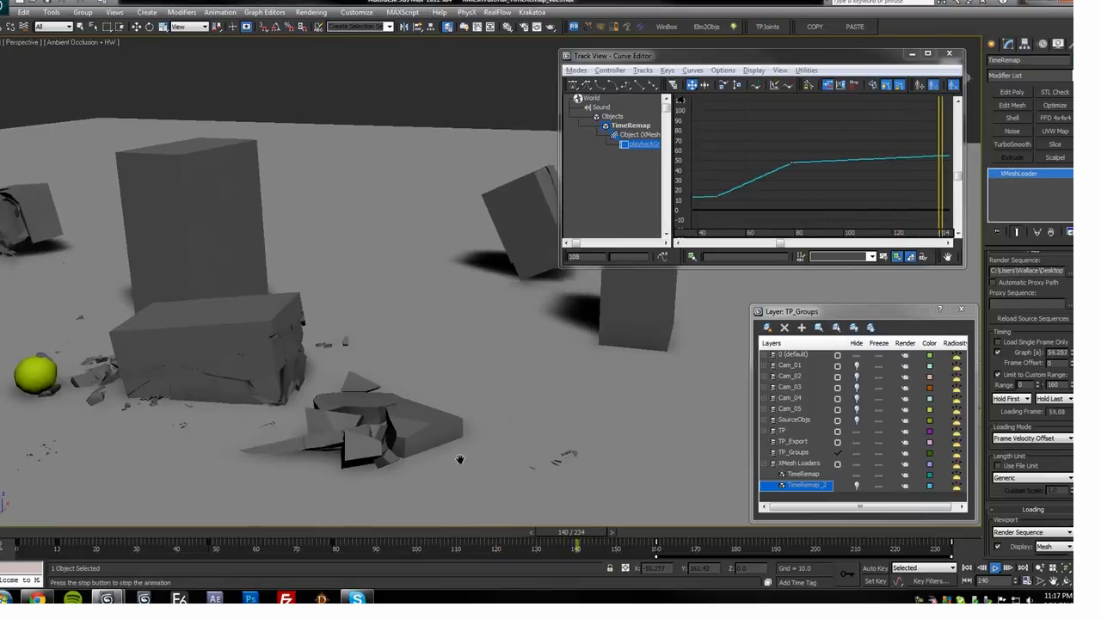
{"action": "scroll", "coordinate": [529, 479], "scroll_direction": "down", "scroll_amount": 5}
{"action": "key", "text": "/"}
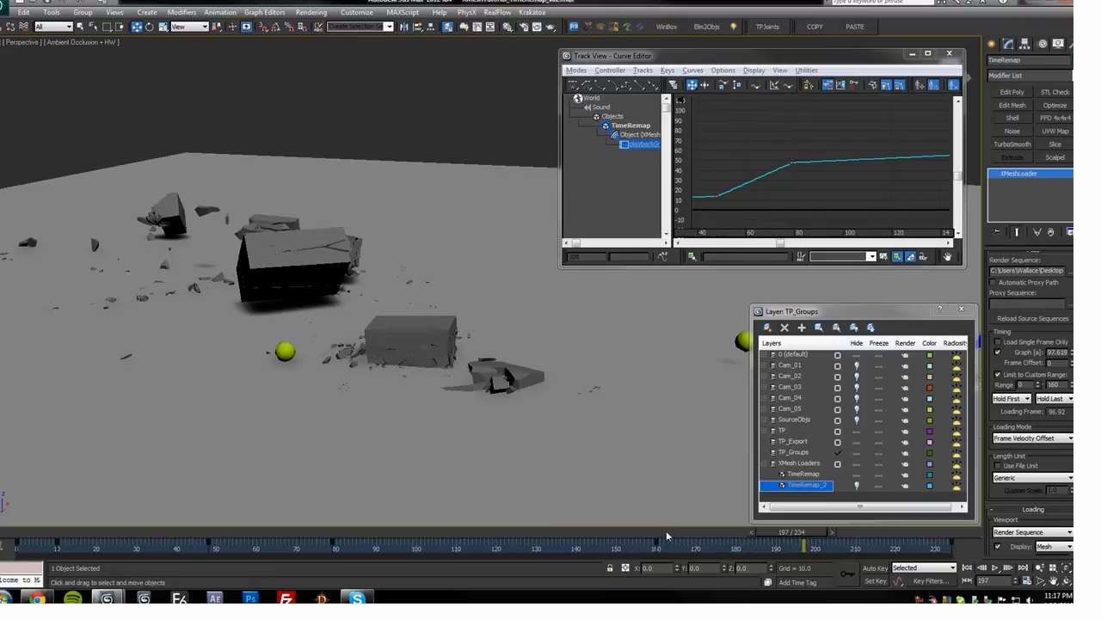
Step: Scrub through the second slow section and inspect the flying debris from several angles
{"action": "left_click_drag", "start_coordinate": [666, 530], "coordinate": [301, 542]}
{"action": "left_click_drag", "start_coordinate": [349, 575], "coordinate": [447, 574]}
{"action": "middle_click_drag", "start_coordinate": [610, 221], "coordinate": [589, 215]}
{"action": "middle_click_drag", "start_coordinate": [399, 300], "coordinate": [460, 320], "text": "alt"}
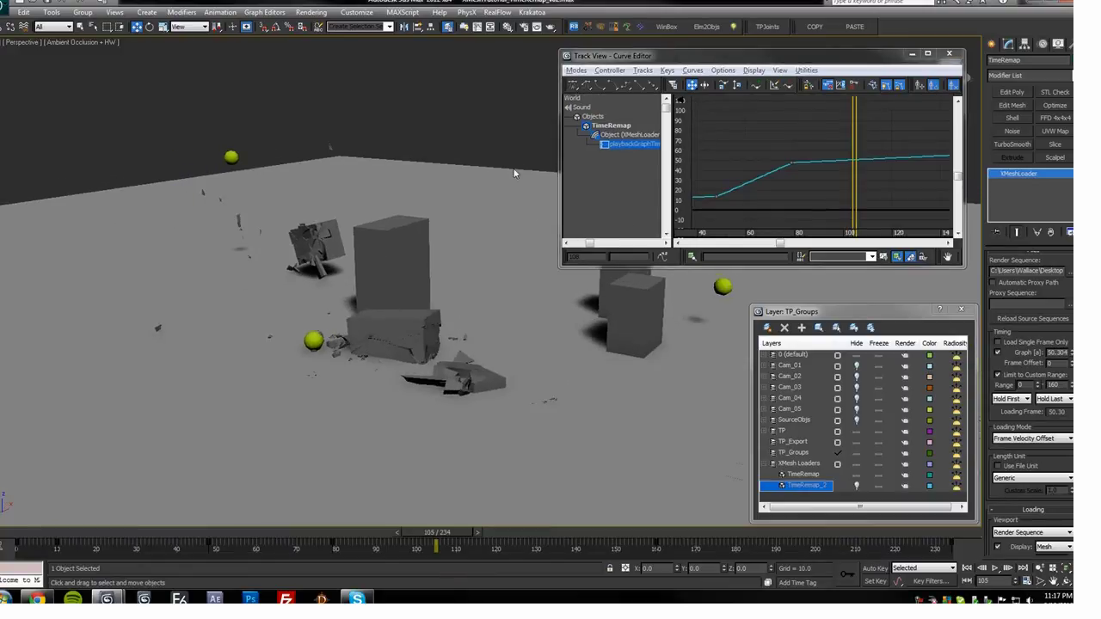
{"action": "middle_click_drag", "start_coordinate": [509, 210], "coordinate": [438, 224], "text": "alt"}
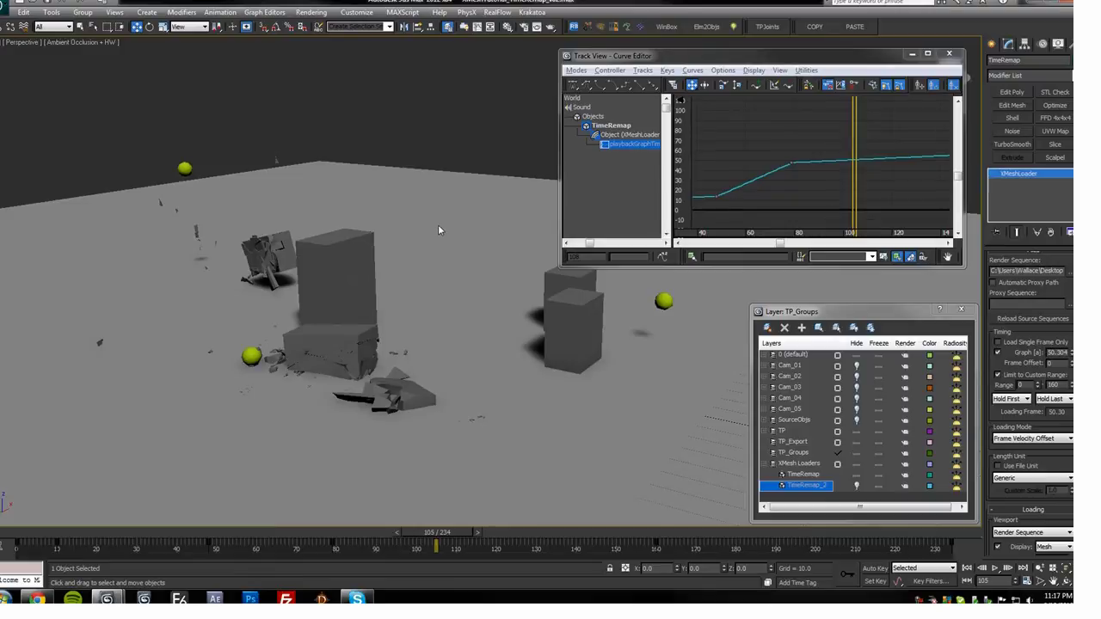
{"action": "mouse_move", "coordinate": [430, 312]}
{"action": "middle_mouse_down", "text": "alt"}
{"action": "mouse_move", "coordinate": [401, 322]}
{"action": "mouse_move", "coordinate": [448, 314]}
{"action": "middle_mouse_up", "text": "alt"}
{"action": "left_click_drag", "start_coordinate": [355, 537], "coordinate": [415, 535]}
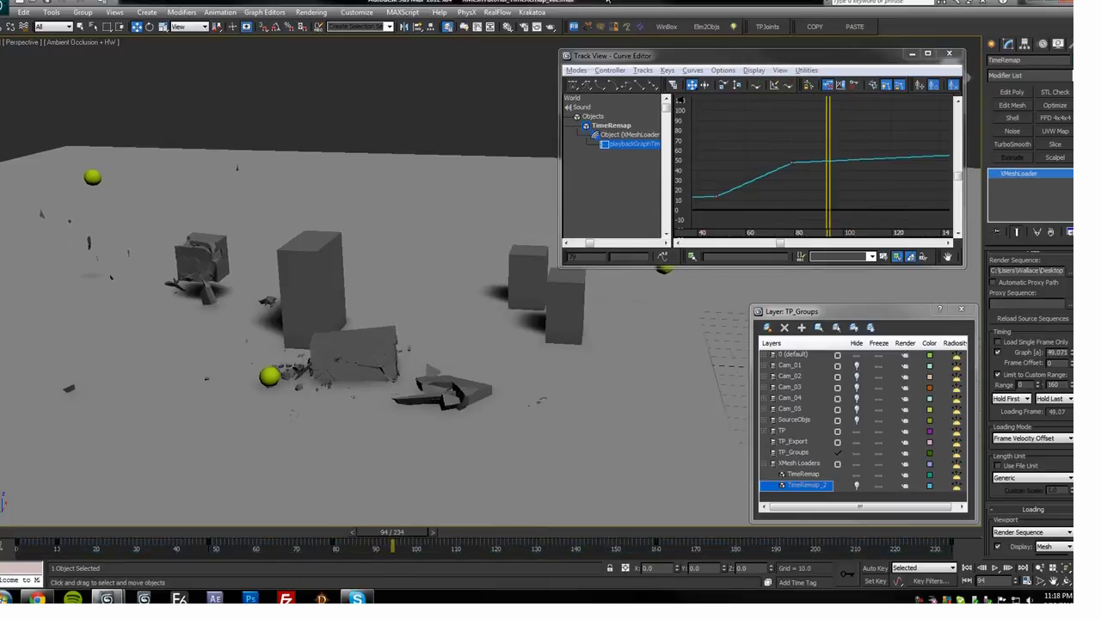
Step: Open the XMesh Saver and open its frame range Step value for editing
{"action": "left_click", "coordinate": [638, 28]}
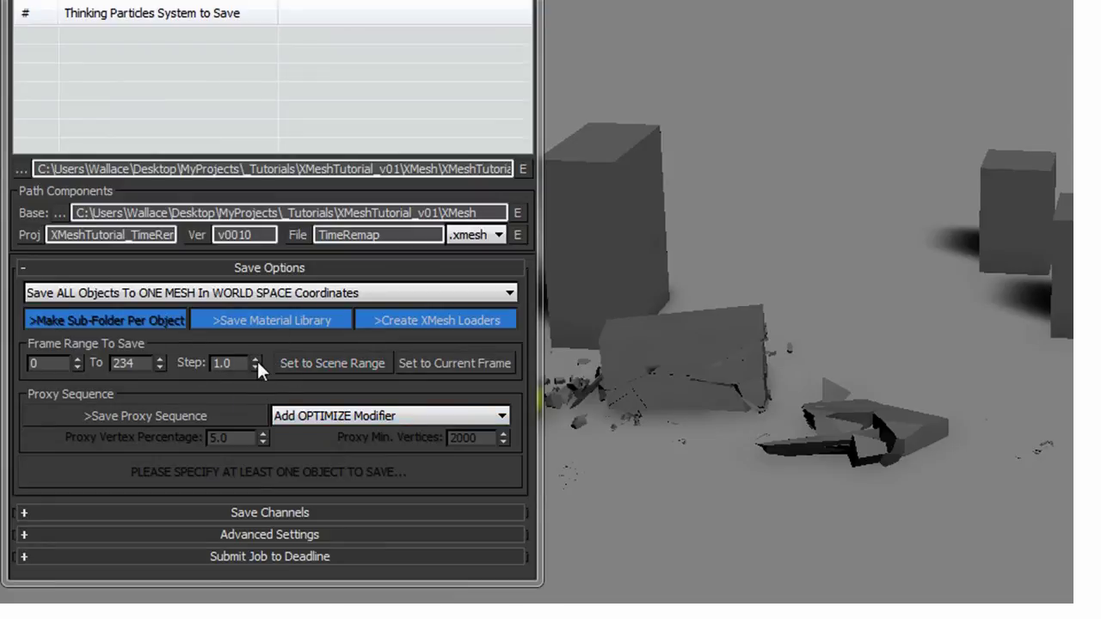
{"action": "double_click", "coordinate": [225, 363]}
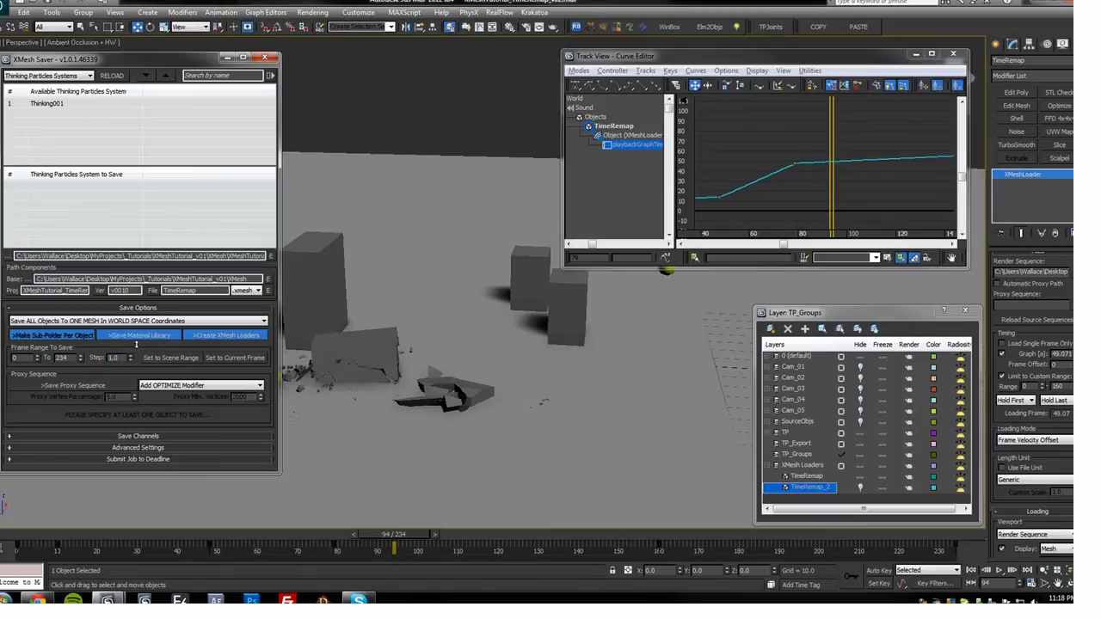
{"action": "left_click_drag", "start_coordinate": [162, 62], "coordinate": [159, 61]}
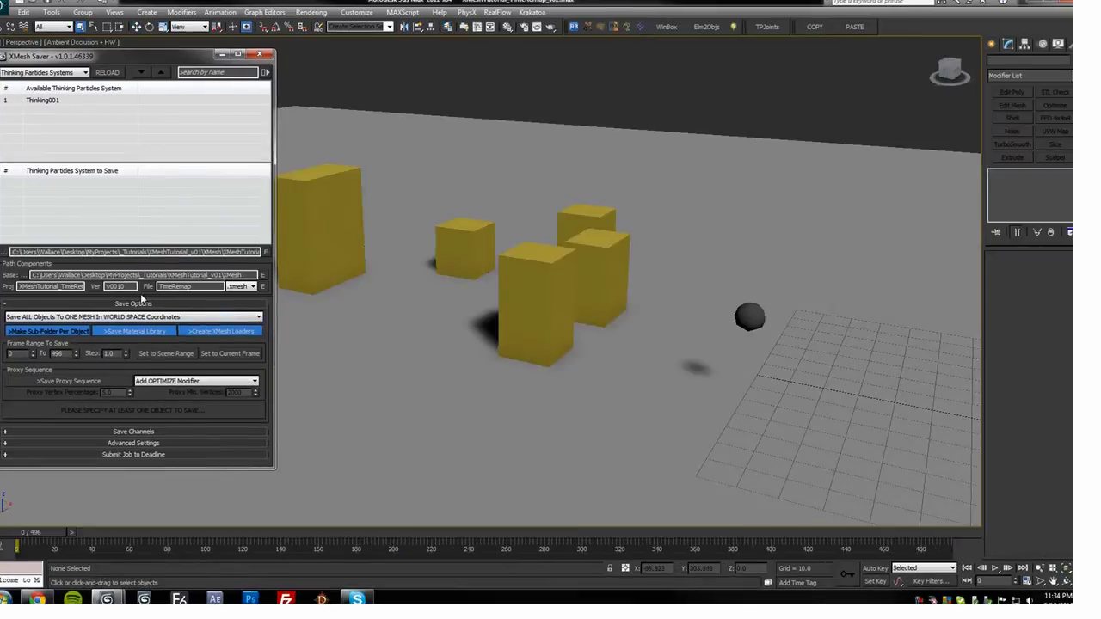
Step: Switch to the other 3ds Max scene that compares the TP System samples with the animated geometry
{"action": "left_click_drag", "start_coordinate": [107, 288], "coordinate": [14, 290]}
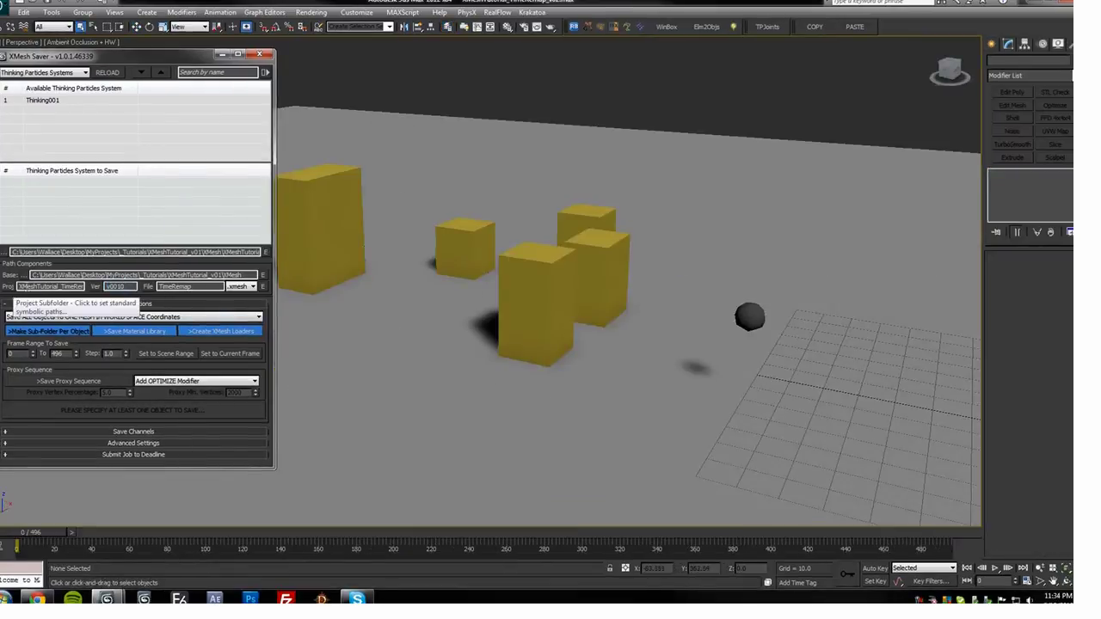
{"action": "middle_click_drag", "start_coordinate": [383, 226], "coordinate": [467, 223]}
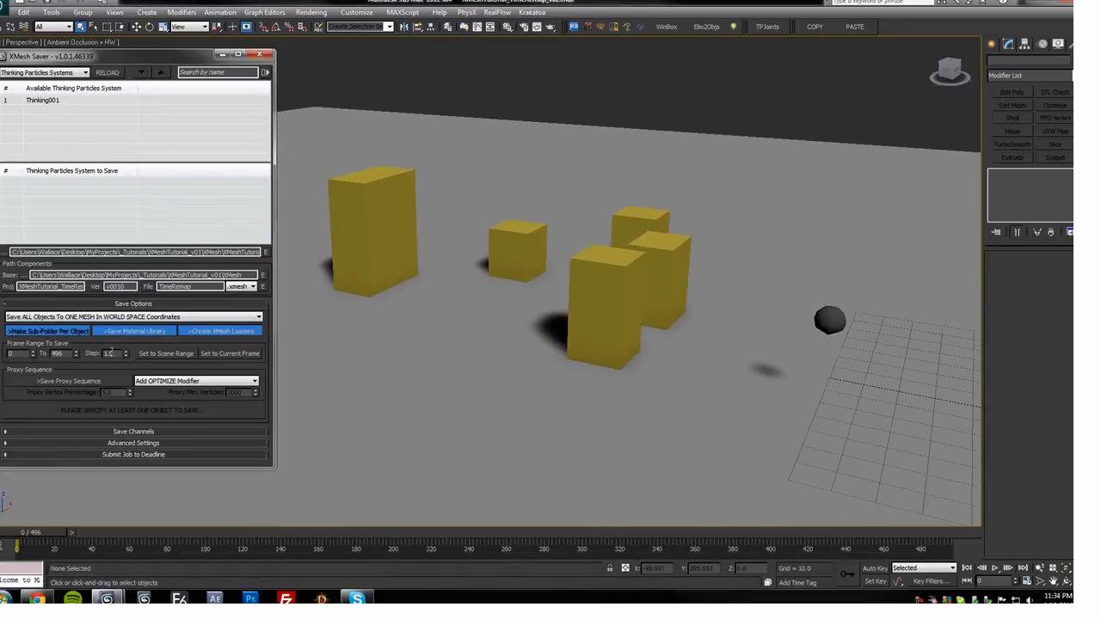
{"action": "mouse_move", "coordinate": [108, 599]}
{"action": "left_click", "coordinate": [109, 522]}
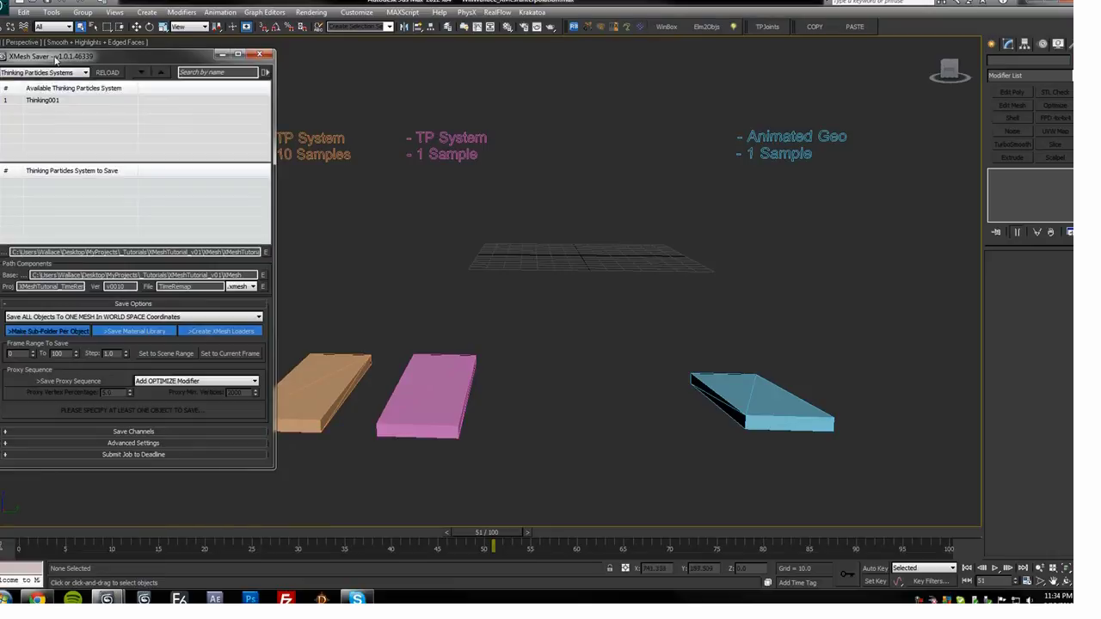
Step: Switch to Notepad and note the version numbers, with "<-- 1.0.1" on the line above "1.0.2"
{"action": "type", "text": "1.0.2"}
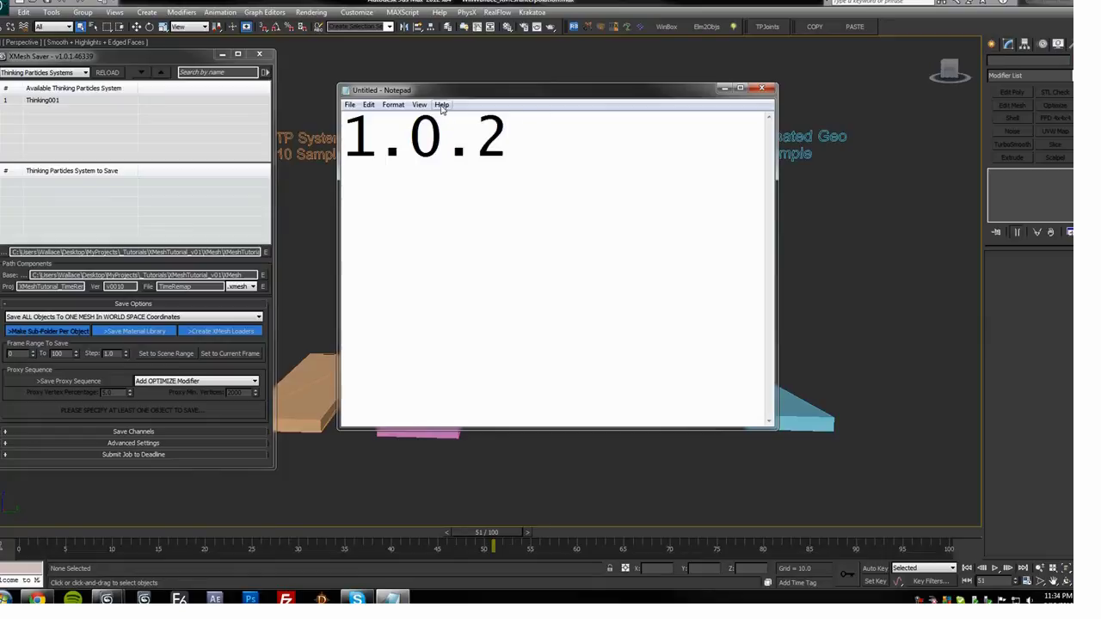
{"action": "left_click_drag", "start_coordinate": [439, 90], "coordinate": [457, 81]}
{"action": "left_click", "coordinate": [376, 127]}
{"action": "key", "text": "Return"}
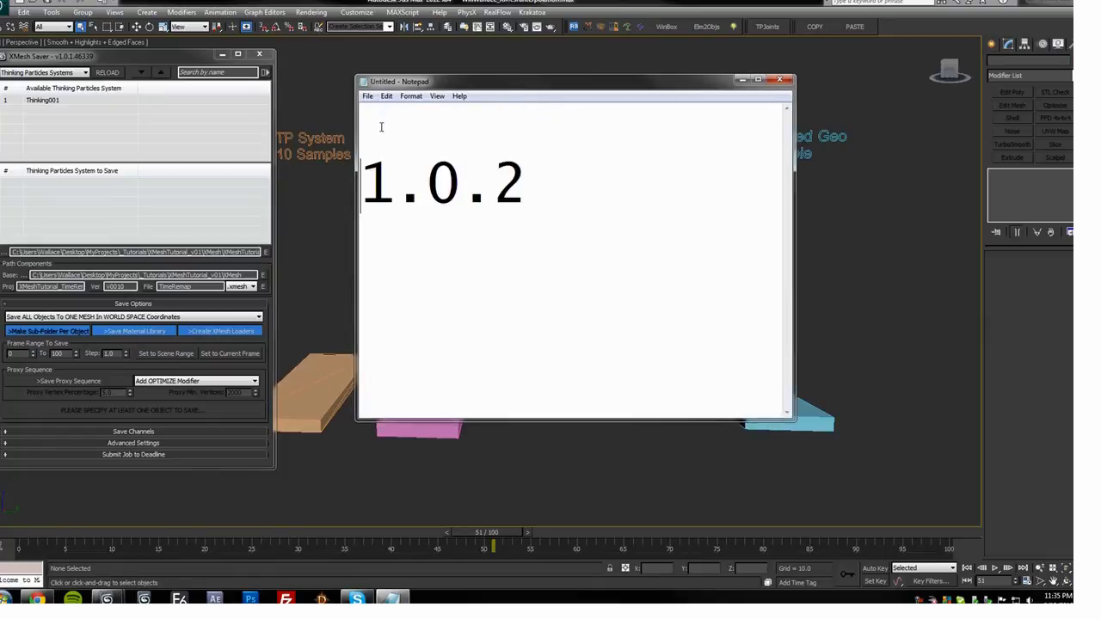
{"action": "type", "text": "<-- 1.0.1"}
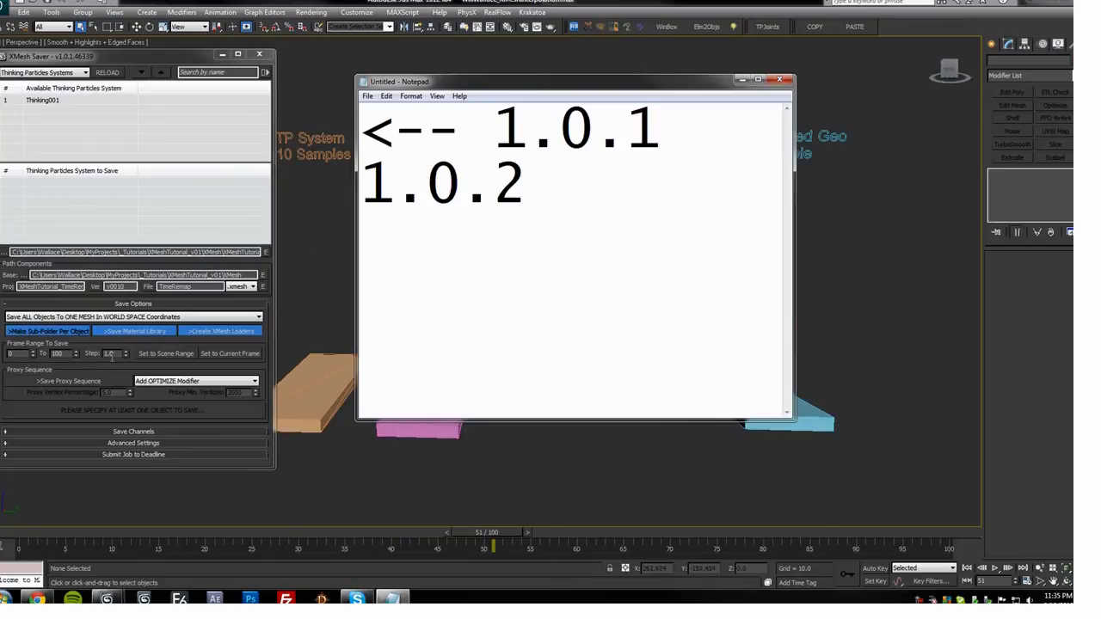
{"action": "left_click_drag", "start_coordinate": [465, 80], "coordinate": [456, 79]}
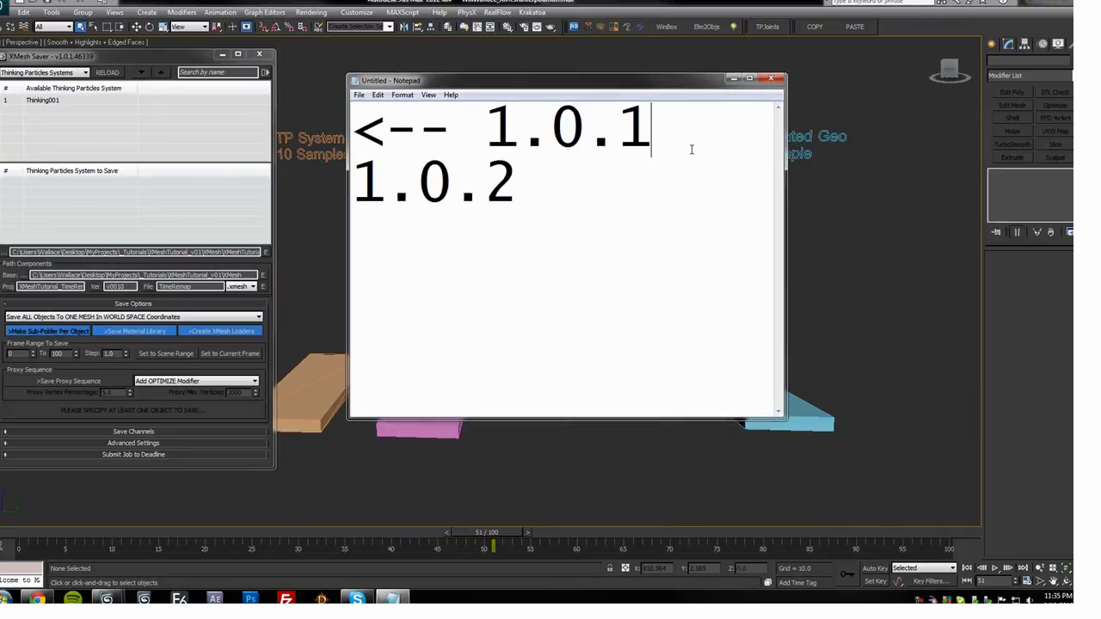
Step: Review the Saver's frame range Step value against the Notepad version note and close the XMesh Saver
{"action": "double_click", "coordinate": [121, 353]}
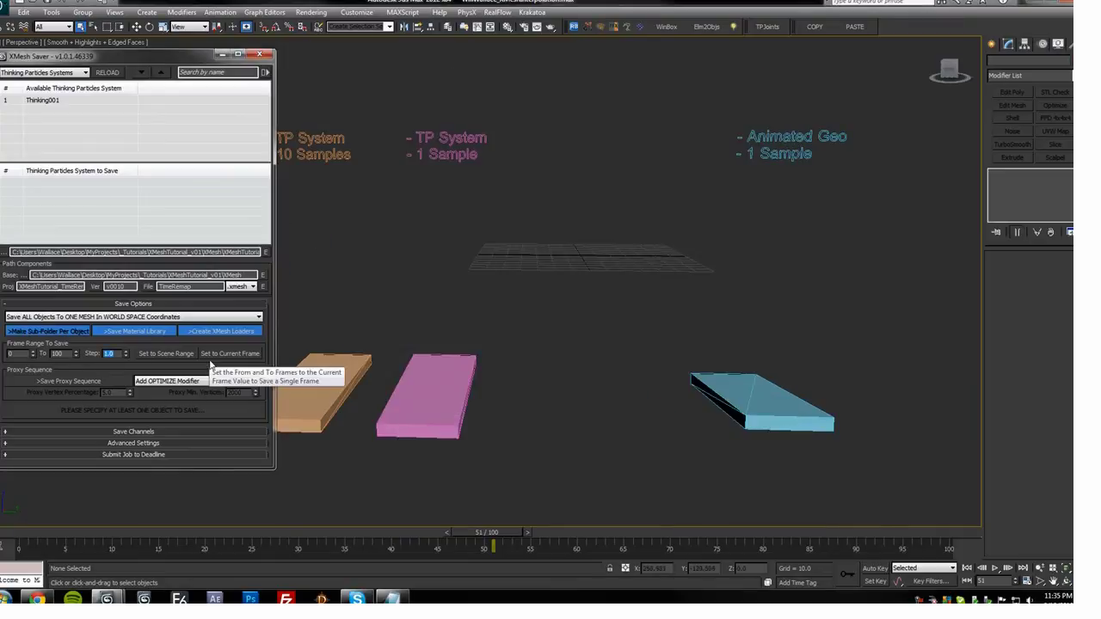
{"action": "key", "text": "alt+Tab"}
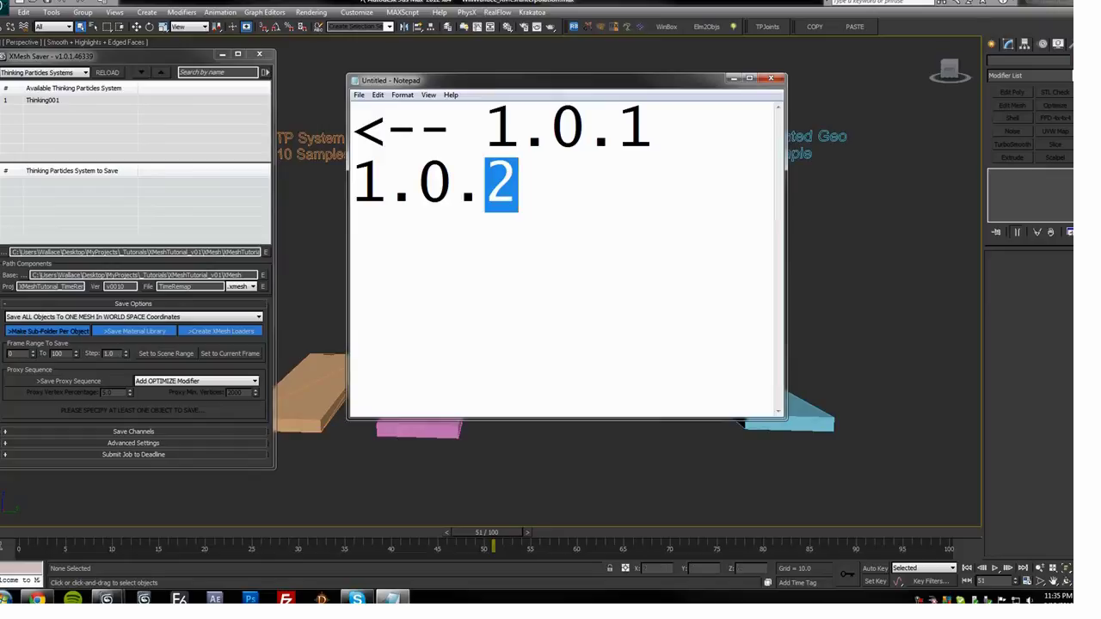
{"action": "left_click", "coordinate": [259, 55]}
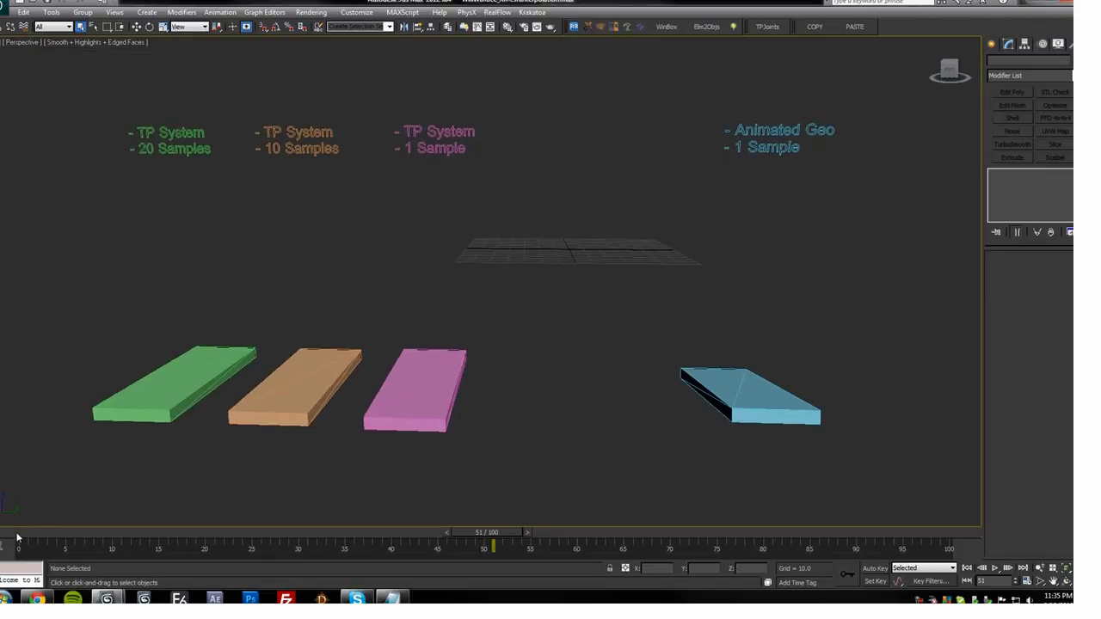
Step: Rewind to frame 0 and play the animation to compare the 20-, 10- and 1-sample TP systems with the animated geometry
{"action": "left_click_drag", "start_coordinate": [19, 535], "coordinate": [9, 539]}
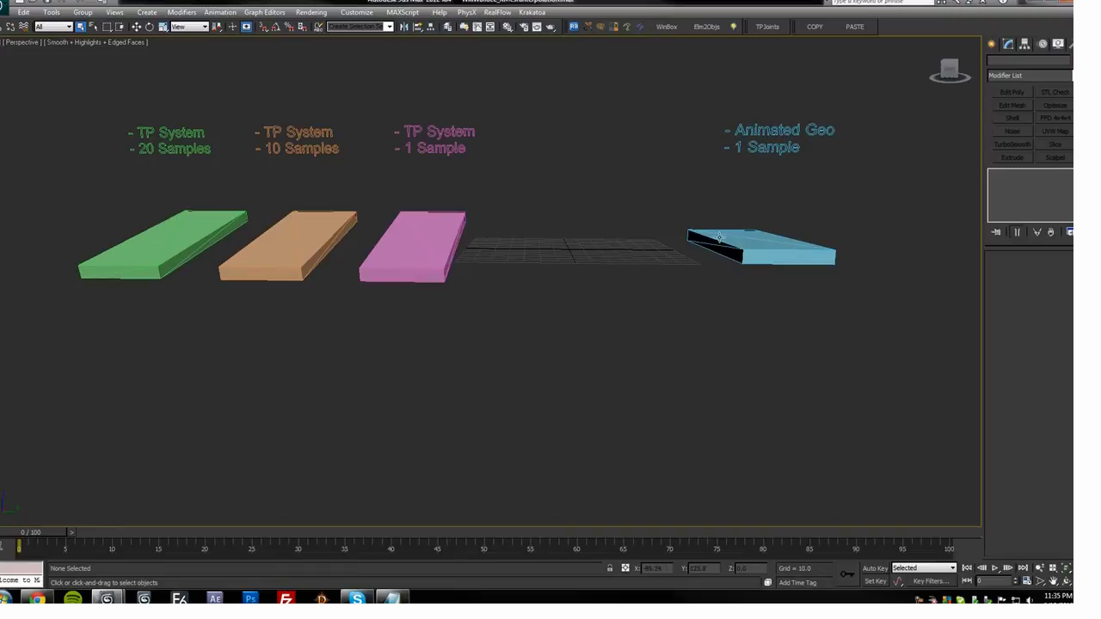
{"action": "left_click", "coordinate": [747, 229]}
{"action": "key", "text": "q"}
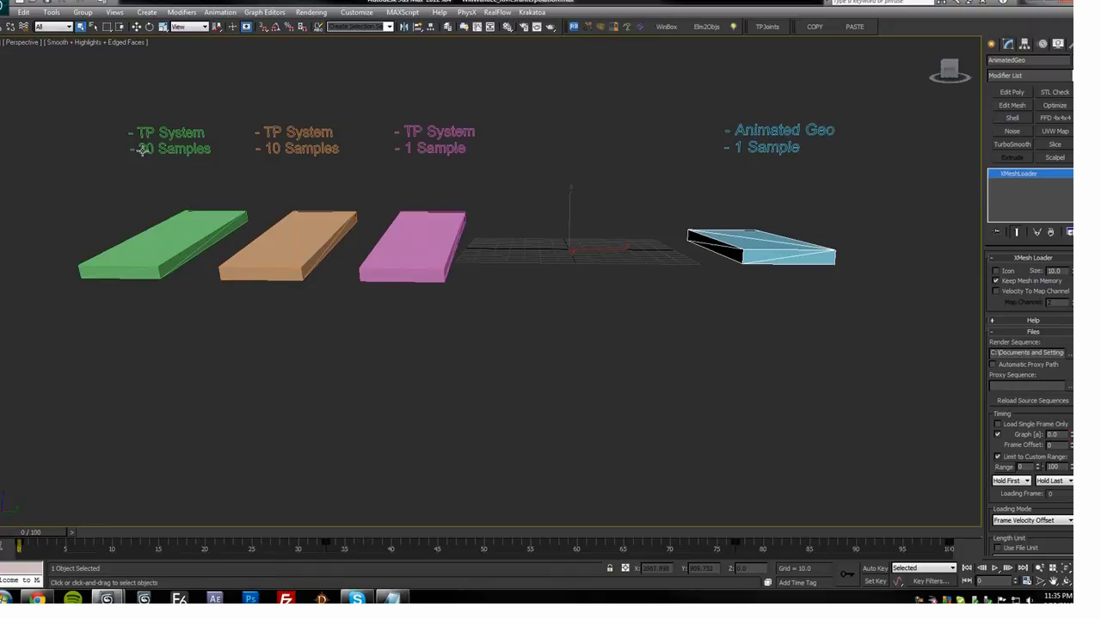
{"action": "key", "text": "/"}
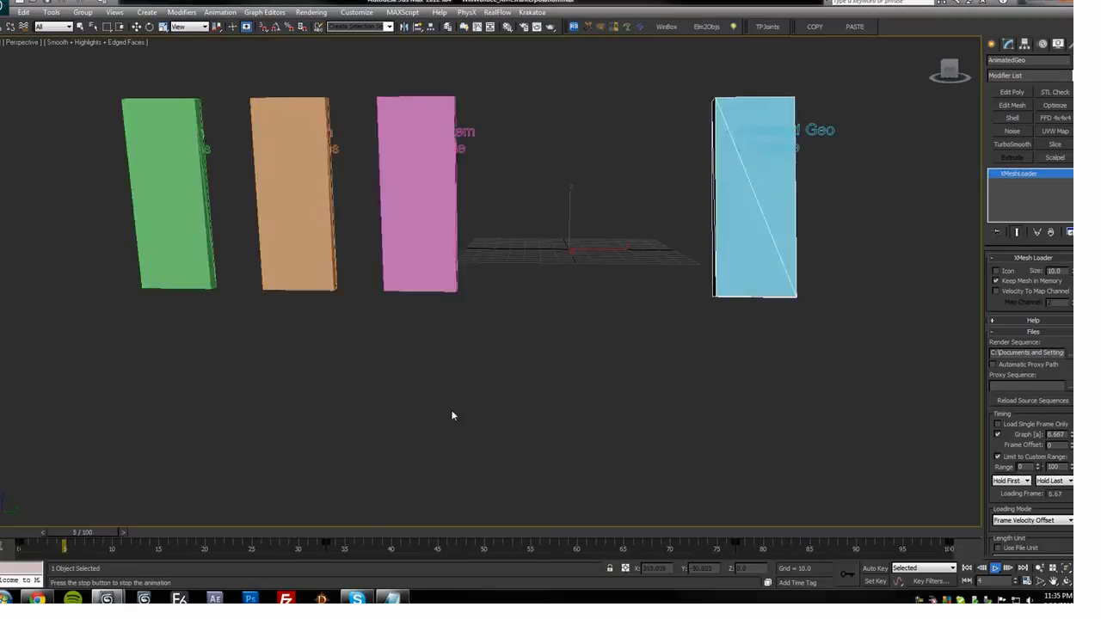
{"action": "left_click", "coordinate": [561, 184]}
{"action": "key", "text": "/"}
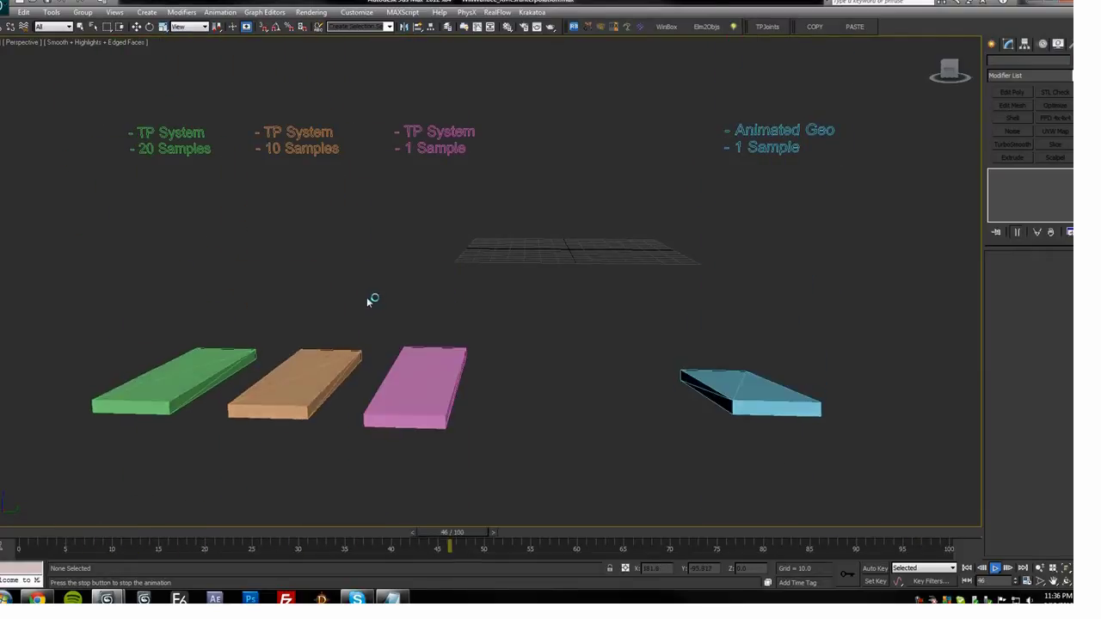
{"action": "key", "text": "slash"}
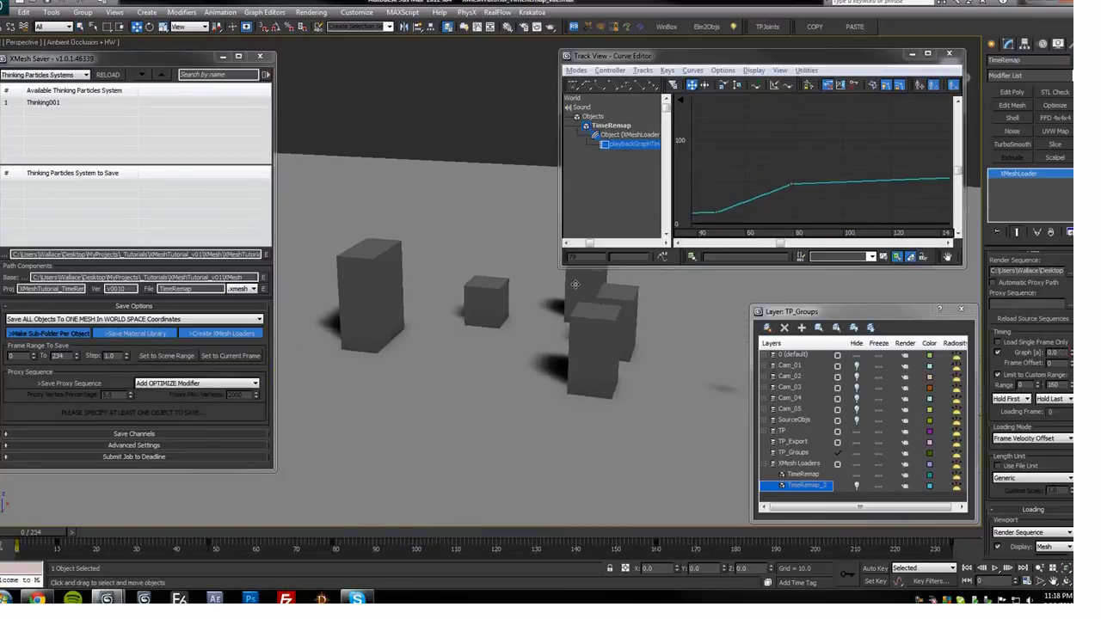
Step: In the TimeRemap scene, delete the TimeRemap loader and show Thinking001 from the TP layer, with the Curve Editor closed
{"action": "key", "text": "Delete"}
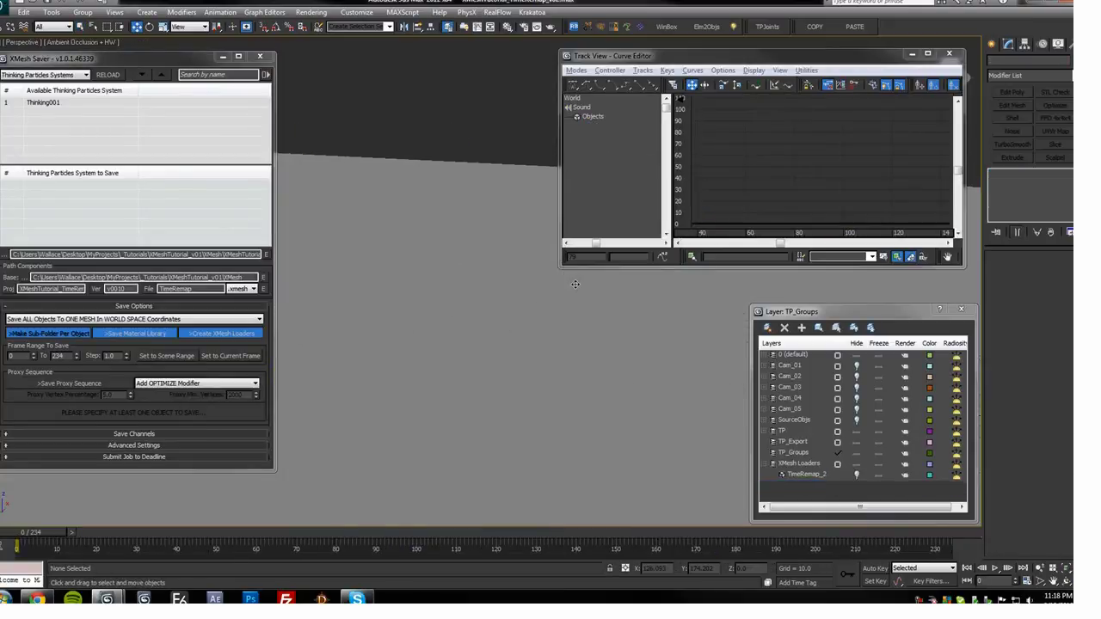
{"action": "left_click", "coordinate": [772, 465]}
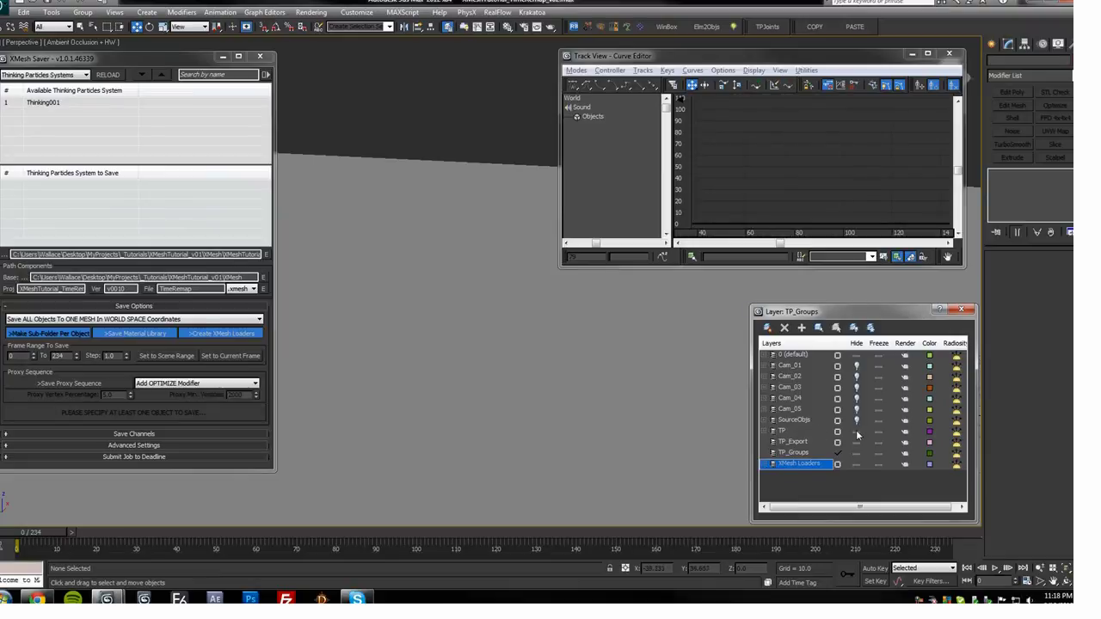
{"action": "left_click", "coordinate": [772, 431]}
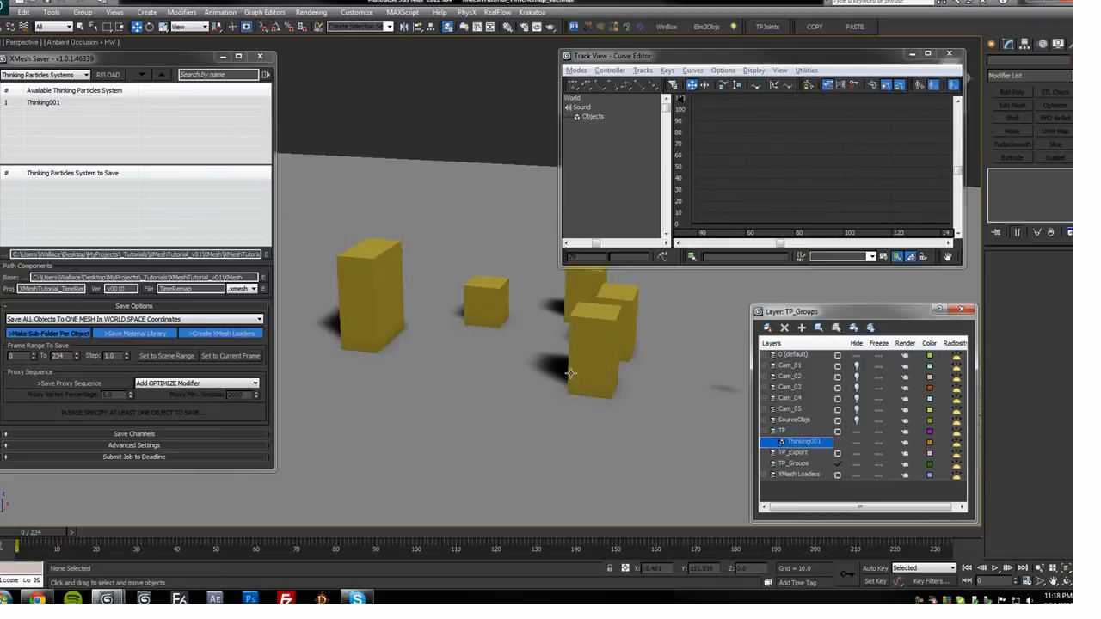
{"action": "left_click", "coordinate": [948, 55]}
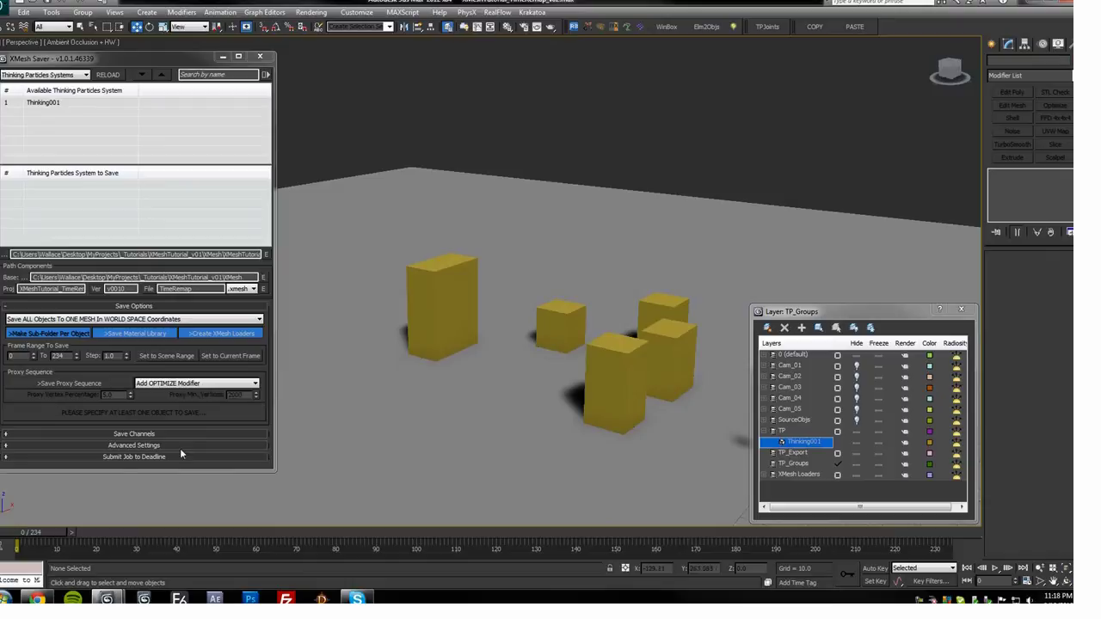
Step: Go to frame 3 and set the end of the XMesh Saver's frame range to 160
{"action": "mouse_move", "coordinate": [29, 538]}
{"action": "left_mouse_down"}
{"action": "mouse_move", "coordinate": [56, 529]}
{"action": "mouse_move", "coordinate": [30, 538]}
{"action": "left_mouse_up"}
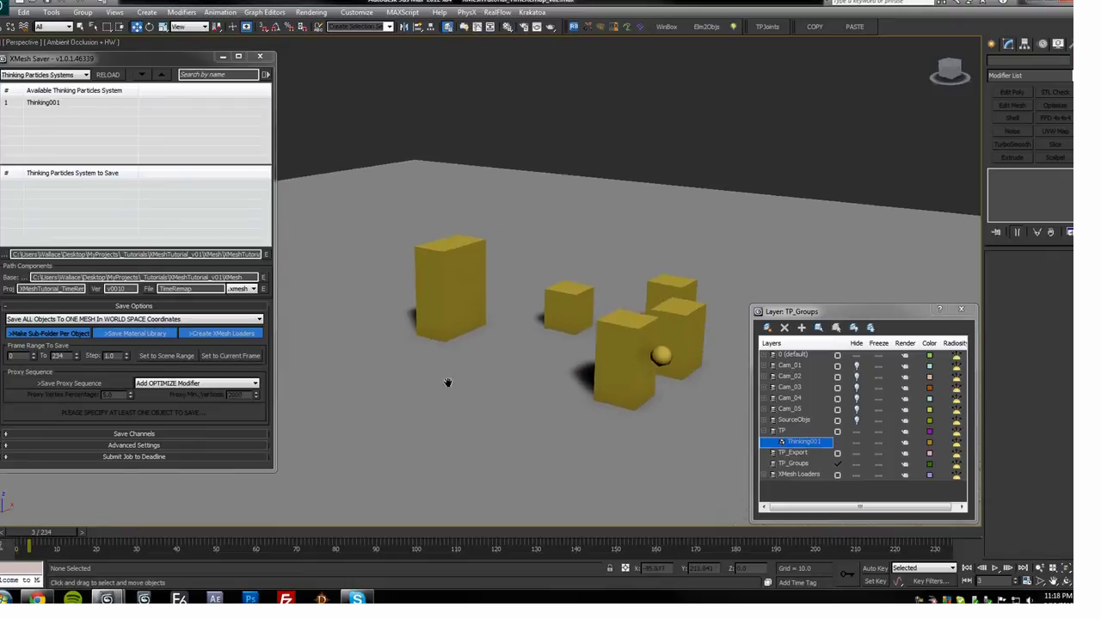
{"action": "scroll", "coordinate": [439, 263], "scroll_direction": "up", "scroll_amount": 3}
{"action": "middle_click_drag", "start_coordinate": [437, 265], "coordinate": [388, 309]}
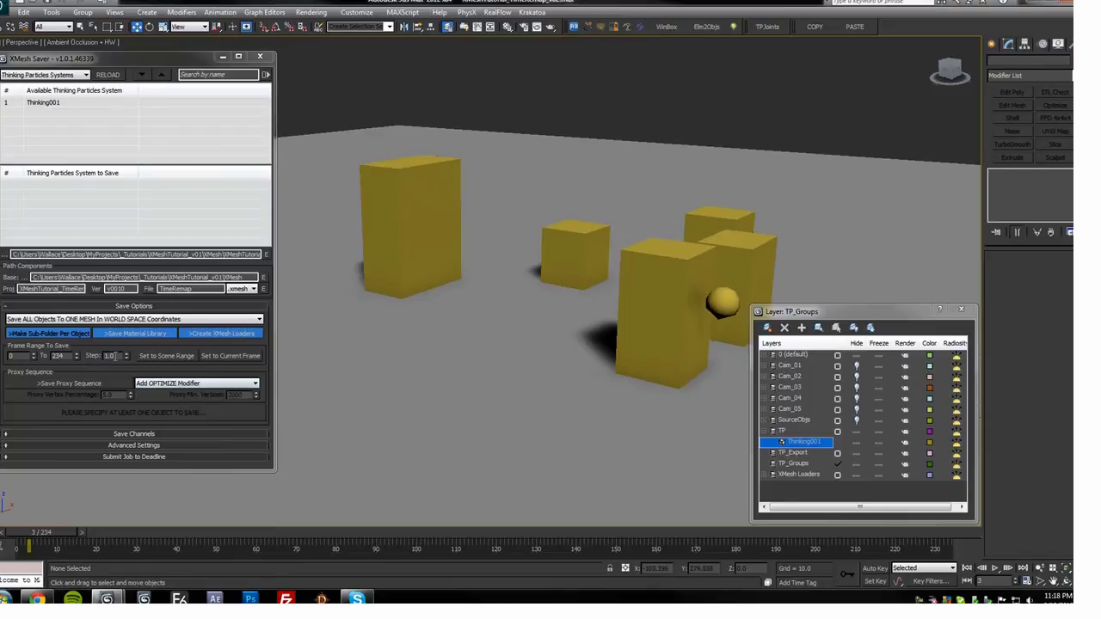
{"action": "double_click", "coordinate": [62, 355]}
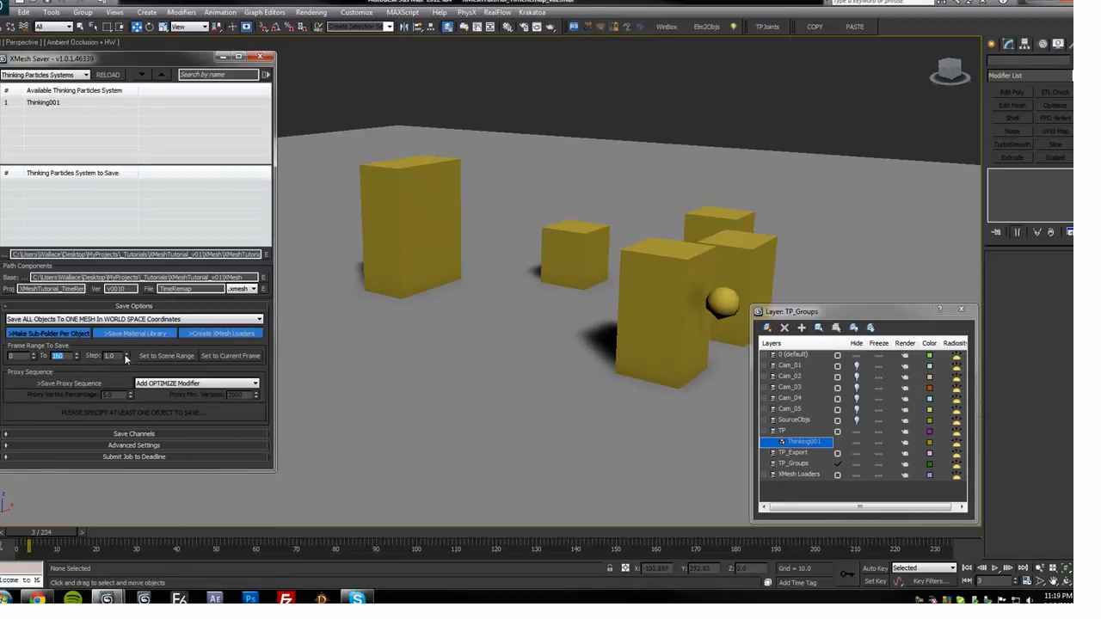
{"action": "middle_click_drag", "start_coordinate": [399, 371], "coordinate": [476, 373]}
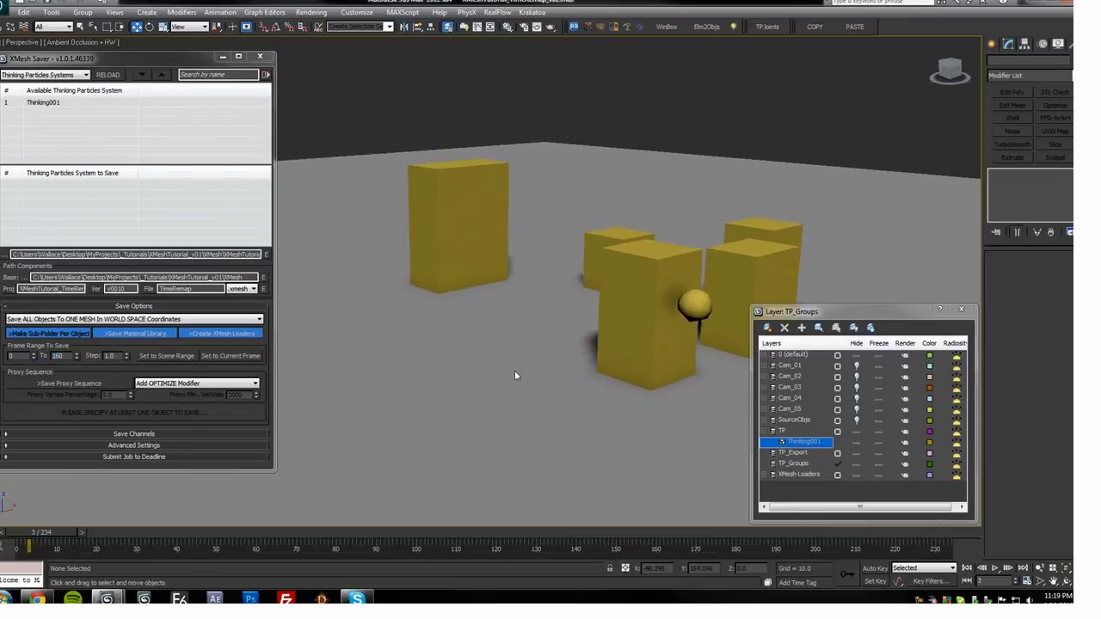
{"action": "middle_click_drag", "start_coordinate": [628, 280], "coordinate": [657, 250]}
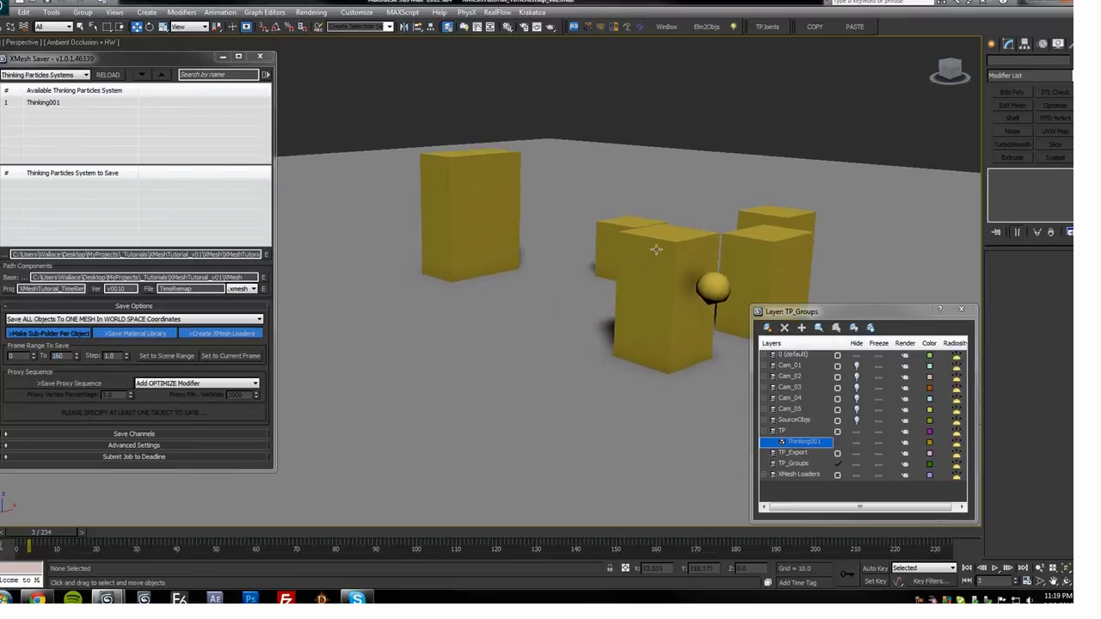
Step: Set the XMesh Saver's frame range Step to 0.01
{"action": "left_click", "coordinate": [116, 355]}
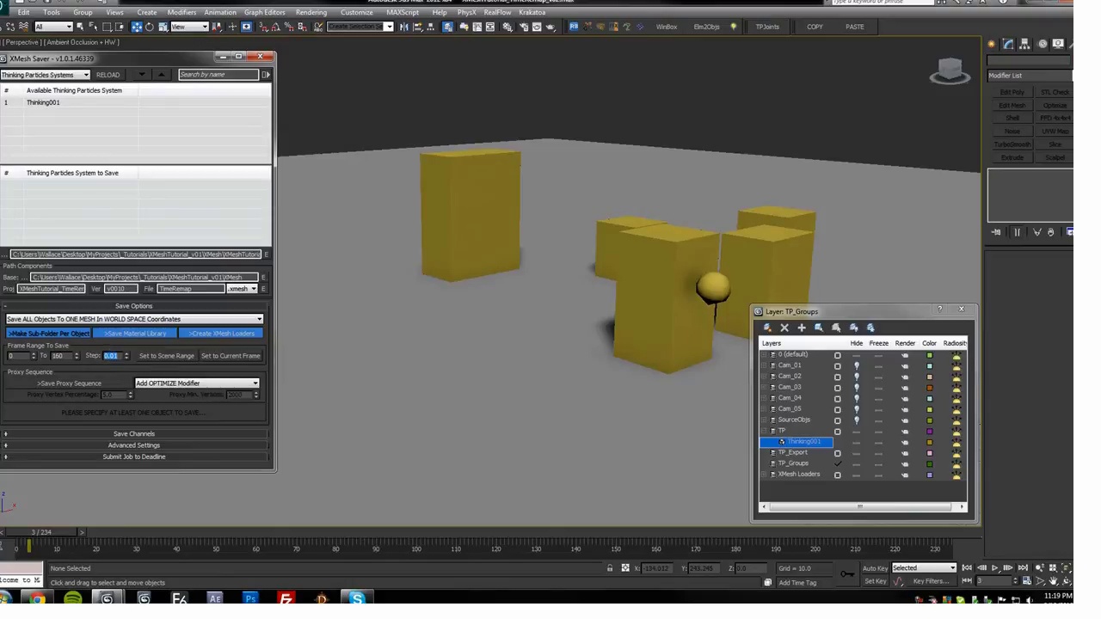
{"action": "middle_click_drag", "start_coordinate": [418, 312], "coordinate": [398, 310]}
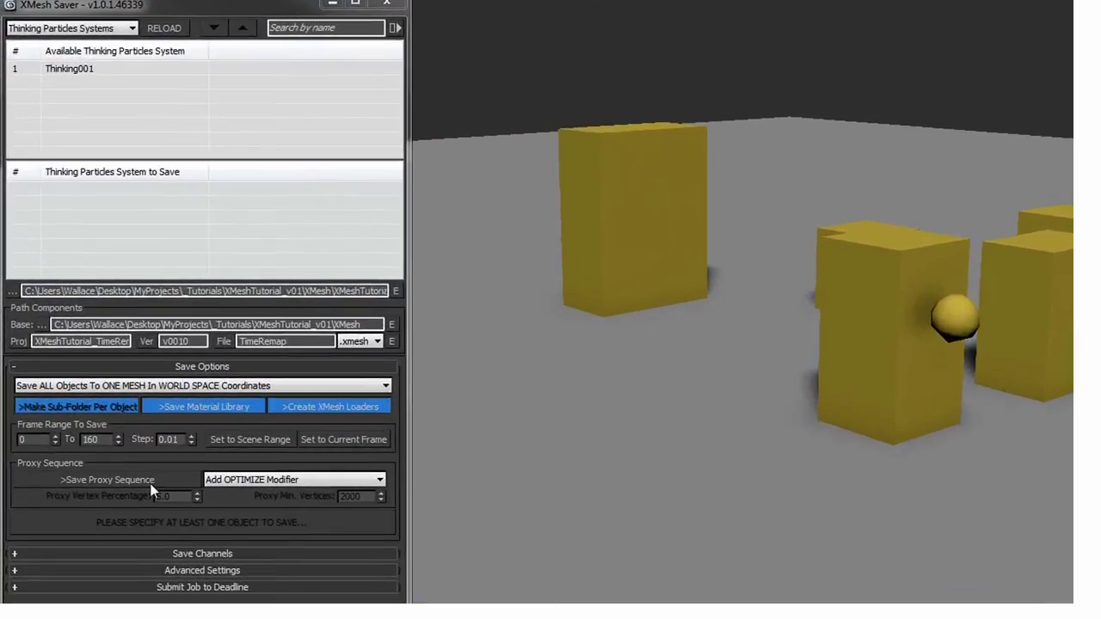
{"action": "double_click", "coordinate": [183, 439]}
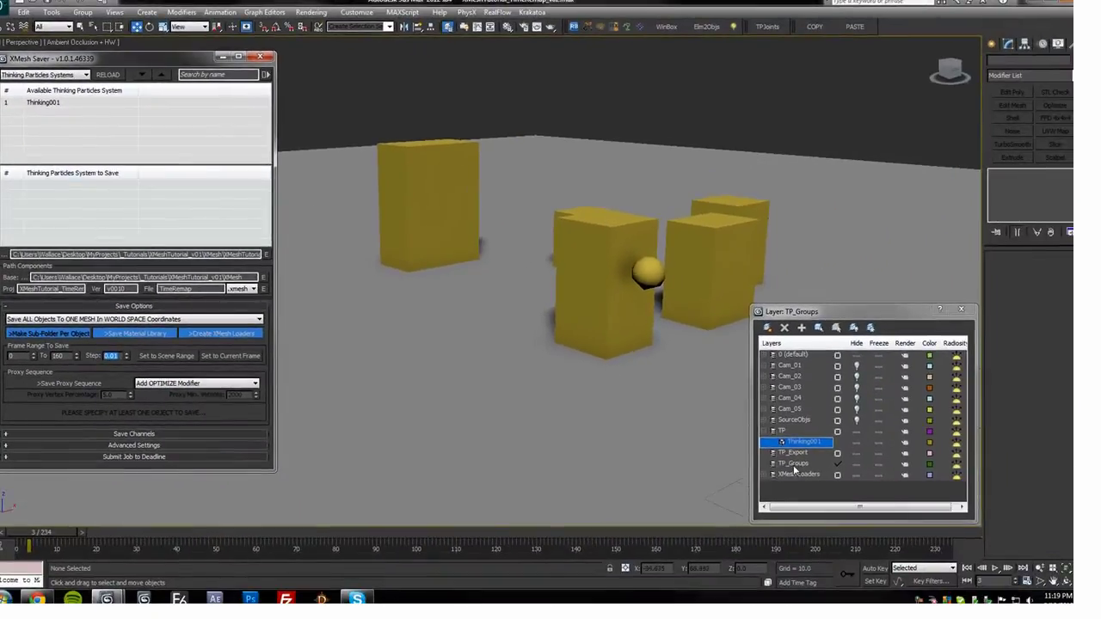
Step: Hide the TP layer, unhide the TimeRemap_2 loader in the XMesh Loaders layer, and return to frame 0
{"action": "left_click", "coordinate": [797, 474]}
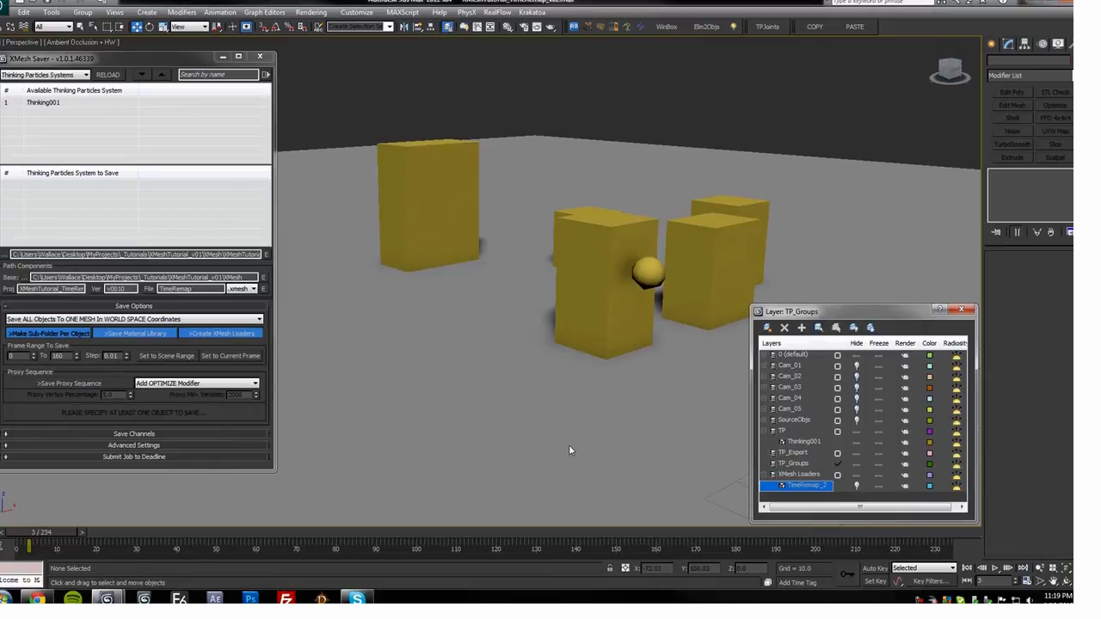
{"action": "middle_click_drag", "start_coordinate": [569, 446], "coordinate": [326, 387]}
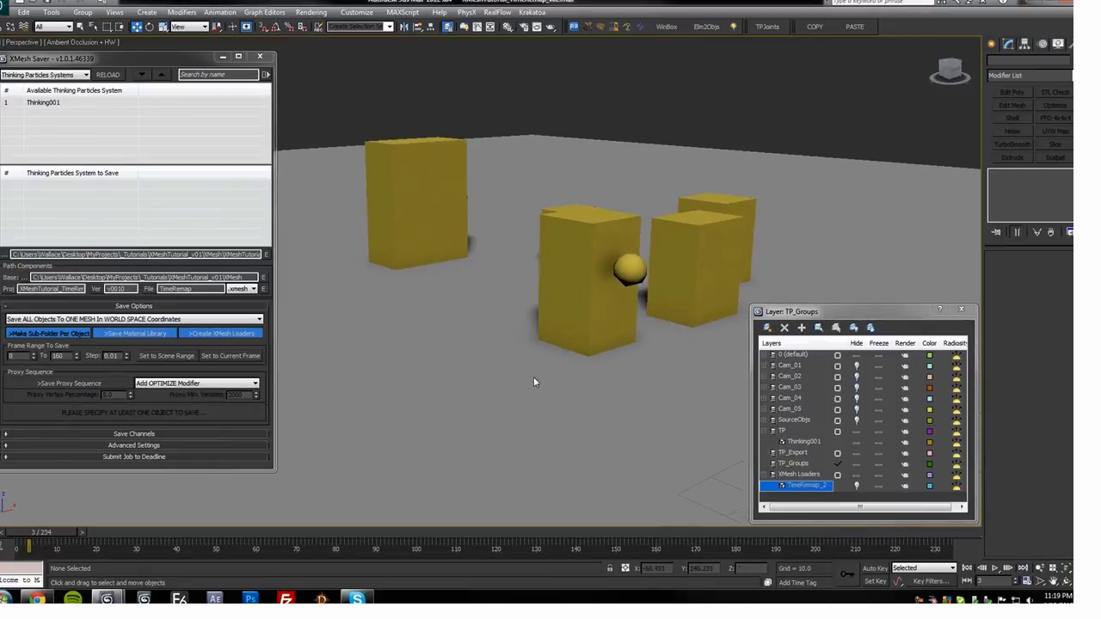
{"action": "left_click", "coordinate": [573, 233]}
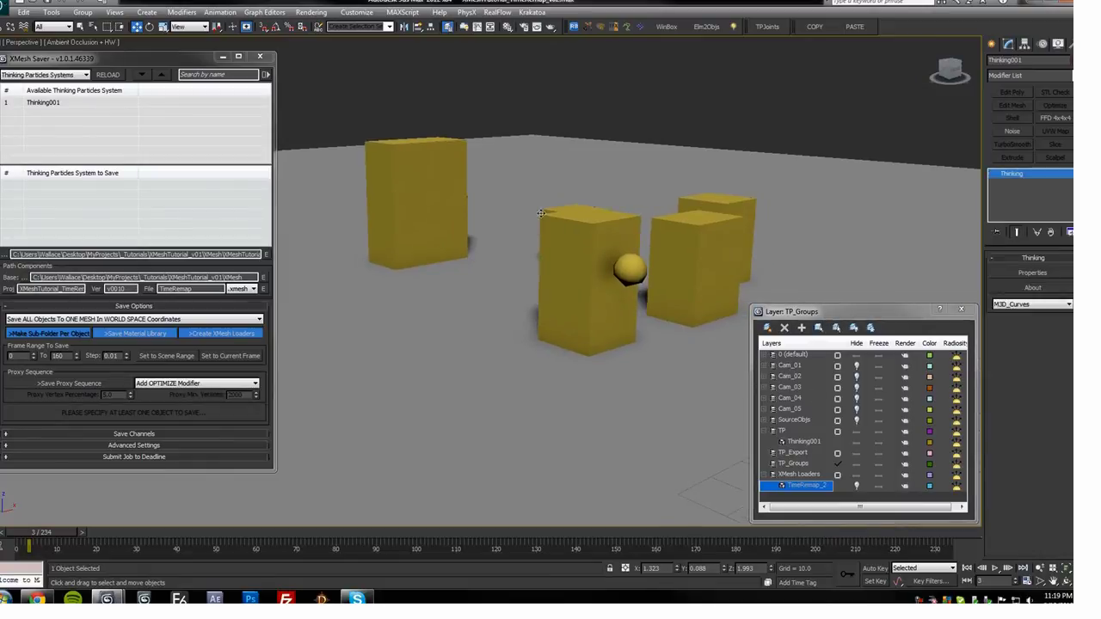
{"action": "left_click", "coordinate": [856, 431]}
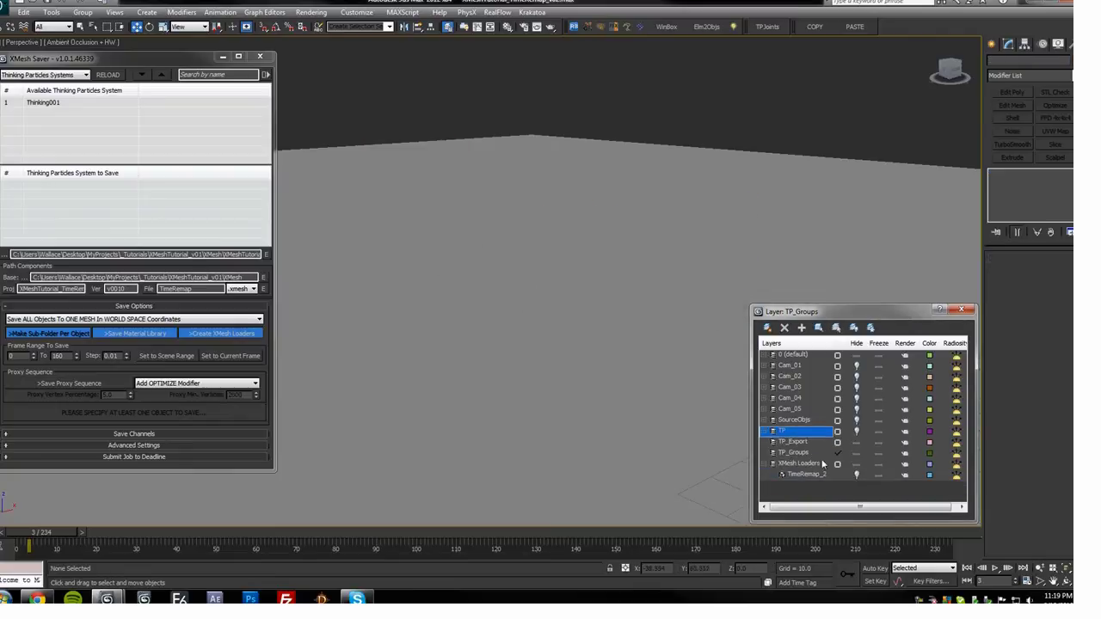
{"action": "left_click", "coordinate": [853, 475]}
{"action": "mouse_move", "coordinate": [28, 537]}
{"action": "left_mouse_down"}
{"action": "mouse_move", "coordinate": [59, 535]}
{"action": "mouse_move", "coordinate": [14, 532]}
{"action": "left_mouse_up"}
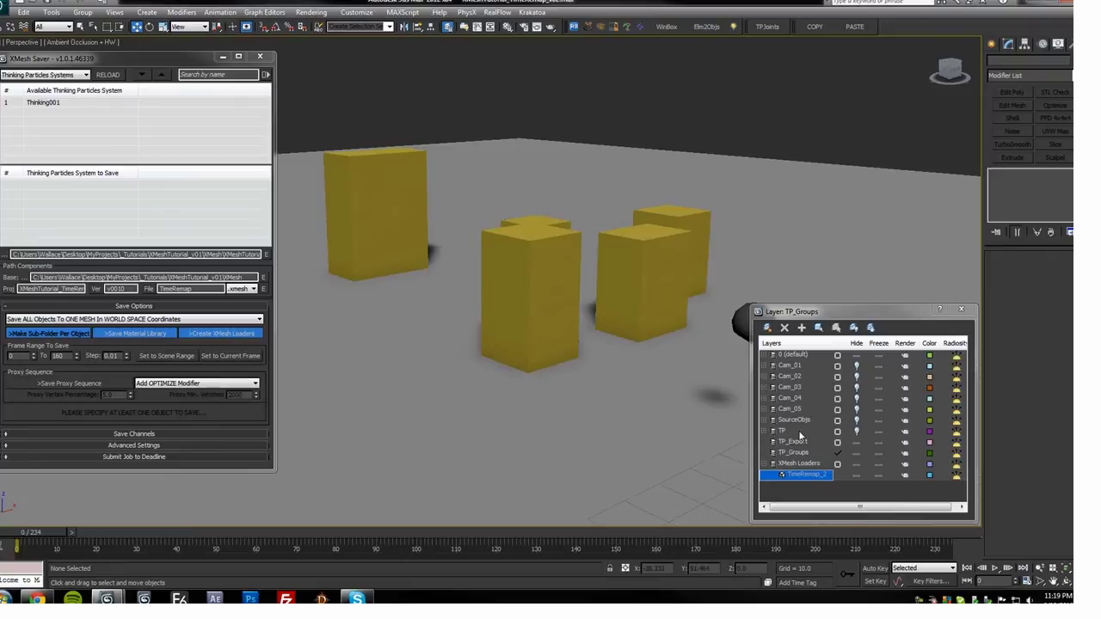
Step: Select TimeRemap_2, examine its playback graph curve in the Curve Editor, and close the XMesh Saver
{"action": "left_click", "coordinate": [819, 328]}
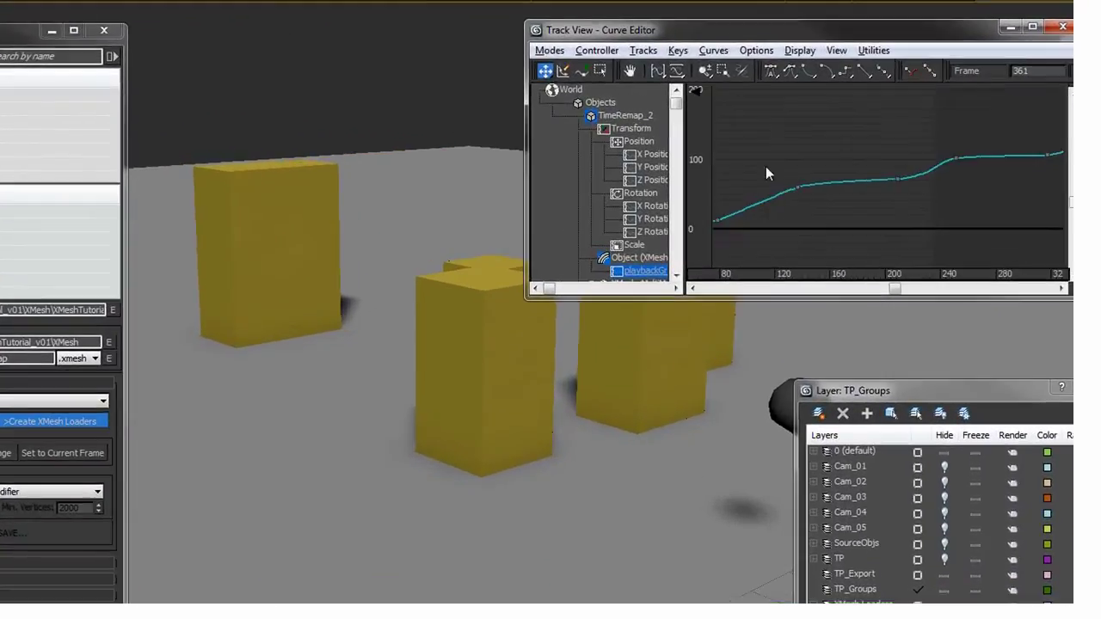
{"action": "middle_click_drag", "start_coordinate": [734, 157], "coordinate": [802, 148]}
{"action": "middle_click_drag", "start_coordinate": [866, 158], "coordinate": [909, 128]}
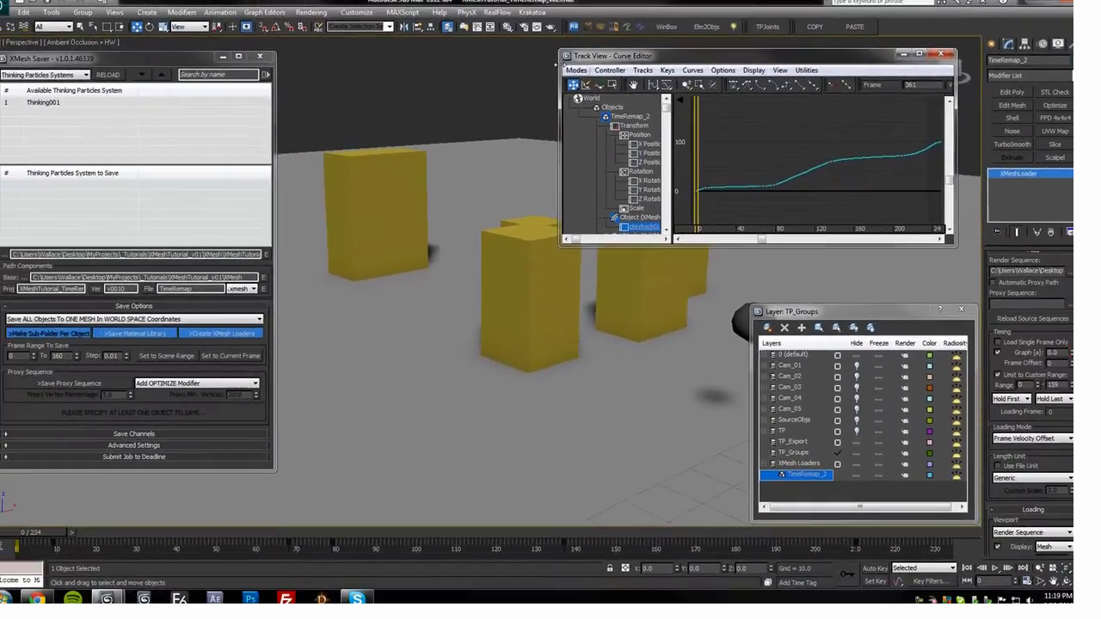
{"action": "left_click", "coordinate": [258, 57]}
{"action": "middle_click_drag", "start_coordinate": [293, 164], "coordinate": [448, 166]}
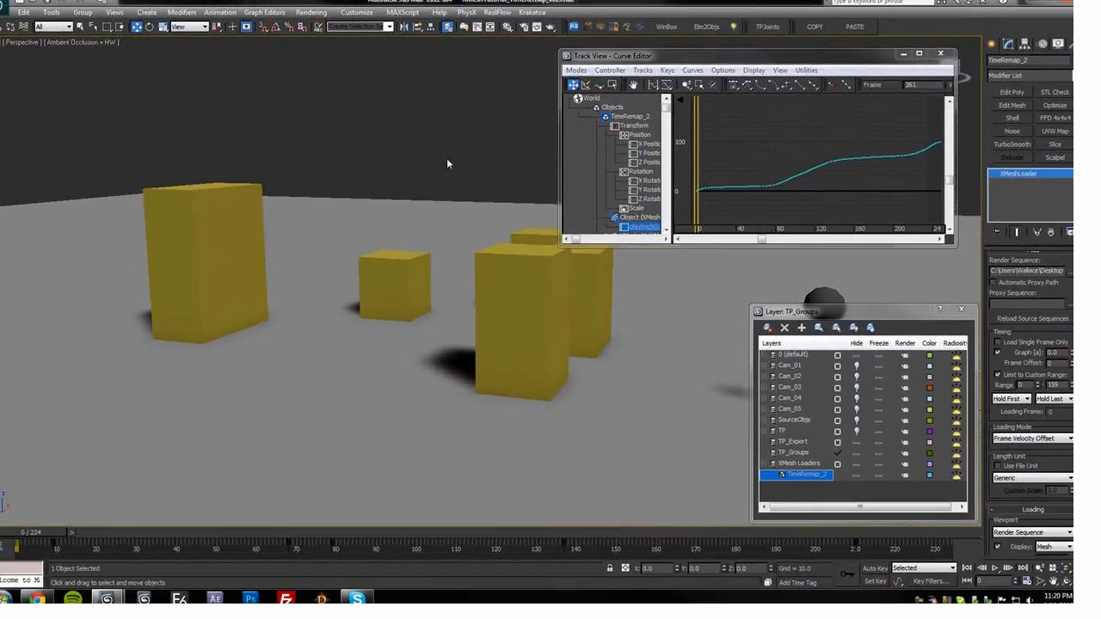
Step: Play the remapped TimeRemap_2 animation, restarting it from frame 0 to view the fractures from different angles
{"action": "key", "text": "/"}
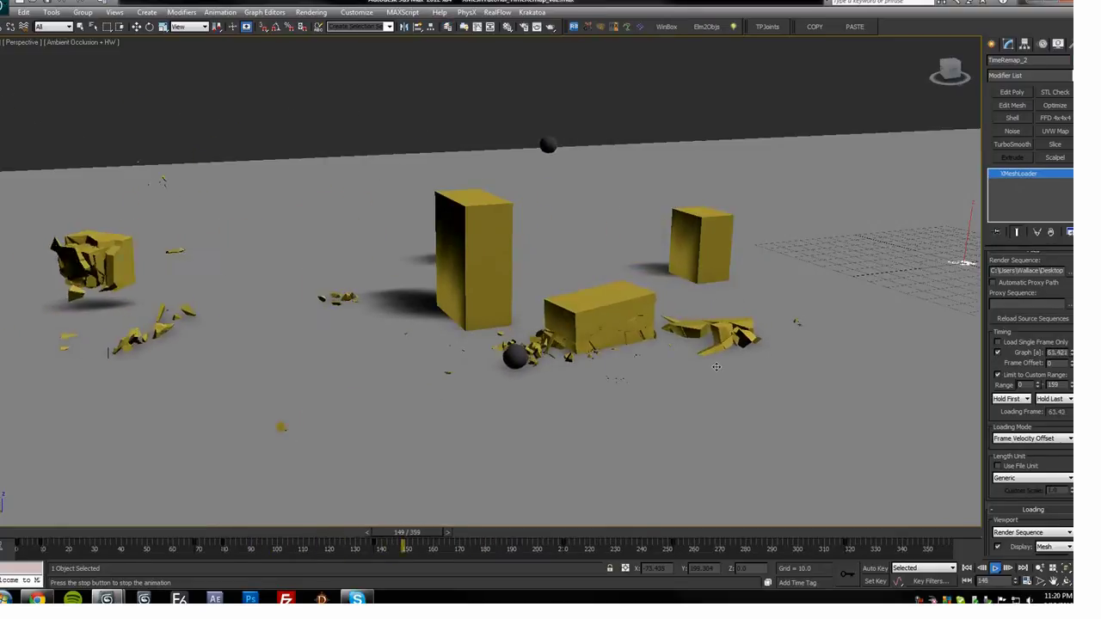
{"action": "middle_click_drag", "start_coordinate": [715, 368], "coordinate": [74, 537], "text": "alt"}
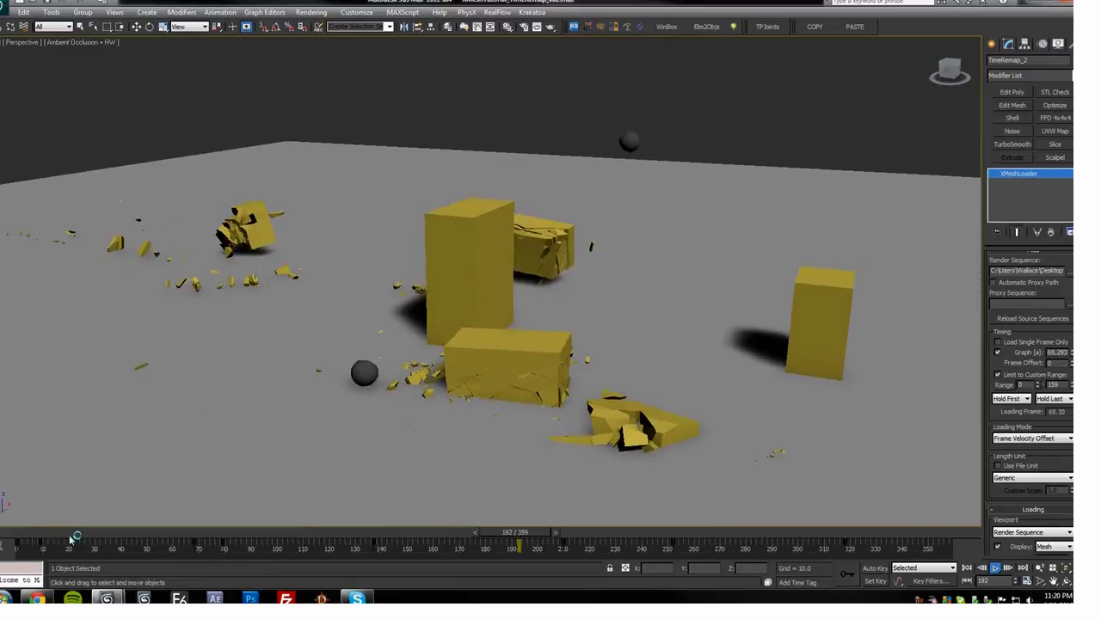
{"action": "left_click", "coordinate": [12, 533]}
{"action": "middle_click_drag", "start_coordinate": [521, 300], "coordinate": [482, 253], "text": "alt"}
{"action": "key", "text": "/"}
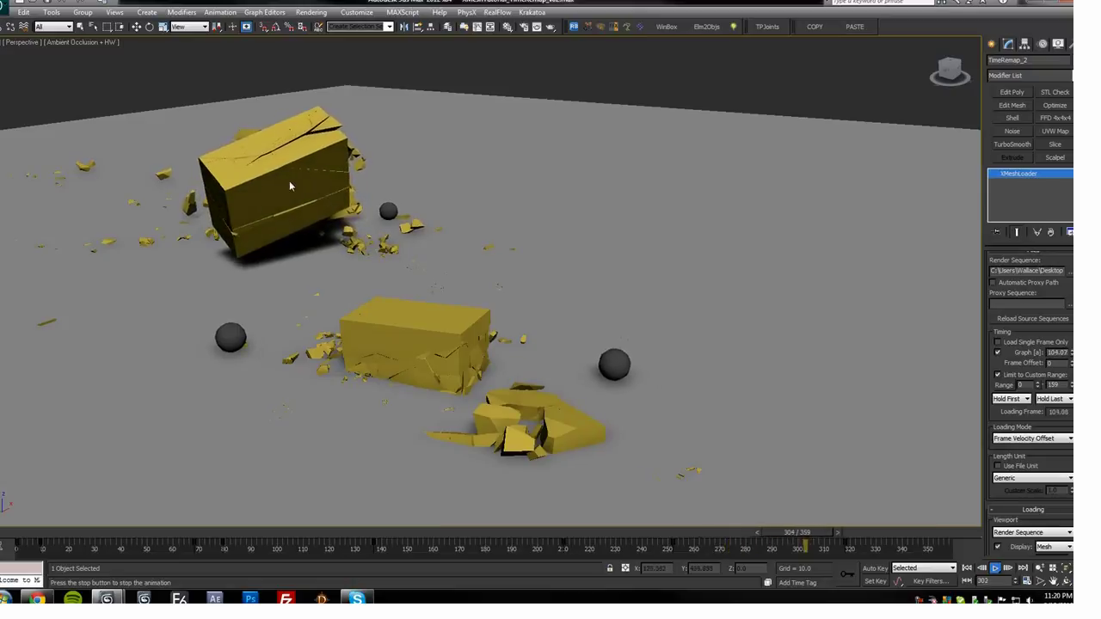
Step: Go to frame 283, examine the toppling large block up close, and replay its slow-motion section
{"action": "key", "text": "w"}
{"action": "mouse_move", "coordinate": [767, 533]}
{"action": "left_mouse_down"}
{"action": "mouse_move", "coordinate": [811, 534]}
{"action": "mouse_move", "coordinate": [754, 533]}
{"action": "left_mouse_up"}
{"action": "mouse_move", "coordinate": [654, 431]}
{"action": "middle_mouse_down", "text": "alt"}
{"action": "mouse_move", "coordinate": [617, 379]}
{"action": "mouse_move", "coordinate": [535, 329]}
{"action": "mouse_move", "coordinate": [556, 398]}
{"action": "mouse_move", "coordinate": [581, 394]}
{"action": "mouse_move", "coordinate": [633, 427]}
{"action": "middle_mouse_up", "text": "alt"}
{"action": "scroll", "coordinate": [633, 427], "scroll_direction": "up", "scroll_amount": 6}
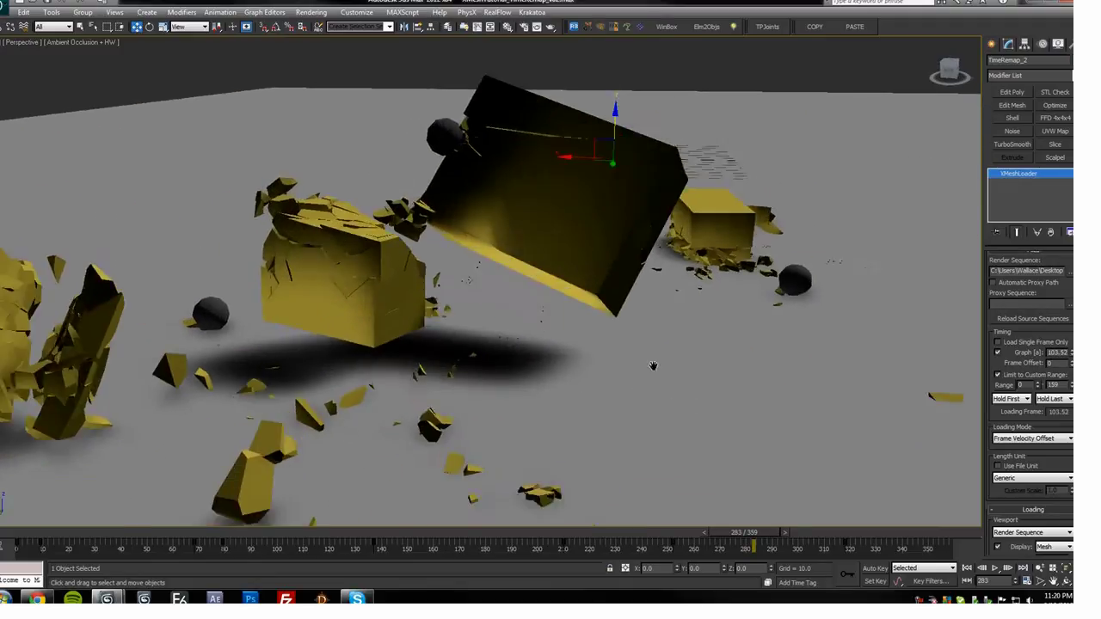
{"action": "scroll", "coordinate": [525, 327], "scroll_direction": "up", "scroll_amount": 1}
{"action": "middle_click_drag", "start_coordinate": [666, 362], "coordinate": [746, 525]}
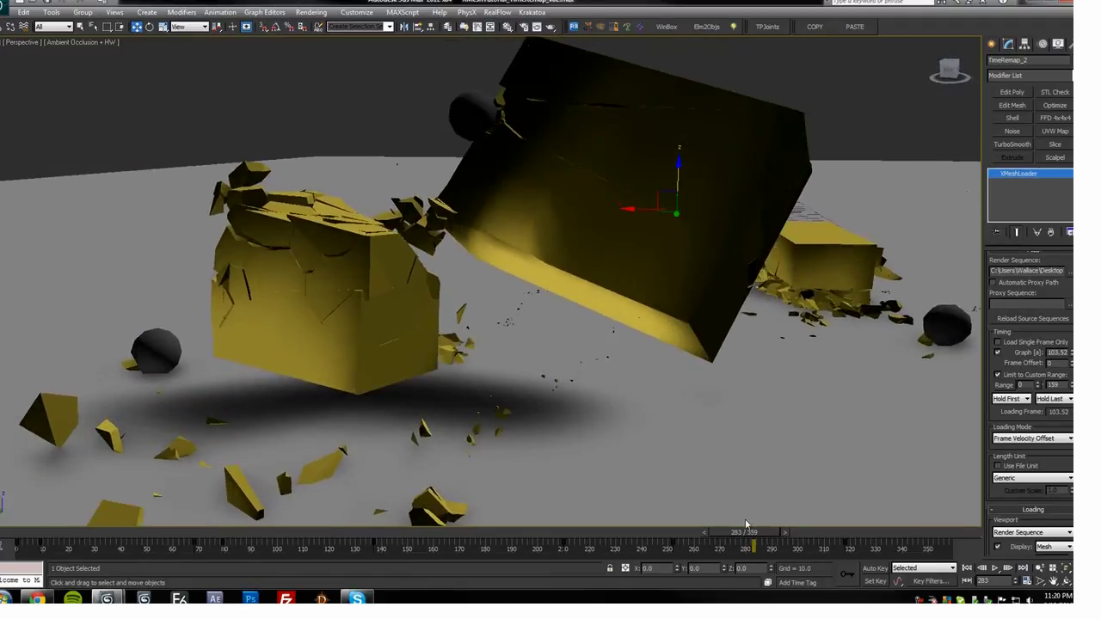
{"action": "left_click_drag", "start_coordinate": [734, 533], "coordinate": [578, 534]}
{"action": "key", "text": "slash"}
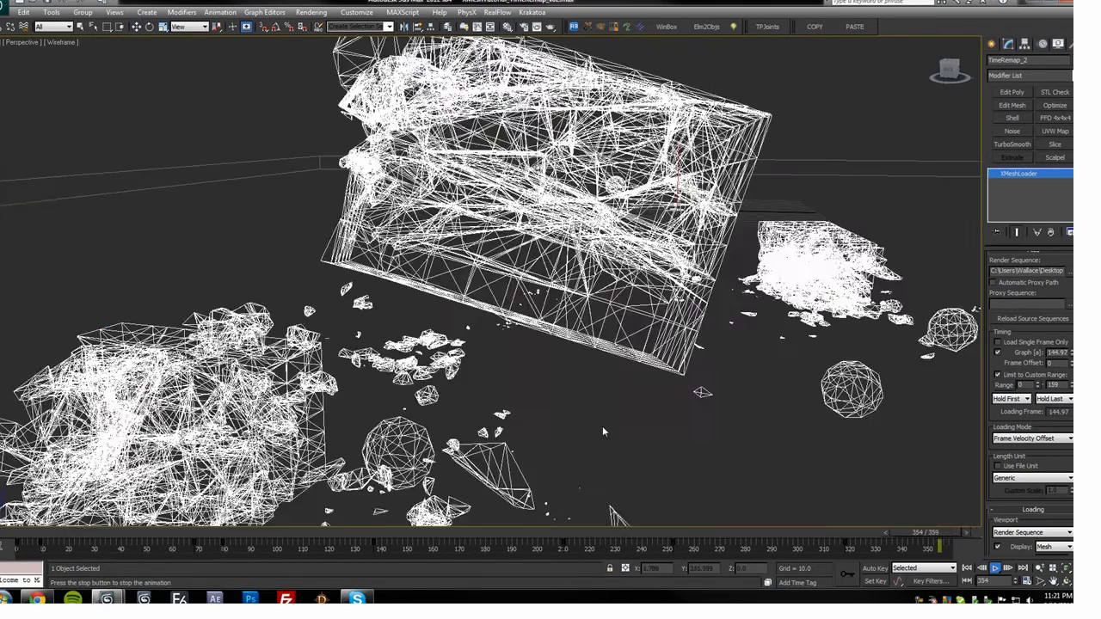
Step: Replay the impacts around the large block in shaded display, clearing the selection for another playback
{"action": "key", "text": "slash"}
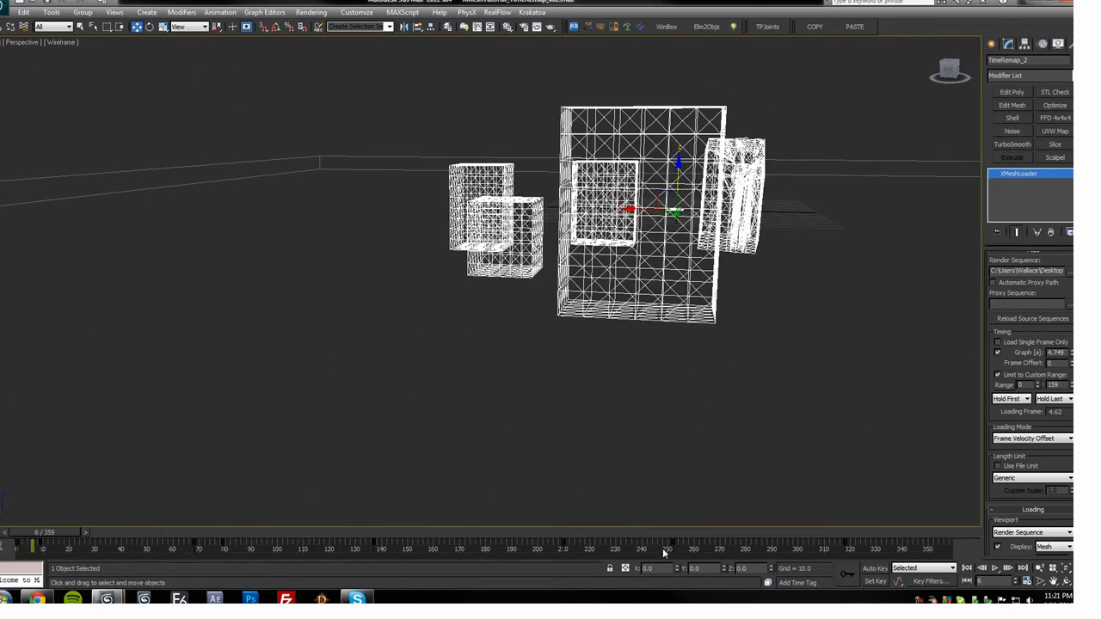
{"action": "mouse_move", "coordinate": [646, 535]}
{"action": "left_mouse_down"}
{"action": "mouse_move", "coordinate": [749, 533]}
{"action": "mouse_move", "coordinate": [637, 533]}
{"action": "left_mouse_up"}
{"action": "key", "text": "F3"}
{"action": "key", "text": "slash"}
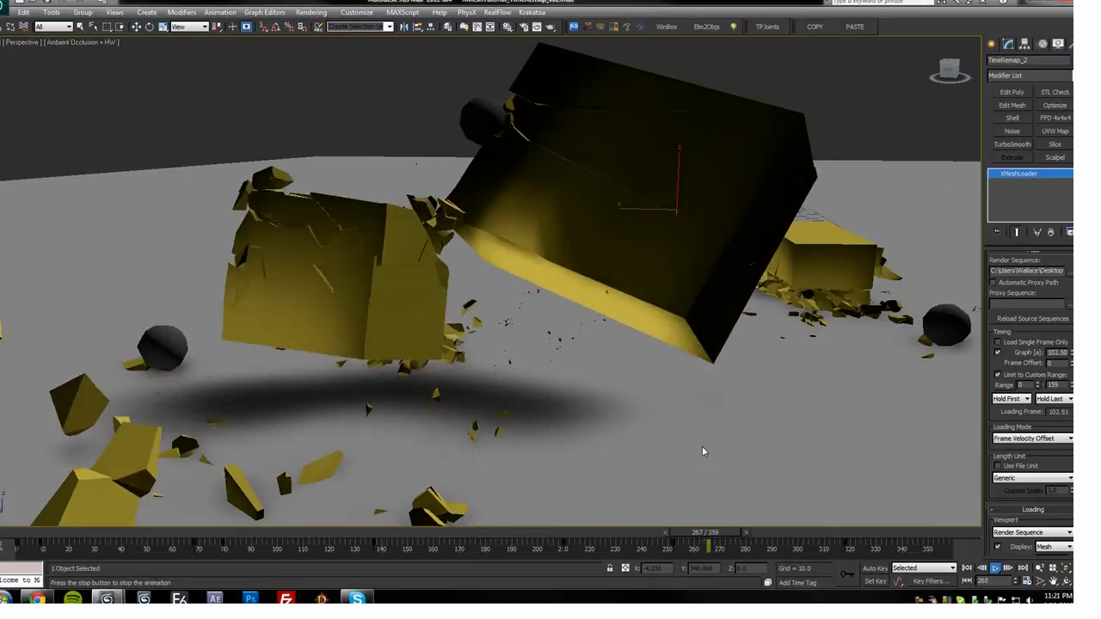
{"action": "left_click_drag", "start_coordinate": [697, 534], "coordinate": [437, 469]}
{"action": "left_click", "coordinate": [480, 80]}
{"action": "key", "text": "slash"}
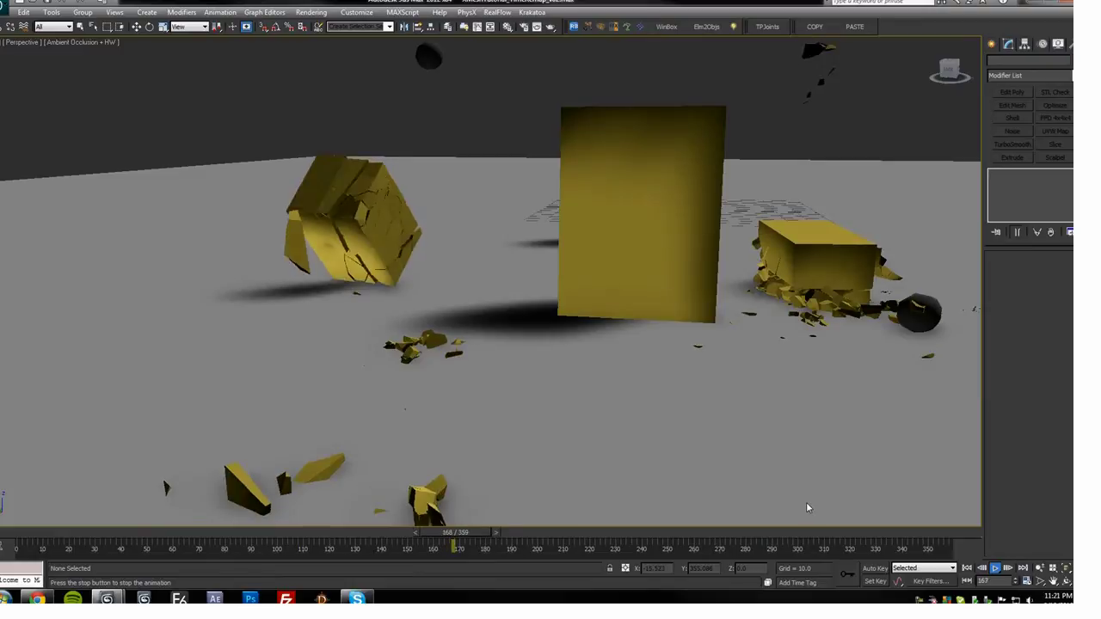
{"action": "key", "text": "F3"}
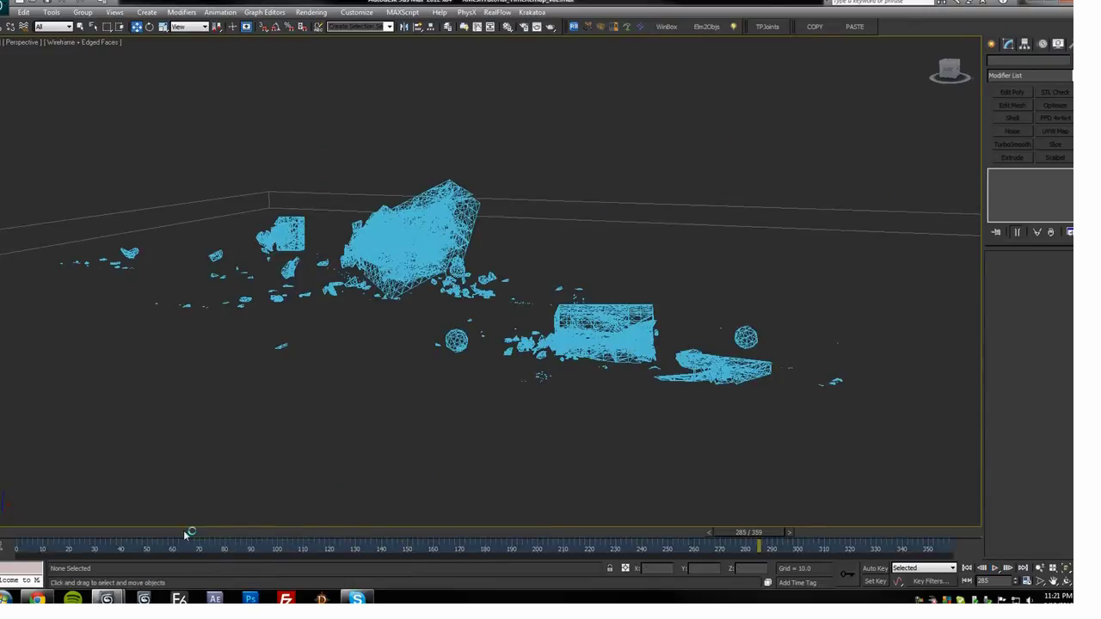
Step: Return to frame 0 and show the whole scene in shaded display
{"action": "left_click_drag", "start_coordinate": [186, 531], "coordinate": [26, 531]}
{"action": "mouse_move", "coordinate": [465, 342]}
{"action": "middle_mouse_down", "text": "alt"}
{"action": "mouse_move", "coordinate": [378, 354]}
{"action": "mouse_move", "coordinate": [416, 345]}
{"action": "mouse_move", "coordinate": [455, 300]}
{"action": "mouse_move", "coordinate": [290, 295]}
{"action": "mouse_move", "coordinate": [403, 93]}
{"action": "mouse_move", "coordinate": [579, 101]}
{"action": "mouse_move", "coordinate": [422, 315]}
{"action": "mouse_move", "coordinate": [494, 280]}
{"action": "middle_mouse_up", "text": "alt"}
{"action": "key", "text": "z"}
{"action": "scroll", "coordinate": [420, 351], "scroll_direction": "up", "scroll_amount": 6}
{"action": "key", "text": "F3"}
{"action": "middle_click_drag", "start_coordinate": [487, 238], "coordinate": [404, 195], "text": "alt"}
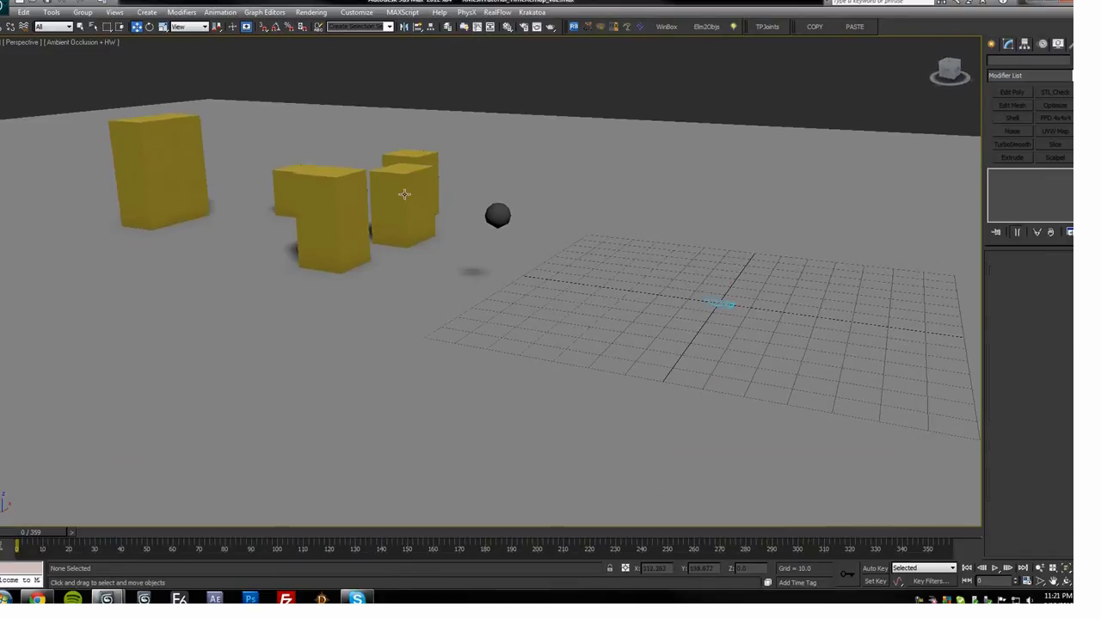
Step: Select TimeRemap_2, open its playback graph curve in the Curve Editor, and delete the keys between the first and last
{"action": "left_click", "coordinate": [720, 303]}
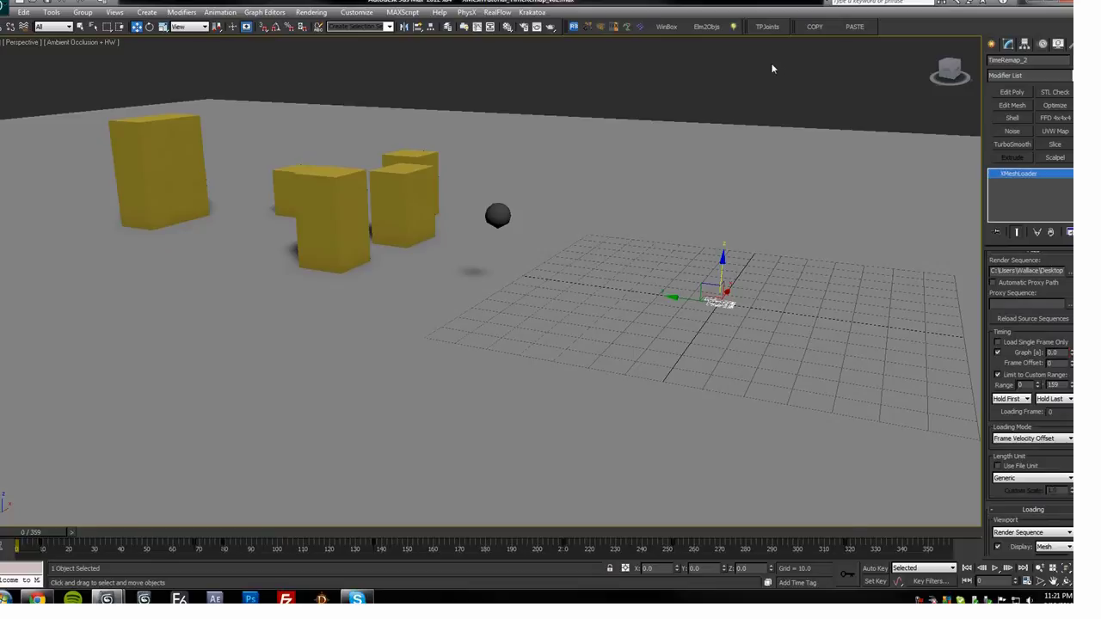
{"action": "left_click", "coordinate": [478, 28]}
{"action": "middle_click_drag", "start_coordinate": [799, 136], "coordinate": [800, 139], "text": "ctrl+alt"}
{"action": "middle_click_drag", "start_coordinate": [931, 114], "coordinate": [937, 112]}
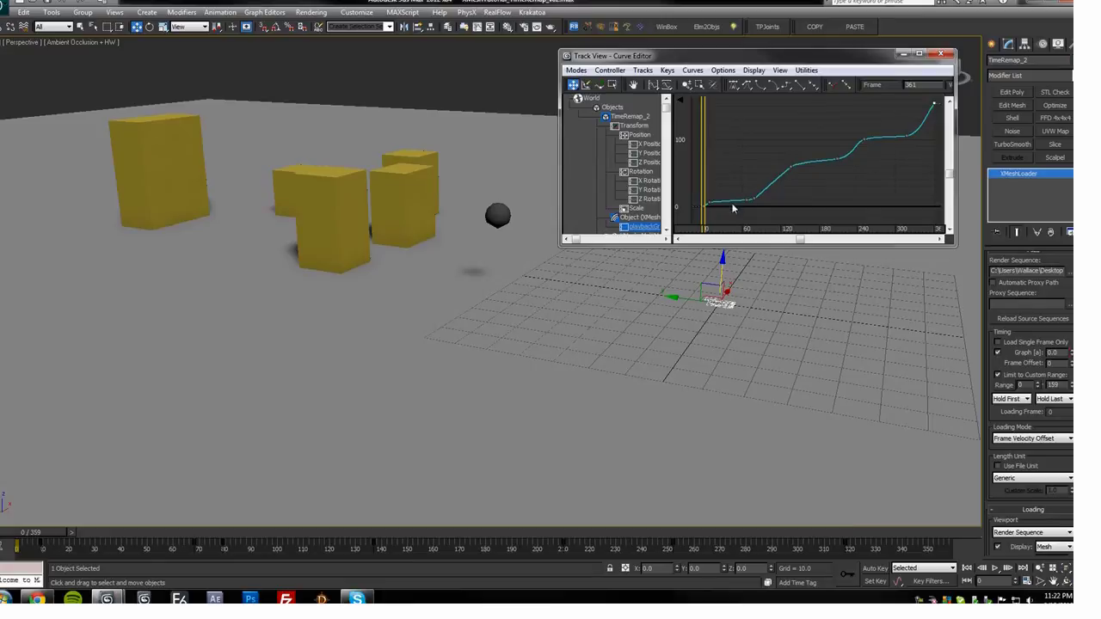
{"action": "left_click_drag", "start_coordinate": [712, 215], "coordinate": [709, 216]}
{"action": "key", "text": "Delete"}
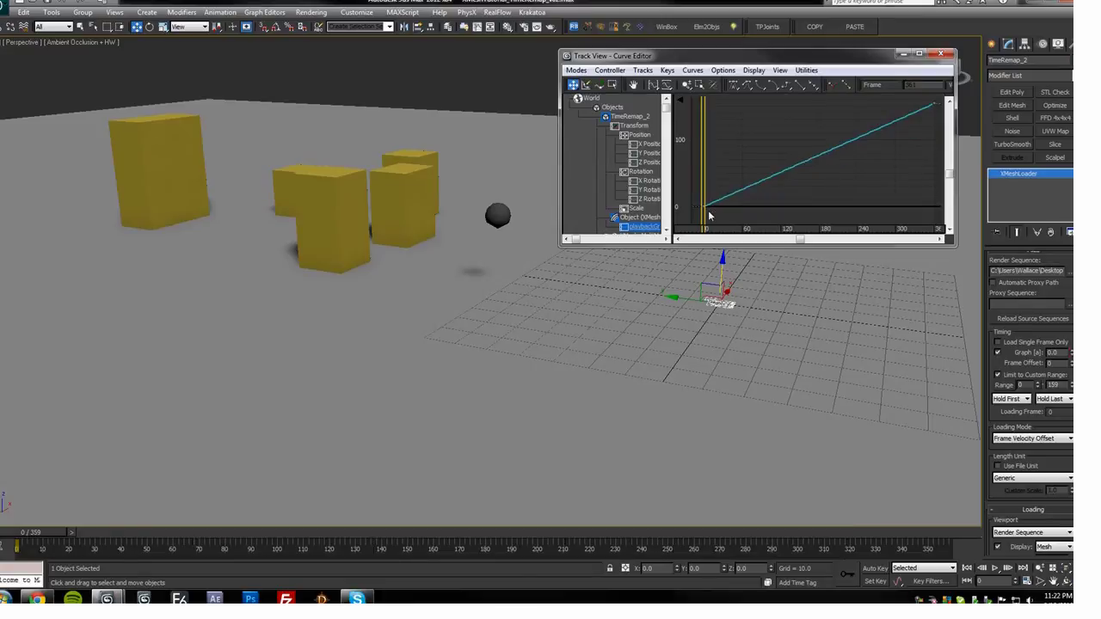
Step: Turn on Auto Key at frame 359 and set the loader's playback graph value to 160
{"action": "middle_click_drag", "start_coordinate": [937, 132], "coordinate": [905, 135]}
{"action": "middle_click_drag", "start_coordinate": [711, 152], "coordinate": [734, 179]}
{"action": "left_click_drag", "start_coordinate": [714, 169], "coordinate": [922, 164]}
{"action": "key", "text": "n"}
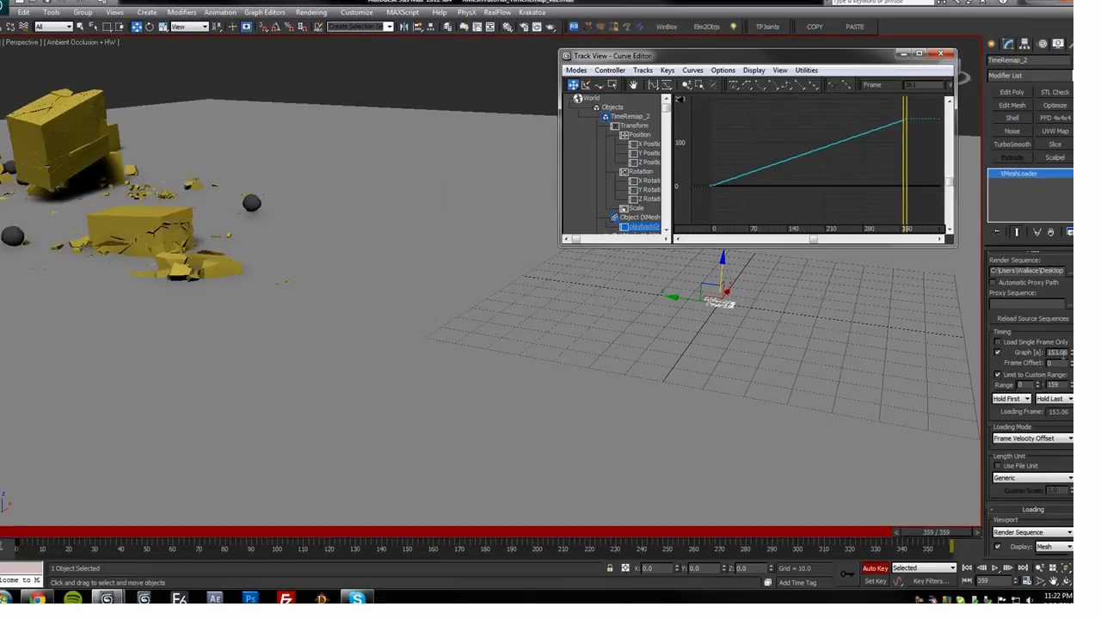
{"action": "left_click", "coordinate": [1058, 353]}
{"action": "key", "text": "Return"}
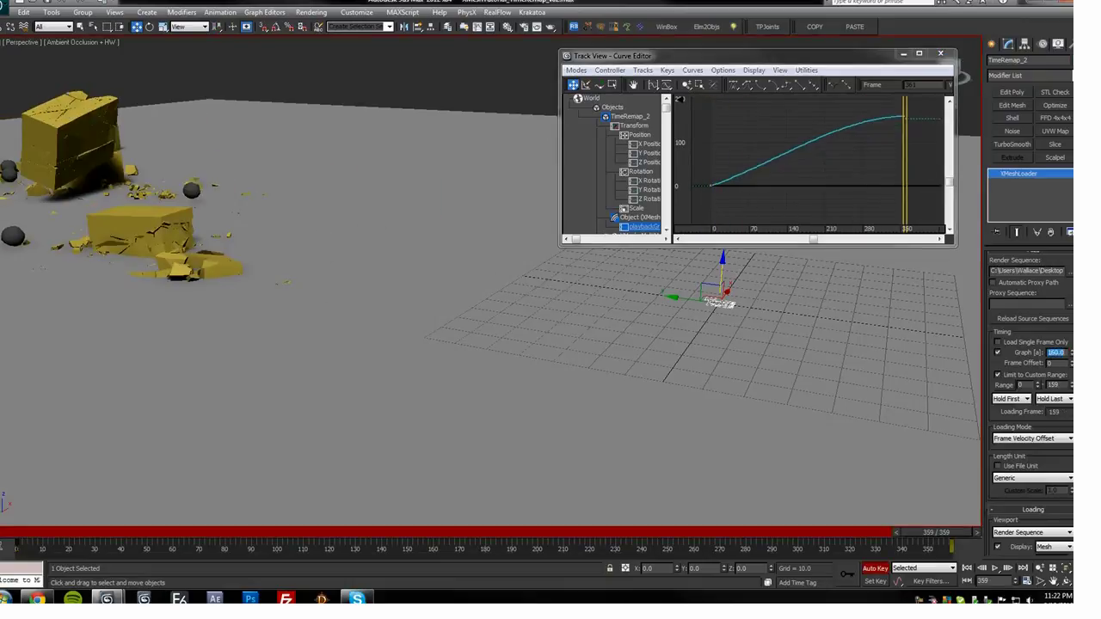
Step: Delete the playback graph's end keys and key the value 160 again at frame 359
{"action": "middle_click_drag", "start_coordinate": [747, 472], "coordinate": [745, 472]}
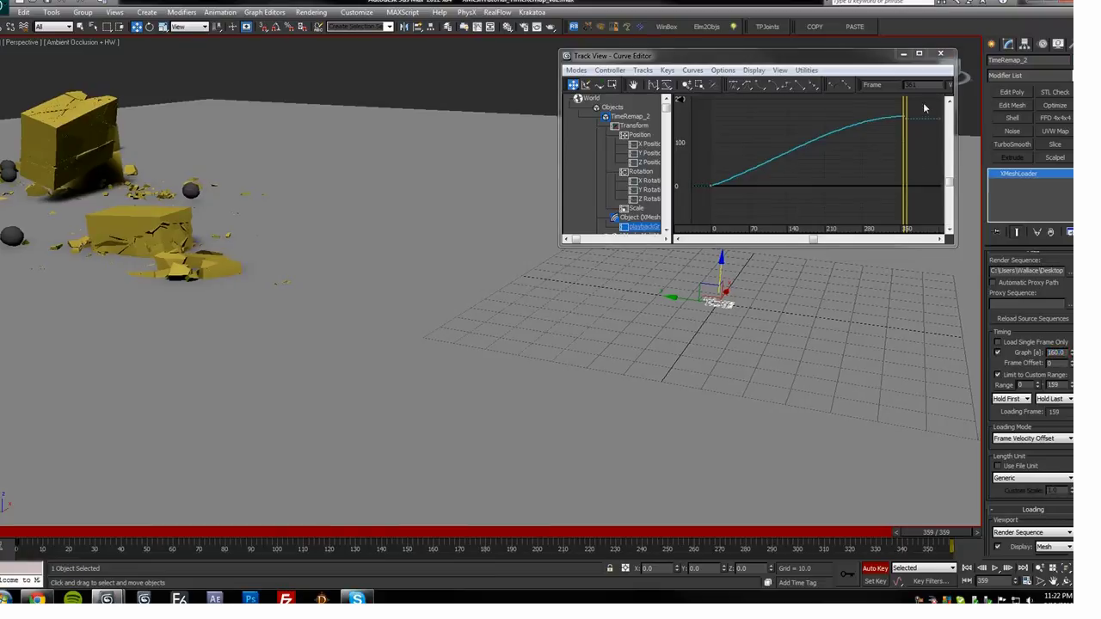
{"action": "left_click_drag", "start_coordinate": [924, 105], "coordinate": [881, 134]}
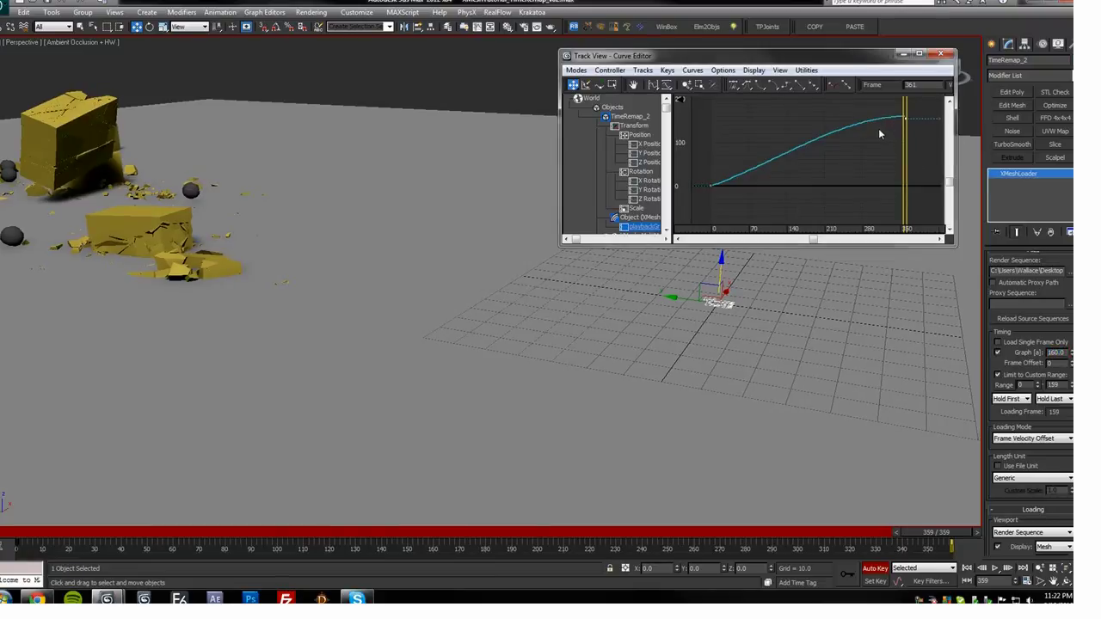
{"action": "key", "text": "Delete"}
{"action": "left_click", "coordinate": [1018, 359]}
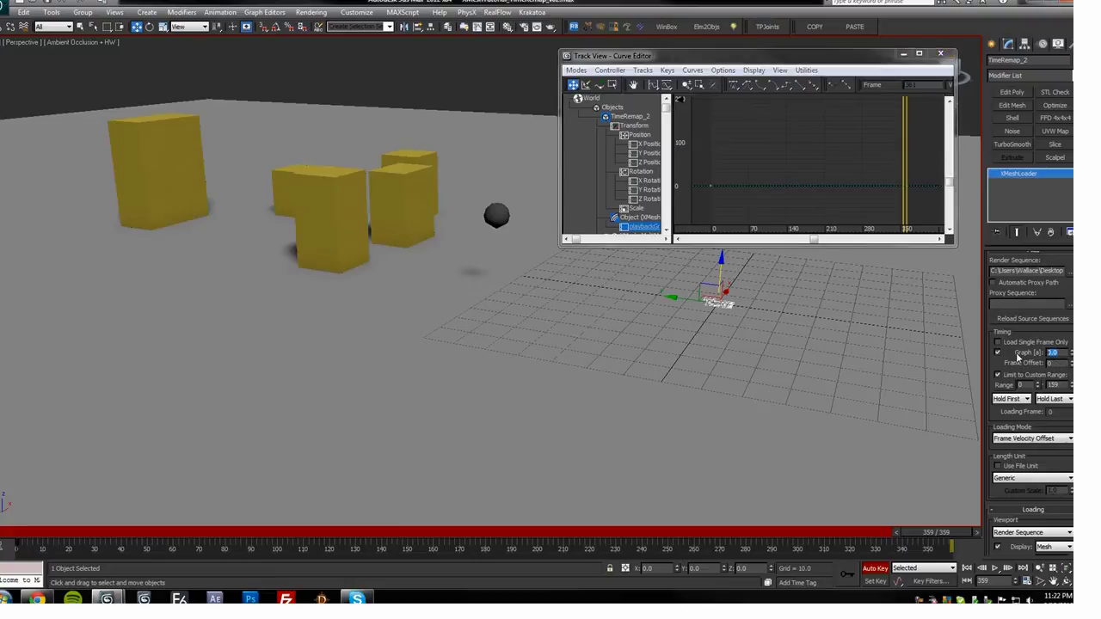
{"action": "type", "text": "160"}
{"action": "key", "text": "Return"}
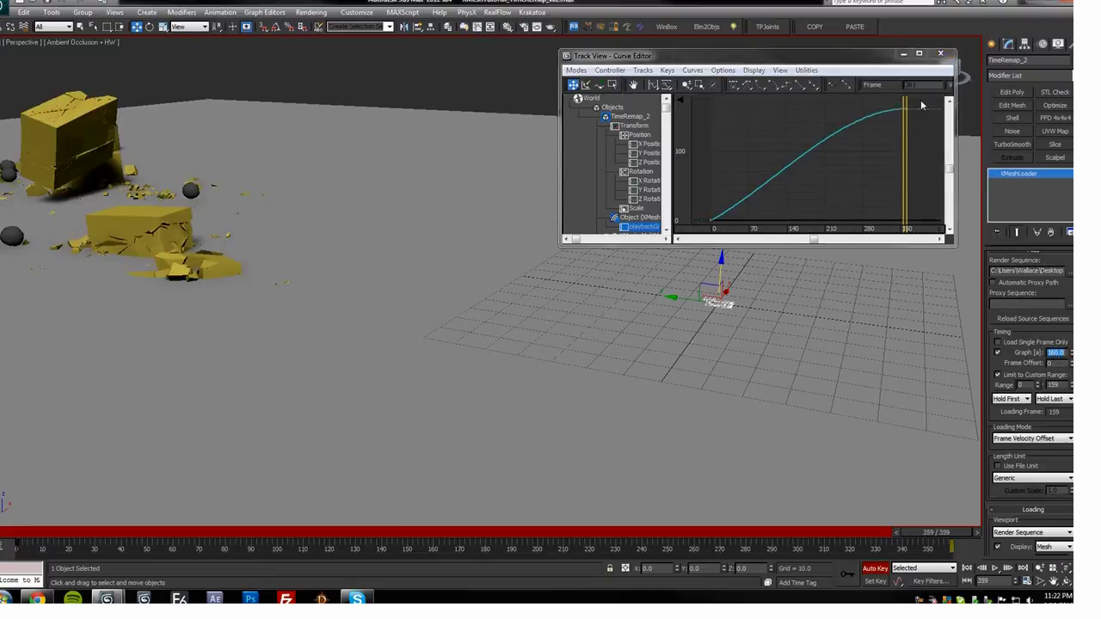
Step: Make the playback curve linear at its frame 359 key, turn off Auto Key, and return to frame 0
{"action": "left_click", "coordinate": [905, 108]}
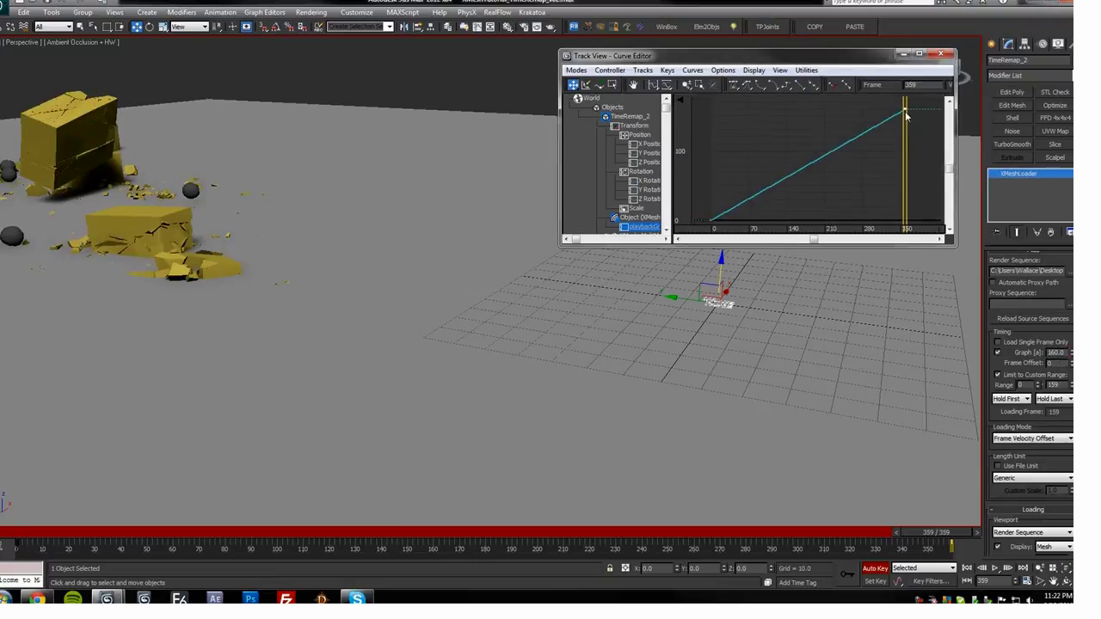
{"action": "left_click_drag", "start_coordinate": [905, 121], "coordinate": [711, 155]}
{"action": "scroll", "coordinate": [462, 386], "scroll_direction": "up", "scroll_amount": 5}
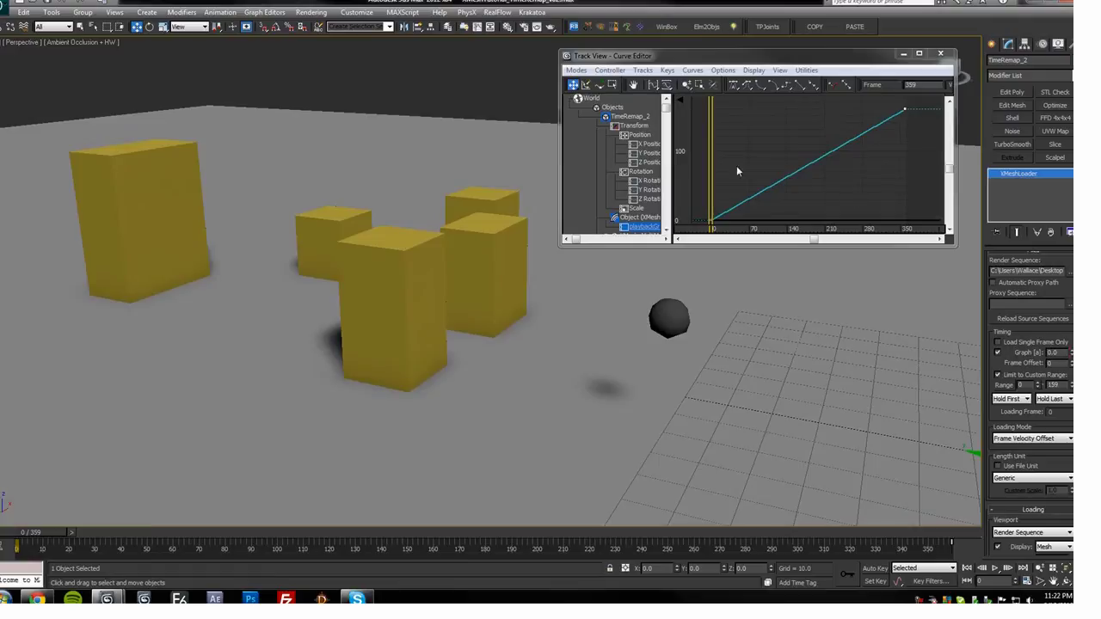
{"action": "left_click_drag", "start_coordinate": [710, 157], "coordinate": [764, 164]}
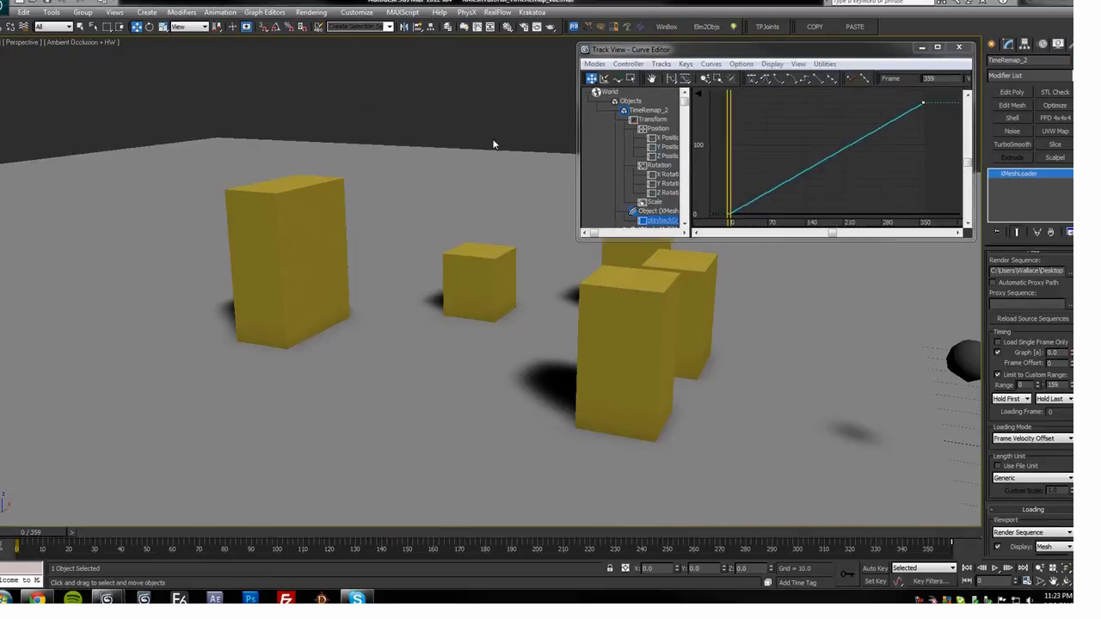
Step: Set the animation end time to 160 and move the playback graph's last key to frame 160
{"action": "right_click", "coordinate": [975, 568]}
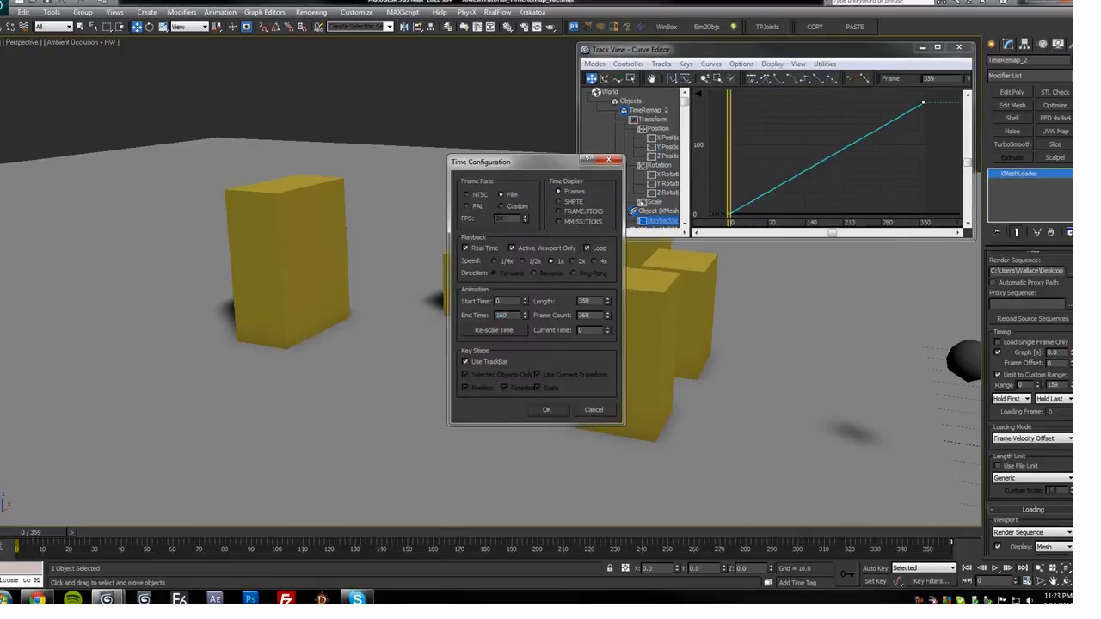
{"action": "left_click", "coordinate": [539, 409]}
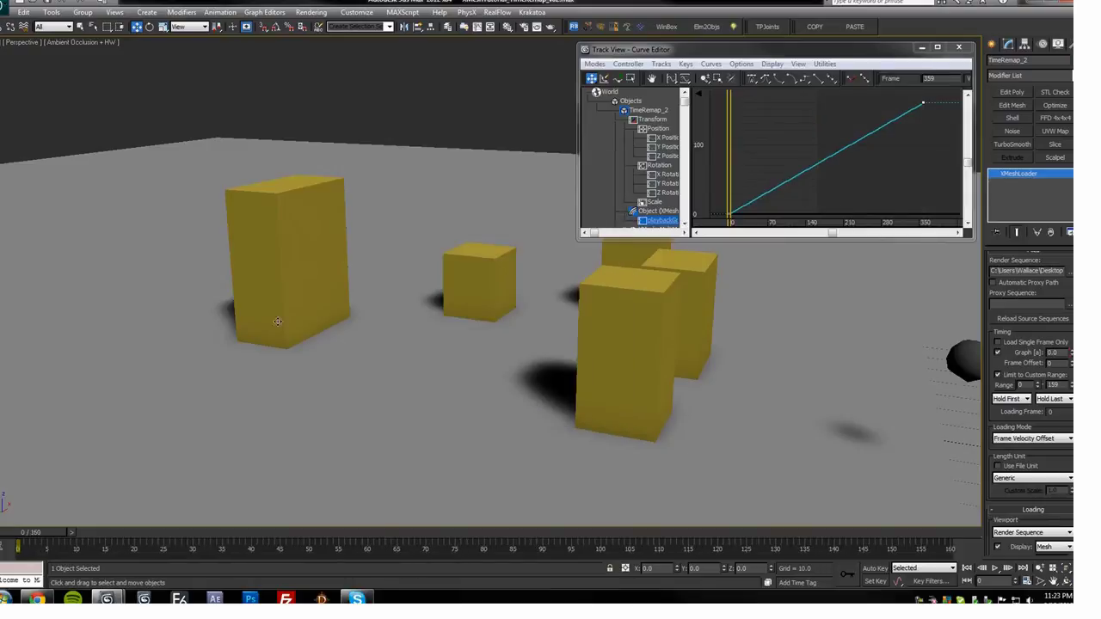
{"action": "left_click", "coordinate": [938, 102]}
{"action": "left_click_drag", "start_coordinate": [847, 112], "coordinate": [816, 117]}
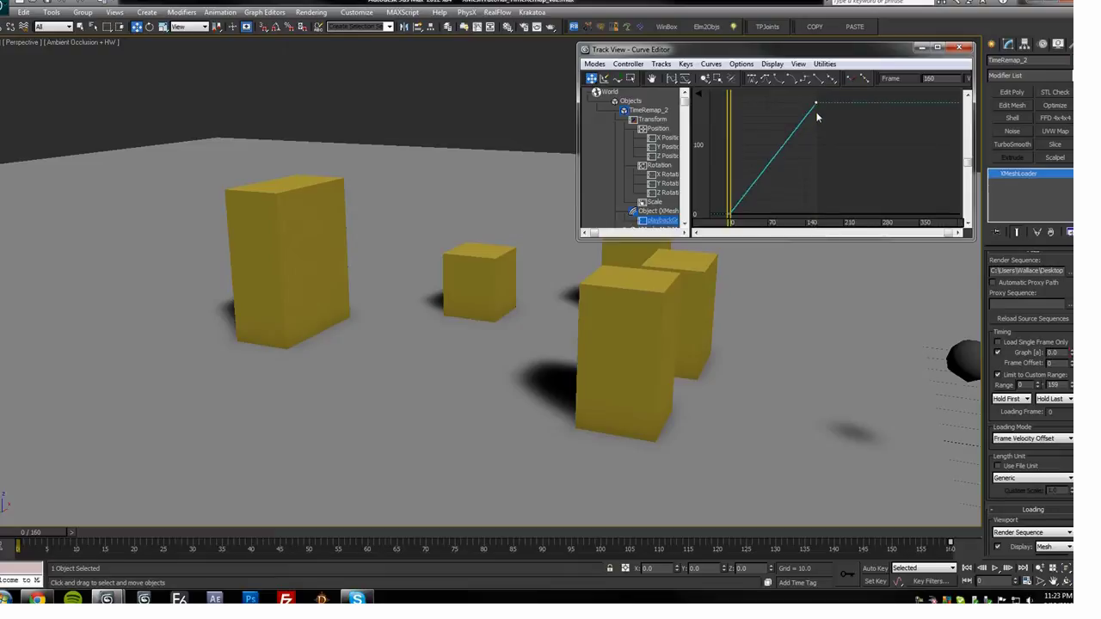
Step: Play the linear playback from frame 0 and go to frame 9, where the ball hits the first block
{"action": "middle_click_drag", "start_coordinate": [751, 178], "coordinate": [872, 164], "text": "ctrl+alt"}
{"action": "middle_click", "coordinate": [330, 306]}
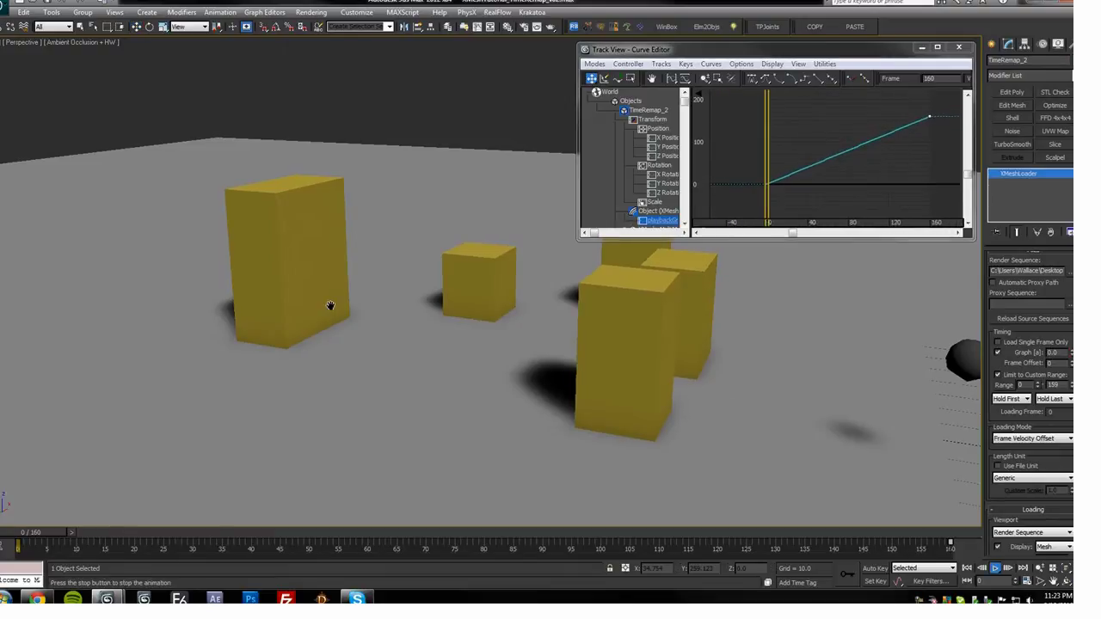
{"action": "key", "text": "/"}
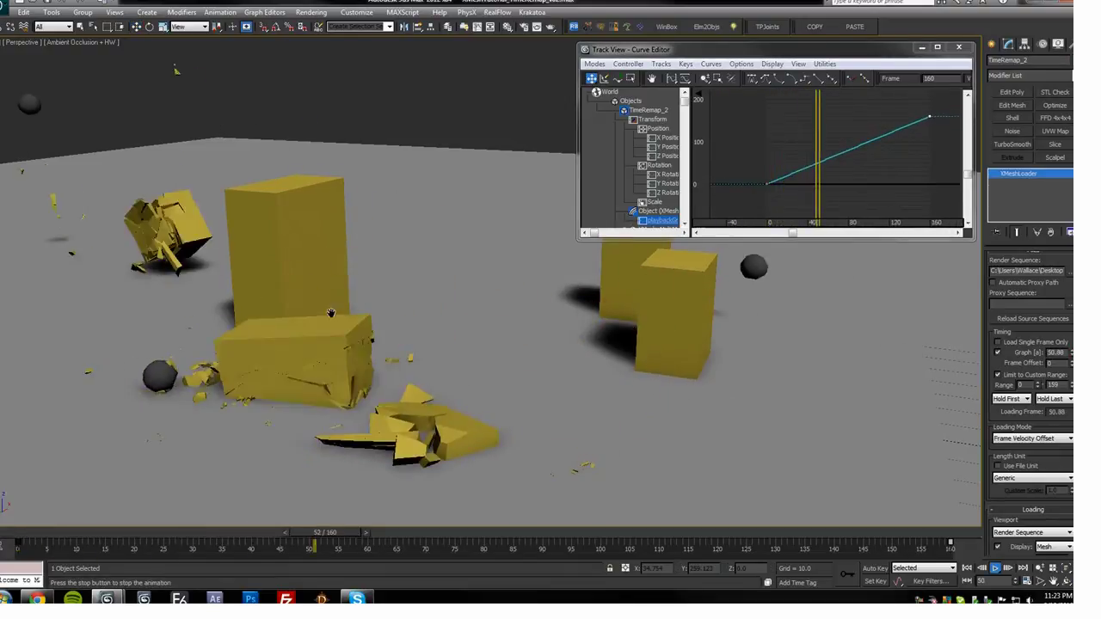
{"action": "mouse_move", "coordinate": [94, 537]}
{"action": "left_mouse_down"}
{"action": "mouse_move", "coordinate": [30, 540]}
{"action": "mouse_move", "coordinate": [116, 533]}
{"action": "mouse_move", "coordinate": [60, 540]}
{"action": "mouse_move", "coordinate": [88, 544]}
{"action": "left_mouse_up"}
{"action": "key", "text": "/"}
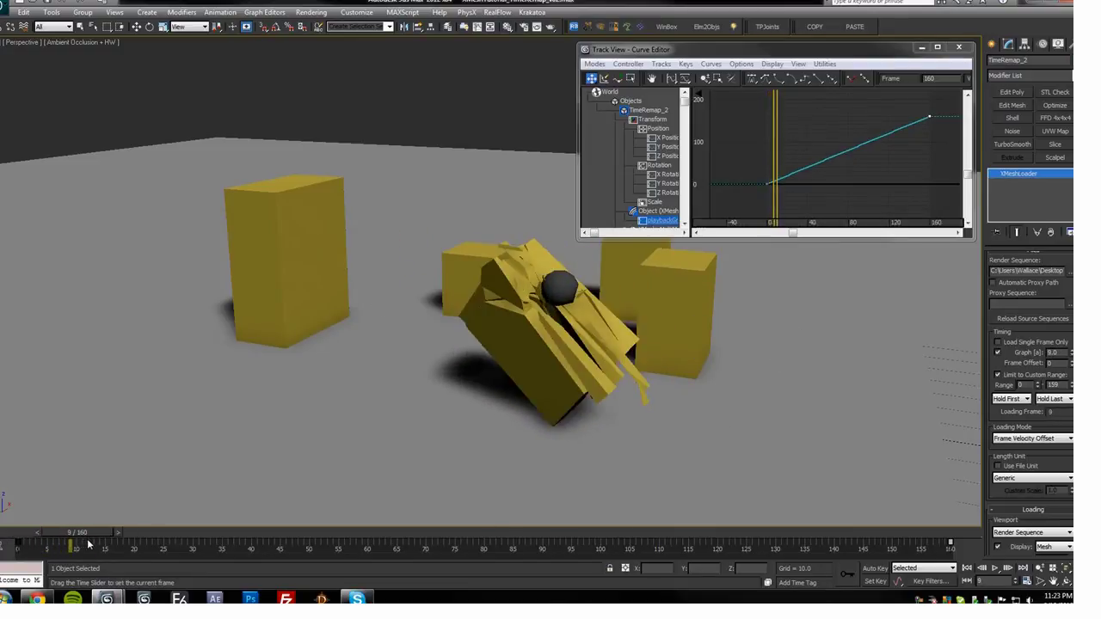
Step: Add keys on the playback graph curve at frames 9 and 20
{"action": "scroll", "coordinate": [816, 142], "scroll_direction": "up", "scroll_amount": 6}
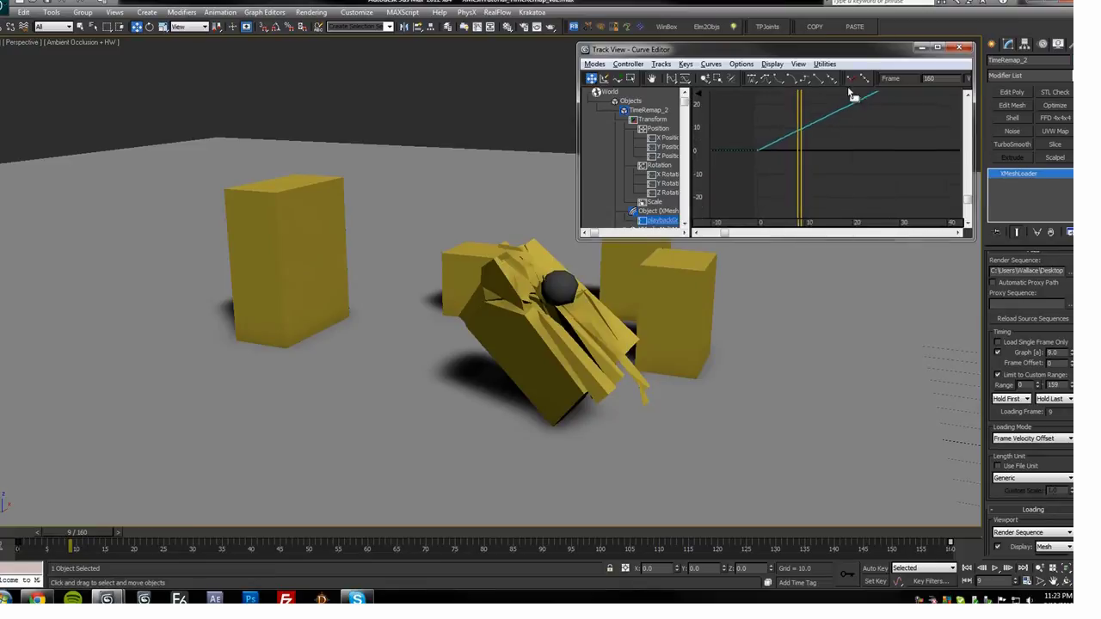
{"action": "middle_click_drag", "start_coordinate": [815, 135], "coordinate": [801, 169]}
{"action": "left_click_drag", "start_coordinate": [761, 145], "coordinate": [816, 160]}
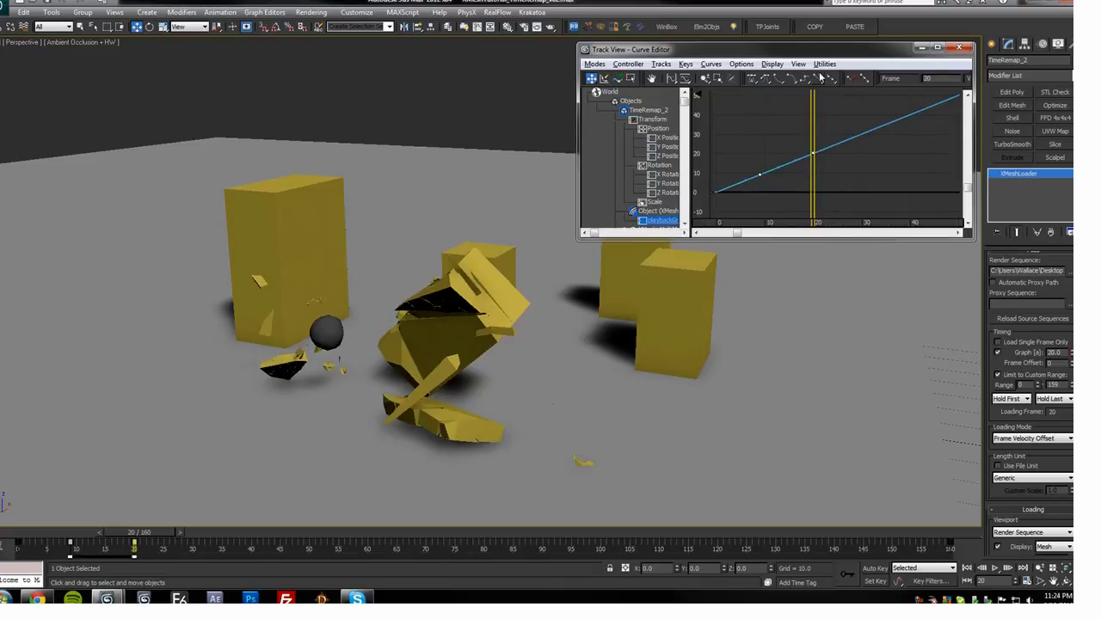
{"action": "scroll", "coordinate": [820, 136], "scroll_direction": "down", "scroll_amount": 2}
{"action": "scroll", "coordinate": [824, 167], "scroll_direction": "down", "scroll_amount": 3}
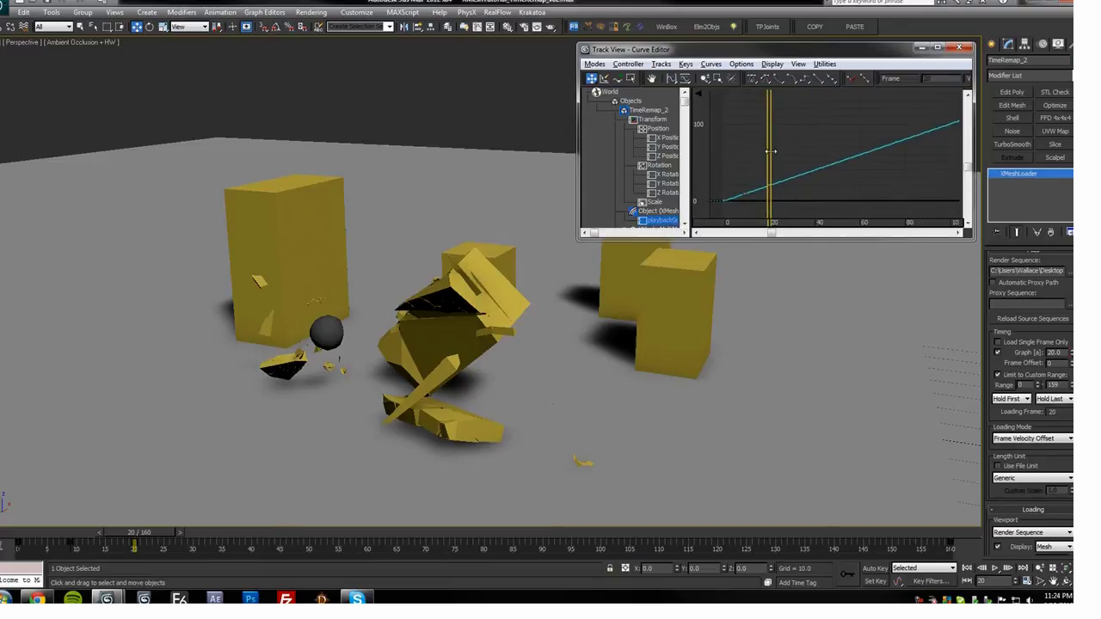
Step: Review the impacts from frame 30 onward and add a playback graph key at frame 66
{"action": "left_click_drag", "start_coordinate": [770, 151], "coordinate": [791, 163]}
{"action": "middle_click_drag", "start_coordinate": [432, 289], "coordinate": [351, 360]}
{"action": "scroll", "coordinate": [349, 351], "scroll_direction": "up", "scroll_amount": 2}
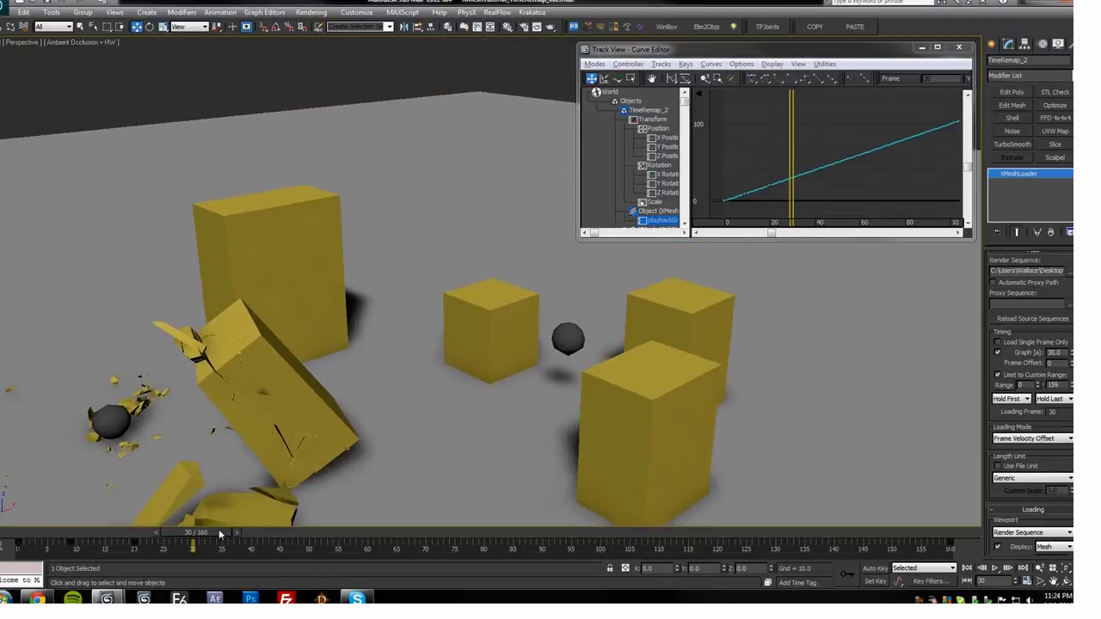
{"action": "key", "text": "/"}
{"action": "left_click_drag", "start_coordinate": [311, 527], "coordinate": [413, 523]}
{"action": "middle_click_drag", "start_coordinate": [900, 147], "coordinate": [845, 144]}
{"action": "scroll", "coordinate": [839, 168], "scroll_direction": "up", "scroll_amount": 3}
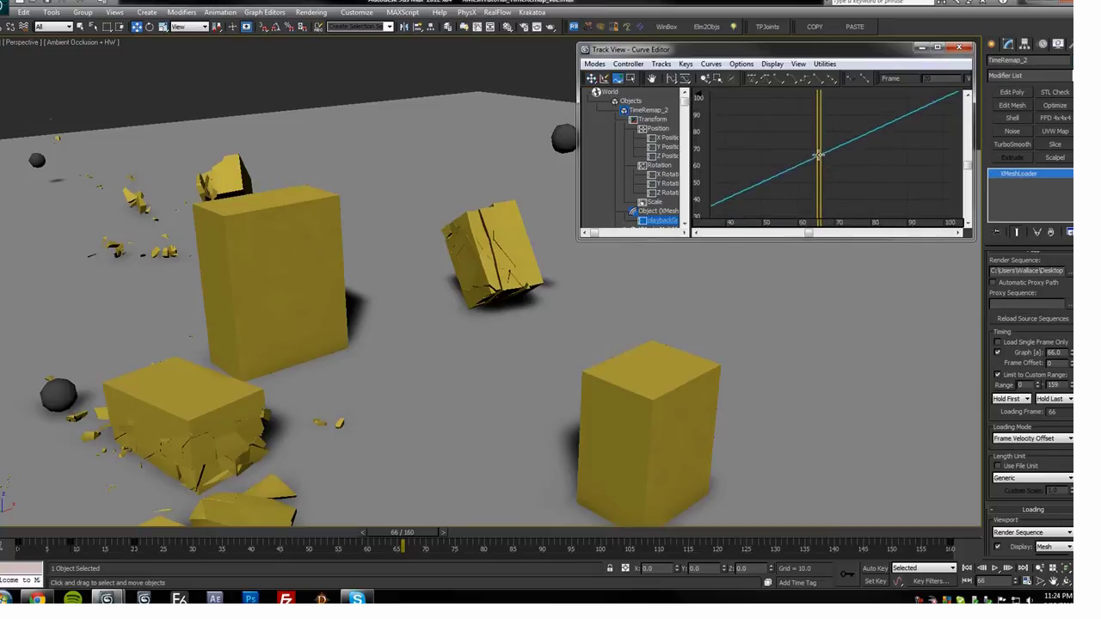
{"action": "scroll", "coordinate": [868, 177], "scroll_direction": "down", "scroll_amount": 3}
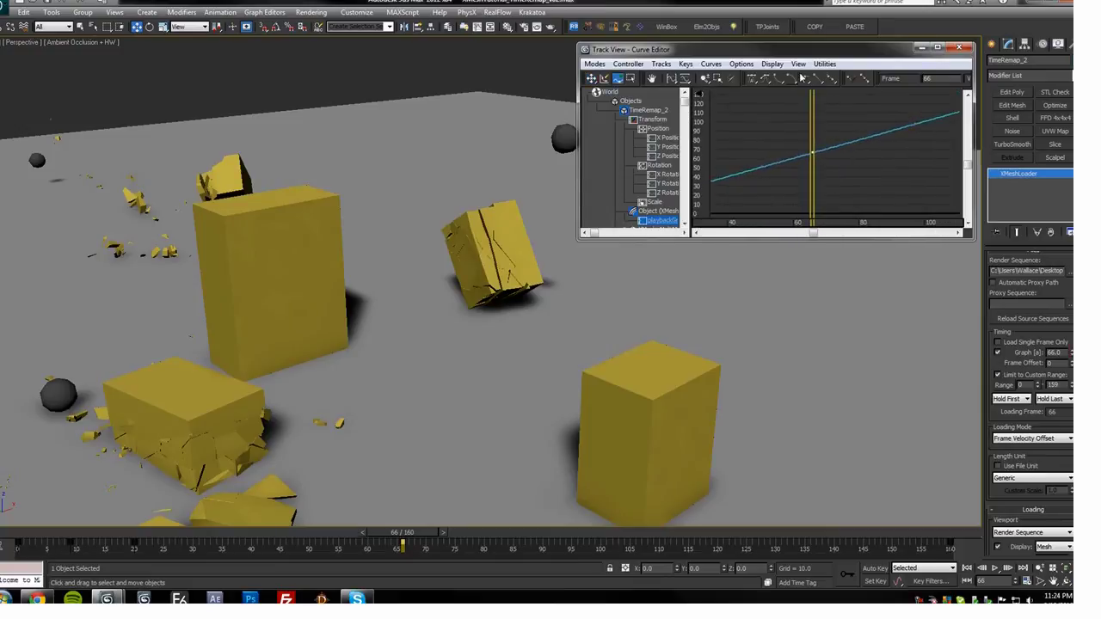
Step: Go to frame 78, where the ball hits the block, and add a playback graph key there
{"action": "left_click_drag", "start_coordinate": [815, 114], "coordinate": [854, 114]}
{"action": "key", "text": "F4"}
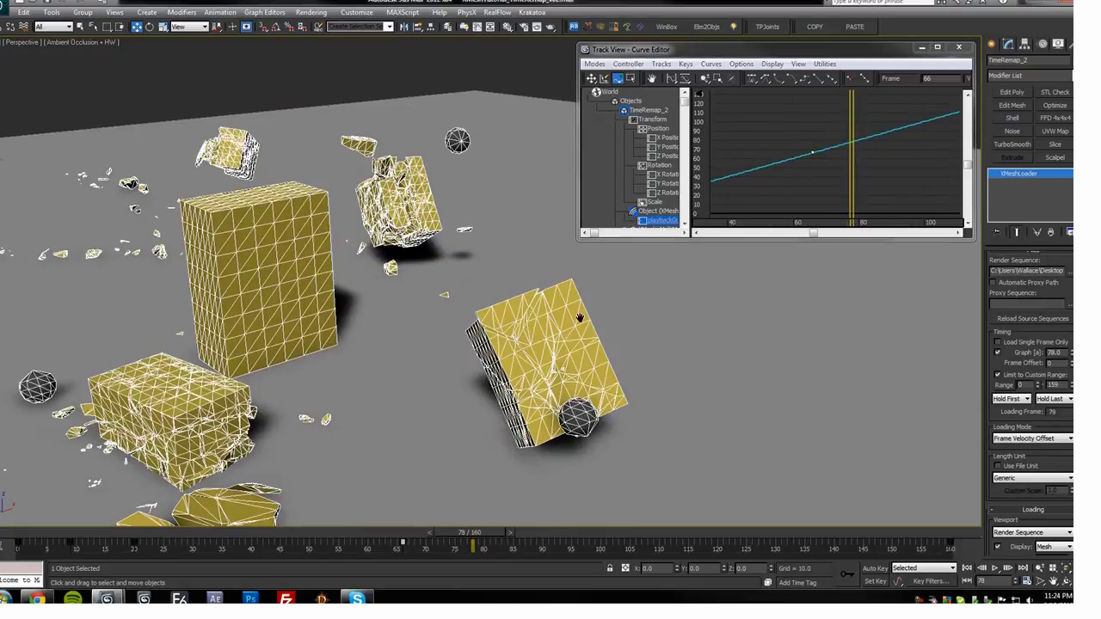
{"action": "left_click", "coordinate": [855, 144]}
{"action": "left_click", "coordinate": [852, 143]}
{"action": "scroll", "coordinate": [854, 146], "scroll_direction": "up", "scroll_amount": 1}
{"action": "key", "text": "F4"}
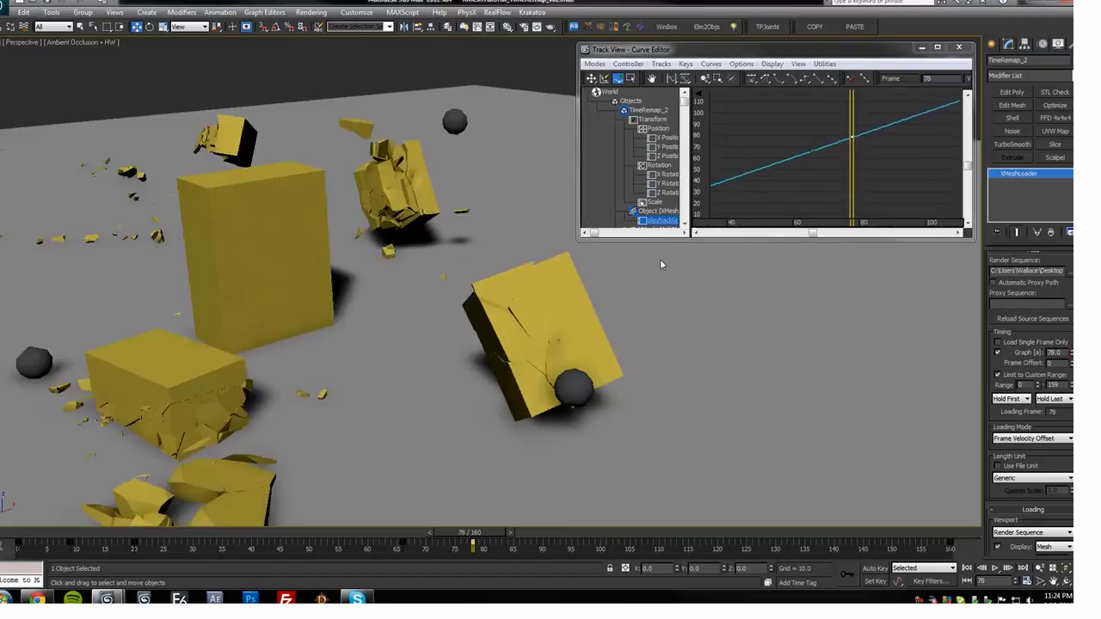
{"action": "left_click", "coordinate": [852, 127]}
Step: Follow the impacts on to frame 120 and add playback graph keys at frames 100 and 119
{"action": "scroll", "coordinate": [862, 118], "scroll_direction": "down", "scroll_amount": 3}
{"action": "middle_click_drag", "start_coordinate": [862, 120], "coordinate": [843, 134]}
{"action": "scroll", "coordinate": [775, 211], "scroll_direction": "down", "scroll_amount": 1}
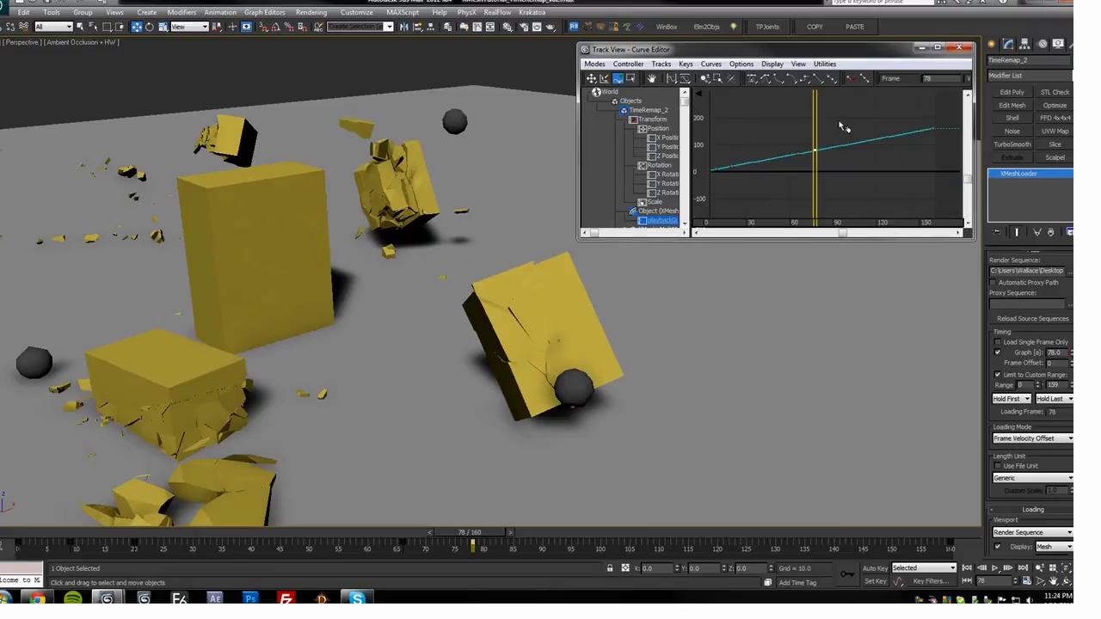
{"action": "mouse_move", "coordinate": [814, 126]}
{"action": "left_mouse_down"}
{"action": "mouse_move", "coordinate": [889, 123]}
{"action": "mouse_move", "coordinate": [833, 123]}
{"action": "left_mouse_up"}
{"action": "middle_click_drag", "start_coordinate": [422, 325], "coordinate": [582, 391], "text": "alt"}
{"action": "scroll", "coordinate": [582, 391], "scroll_direction": "up", "scroll_amount": 4}
{"action": "middle_click_drag", "start_coordinate": [561, 323], "coordinate": [867, 146], "text": "alt"}
{"action": "left_click_drag", "start_coordinate": [837, 132], "coordinate": [881, 102]}
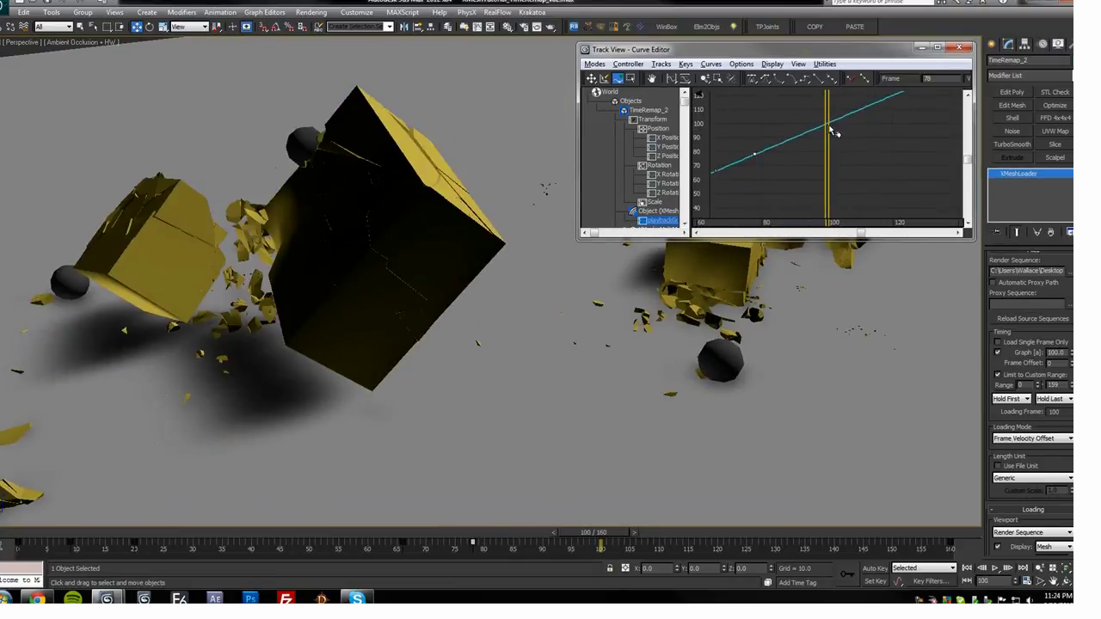
{"action": "left_click_drag", "start_coordinate": [827, 128], "coordinate": [898, 148]}
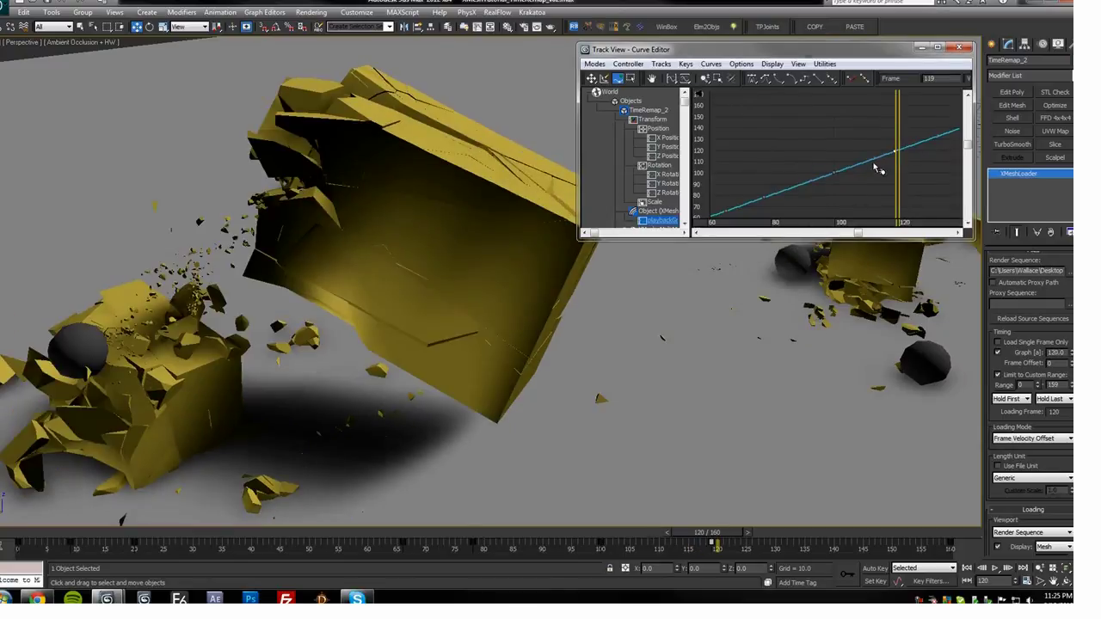
{"action": "right_click", "coordinate": [893, 136]}
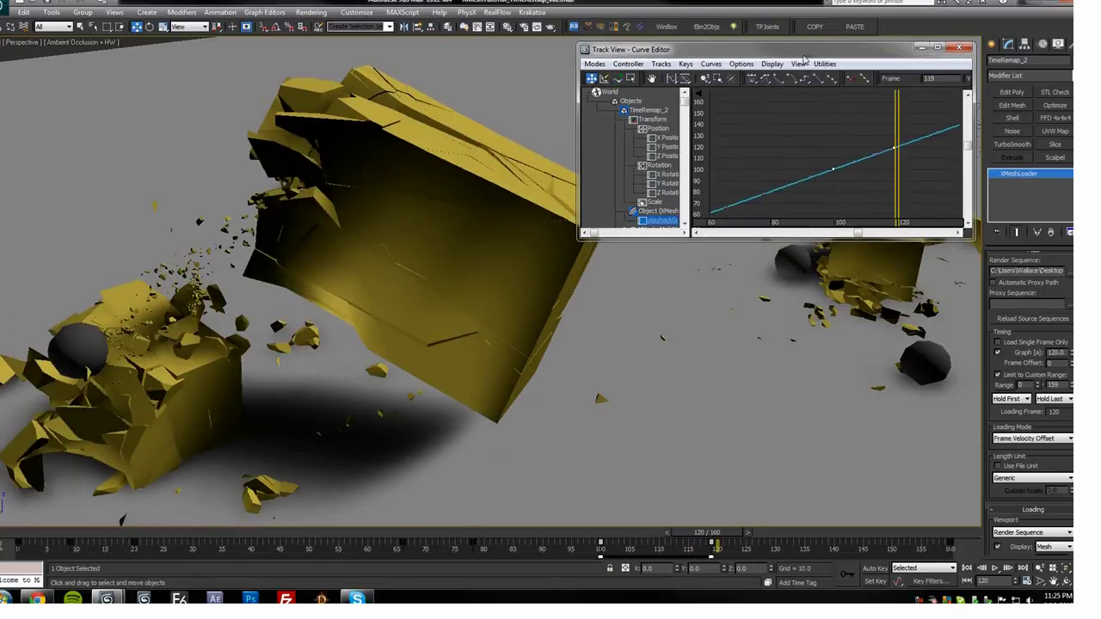
Step: Return to the first impact at frame 16 and shift all playback graph keys from frame 20 onward so the first lands on frame 60
{"action": "scroll", "coordinate": [843, 177], "scroll_direction": "down", "scroll_amount": 5}
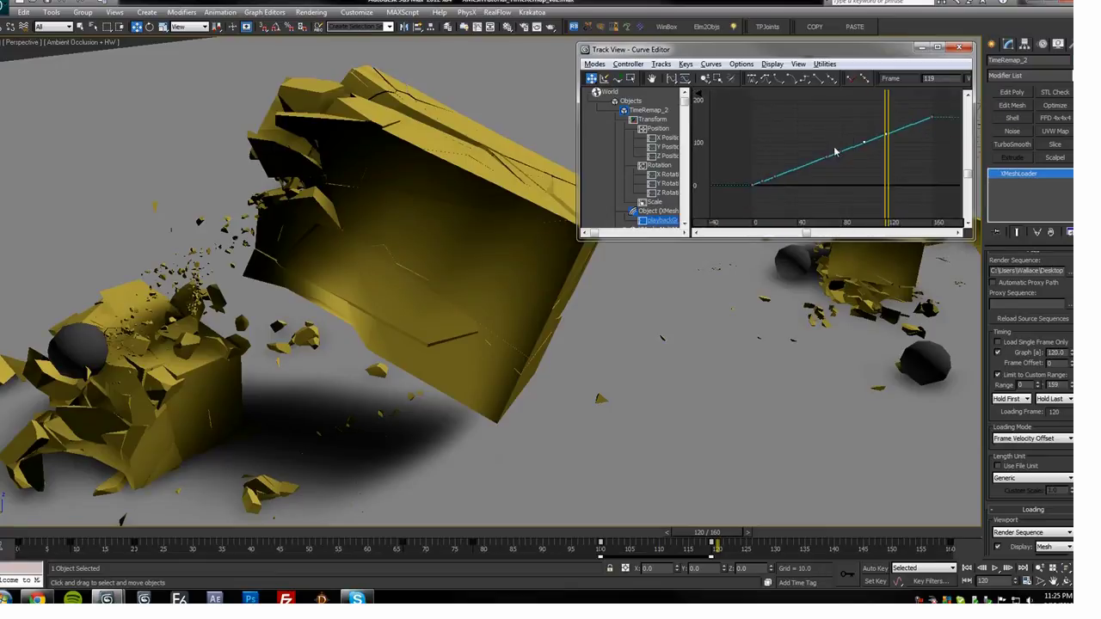
{"action": "left_click_drag", "start_coordinate": [879, 132], "coordinate": [770, 139]}
{"action": "middle_click_drag", "start_coordinate": [737, 303], "coordinate": [464, 387], "text": "alt"}
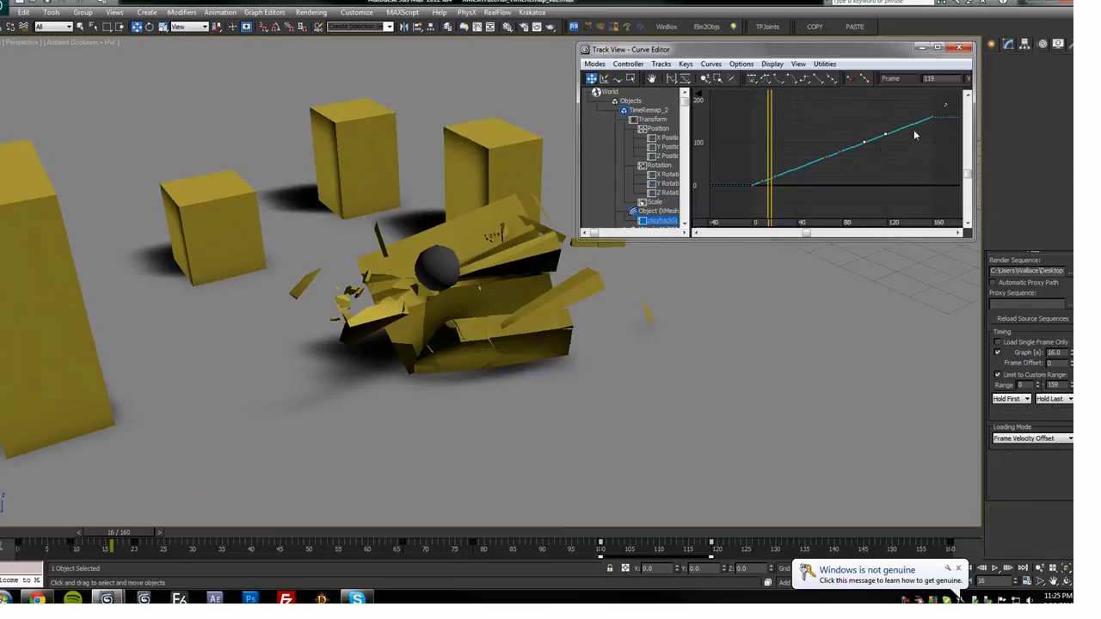
{"action": "scroll", "coordinate": [774, 199], "scroll_direction": "up", "scroll_amount": 3}
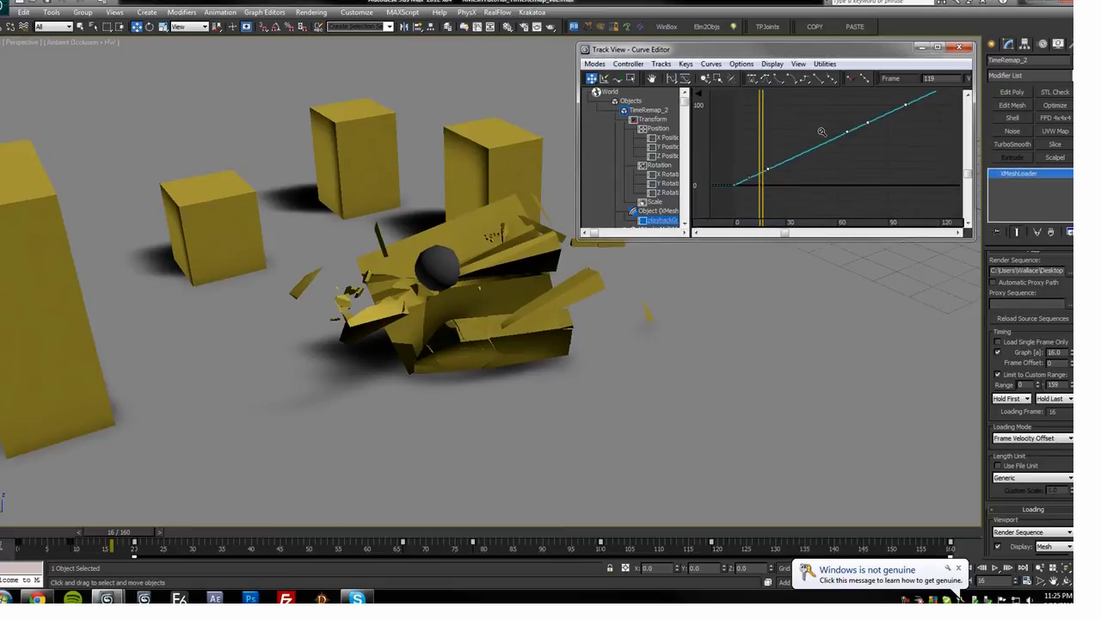
{"action": "middle_click_drag", "start_coordinate": [775, 200], "coordinate": [817, 191]}
{"action": "scroll", "coordinate": [826, 157], "scroll_direction": "down", "scroll_amount": 5}
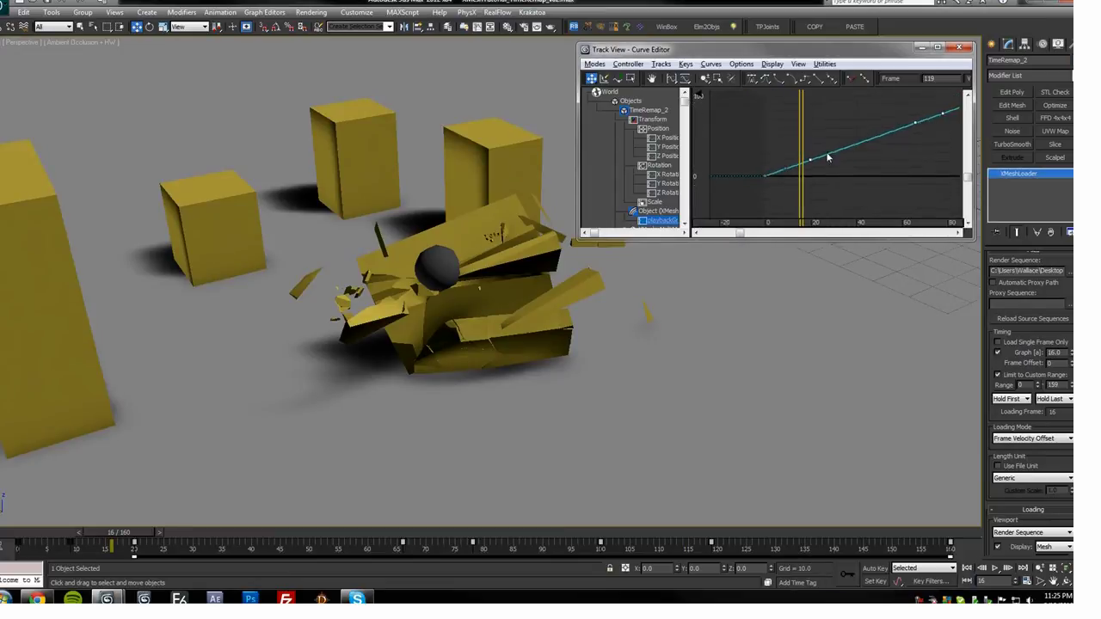
{"action": "mouse_move", "coordinate": [770, 157]}
{"action": "left_mouse_down"}
{"action": "mouse_move", "coordinate": [760, 158]}
{"action": "mouse_move", "coordinate": [792, 172]}
{"action": "mouse_move", "coordinate": [834, 163]}
{"action": "left_mouse_up"}
{"action": "middle_click_drag", "start_coordinate": [803, 164], "coordinate": [875, 127], "text": "ctrl+alt"}
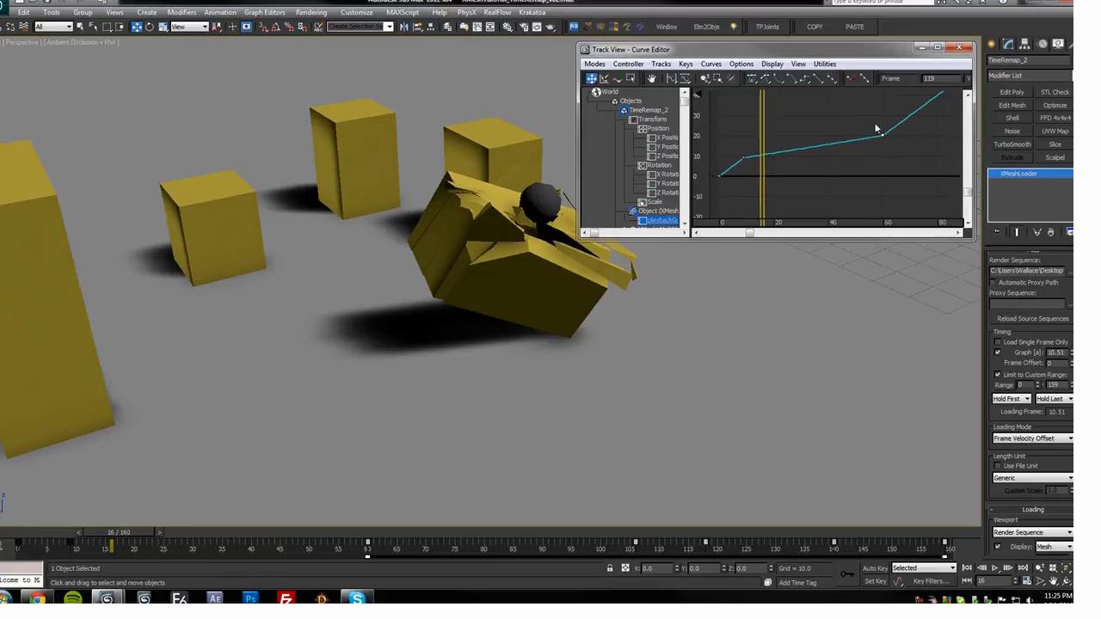
Step: Try to flatten the slow-motion segment by lowering the frame 60 key and shifting it right, and undo the change
{"action": "left_click_drag", "start_coordinate": [884, 138], "coordinate": [890, 152]}
{"action": "middle_click_drag", "start_coordinate": [889, 152], "coordinate": [784, 197], "text": "ctrl+alt"}
{"action": "middle_click_drag", "start_coordinate": [939, 117], "coordinate": [884, 148], "text": "ctrl+alt"}
{"action": "left_click_drag", "start_coordinate": [857, 154], "coordinate": [871, 158]}
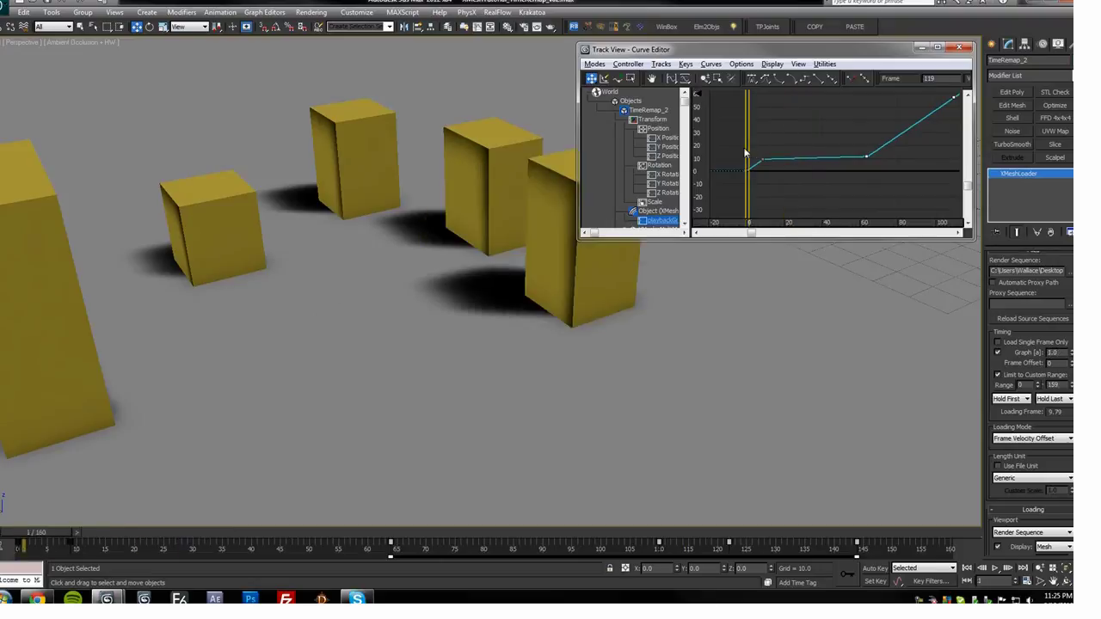
{"action": "left_click_drag", "start_coordinate": [873, 155], "coordinate": [858, 136]}
{"action": "key", "text": "ctrl+z"}
Step: Shift the playback graph keys from frame 60 onward to start at frame 72 and check the slowed first impact up to frame 32
{"action": "middle_click_drag", "start_coordinate": [428, 352], "coordinate": [320, 293], "text": "alt"}
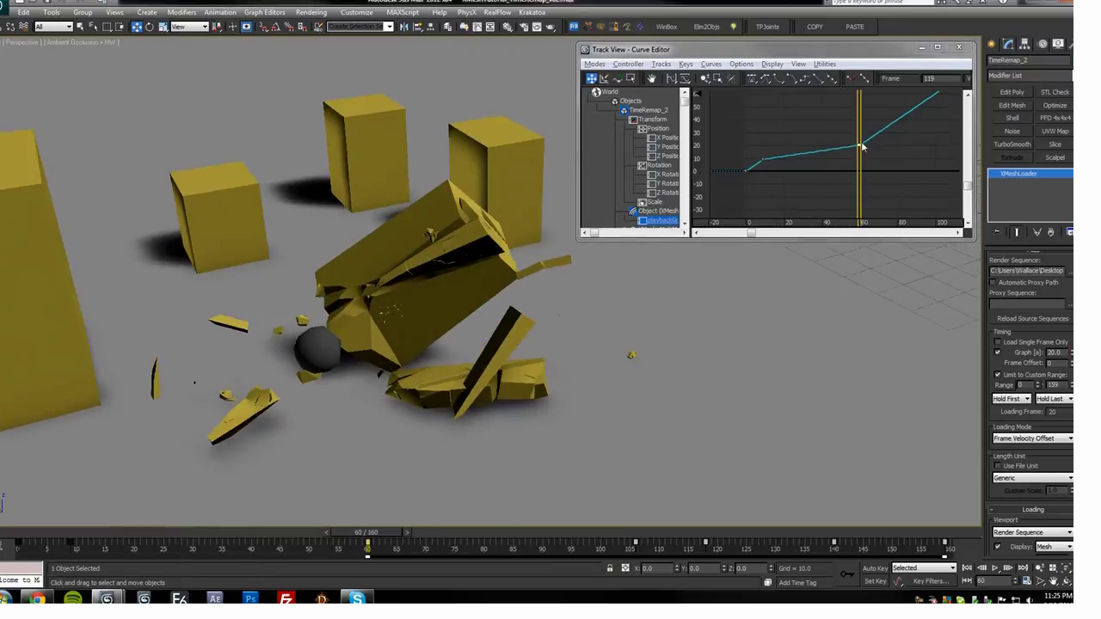
{"action": "mouse_move", "coordinate": [861, 144]}
{"action": "left_mouse_down"}
{"action": "mouse_move", "coordinate": [904, 142]}
{"action": "mouse_move", "coordinate": [850, 146]}
{"action": "mouse_move", "coordinate": [889, 148]}
{"action": "mouse_move", "coordinate": [878, 151]}
{"action": "left_mouse_up"}
{"action": "key", "text": "/"}
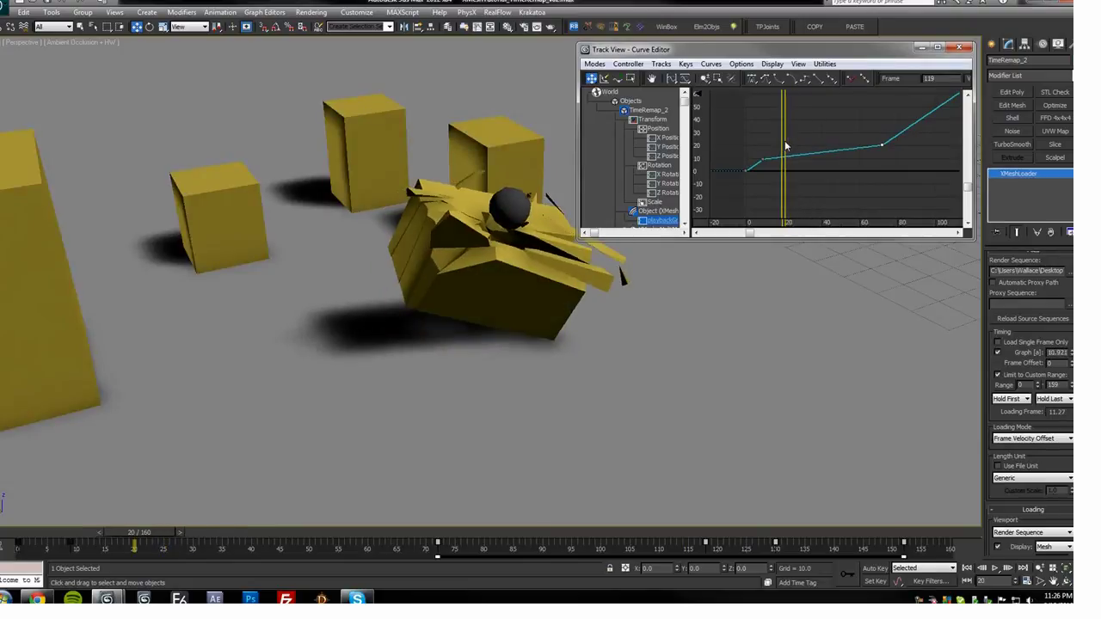
{"action": "left_click_drag", "start_coordinate": [799, 148], "coordinate": [796, 149]}
{"action": "middle_click_drag", "start_coordinate": [437, 308], "coordinate": [622, 379], "text": "alt"}
{"action": "scroll", "coordinate": [621, 377], "scroll_direction": "down", "scroll_amount": 2}
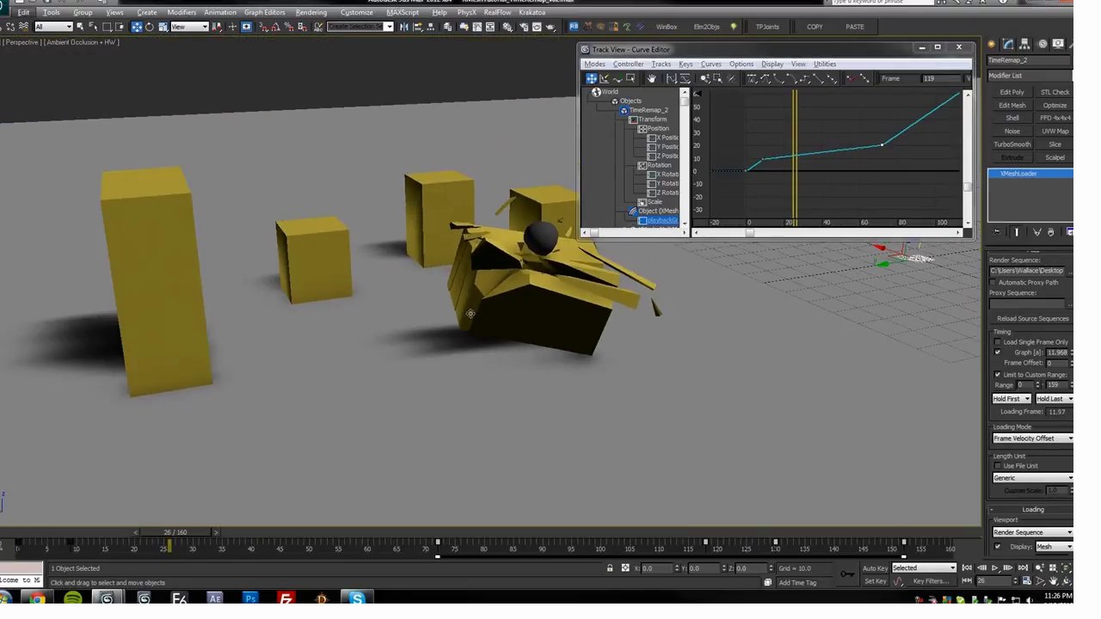
{"action": "mouse_move", "coordinate": [797, 146]}
{"action": "left_mouse_down"}
{"action": "mouse_move", "coordinate": [831, 151]}
{"action": "mouse_move", "coordinate": [792, 154]}
{"action": "mouse_move", "coordinate": [809, 156]}
{"action": "left_mouse_up"}
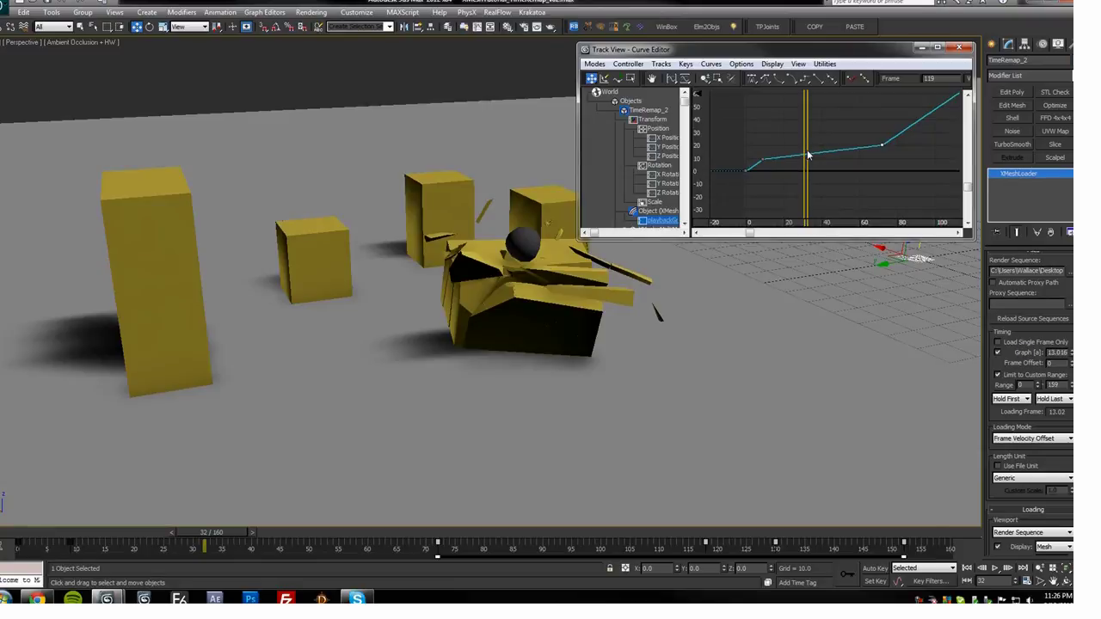
Step: Examine the XMesh Saver's frame step setting against the slowed fracture motion between frames 26 and 32
{"action": "left_click", "coordinate": [640, 27]}
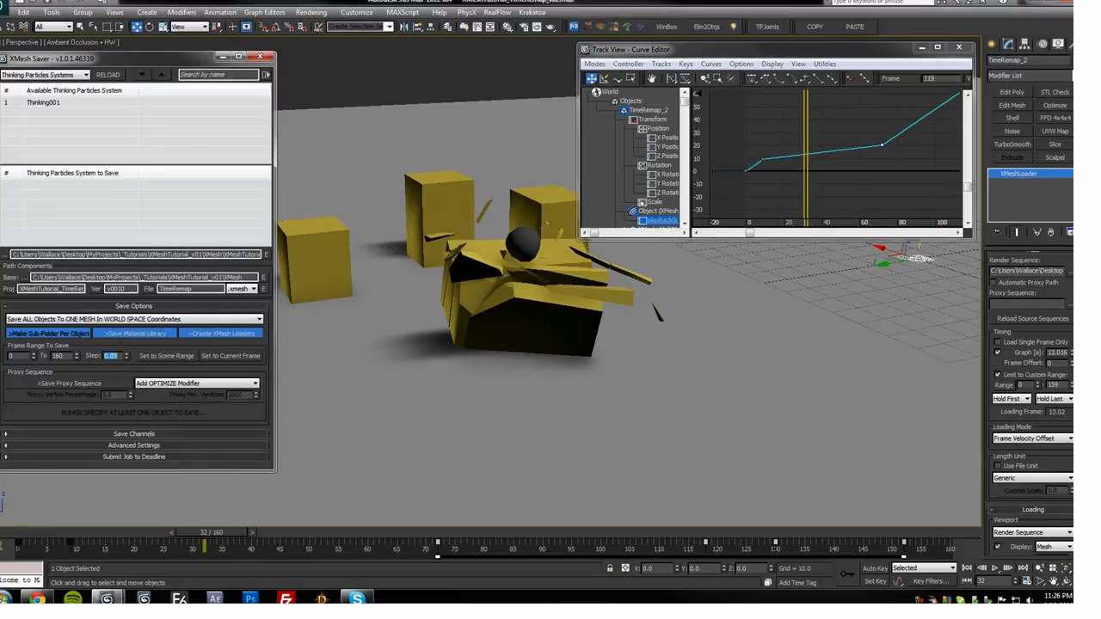
{"action": "left_click", "coordinate": [264, 58]}
{"action": "middle_click_drag", "start_coordinate": [414, 315], "coordinate": [456, 341]}
{"action": "scroll", "coordinate": [388, 325], "scroll_direction": "up", "scroll_amount": 1}
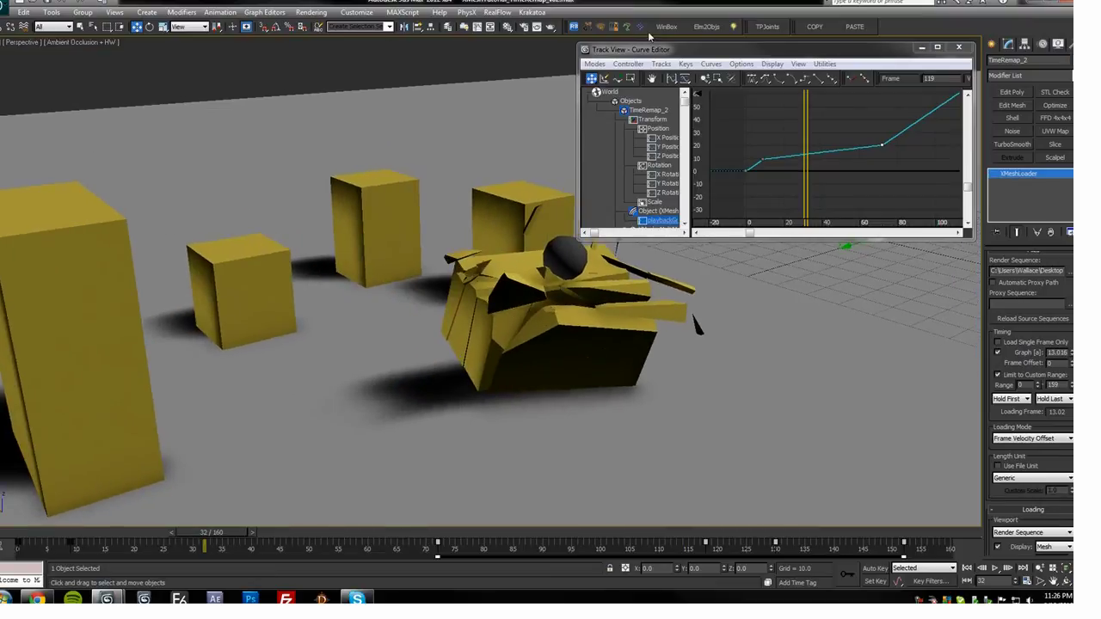
{"action": "mouse_move", "coordinate": [806, 147]}
{"action": "left_mouse_down"}
{"action": "mouse_move", "coordinate": [817, 148]}
{"action": "mouse_move", "coordinate": [793, 154]}
{"action": "left_mouse_up"}
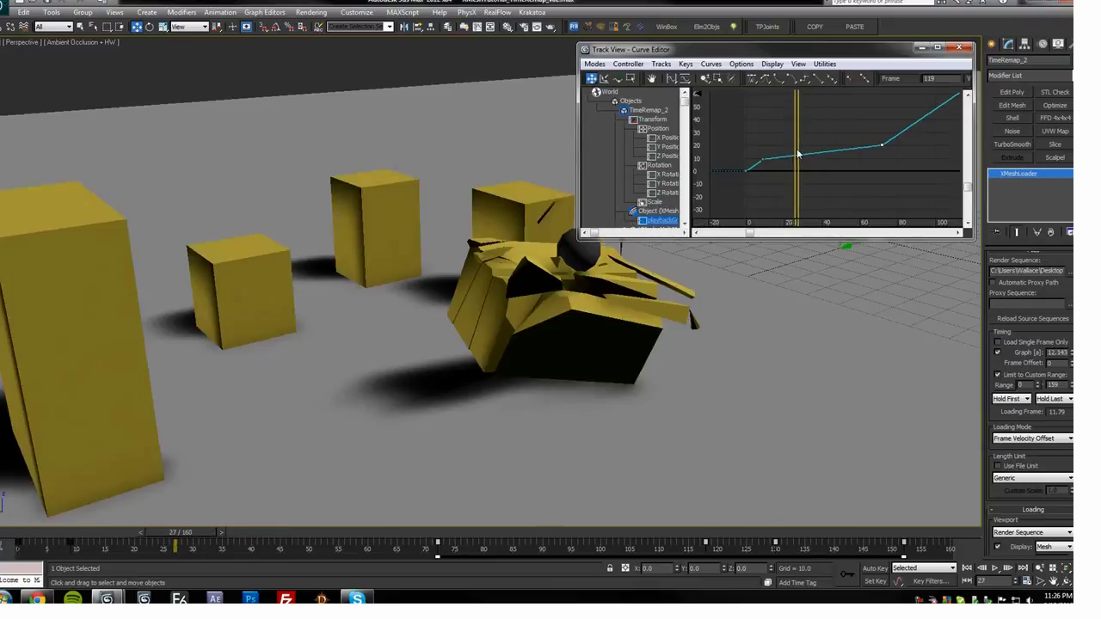
{"action": "left_click", "coordinate": [639, 28]}
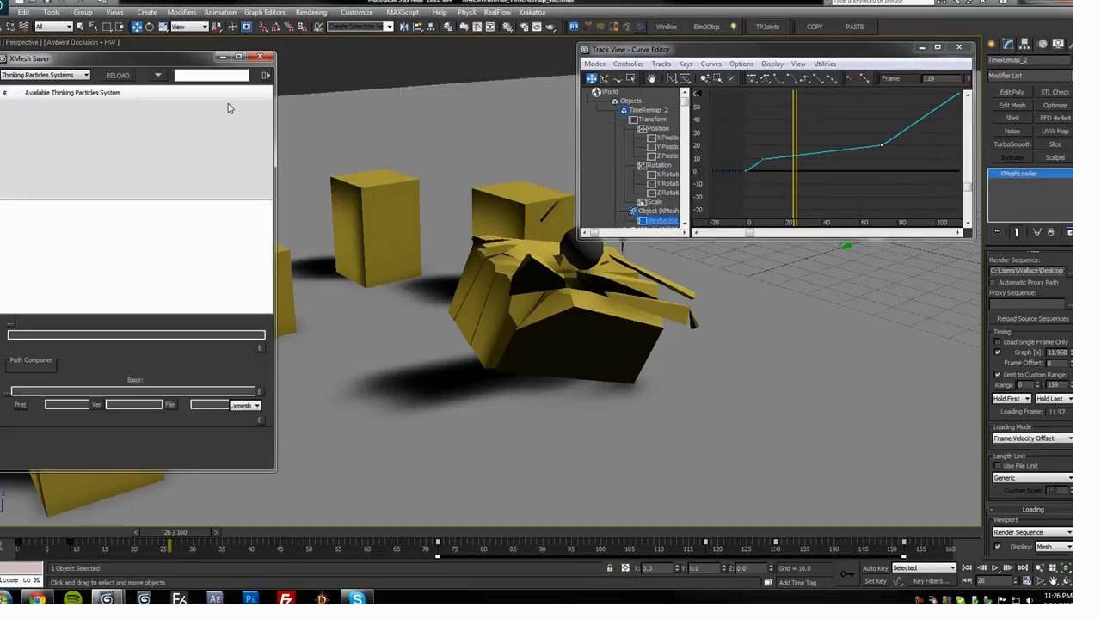
{"action": "left_click_drag", "start_coordinate": [176, 61], "coordinate": [182, 57]}
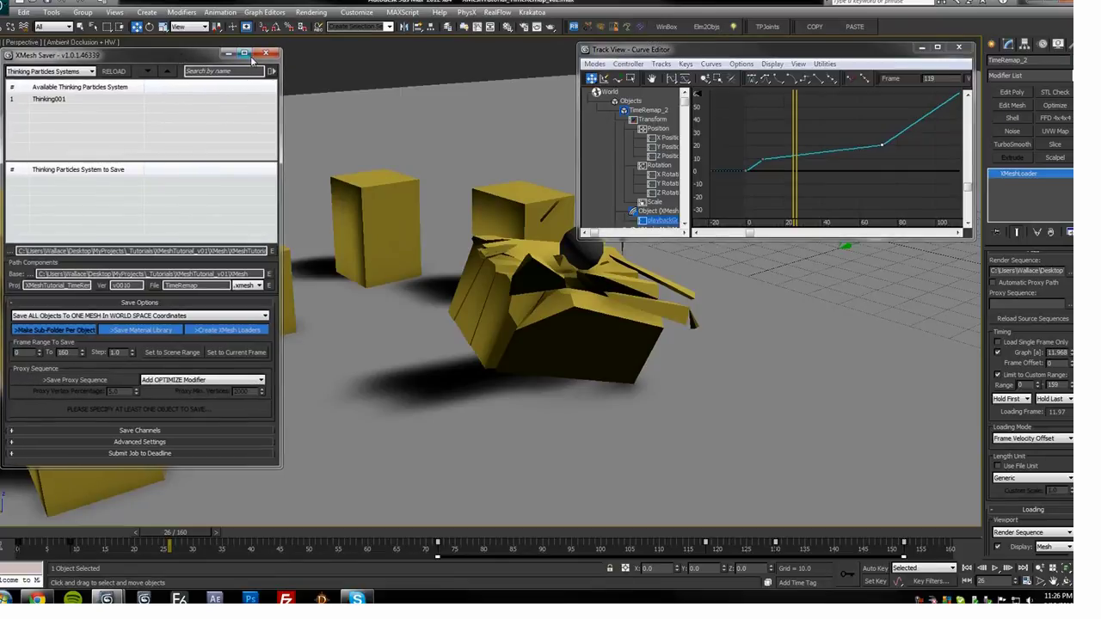
{"action": "middle_click_drag", "start_coordinate": [567, 323], "coordinate": [544, 324], "text": "alt"}
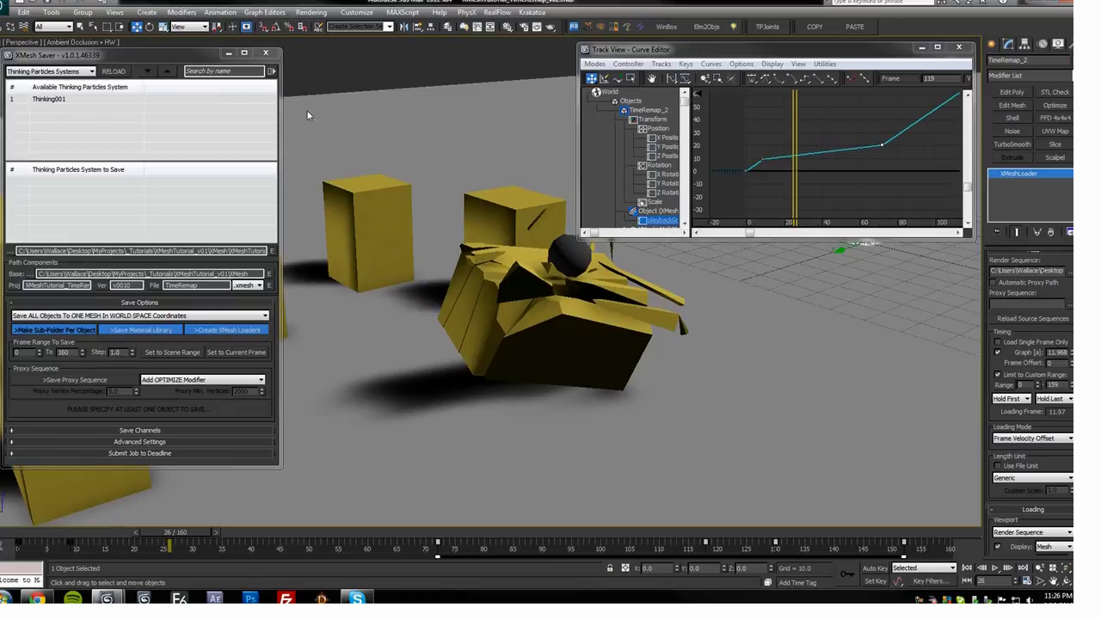
{"action": "left_click", "coordinate": [265, 54]}
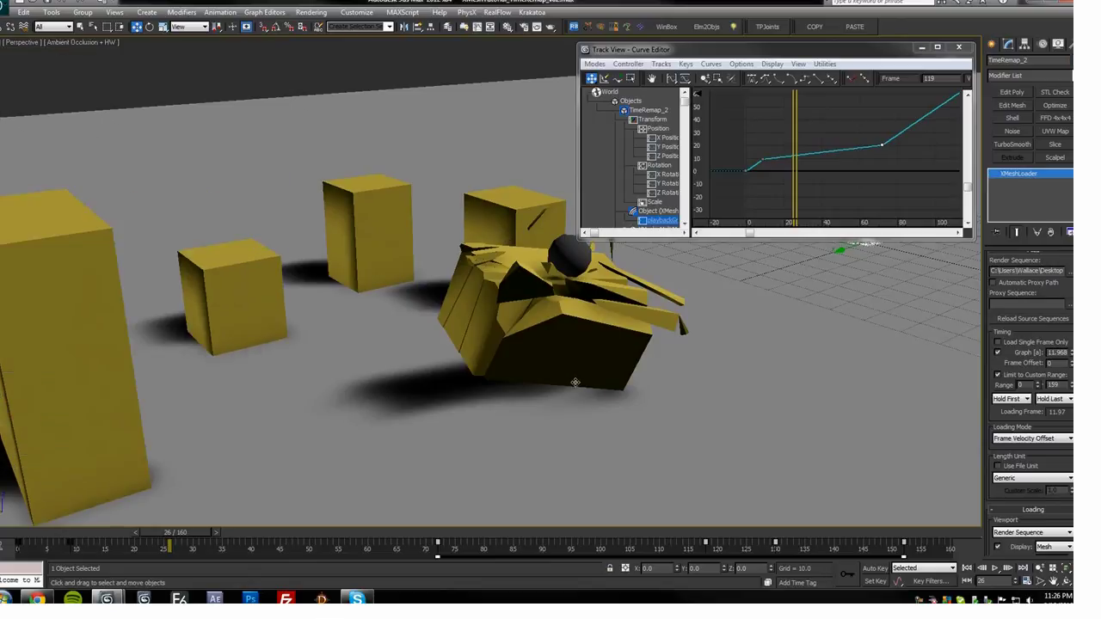
{"action": "middle_click_drag", "start_coordinate": [574, 382], "coordinate": [559, 382], "text": "alt"}
Step: Shift the playback graph keys from frame 72 onward to start at frame 82 and play the result to frame 110
{"action": "mouse_move", "coordinate": [799, 144]}
{"action": "left_mouse_down"}
{"action": "mouse_move", "coordinate": [789, 150]}
{"action": "mouse_move", "coordinate": [801, 111]}
{"action": "mouse_move", "coordinate": [820, 109]}
{"action": "mouse_move", "coordinate": [809, 112]}
{"action": "left_mouse_up"}
{"action": "left_click_drag", "start_coordinate": [885, 150], "coordinate": [901, 144]}
{"action": "mouse_move", "coordinate": [823, 140]}
{"action": "left_mouse_down"}
{"action": "mouse_move", "coordinate": [867, 139]}
{"action": "mouse_move", "coordinate": [841, 142]}
{"action": "left_mouse_up"}
{"action": "scroll", "coordinate": [469, 385], "scroll_direction": "down", "scroll_amount": 4}
{"action": "middle_click_drag", "start_coordinate": [469, 386], "coordinate": [505, 376], "text": "alt"}
{"action": "key", "text": "slash"}
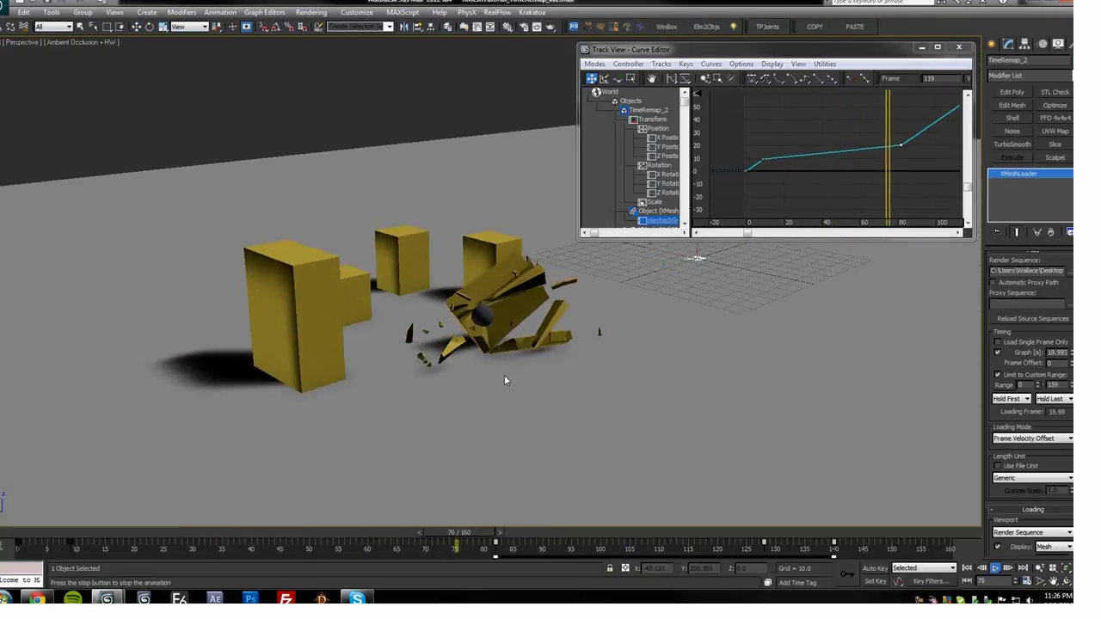
{"action": "key", "text": "slash"}
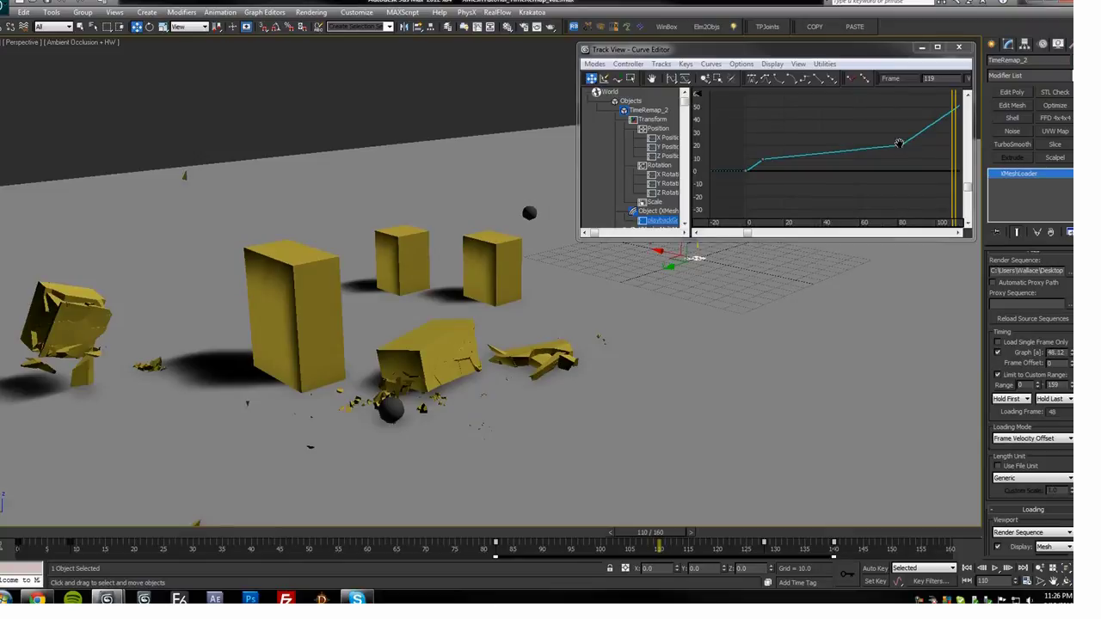
Step: Shift the playback graph keys from frame 140 onward by 76 frames to start at frame 216 and extend the animation range to frame 319
{"action": "scroll", "coordinate": [899, 141], "scroll_direction": "down", "scroll_amount": 4}
{"action": "scroll", "coordinate": [903, 139], "scroll_direction": "down", "scroll_amount": 3}
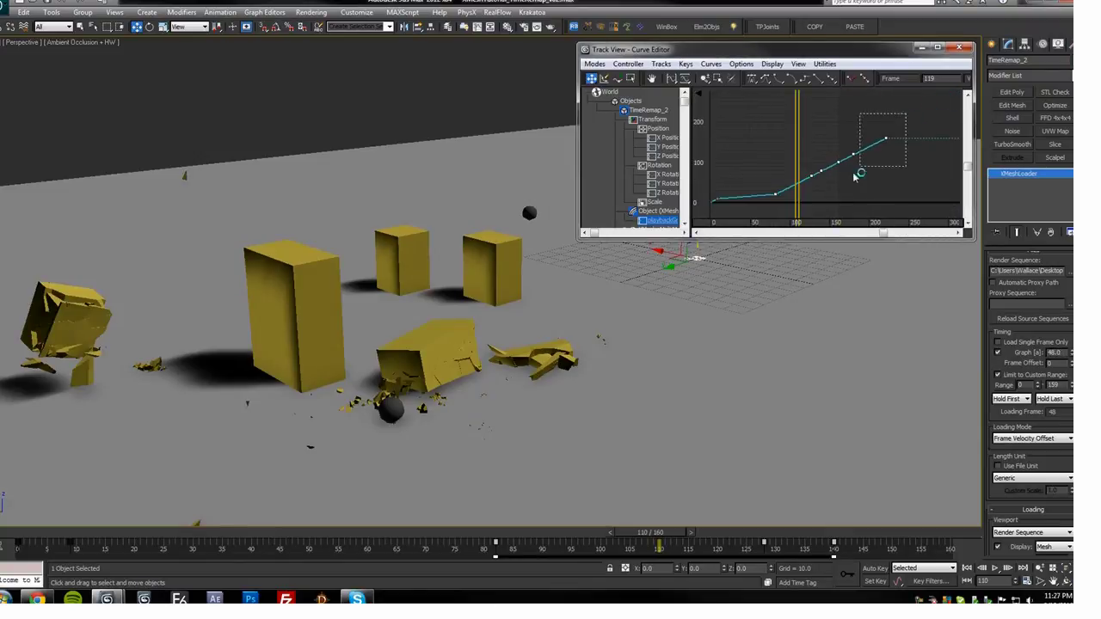
{"action": "middle_click_drag", "start_coordinate": [830, 170], "coordinate": [833, 157]}
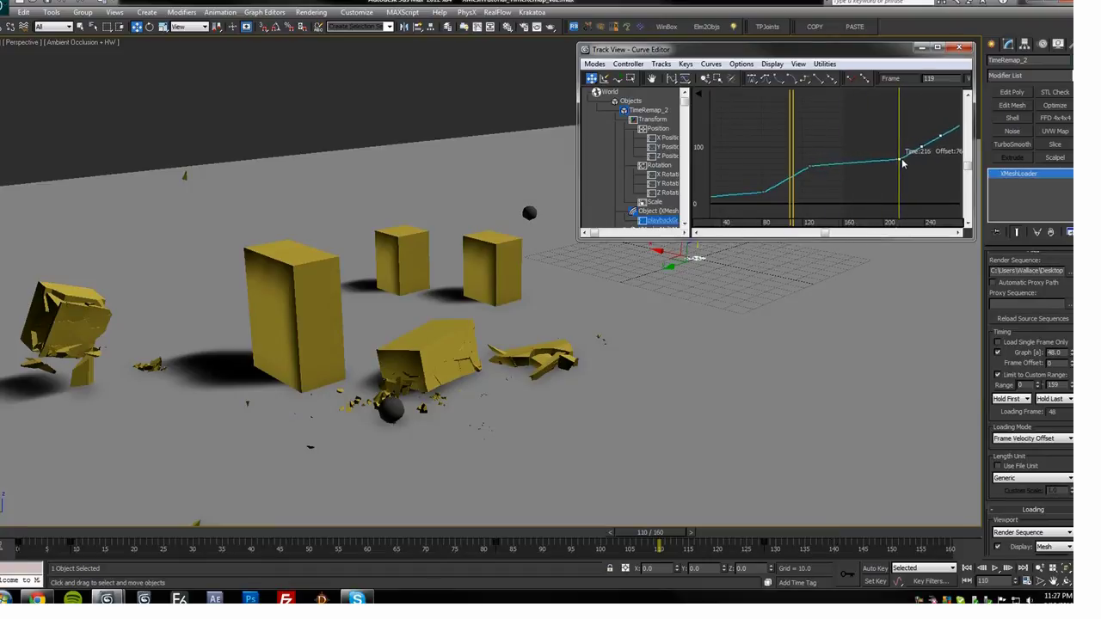
{"action": "right_click_drag", "start_coordinate": [931, 549], "coordinate": [833, 550], "text": "ctrl+alt"}
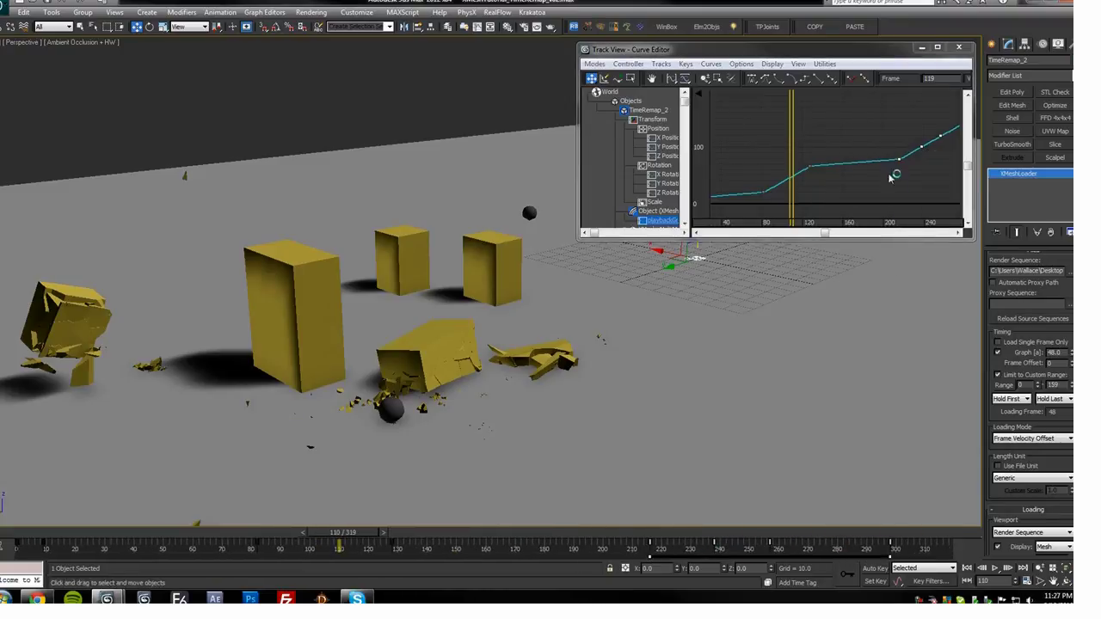
Step: Play the slowed second impact in sections from frame 110 to 227, examining the fracture from different angles
{"action": "middle_click_drag", "start_coordinate": [892, 177], "coordinate": [886, 178]}
{"action": "middle_click_drag", "start_coordinate": [467, 294], "coordinate": [517, 293]}
{"action": "scroll", "coordinate": [516, 292], "scroll_direction": "up", "scroll_amount": 3}
{"action": "key", "text": "/"}
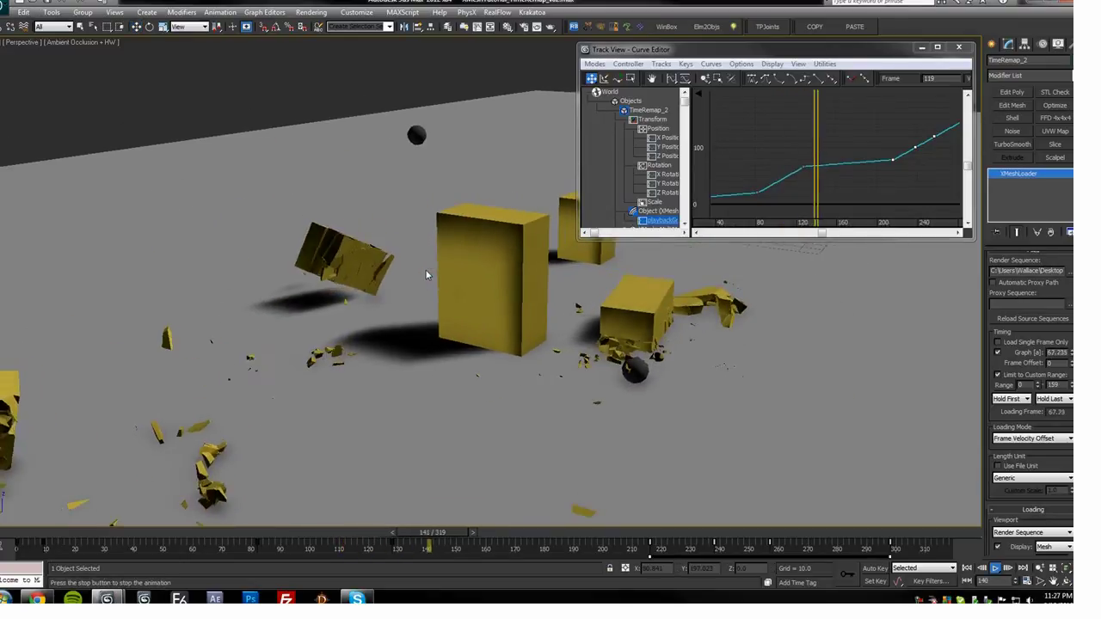
{"action": "key", "text": "/"}
{"action": "middle_click_drag", "start_coordinate": [657, 244], "coordinate": [544, 257], "text": "alt"}
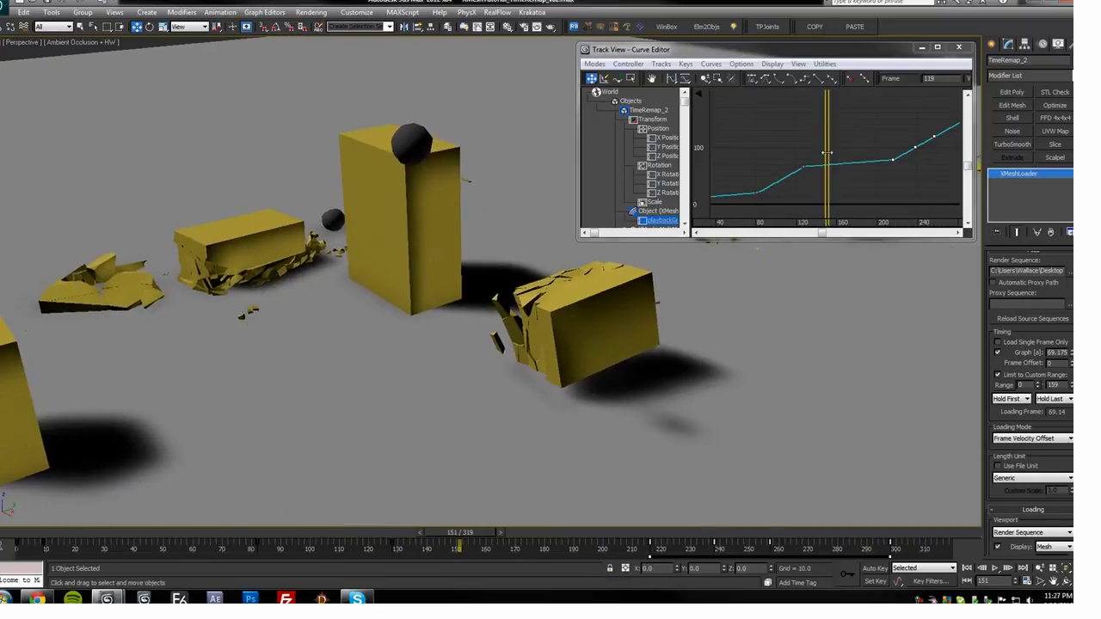
{"action": "key", "text": "/"}
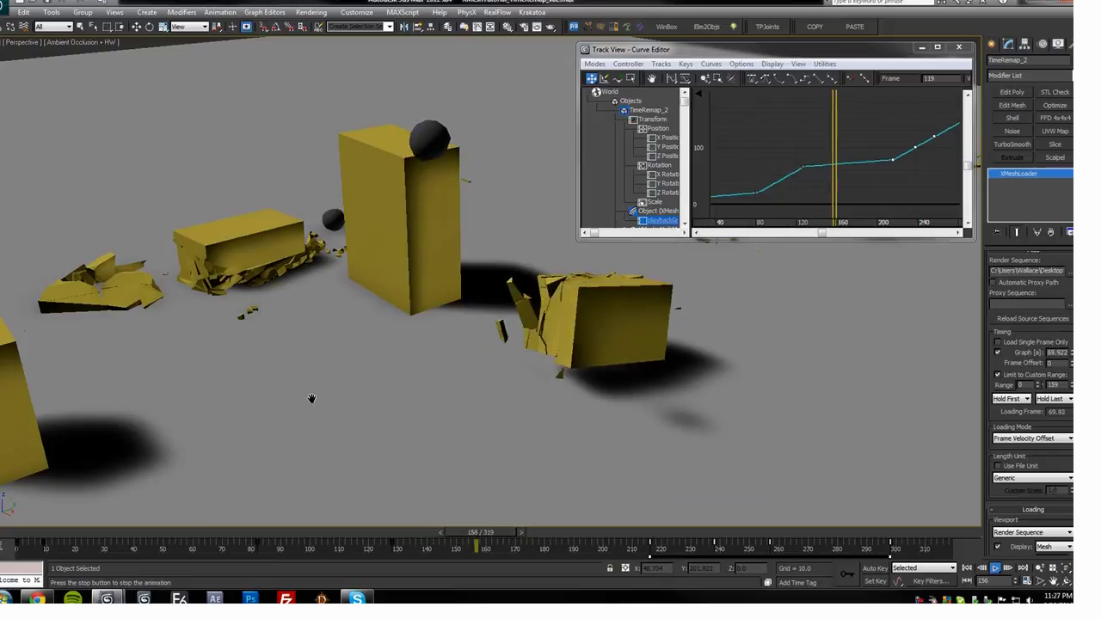
{"action": "key", "text": "/"}
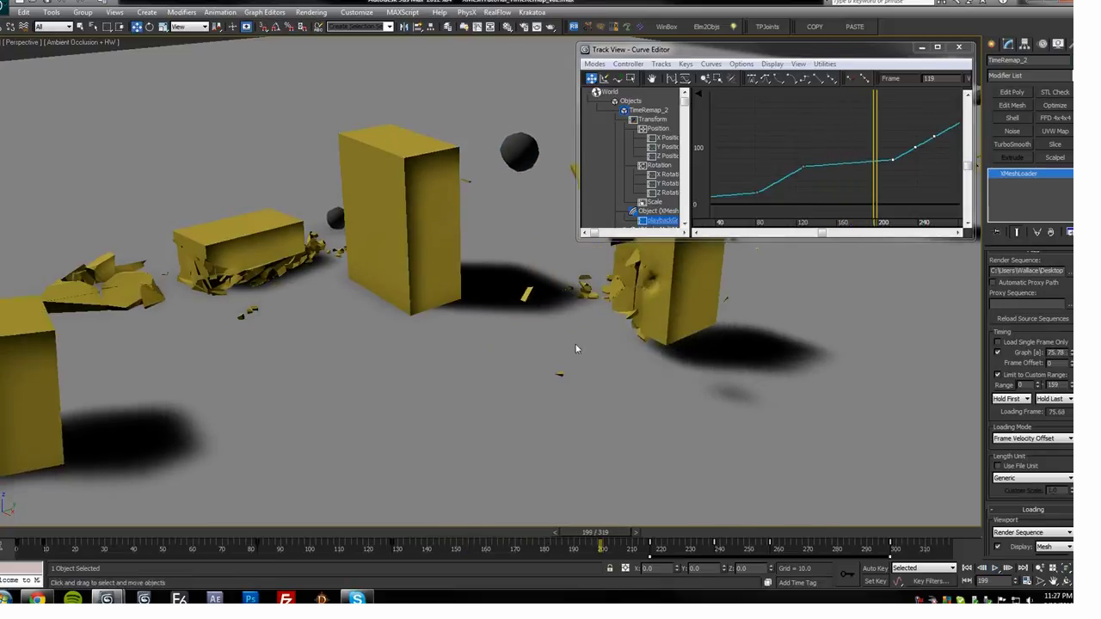
{"action": "middle_click_drag", "start_coordinate": [571, 352], "coordinate": [371, 405]}
{"action": "key", "text": "/"}
{"action": "key", "text": "/"}
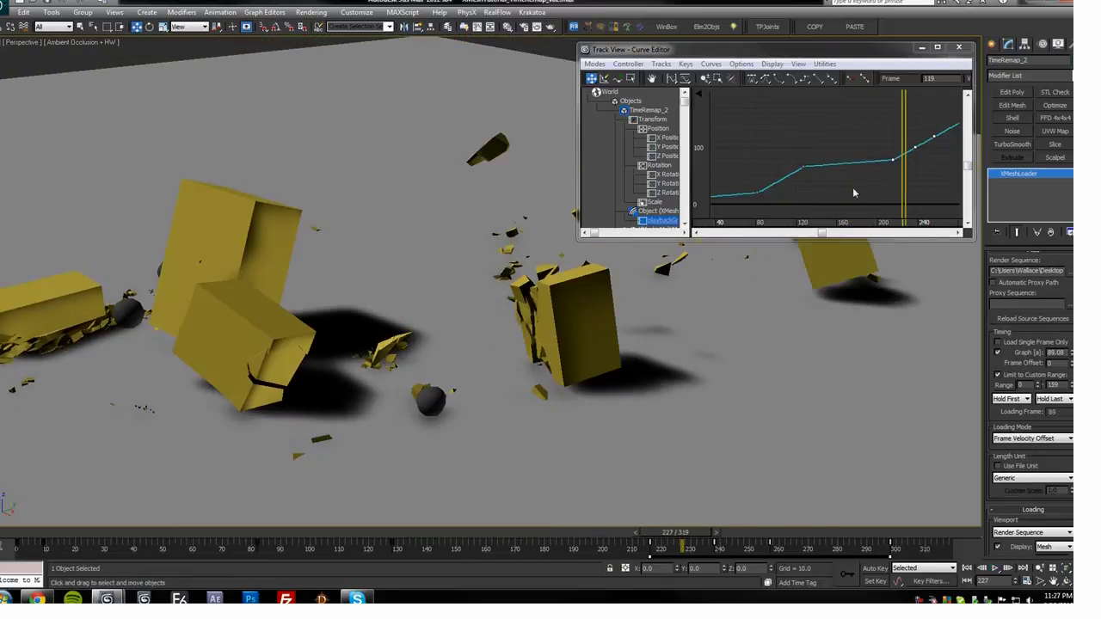
Step: Shift the playback graph keys from frame 216 onward to start at about frame 275 and replay the animation
{"action": "middle_click_drag", "start_coordinate": [854, 192], "coordinate": [825, 175]}
{"action": "left_click_drag", "start_coordinate": [849, 153], "coordinate": [908, 160]}
{"action": "middle_click_drag", "start_coordinate": [889, 148], "coordinate": [835, 147]}
{"action": "key", "text": "/"}
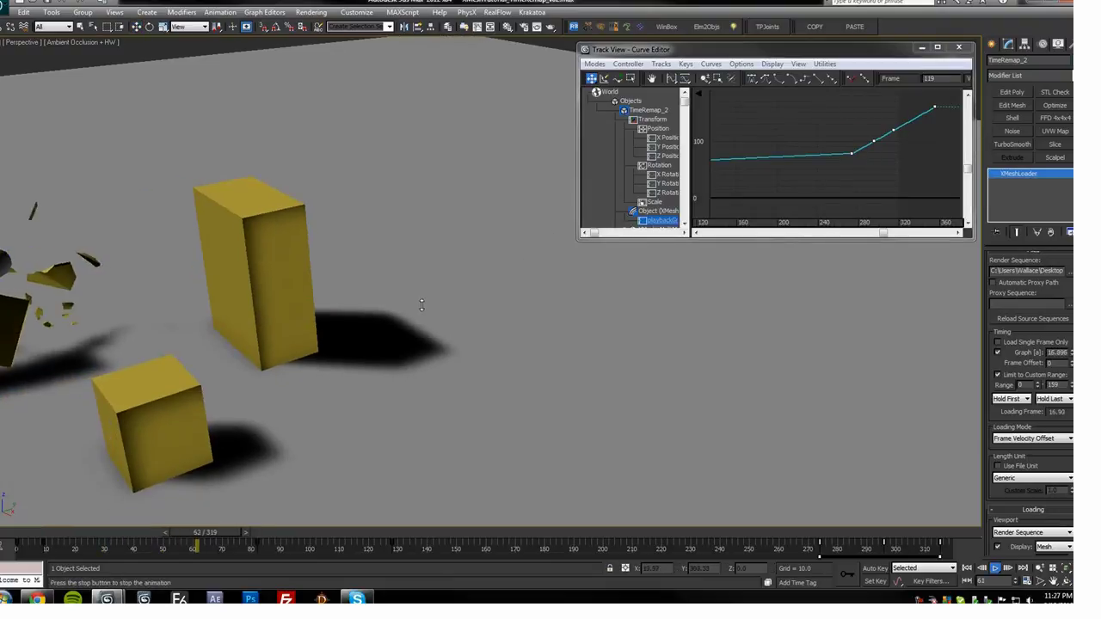
{"action": "scroll", "coordinate": [445, 280], "scroll_direction": "down", "scroll_amount": 3}
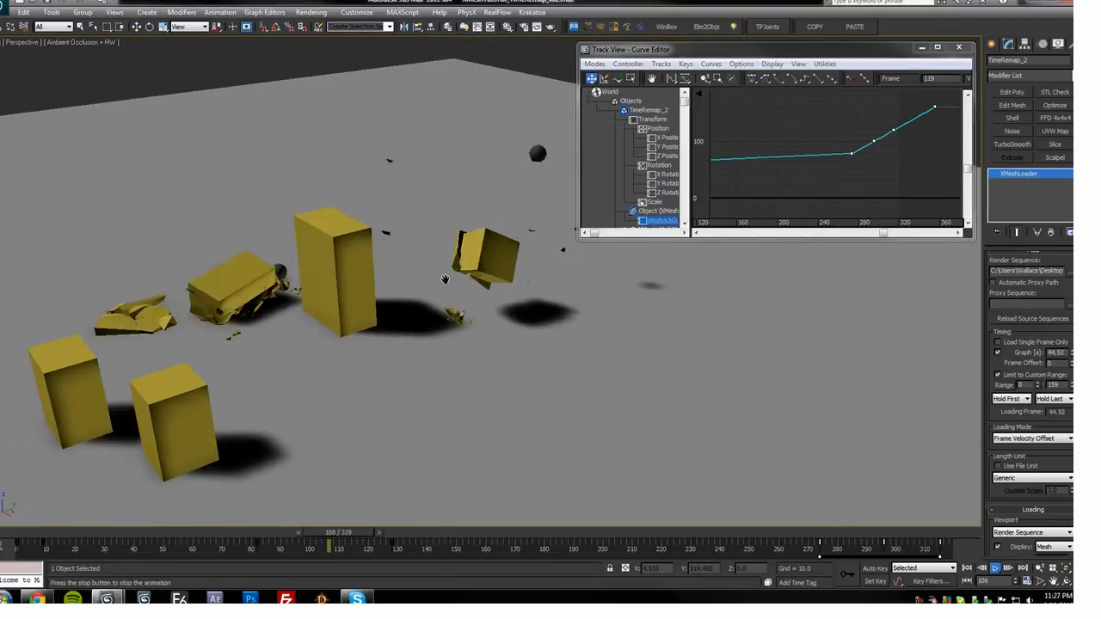
Step: Switch the viewport to wireframe and replay the slowed impact from about frame 108 to frame 286
{"action": "key", "text": "/"}
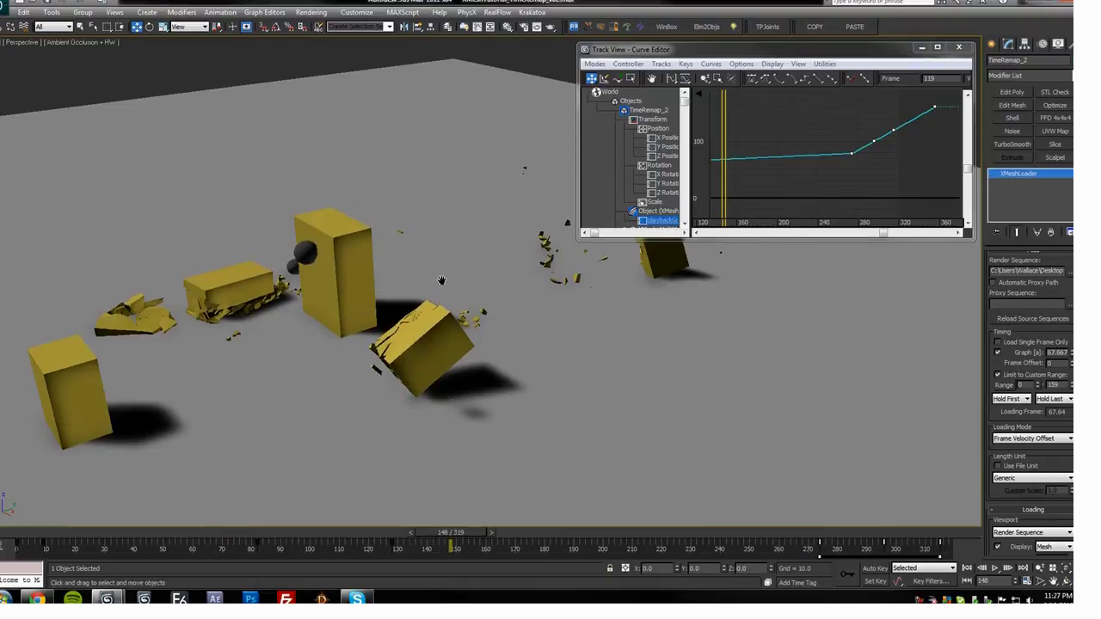
{"action": "key", "text": "F3"}
{"action": "left_click_drag", "start_coordinate": [435, 533], "coordinate": [337, 529]}
{"action": "key", "text": "/"}
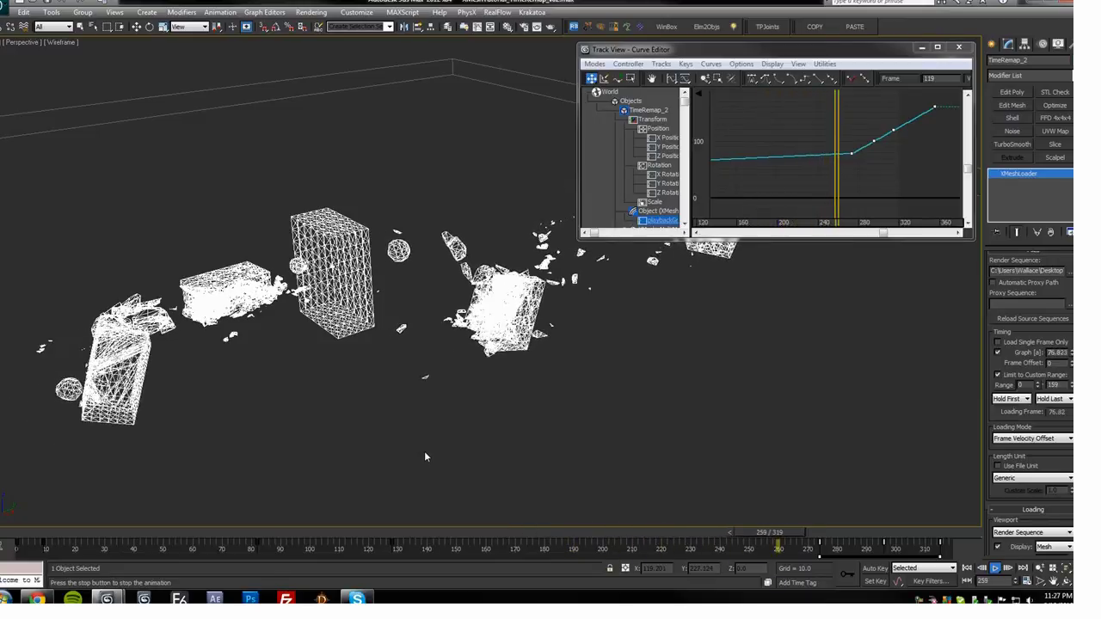
{"action": "key", "text": "/"}
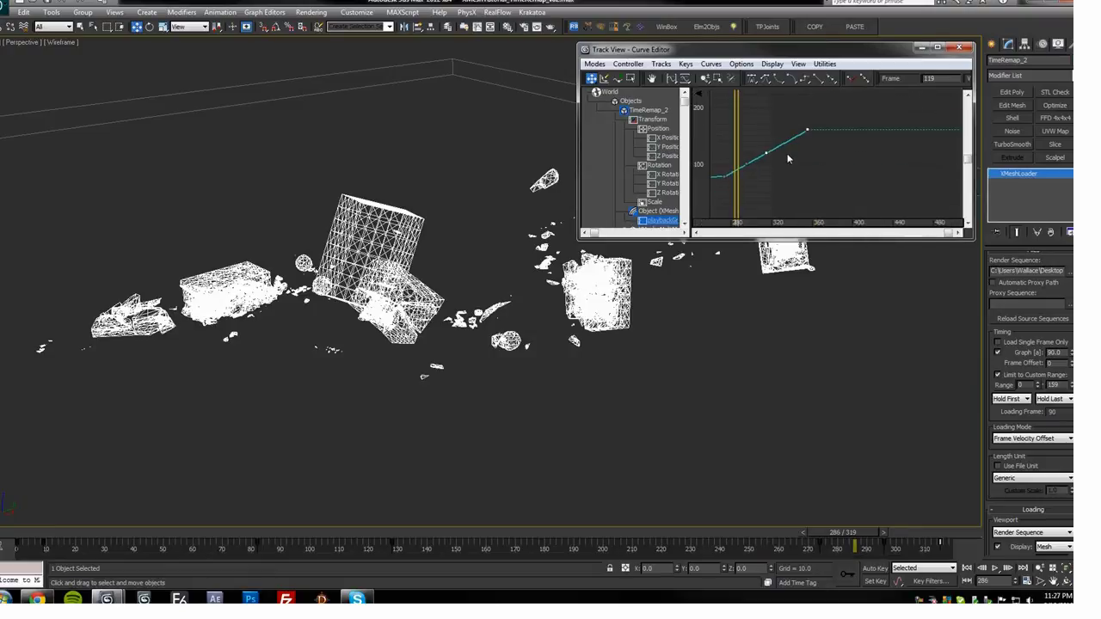
Step: Shift the last two playback graph keys to start at about frame 455, extend the animation range to frame 496, and play the result
{"action": "left_click_drag", "start_coordinate": [765, 154], "coordinate": [896, 158]}
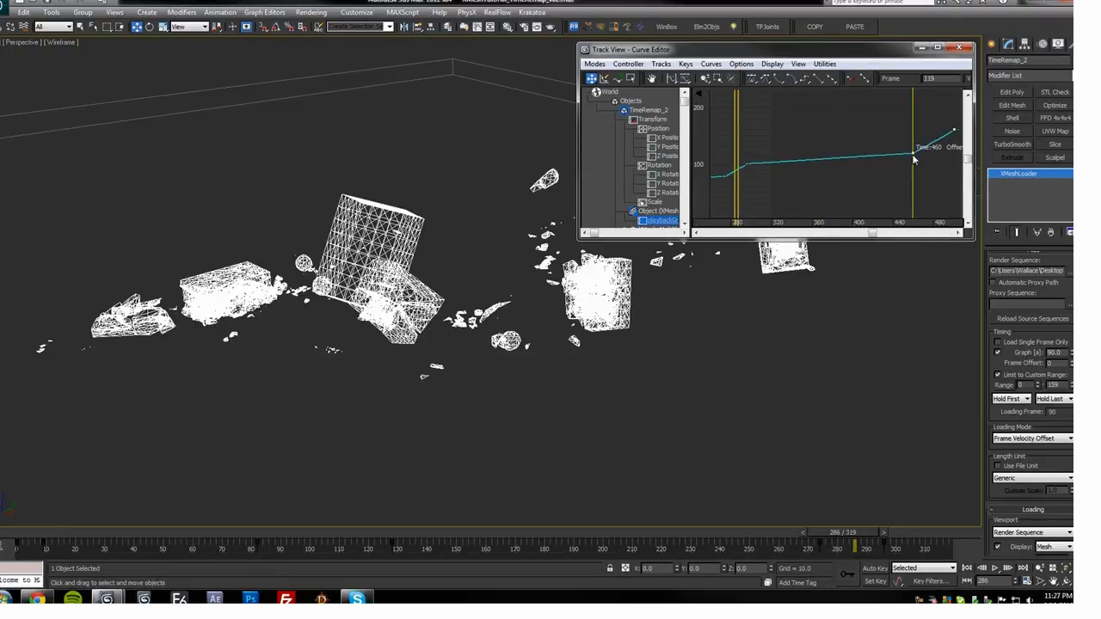
{"action": "right_click_drag", "start_coordinate": [928, 553], "coordinate": [414, 554], "text": "ctrl+alt"}
{"action": "middle_click_drag", "start_coordinate": [783, 161], "coordinate": [802, 159]}
{"action": "scroll", "coordinate": [528, 329], "scroll_direction": "up", "scroll_amount": 3}
{"action": "middle_click_drag", "start_coordinate": [528, 328], "coordinate": [426, 392], "text": "alt"}
{"action": "key", "text": "/"}
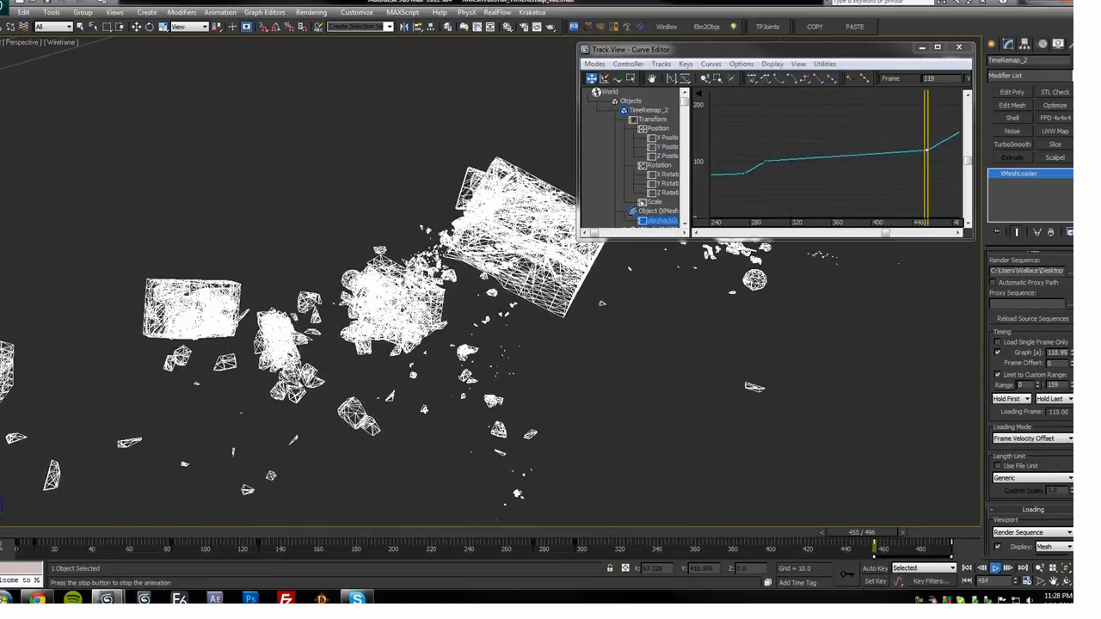
{"action": "key", "text": "Escape"}
Step: Set the playback graph key at frame 9 to Auto tangents and adjust its outgoing handle to ease into the slow motion
{"action": "middle_click_drag", "start_coordinate": [831, 154], "coordinate": [912, 132]}
{"action": "scroll", "coordinate": [852, 153], "scroll_direction": "down", "scroll_amount": 4}
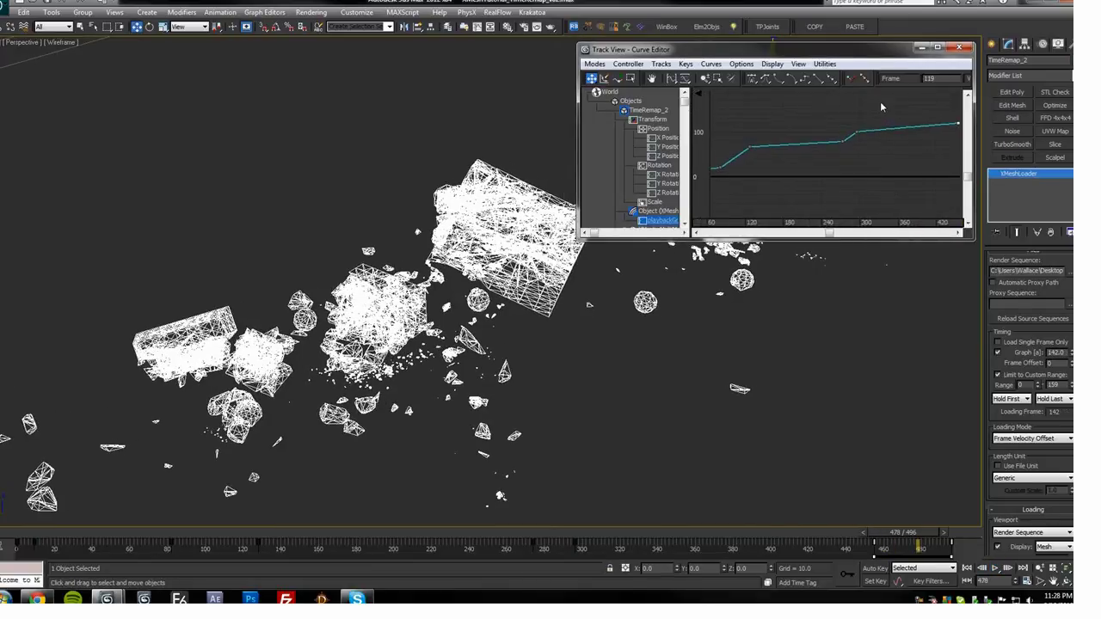
{"action": "middle_click_drag", "start_coordinate": [880, 159], "coordinate": [870, 165]}
{"action": "left_click_drag", "start_coordinate": [939, 121], "coordinate": [781, 129]}
{"action": "scroll", "coordinate": [790, 204], "scroll_direction": "up", "scroll_amount": 5}
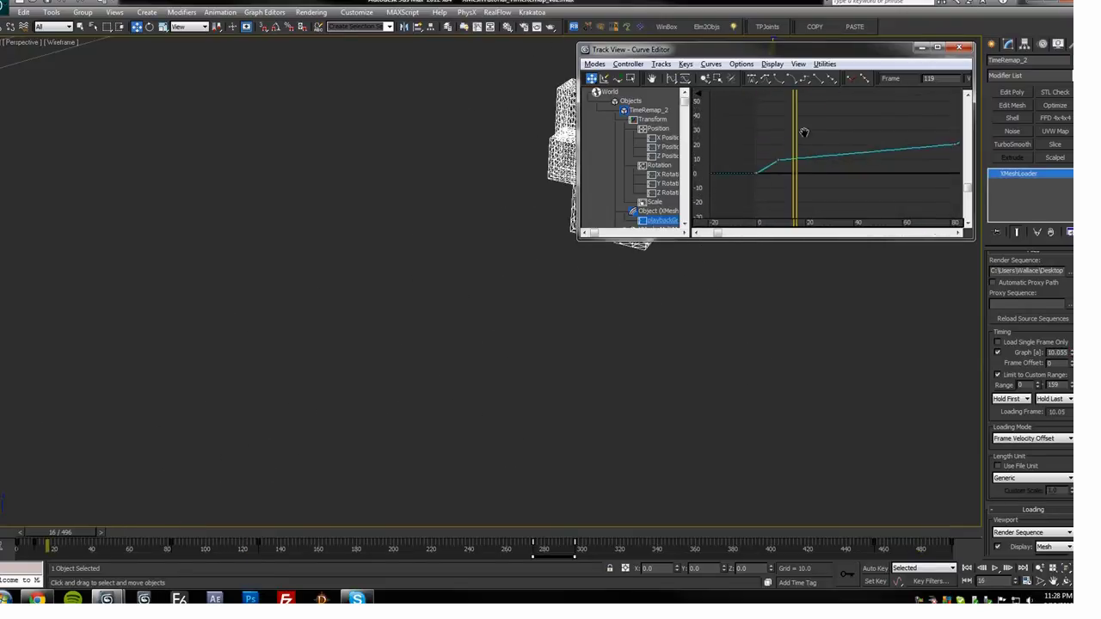
{"action": "middle_click_drag", "start_coordinate": [451, 221], "coordinate": [410, 289], "text": "alt"}
{"action": "middle_click_drag", "start_coordinate": [566, 252], "coordinate": [328, 399]}
{"action": "scroll", "coordinate": [425, 310], "scroll_direction": "up", "scroll_amount": 3}
{"action": "left_click_drag", "start_coordinate": [815, 148], "coordinate": [792, 166]}
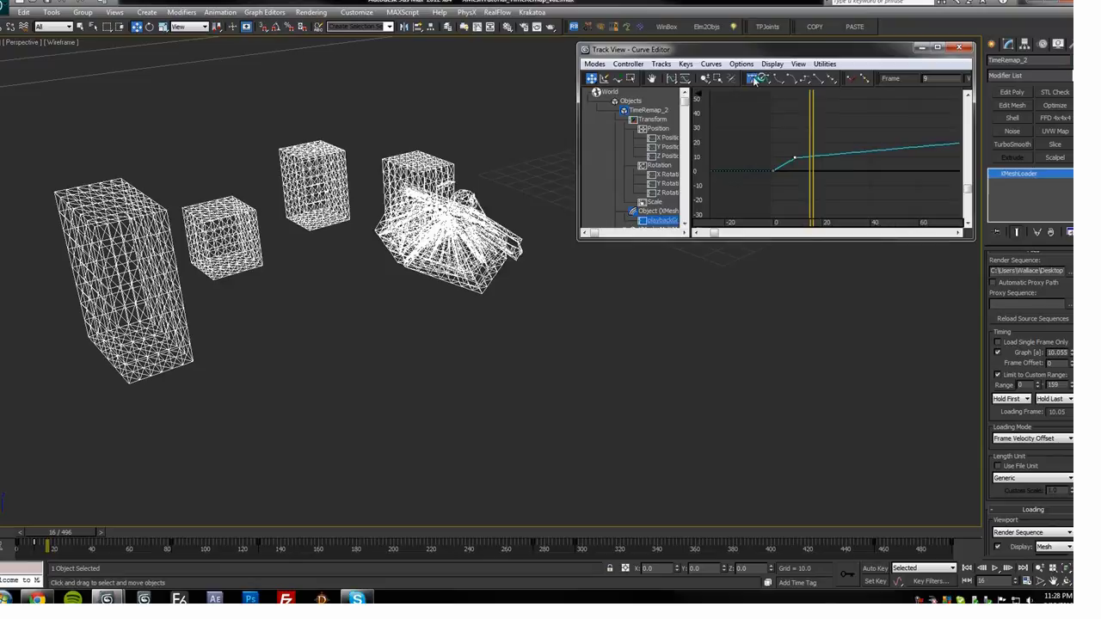
{"action": "left_click_drag", "start_coordinate": [859, 138], "coordinate": [813, 147]}
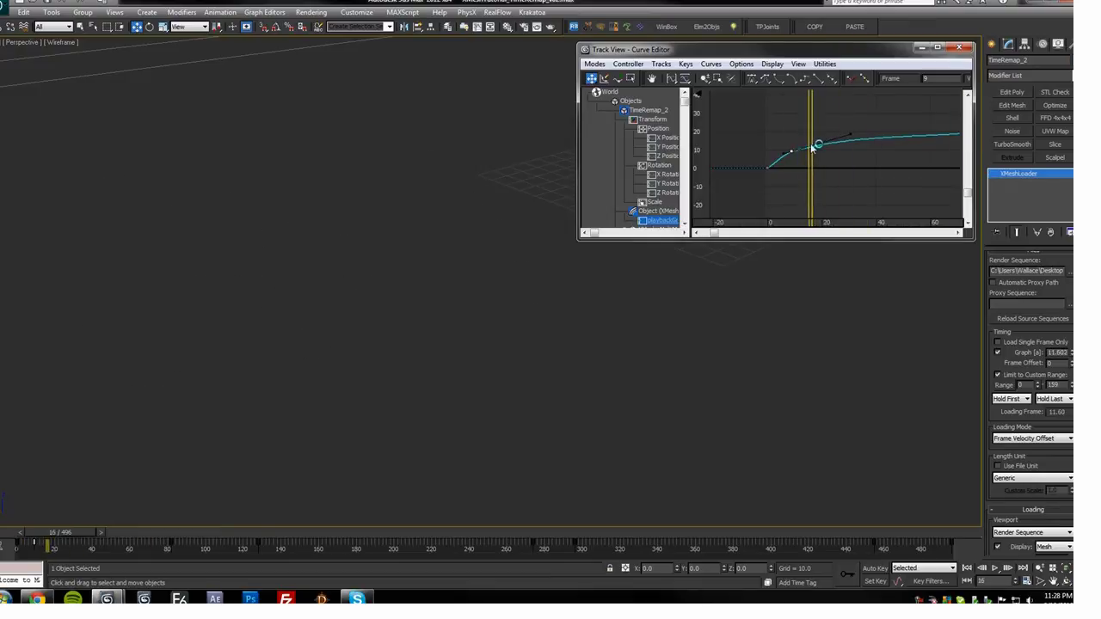
{"action": "middle_click_drag", "start_coordinate": [406, 341], "coordinate": [514, 295]}
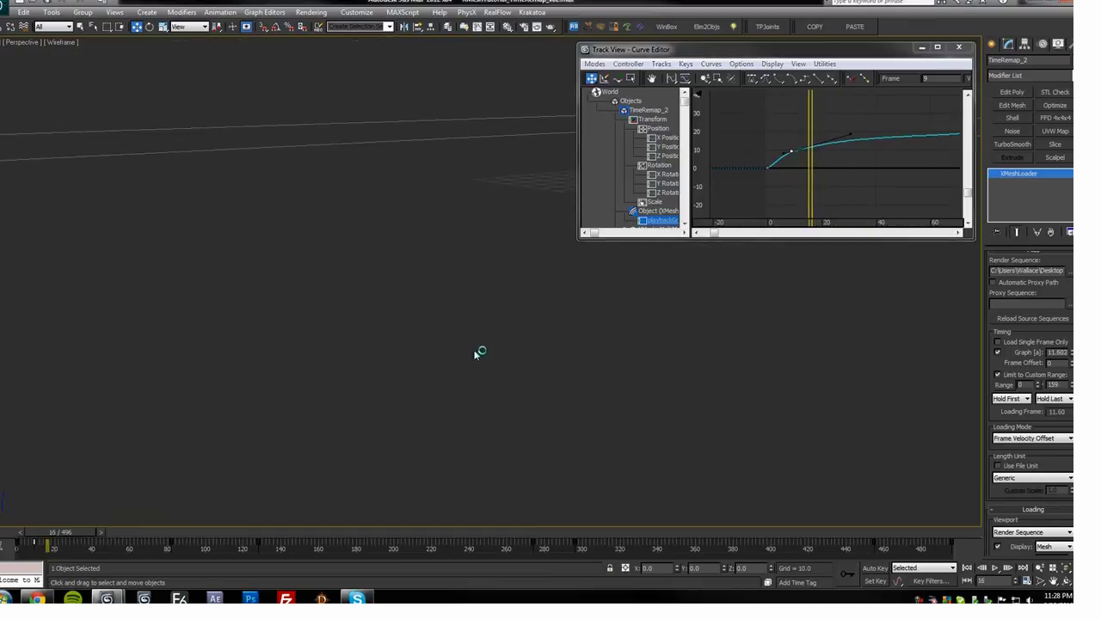
{"action": "mouse_move", "coordinate": [97, 528]}
{"action": "middle_mouse_down"}
{"action": "mouse_move", "coordinate": [364, 266]}
{"action": "mouse_move", "coordinate": [386, 455]}
{"action": "mouse_move", "coordinate": [491, 499]}
{"action": "middle_mouse_up"}
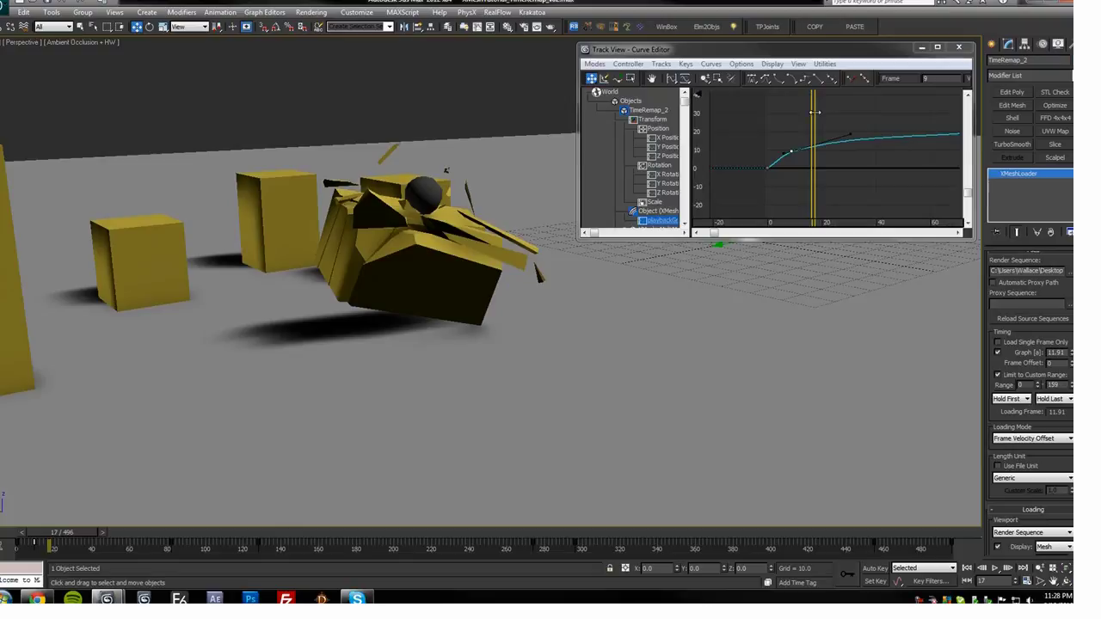
Step: Play the first impact from the start to frame 30 and refine the outgoing tangent handle of the frame 9 key
{"action": "key", "text": "Home"}
{"action": "key", "text": "/"}
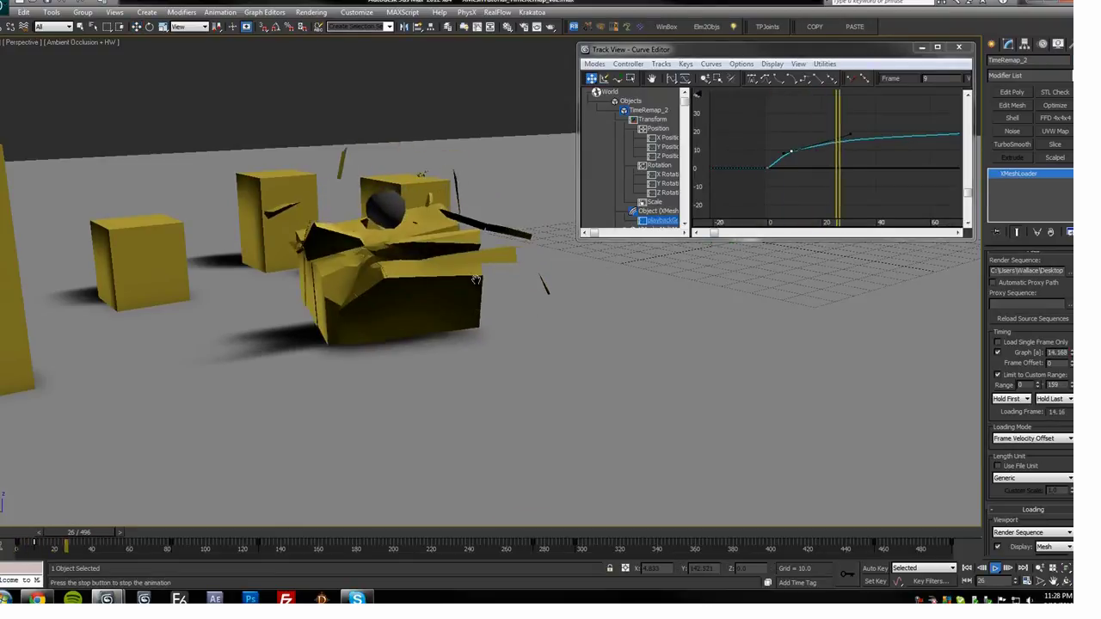
{"action": "key", "text": "/"}
{"action": "left_click", "coordinate": [812, 143]}
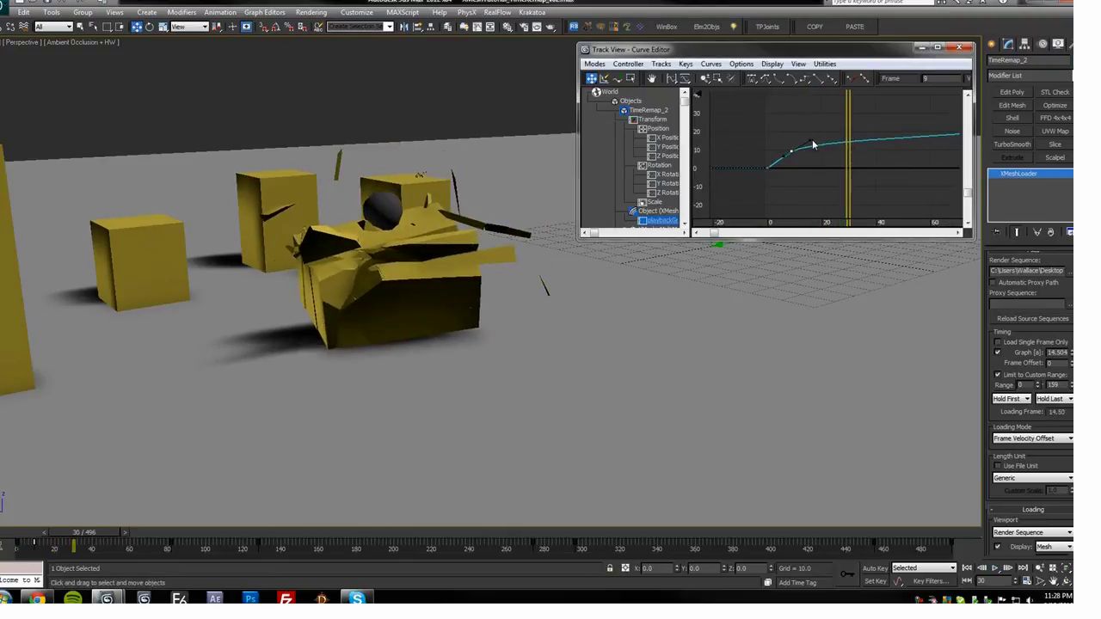
{"action": "left_click_drag", "start_coordinate": [817, 145], "coordinate": [792, 151]}
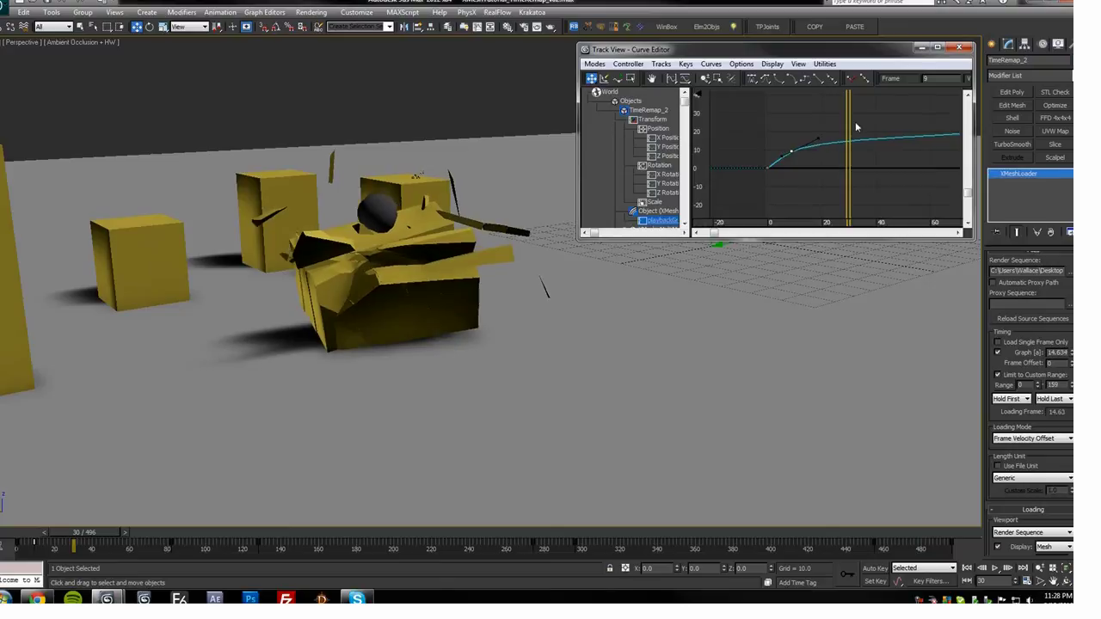
Step: Replay the eased first impact from the start to frame 80
{"action": "middle_click_drag", "start_coordinate": [876, 123], "coordinate": [835, 136]}
{"action": "left_click_drag", "start_coordinate": [809, 128], "coordinate": [863, 128]}
{"action": "key", "text": "Home"}
{"action": "key", "text": "/"}
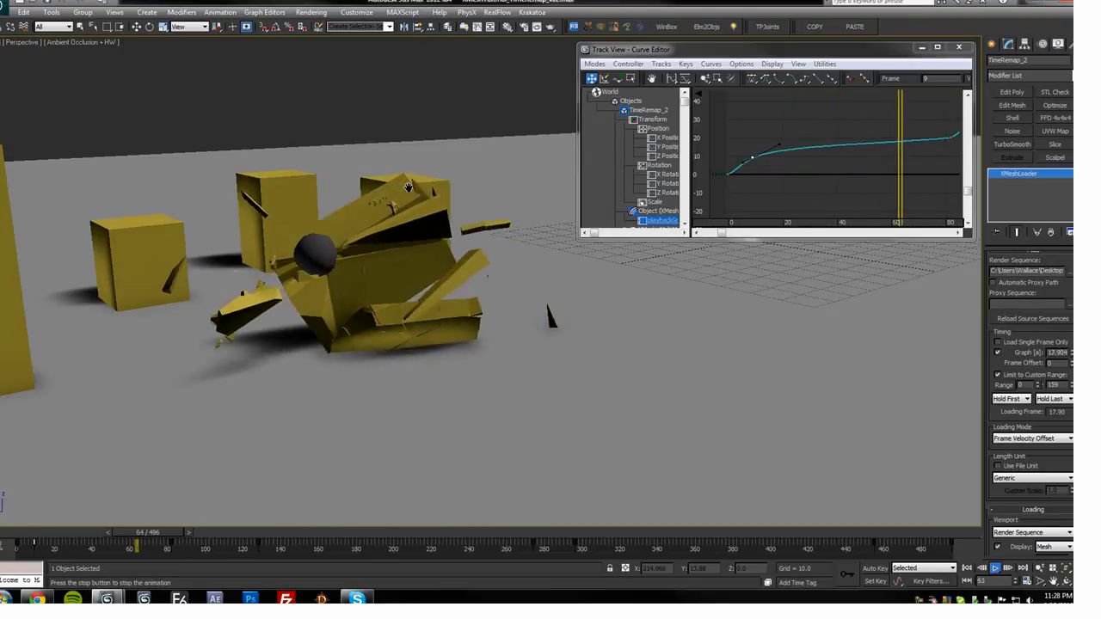
{"action": "key", "text": "/"}
Step: Smooth the playback graph key at frame 82 and lengthen its outgoing tangent handle to ease out of the slow motion
{"action": "middle_click_drag", "start_coordinate": [945, 139], "coordinate": [800, 157]}
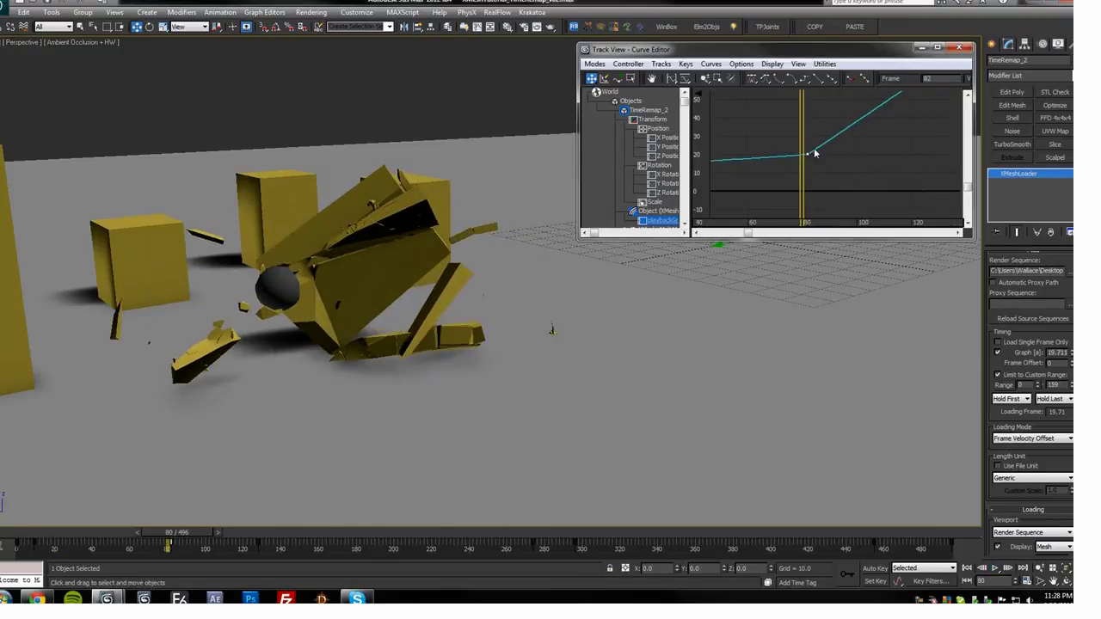
{"action": "left_click_drag", "start_coordinate": [744, 173], "coordinate": [782, 159]}
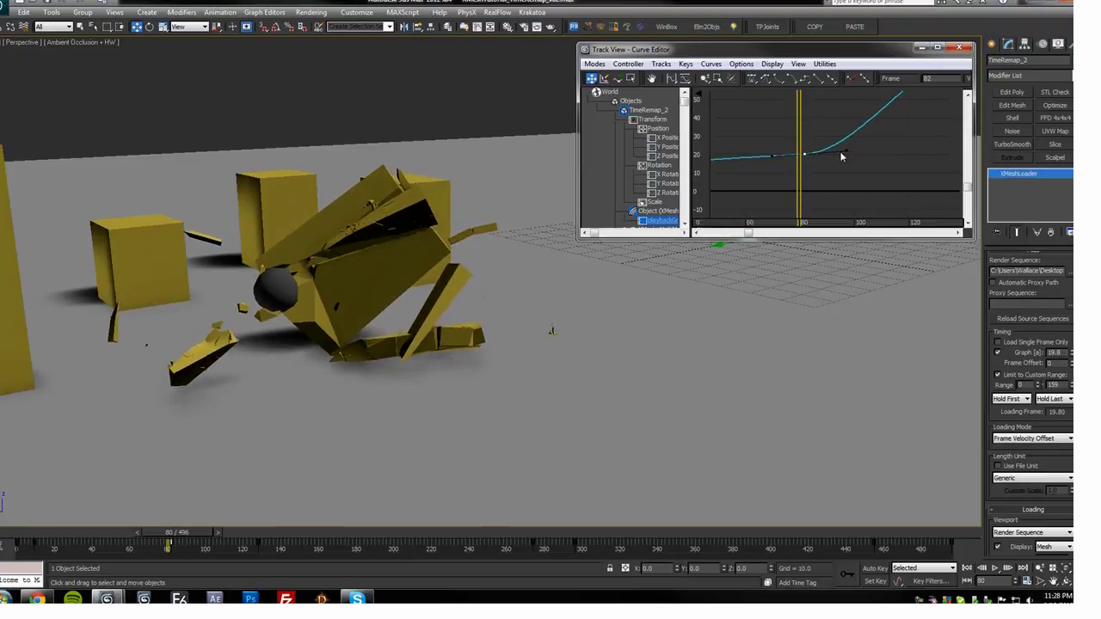
{"action": "left_click_drag", "start_coordinate": [848, 151], "coordinate": [888, 153]}
{"action": "middle_click_drag", "start_coordinate": [831, 145], "coordinate": [874, 132]}
{"action": "scroll", "coordinate": [901, 115], "scroll_direction": "down", "scroll_amount": 1}
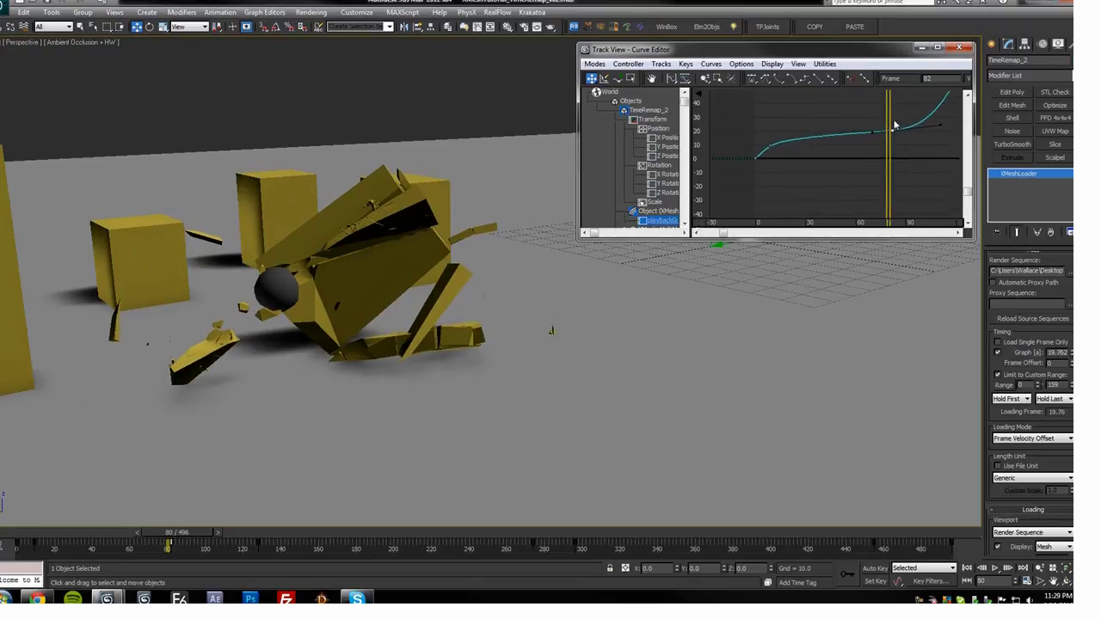
Step: Play and scrub the animation around frame 82 to check the eased return to full speed
{"action": "left_click_drag", "start_coordinate": [892, 122], "coordinate": [715, 120]}
{"action": "scroll", "coordinate": [397, 252], "scroll_direction": "down", "scroll_amount": 1}
{"action": "key", "text": "slash"}
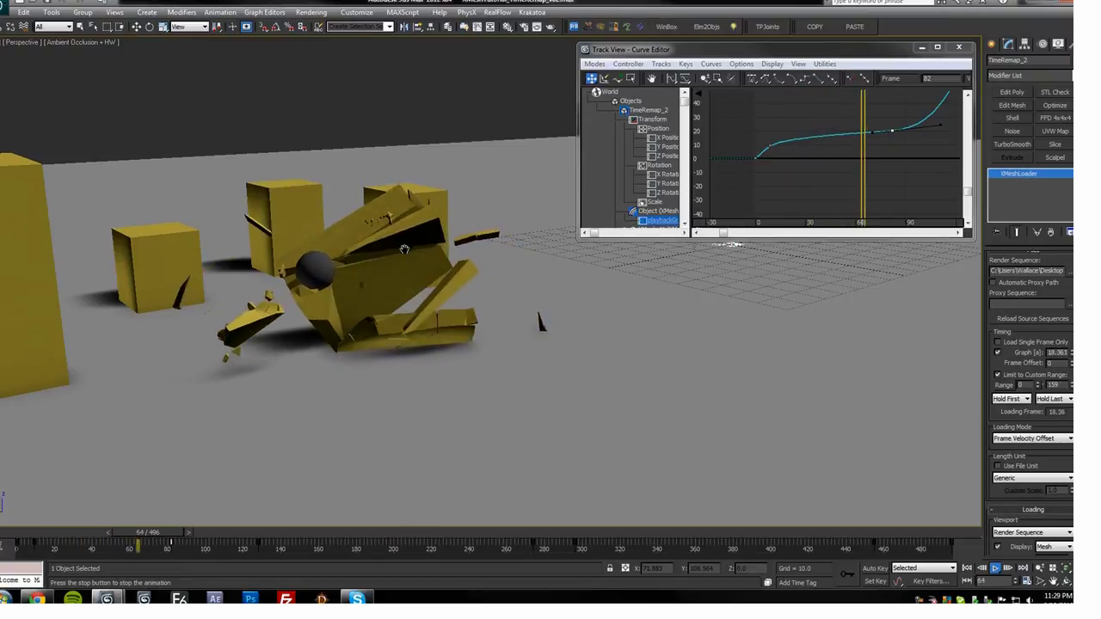
{"action": "mouse_move", "coordinate": [226, 532]}
{"action": "left_mouse_down"}
{"action": "mouse_move", "coordinate": [172, 533]}
{"action": "mouse_move", "coordinate": [245, 533]}
{"action": "mouse_move", "coordinate": [185, 532]}
{"action": "mouse_move", "coordinate": [217, 526]}
{"action": "left_mouse_up"}
Step: Try linear tangents on the frame 82 key, play through the abrupt speed change, and undo the tangent change
{"action": "middle_click_drag", "start_coordinate": [941, 125], "coordinate": [846, 173]}
{"action": "scroll", "coordinate": [863, 152], "scroll_direction": "up", "scroll_amount": 4}
{"action": "middle_click_drag", "start_coordinate": [750, 147], "coordinate": [800, 127]}
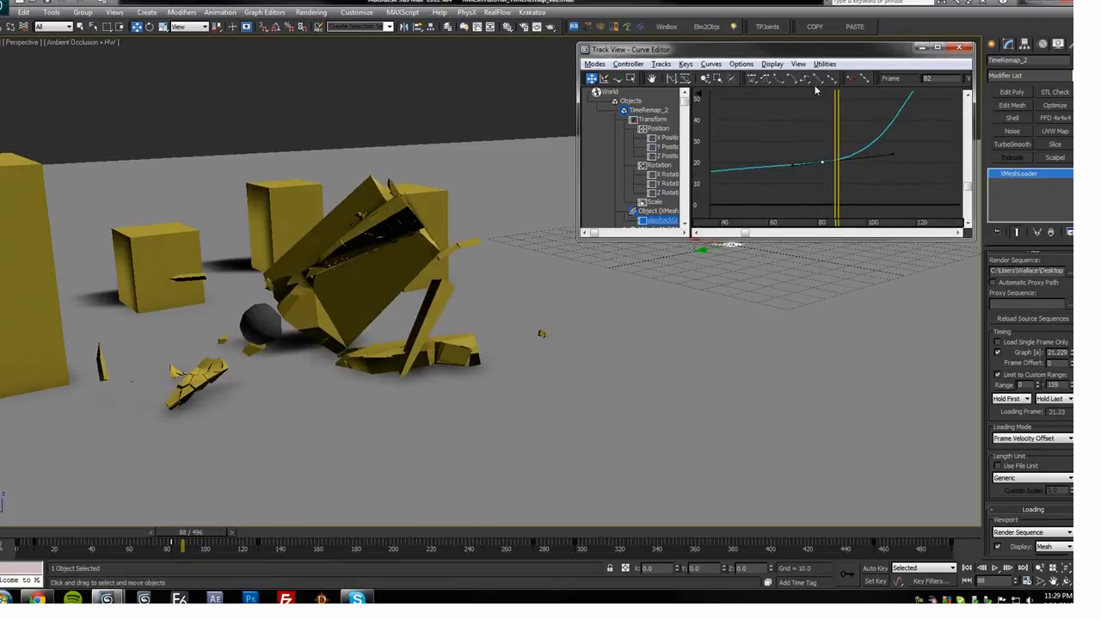
{"action": "key", "text": "/"}
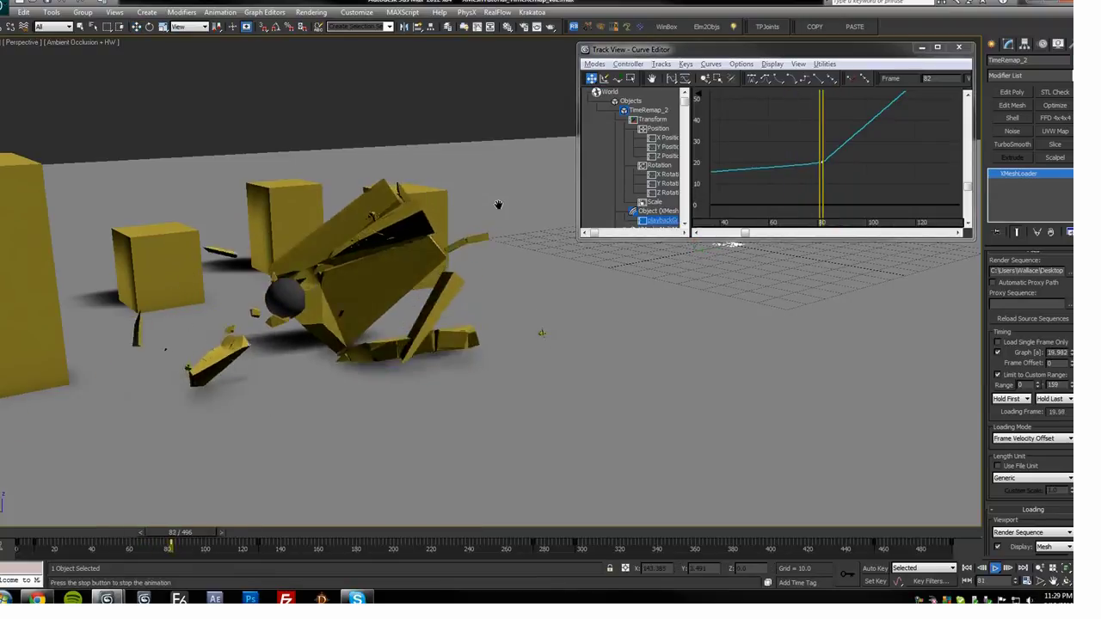
{"action": "key", "text": "/"}
{"action": "left_click_drag", "start_coordinate": [863, 113], "coordinate": [795, 111]}
{"action": "key", "text": "ctrl+z"}
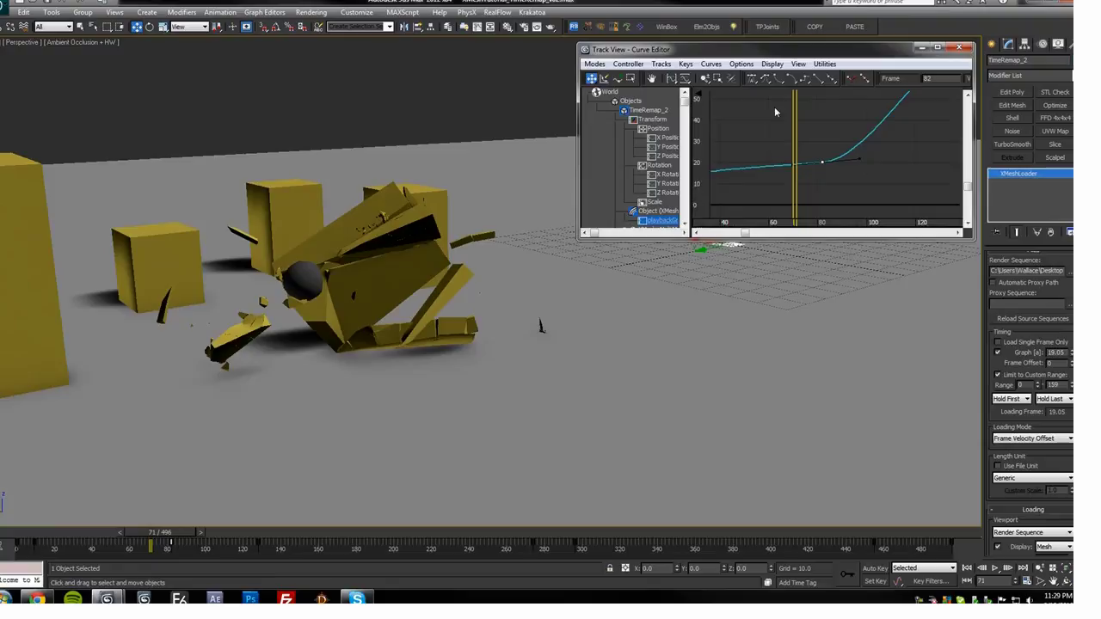
Step: Reframe the blocks and play the smoothed speed-up past frame 117, examining the transition after frame 82
{"action": "key", "text": "z"}
{"action": "scroll", "coordinate": [451, 347], "scroll_direction": "up", "scroll_amount": 8}
{"action": "middle_click_drag", "start_coordinate": [452, 347], "coordinate": [704, 222]}
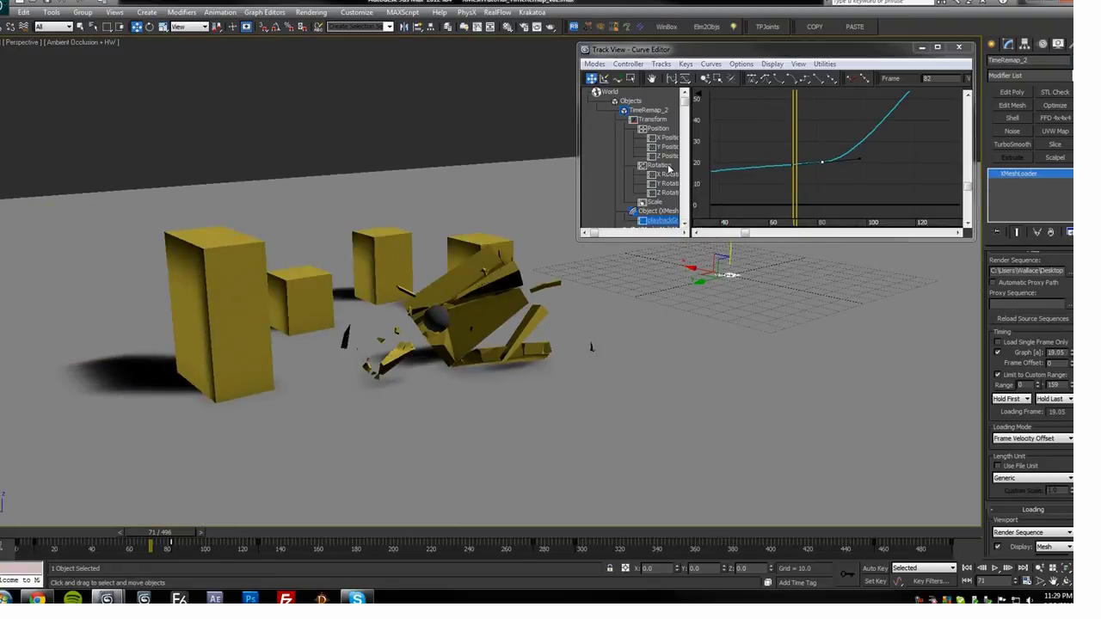
{"action": "left_click_drag", "start_coordinate": [791, 123], "coordinate": [820, 129]}
{"action": "key", "text": "/"}
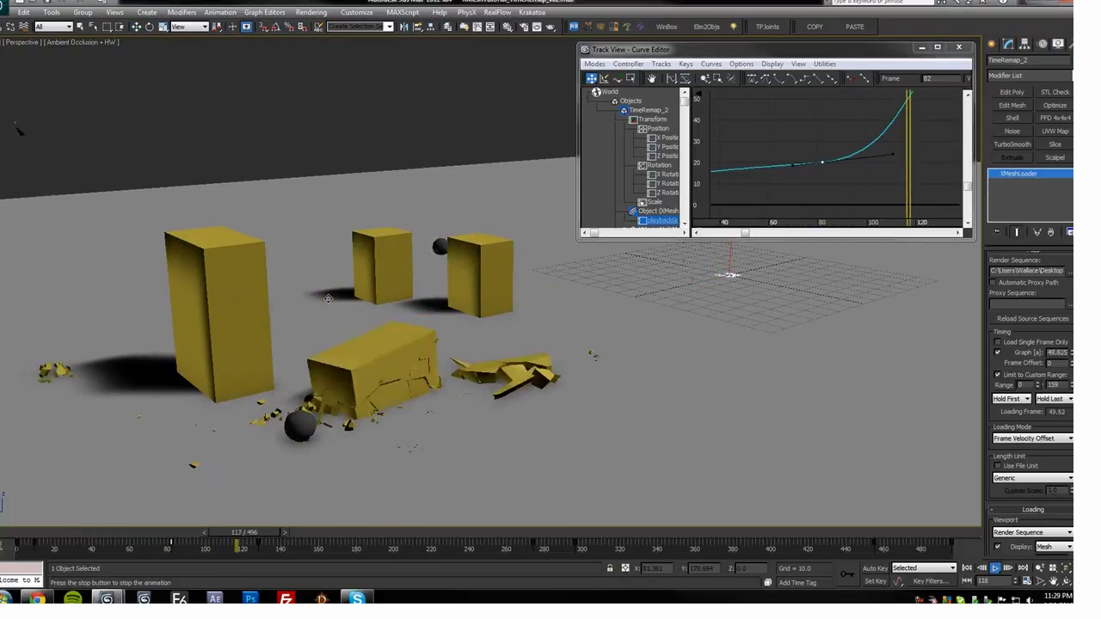
{"action": "key", "text": "/"}
{"action": "left_click_drag", "start_coordinate": [277, 536], "coordinate": [222, 529]}
Step: Set the playback graph key at frame 128 to Auto tangents and adjust its incoming and outgoing handles
{"action": "middle_click_drag", "start_coordinate": [895, 97], "coordinate": [820, 152]}
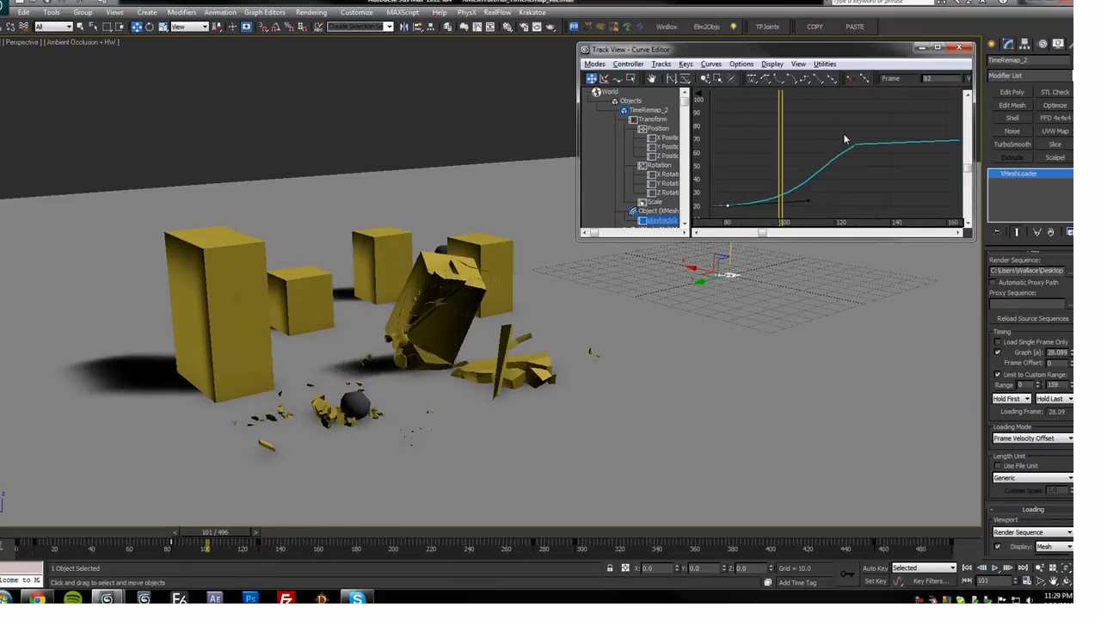
{"action": "left_click", "coordinate": [748, 83]}
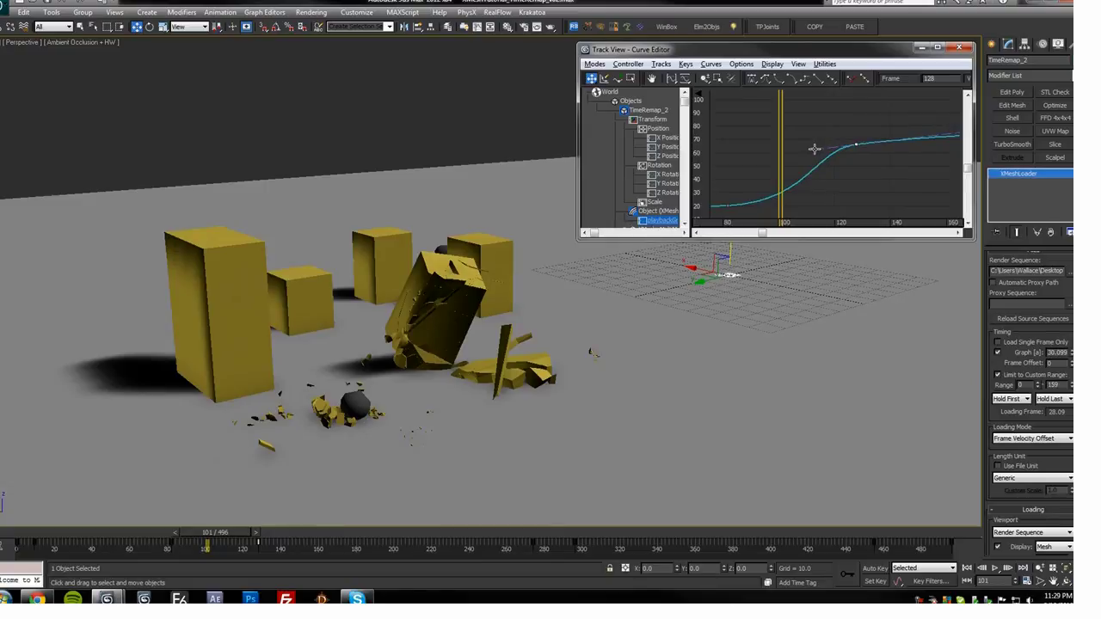
{"action": "left_click_drag", "start_coordinate": [815, 149], "coordinate": [833, 155]}
{"action": "middle_click_drag", "start_coordinate": [897, 128], "coordinate": [831, 149]}
{"action": "left_click_drag", "start_coordinate": [932, 143], "coordinate": [841, 156]}
Step: Play the eased slowdown around frame 128 past frame 166 and scrub back to frame 141
{"action": "middle_click_drag", "start_coordinate": [382, 422], "coordinate": [469, 356]}
{"action": "left_click_drag", "start_coordinate": [208, 534], "coordinate": [196, 537]}
{"action": "key", "text": "slash"}
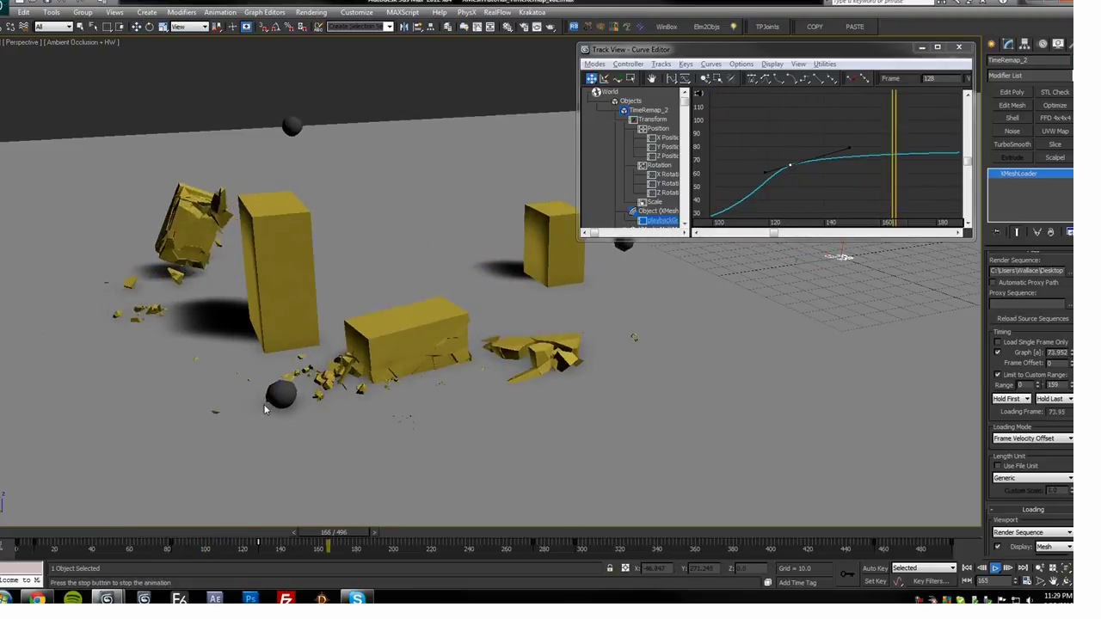
{"action": "key", "text": "slash"}
{"action": "left_click_drag", "start_coordinate": [372, 535], "coordinate": [302, 534]}
Step: Play the slow second impact from frame 141 to frame 292, examining the fracture from a higher angle
{"action": "middle_click_drag", "start_coordinate": [345, 361], "coordinate": [275, 344], "text": "alt"}
{"action": "scroll", "coordinate": [276, 327], "scroll_direction": "up", "scroll_amount": 4}
{"action": "middle_click_drag", "start_coordinate": [276, 293], "coordinate": [345, 457]}
{"action": "scroll", "coordinate": [301, 409], "scroll_direction": "down", "scroll_amount": 4}
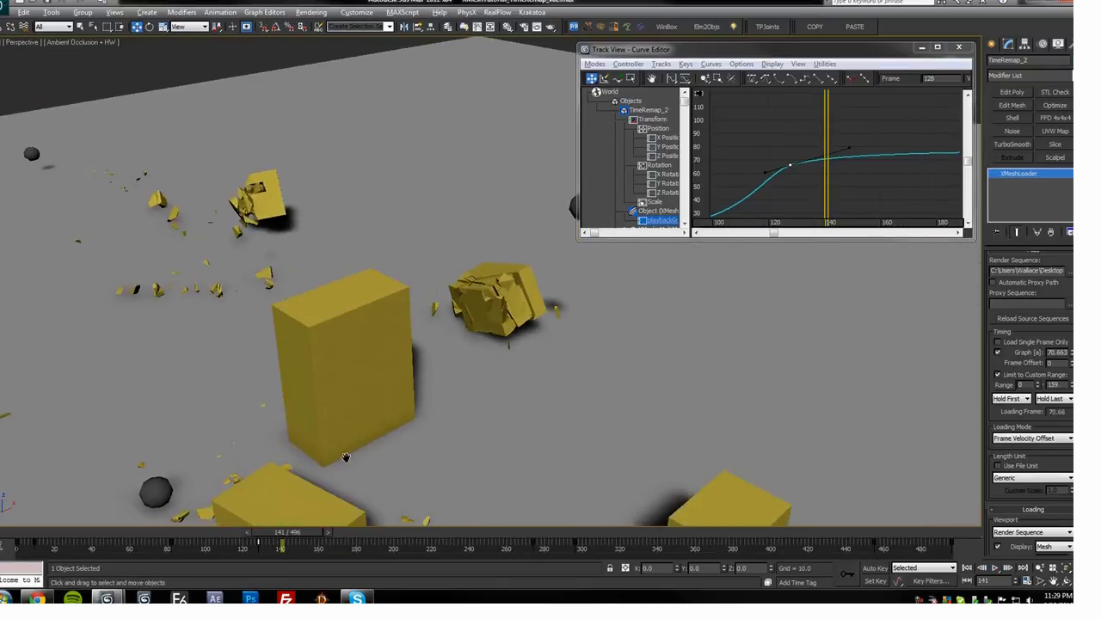
{"action": "key", "text": "slash"}
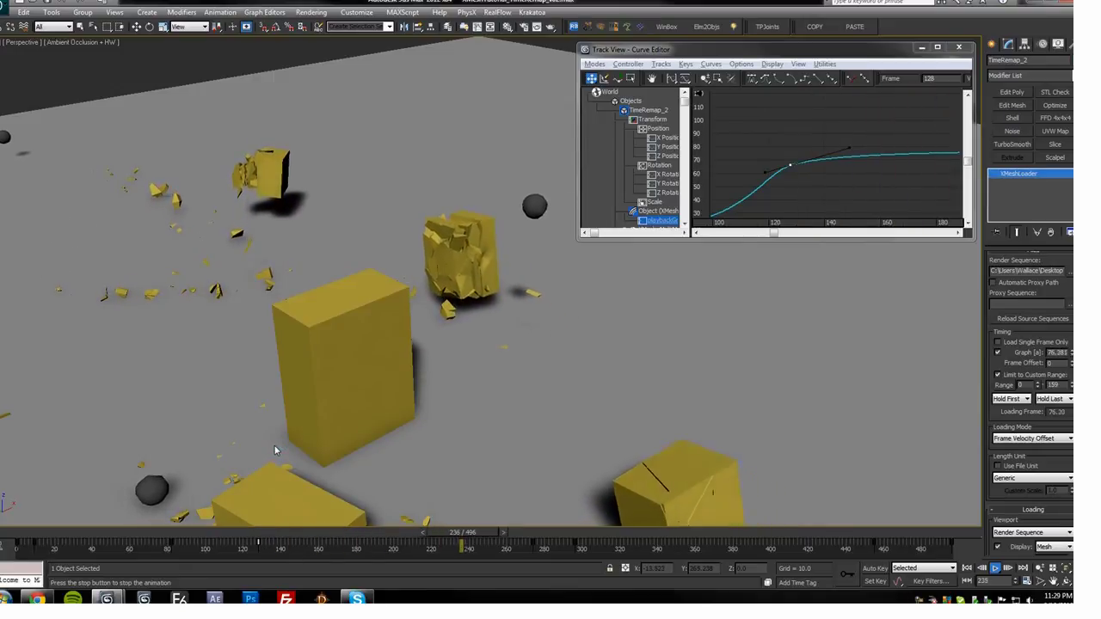
{"action": "key", "text": "slash"}
{"action": "middle_click_drag", "start_coordinate": [448, 370], "coordinate": [481, 302], "text": "alt"}
{"action": "key", "text": "slash"}
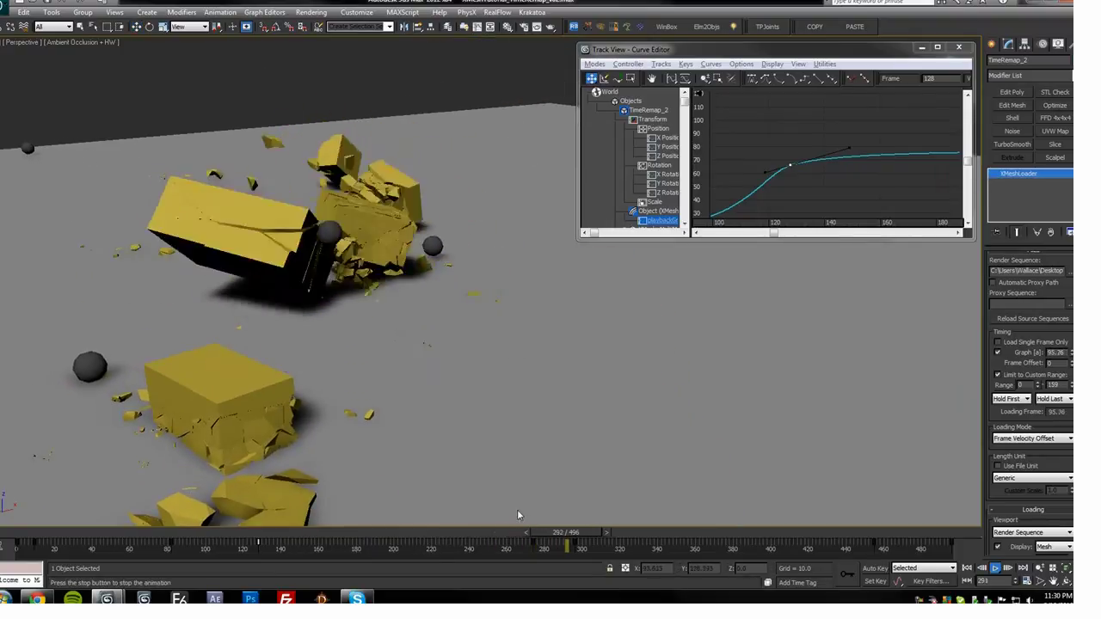
Step: Examine the cracked block and ball impact at frames 251 and 238, close up and with mesh edges shown
{"action": "left_click_drag", "start_coordinate": [537, 531], "coordinate": [491, 533]}
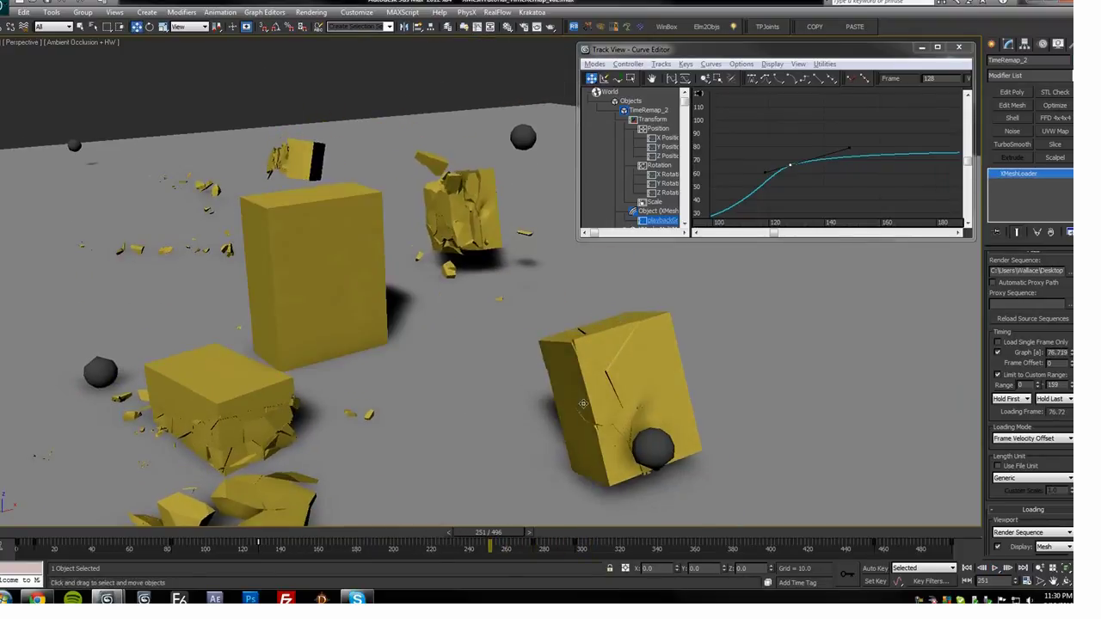
{"action": "key", "text": "F4"}
{"action": "scroll", "coordinate": [551, 352], "scroll_direction": "up", "scroll_amount": 8}
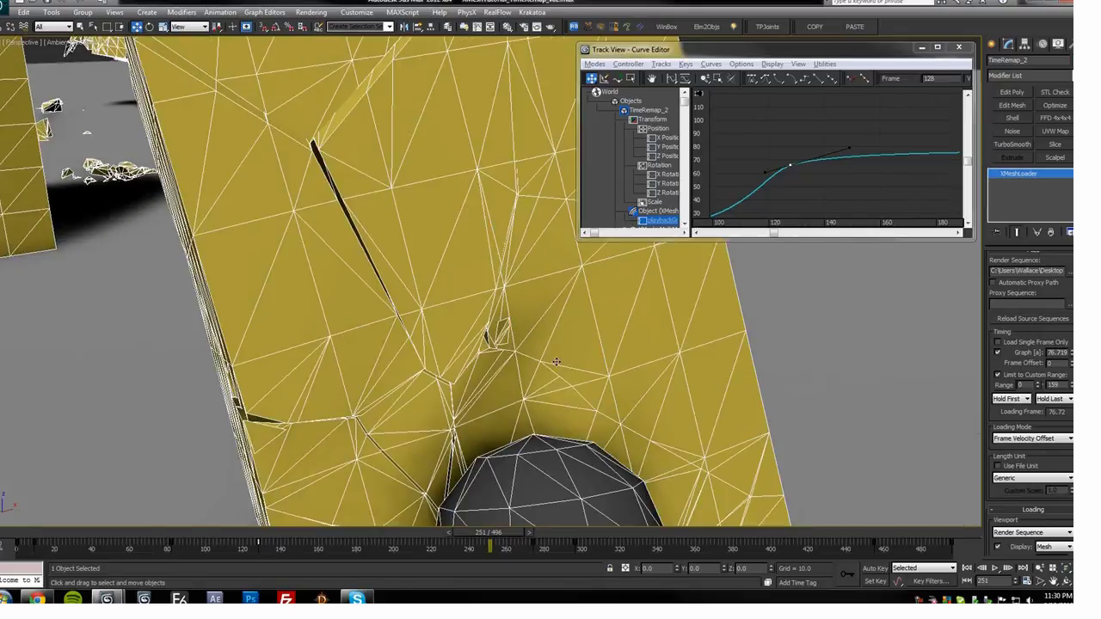
{"action": "scroll", "coordinate": [565, 382], "scroll_direction": "down", "scroll_amount": 8}
{"action": "key", "text": "F4"}
{"action": "middle_click_drag", "start_coordinate": [564, 367], "coordinate": [602, 385], "text": "alt"}
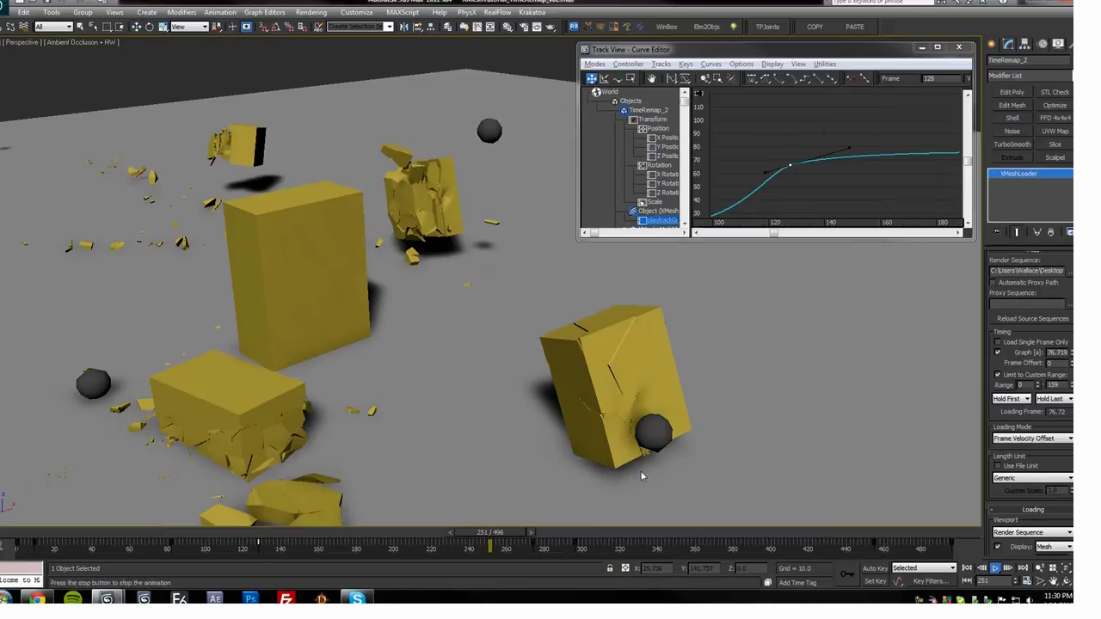
{"action": "left_click_drag", "start_coordinate": [551, 534], "coordinate": [475, 534]}
{"action": "key", "text": "F4"}
{"action": "key", "text": "F4"}
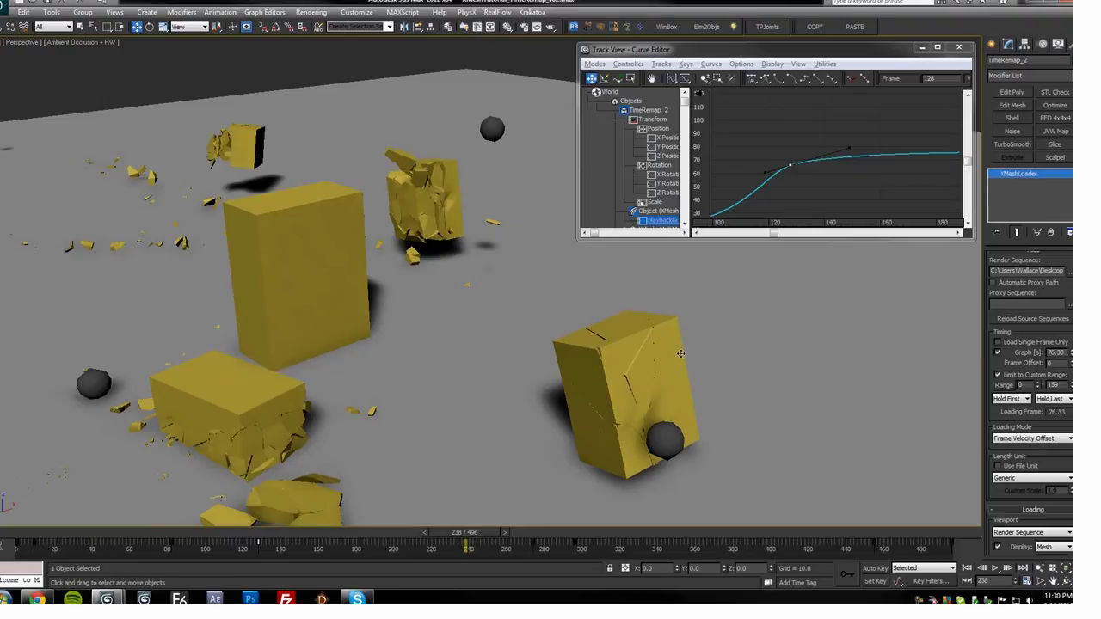
Step: Smooth the playback graph key at frame 274 with Auto tangents
{"action": "middle_click_drag", "start_coordinate": [839, 166], "coordinate": [765, 179]}
{"action": "middle_click_drag", "start_coordinate": [829, 140], "coordinate": [811, 157], "text": "ctrl+alt"}
{"action": "middle_click_drag", "start_coordinate": [861, 124], "coordinate": [747, 172]}
{"action": "middle_click_drag", "start_coordinate": [747, 172], "coordinate": [766, 145], "text": "ctrl+alt"}
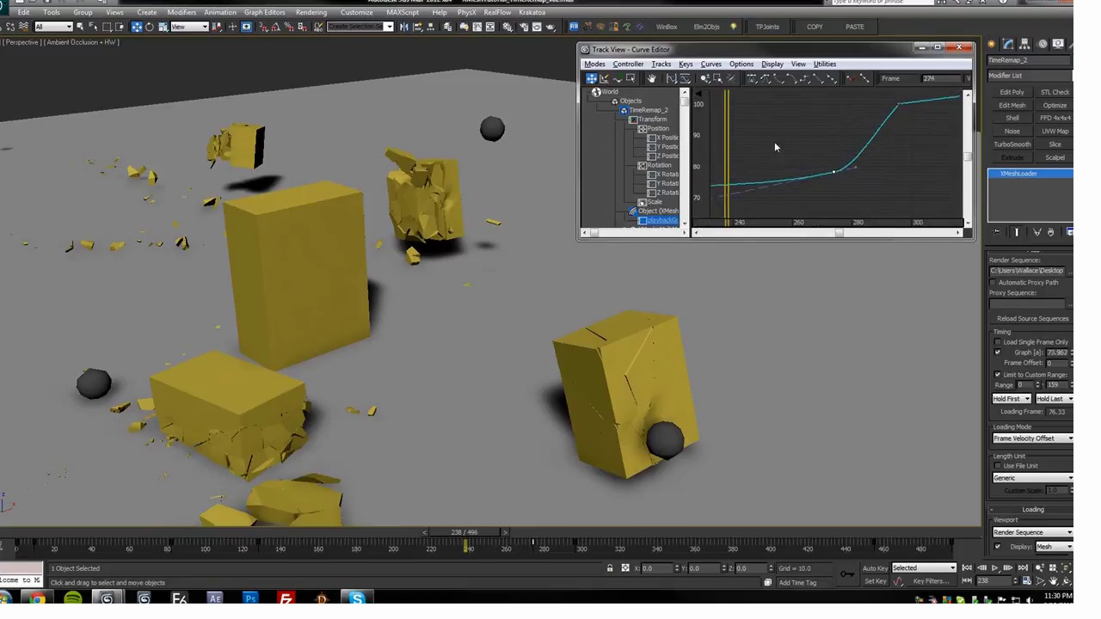
Step: Smooth the playback graph key at frame 296 and lengthen its outgoing tangent
{"action": "left_click_drag", "start_coordinate": [753, 199], "coordinate": [848, 174]}
{"action": "middle_click_drag", "start_coordinate": [849, 172], "coordinate": [822, 177]}
{"action": "left_click_drag", "start_coordinate": [891, 164], "coordinate": [908, 160]}
{"action": "middle_click_drag", "start_coordinate": [911, 138], "coordinate": [841, 166]}
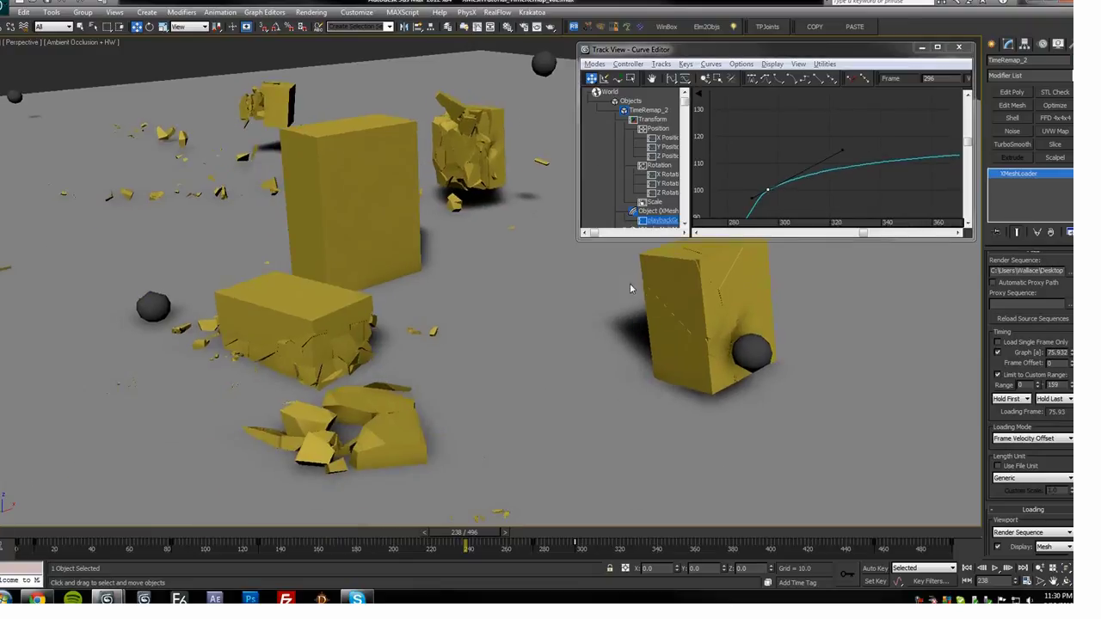
Step: Flatten the tangent of the playback graph key at frame 274 and scrub to frame 263
{"action": "middle_click_drag", "start_coordinate": [800, 180], "coordinate": [890, 173]}
{"action": "mouse_move", "coordinate": [759, 148]}
{"action": "left_mouse_down"}
{"action": "mouse_move", "coordinate": [877, 156]}
{"action": "mouse_move", "coordinate": [824, 167]}
{"action": "left_mouse_up"}
{"action": "mouse_move", "coordinate": [876, 159]}
{"action": "middle_mouse_down"}
{"action": "mouse_move", "coordinate": [833, 168]}
{"action": "mouse_move", "coordinate": [842, 151]}
{"action": "middle_mouse_up"}
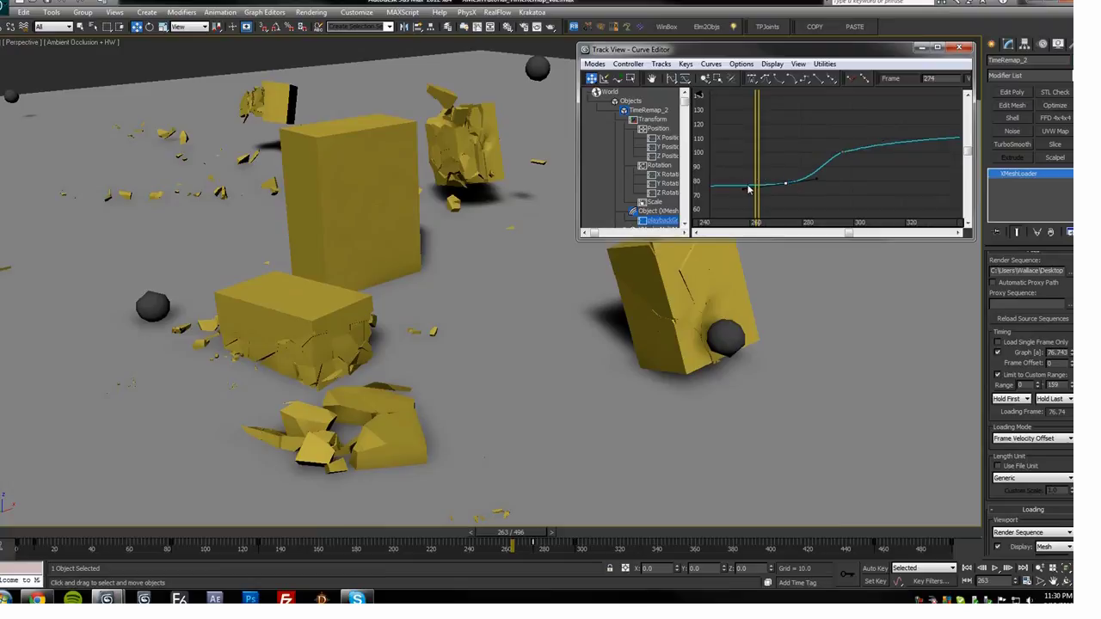
Step: Steepen the outgoing tangent of the playback graph key at frame 296 while scrubbing through the impact to frame 290
{"action": "mouse_move", "coordinate": [746, 194]}
{"action": "left_mouse_down"}
{"action": "mouse_move", "coordinate": [837, 155]}
{"action": "mouse_move", "coordinate": [816, 148]}
{"action": "left_mouse_up"}
{"action": "left_click", "coordinate": [842, 151]}
{"action": "middle_click_drag", "start_coordinate": [829, 164], "coordinate": [821, 168]}
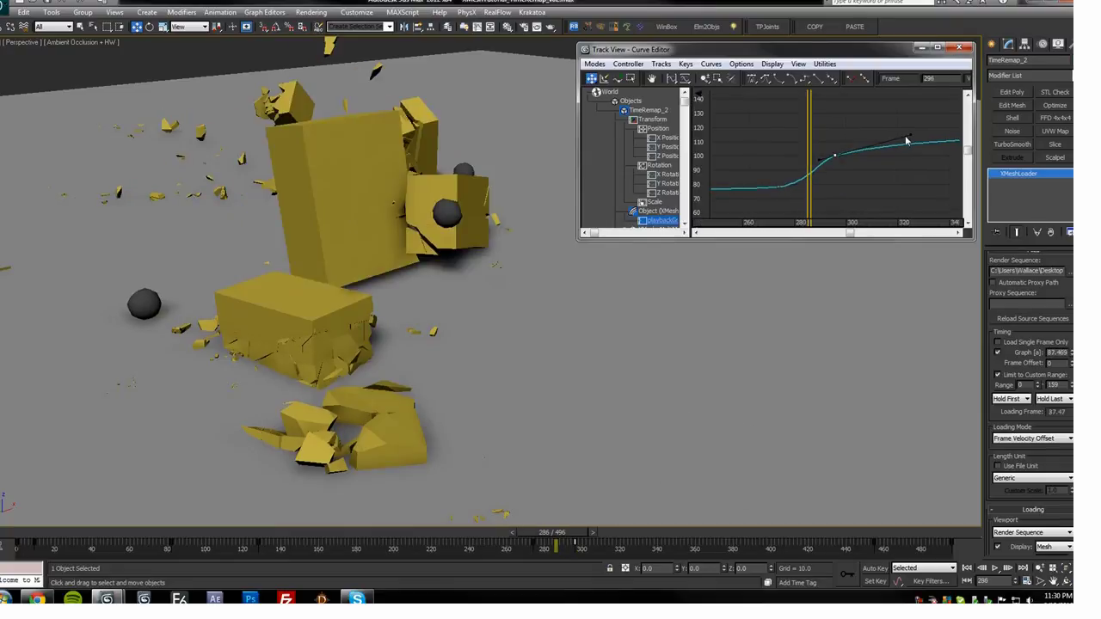
{"action": "left_click_drag", "start_coordinate": [915, 135], "coordinate": [917, 123]}
{"action": "middle_click_drag", "start_coordinate": [917, 123], "coordinate": [902, 126]}
{"action": "mouse_move", "coordinate": [794, 137]}
{"action": "left_mouse_down"}
{"action": "mouse_move", "coordinate": [845, 149]}
{"action": "mouse_move", "coordinate": [809, 155]}
{"action": "left_mouse_up"}
{"action": "middle_click_drag", "start_coordinate": [906, 146], "coordinate": [894, 149]}
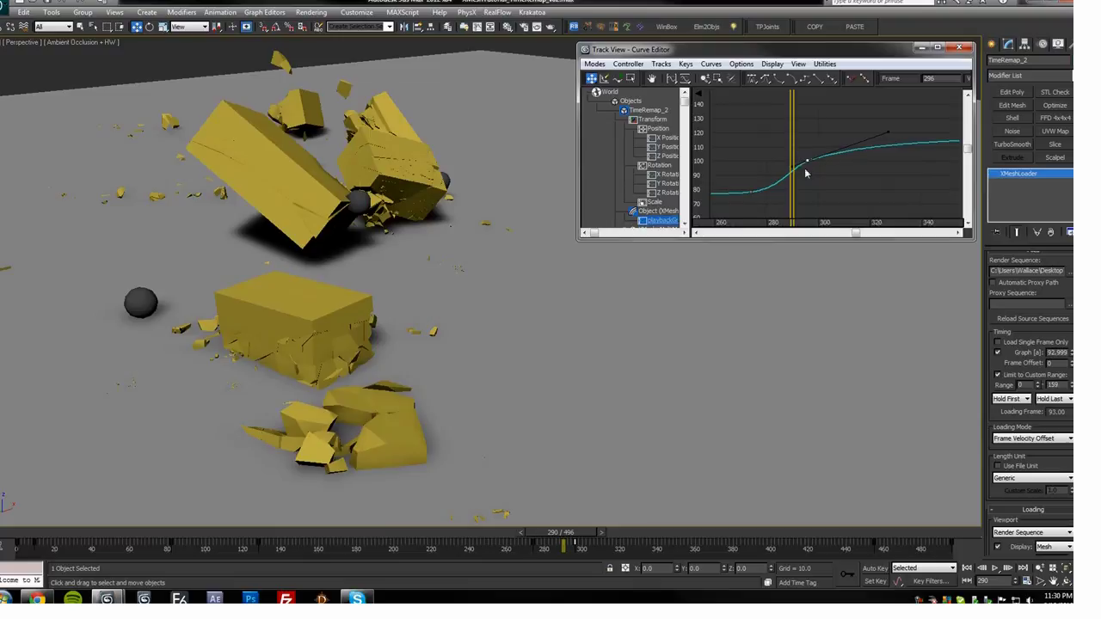
{"action": "middle_click_drag", "start_coordinate": [812, 166], "coordinate": [841, 116], "text": "ctrl+alt"}
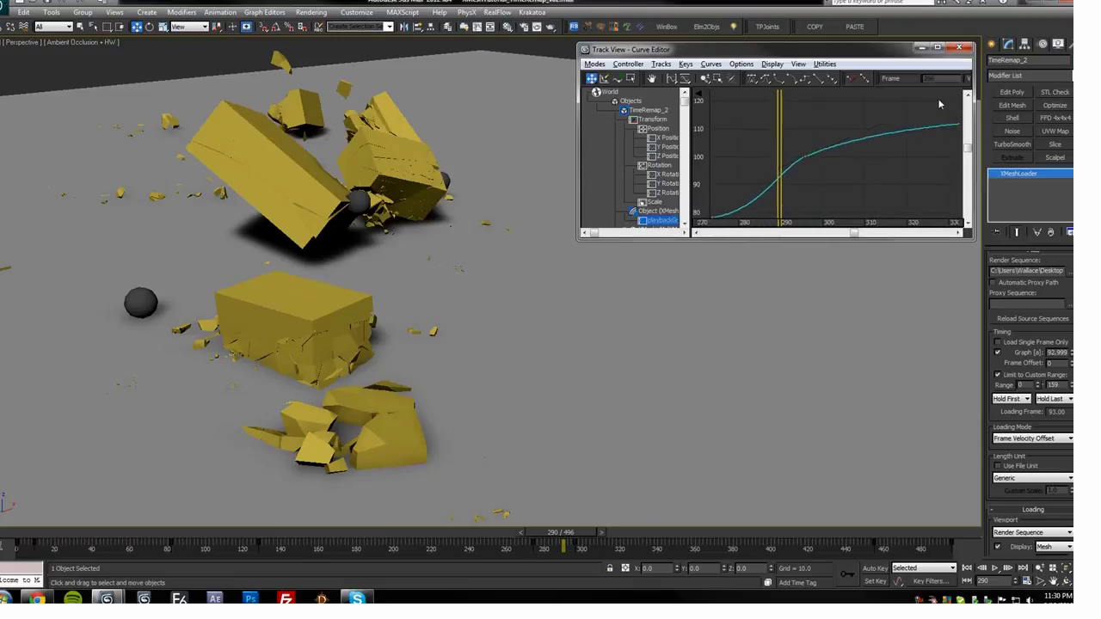
{"action": "left_click_drag", "start_coordinate": [939, 101], "coordinate": [941, 95]}
{"action": "middle_click_drag", "start_coordinate": [883, 115], "coordinate": [711, 175], "text": "ctrl+alt"}
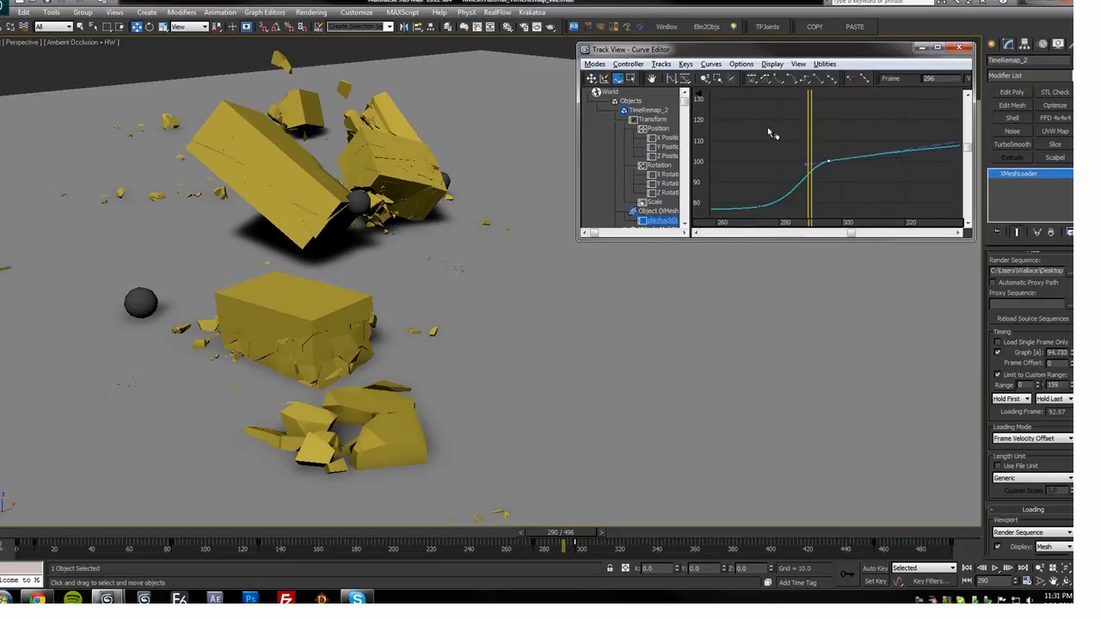
{"action": "mouse_move", "coordinate": [810, 134]}
{"action": "middle_mouse_down"}
{"action": "mouse_move", "coordinate": [763, 135]}
{"action": "mouse_move", "coordinate": [805, 136]}
{"action": "middle_mouse_up"}
{"action": "key", "text": "ctrl+z"}
{"action": "key", "text": "ctrl+z"}
Step: Play the eased slowdown after frame 296, examining the fractured block in shaded and close-up wireframe views
{"action": "left_click_drag", "start_coordinate": [765, 139], "coordinate": [827, 144]}
{"action": "key", "text": "slash"}
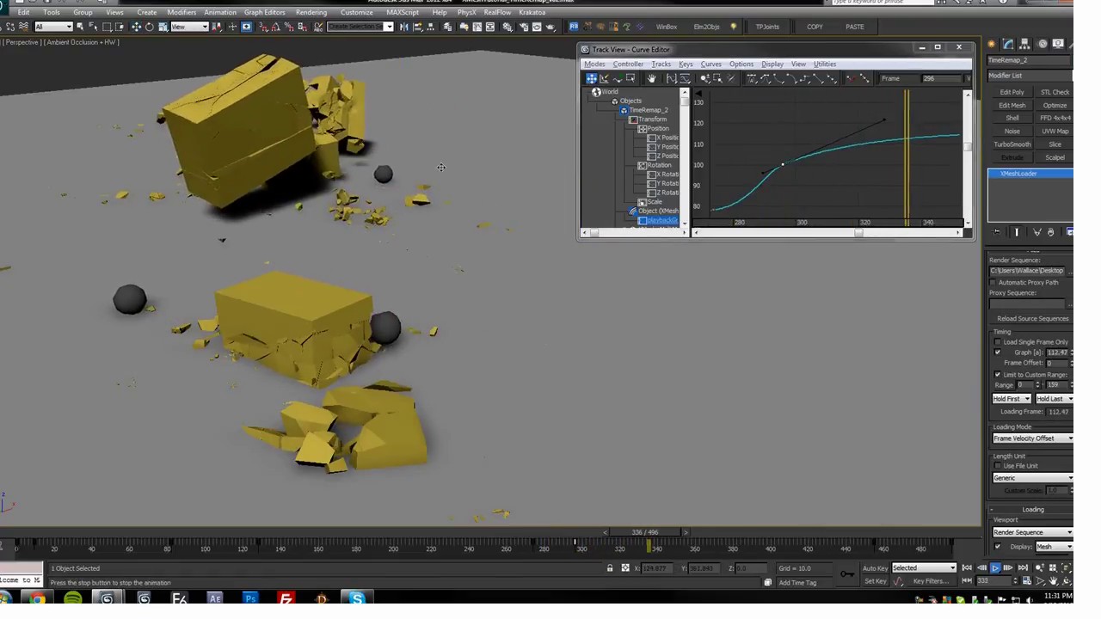
{"action": "key", "text": "slash"}
{"action": "mouse_move", "coordinate": [178, 280]}
{"action": "middle_mouse_down", "text": "alt"}
{"action": "mouse_move", "coordinate": [286, 285]}
{"action": "mouse_move", "coordinate": [284, 396]}
{"action": "mouse_move", "coordinate": [352, 462]}
{"action": "mouse_move", "coordinate": [413, 443]}
{"action": "mouse_move", "coordinate": [551, 439]}
{"action": "middle_mouse_up", "text": "alt"}
{"action": "key", "text": "F3"}
{"action": "scroll", "coordinate": [353, 430], "scroll_direction": "up", "scroll_amount": 3}
{"action": "scroll", "coordinate": [413, 430], "scroll_direction": "up", "scroll_amount": 4}
{"action": "left_click_drag", "start_coordinate": [576, 534], "coordinate": [539, 533]}
{"action": "key", "text": "slash"}
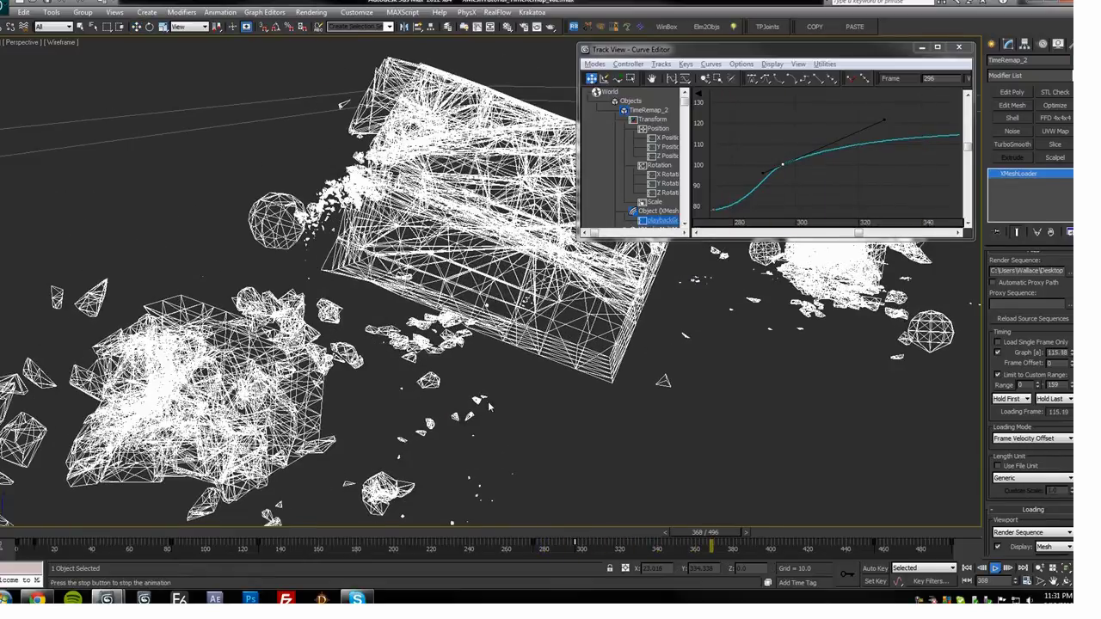
{"action": "key", "text": "slash"}
Step: Scrub back to frame 310 and replay the slow motion to frame 412, comparing the shaded and wireframe debris up close
{"action": "middle_click_drag", "start_coordinate": [462, 366], "coordinate": [530, 400]}
{"action": "scroll", "coordinate": [530, 401], "scroll_direction": "up", "scroll_amount": 5}
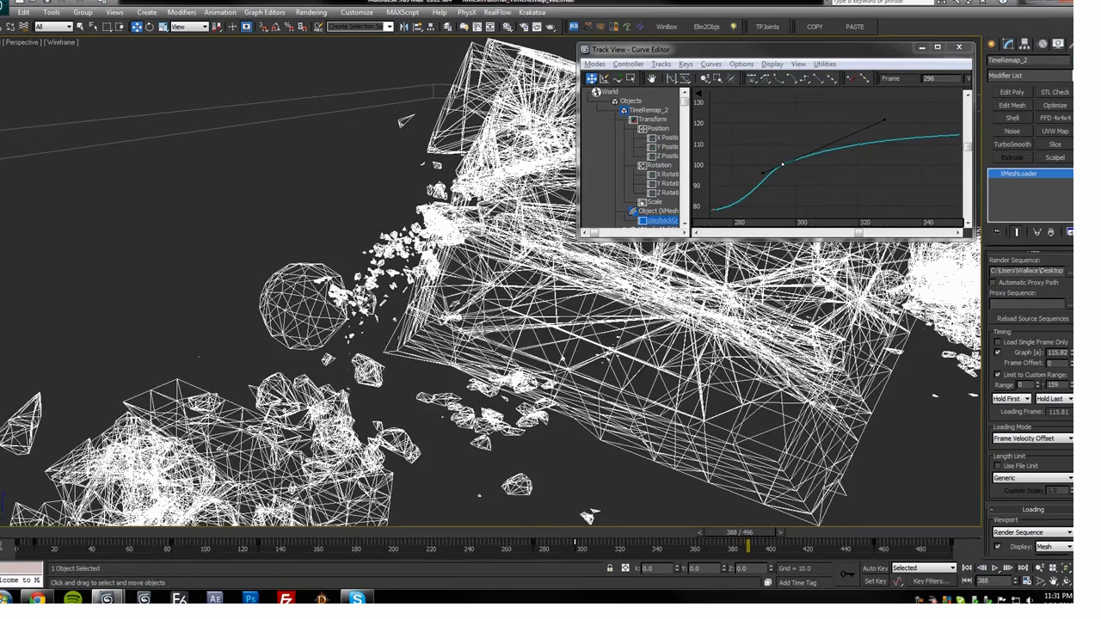
{"action": "key", "text": "F3"}
{"action": "middle_click_drag", "start_coordinate": [527, 359], "coordinate": [524, 370]}
{"action": "left_click_drag", "start_coordinate": [727, 533], "coordinate": [598, 534]}
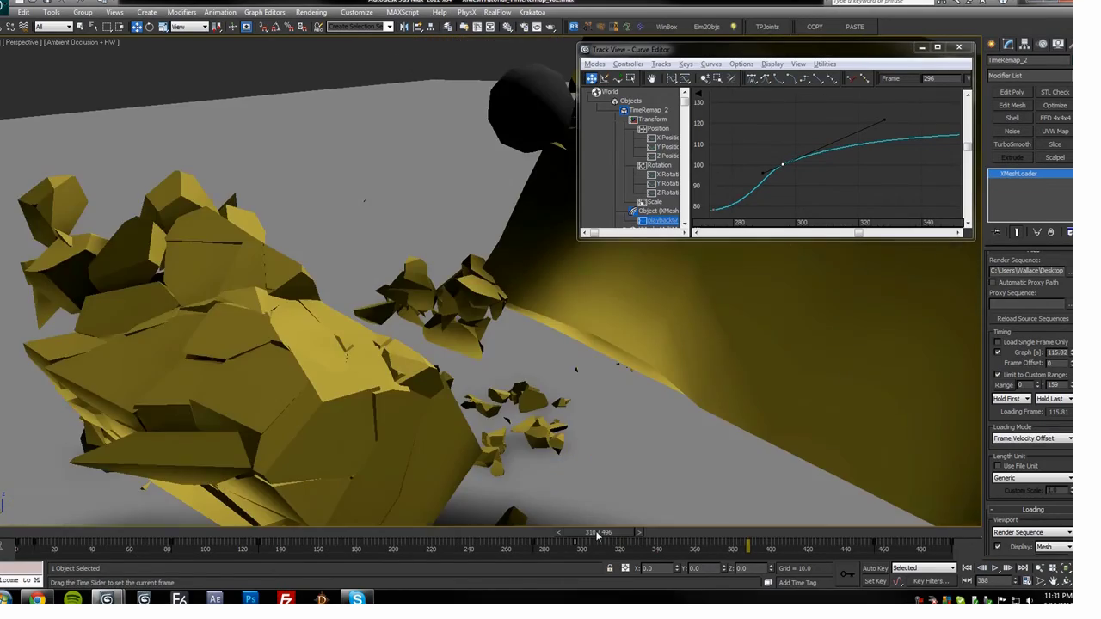
{"action": "key", "text": "slash"}
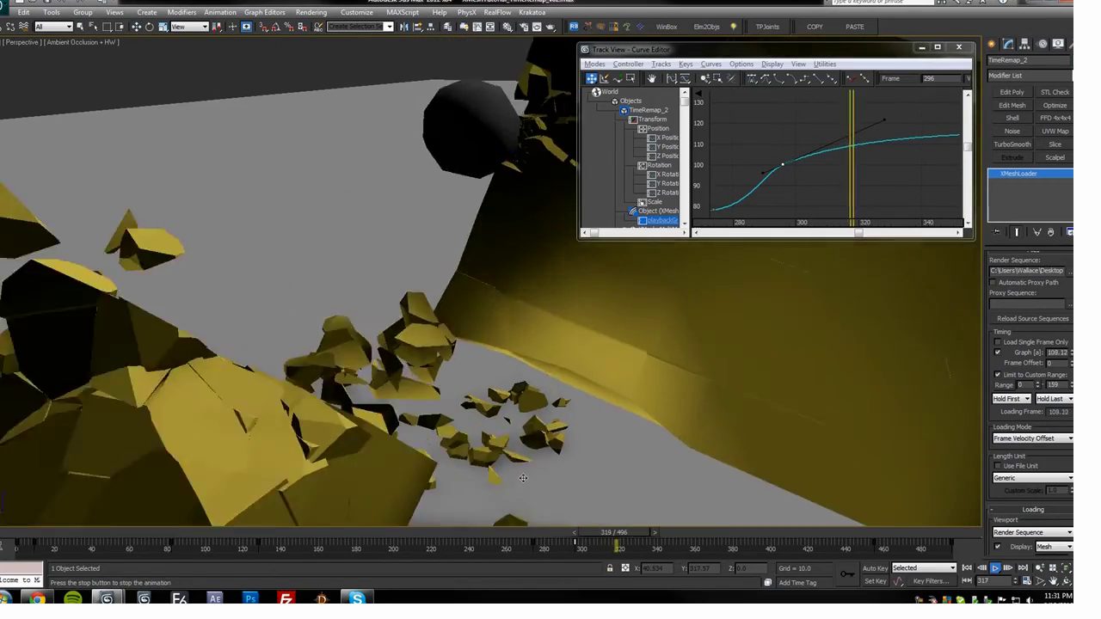
{"action": "key", "text": "F3"}
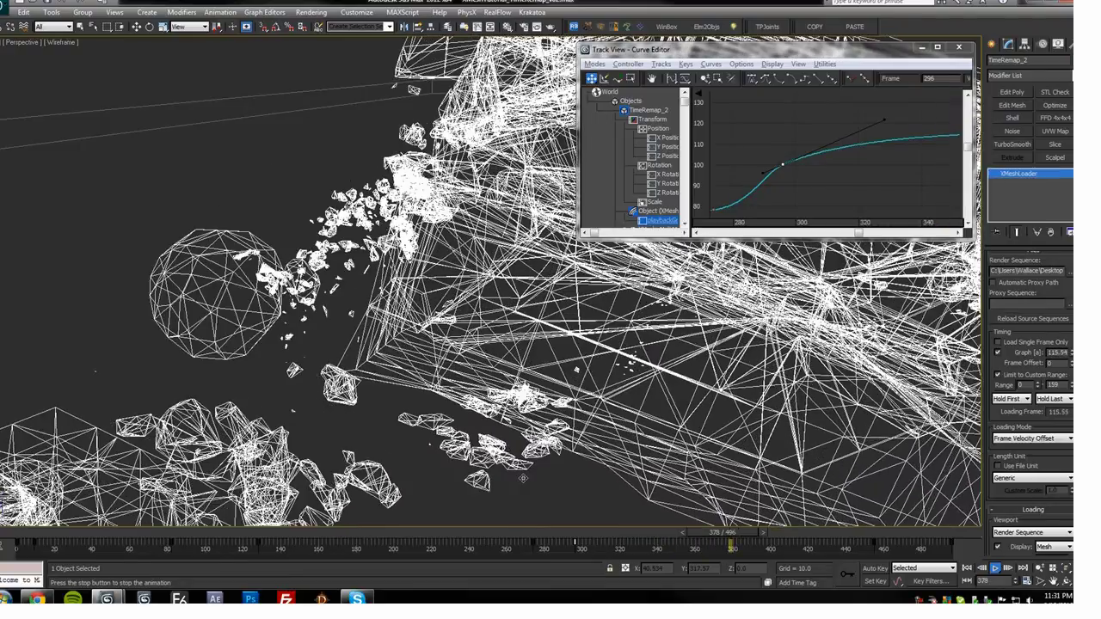
{"action": "key", "text": "slash"}
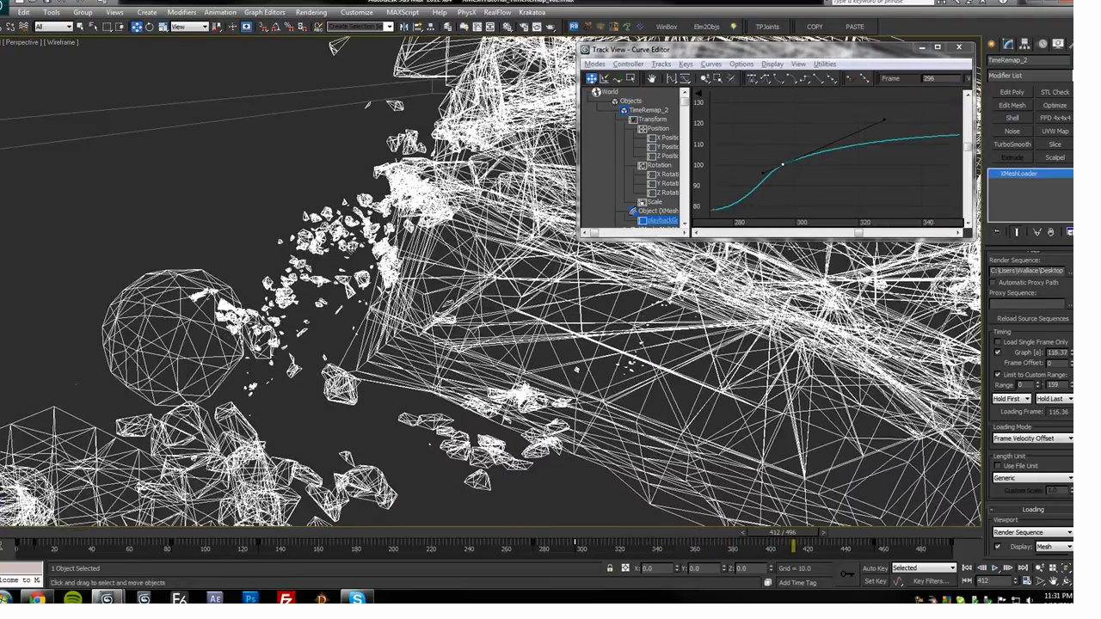
Step: Examine the wireframe debris around the ball at closer range and replay the slow section to frame 393
{"action": "middle_click_drag", "start_coordinate": [360, 242], "coordinate": [368, 244]}
{"action": "scroll", "coordinate": [361, 245], "scroll_direction": "up", "scroll_amount": 3}
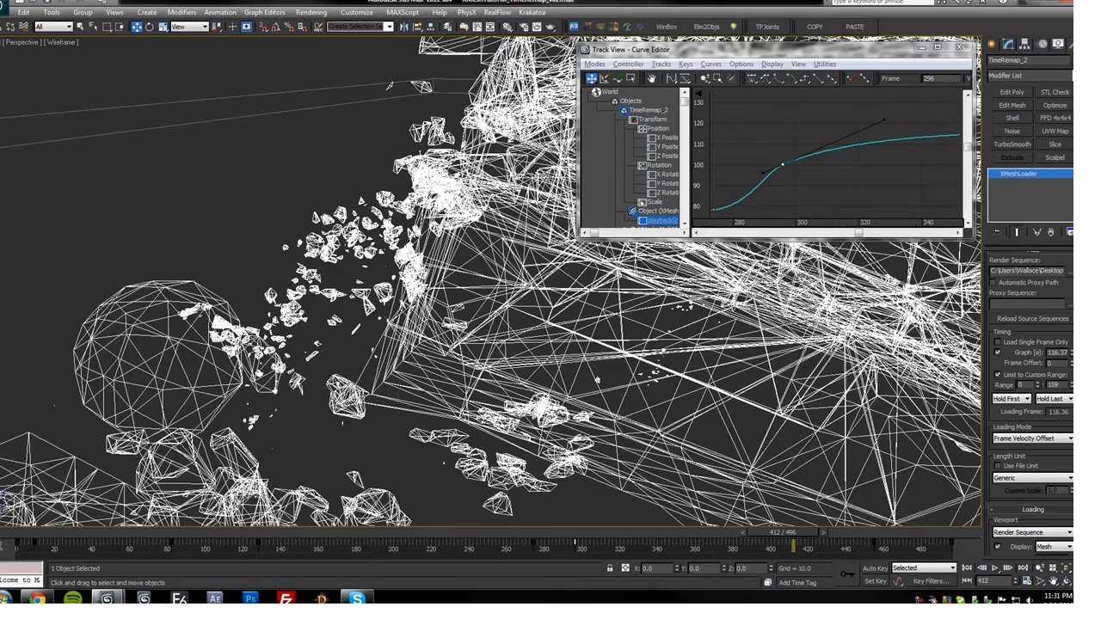
{"action": "scroll", "coordinate": [362, 245], "scroll_direction": "up", "scroll_amount": 1}
{"action": "middle_click_drag", "start_coordinate": [362, 245], "coordinate": [383, 222]}
{"action": "key", "text": "slash"}
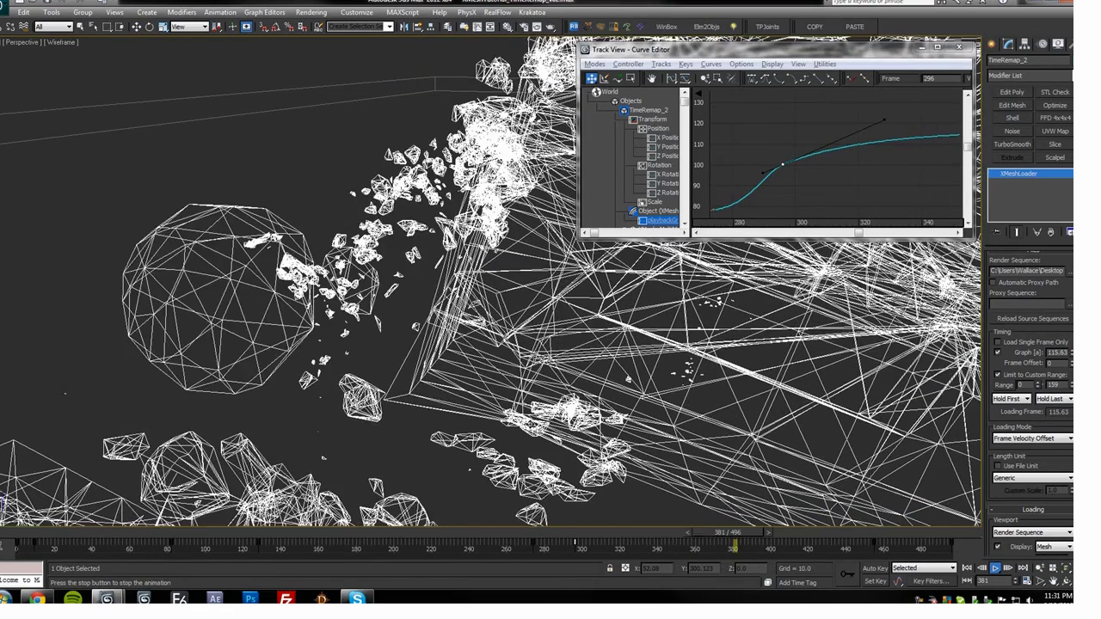
{"action": "key", "text": "slash"}
Step: Smooth the playback graph key at frame 455 and stretch its outgoing tangent for an eased return to speed
{"action": "middle_click_drag", "start_coordinate": [743, 173], "coordinate": [816, 181], "text": "ctrl+alt"}
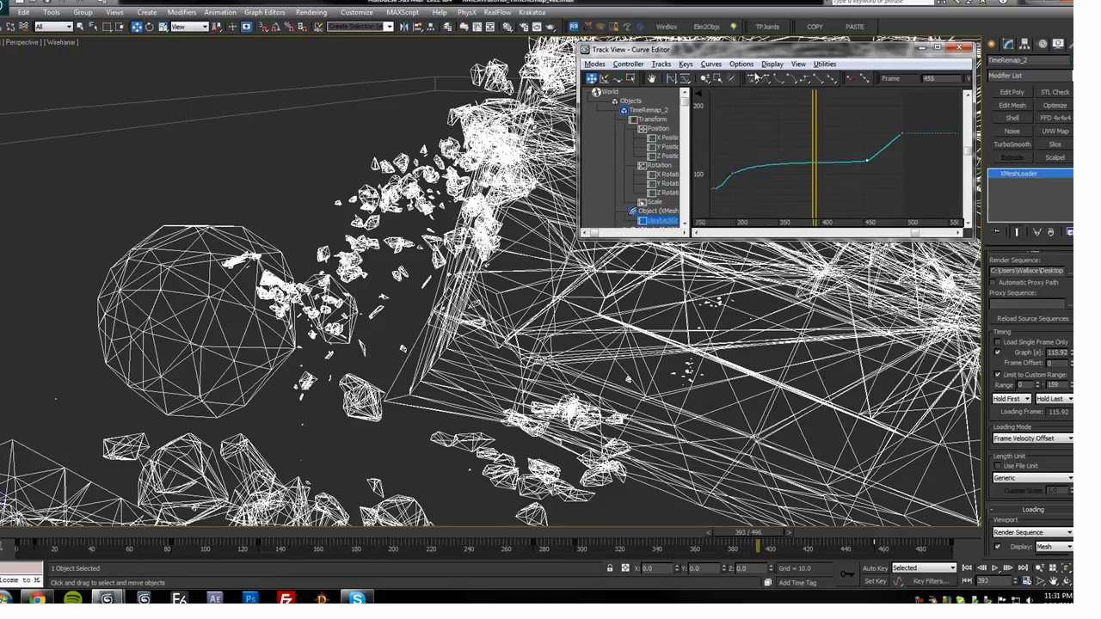
{"action": "left_click_drag", "start_coordinate": [831, 174], "coordinate": [853, 168]}
{"action": "middle_click_drag", "start_coordinate": [853, 168], "coordinate": [844, 176]}
{"action": "scroll", "coordinate": [516, 301], "scroll_direction": "down", "scroll_amount": 5}
{"action": "middle_click_drag", "start_coordinate": [516, 310], "coordinate": [454, 298], "text": "alt"}
{"action": "scroll", "coordinate": [444, 302], "scroll_direction": "up", "scroll_amount": 3}
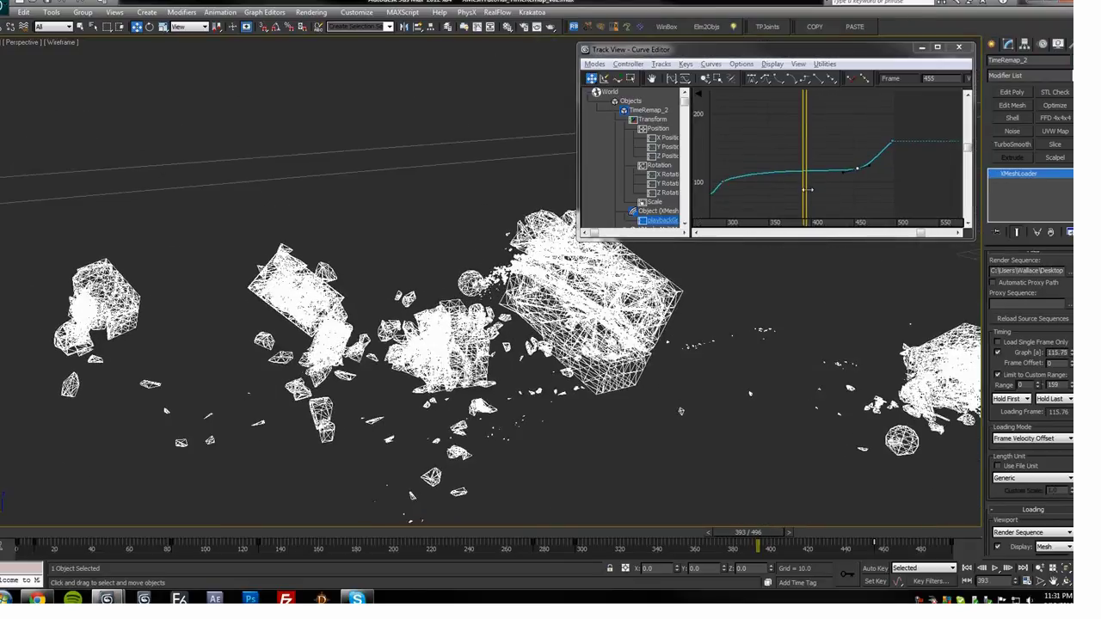
{"action": "mouse_move", "coordinate": [829, 157]}
{"action": "middle_mouse_down", "text": "ctrl+alt"}
{"action": "mouse_move", "coordinate": [849, 115]}
{"action": "mouse_move", "coordinate": [800, 113]}
{"action": "mouse_move", "coordinate": [841, 160]}
{"action": "middle_mouse_up", "text": "ctrl+alt"}
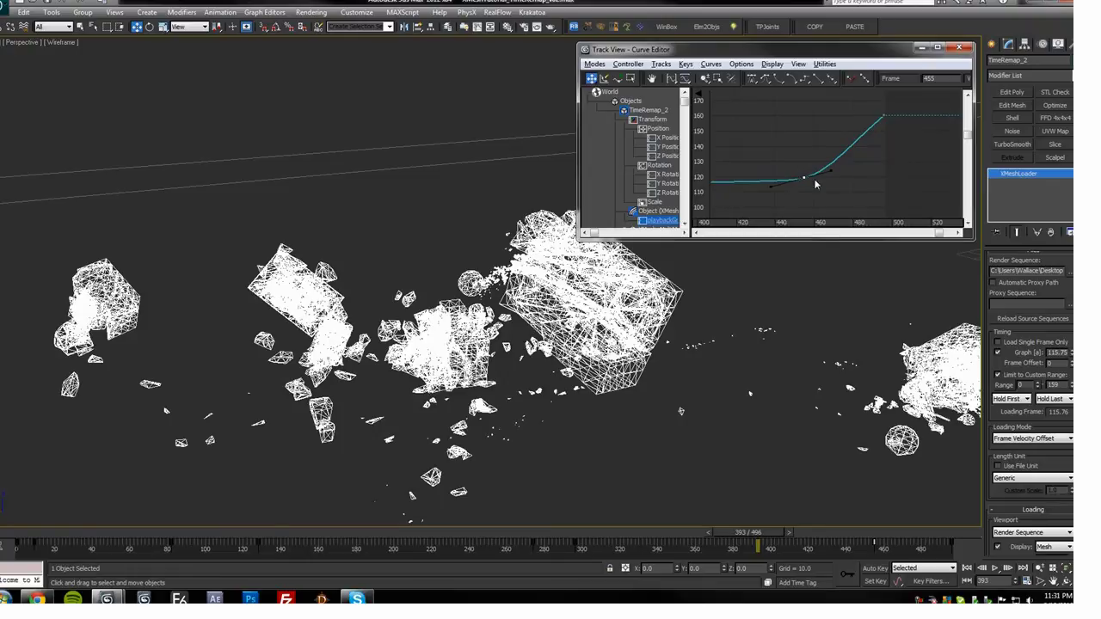
{"action": "left_click_drag", "start_coordinate": [830, 171], "coordinate": [850, 168]}
Step: Play the retimed fracture from the start to frame 119 in shaded view with the Curve Editor closed
{"action": "key", "text": "/"}
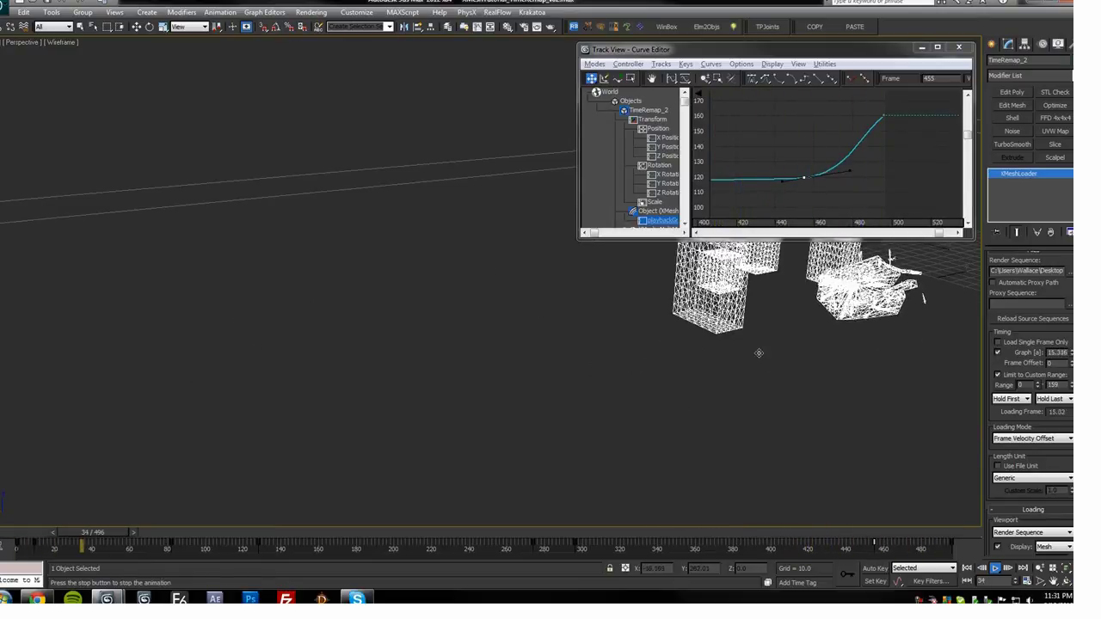
{"action": "middle_click_drag", "start_coordinate": [760, 352], "coordinate": [556, 353]}
{"action": "key", "text": "F3"}
{"action": "left_click", "coordinate": [959, 47]}
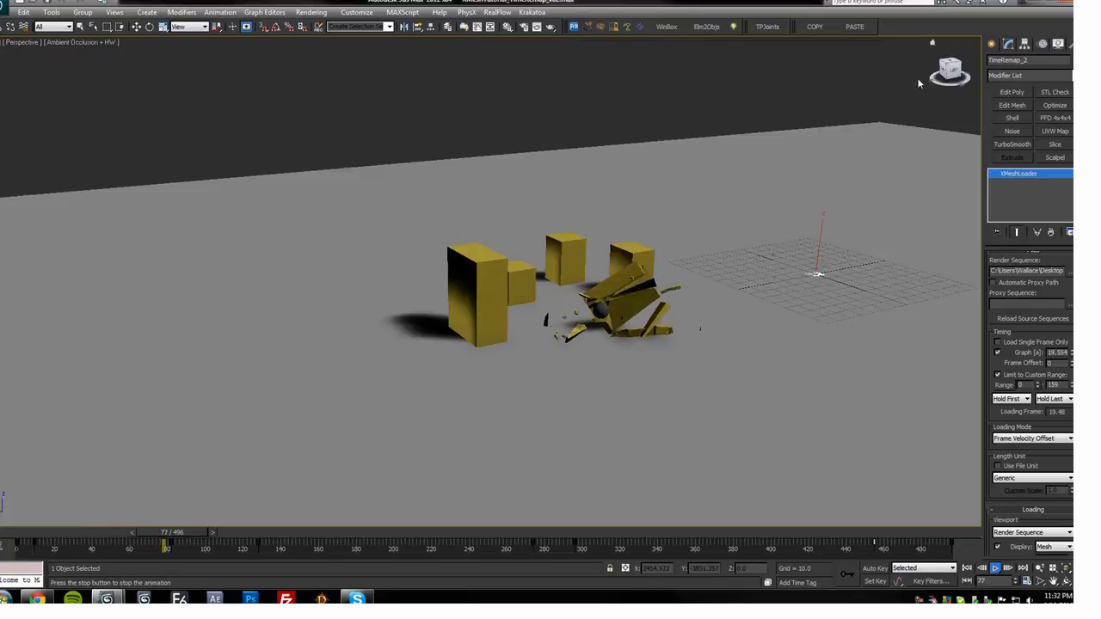
{"action": "scroll", "coordinate": [675, 241], "scroll_direction": "up", "scroll_amount": 3}
{"action": "key", "text": "w"}
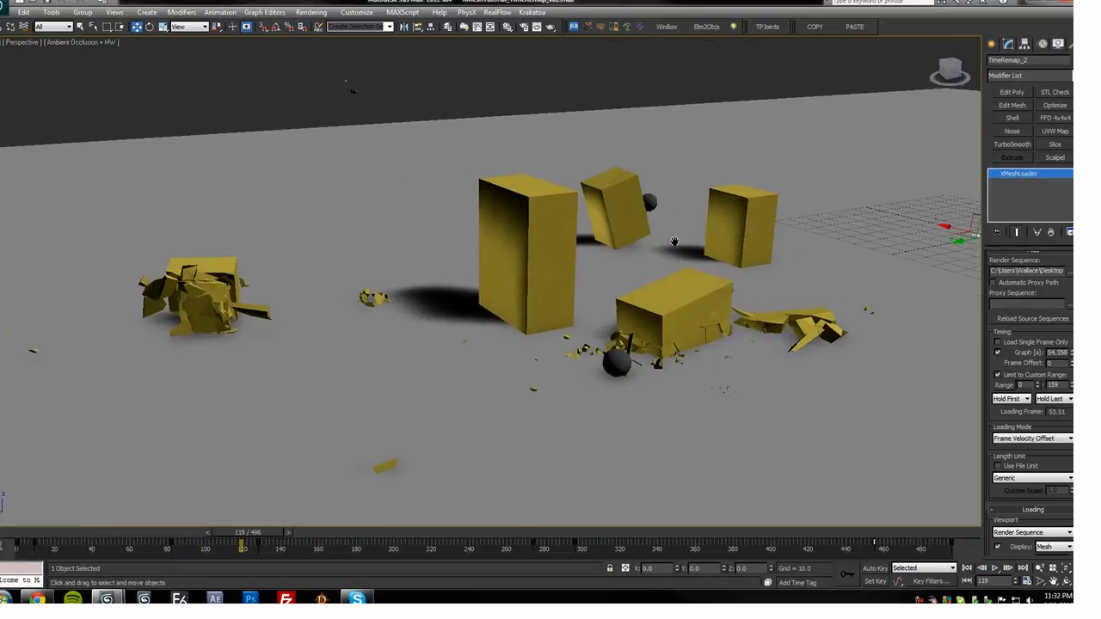
Step: Reopen the Curve Editor and review the whole playbackGraphTime curve against the fracture around frame 110
{"action": "key", "text": "ctrl+e"}
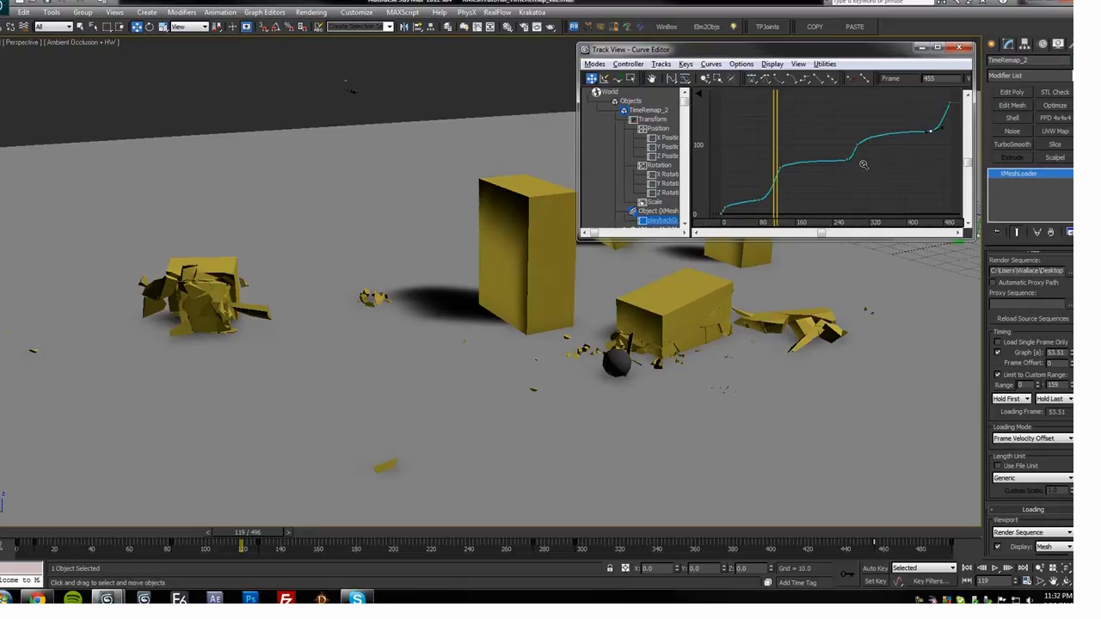
{"action": "middle_click_drag", "start_coordinate": [865, 178], "coordinate": [864, 164]}
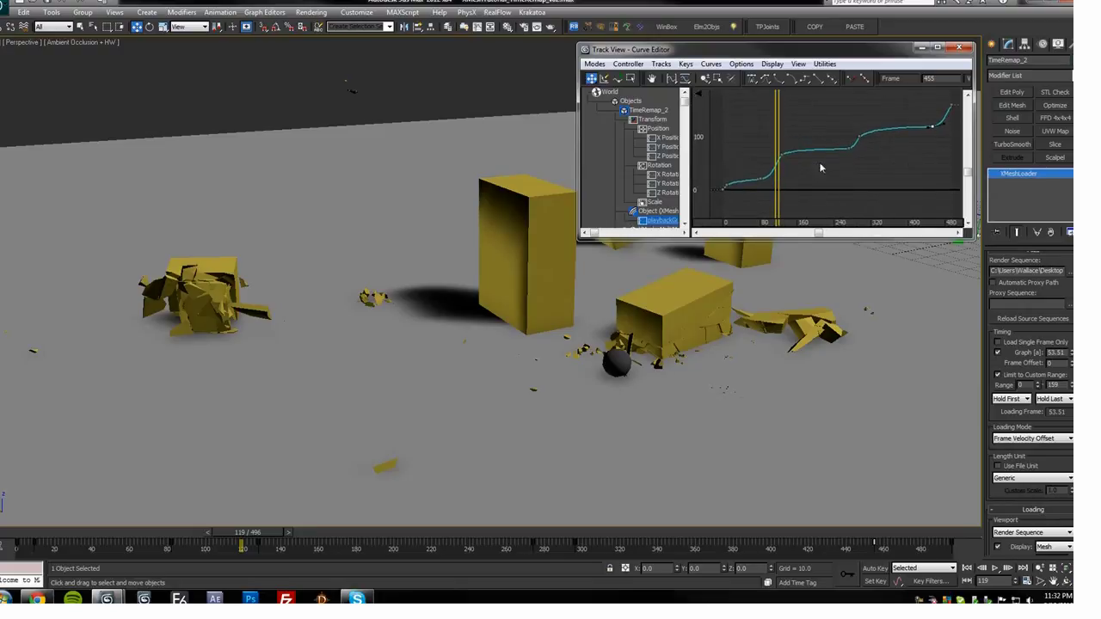
{"action": "middle_click_drag", "start_coordinate": [455, 314], "coordinate": [418, 325]}
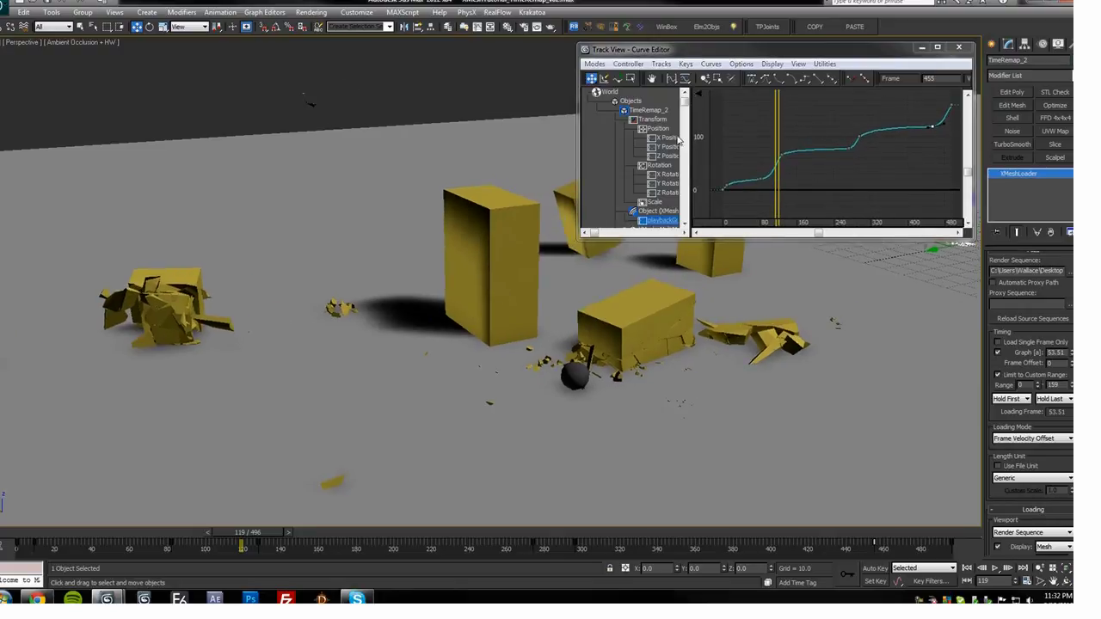
{"action": "middle_click_drag", "start_coordinate": [629, 152], "coordinate": [601, 152]}
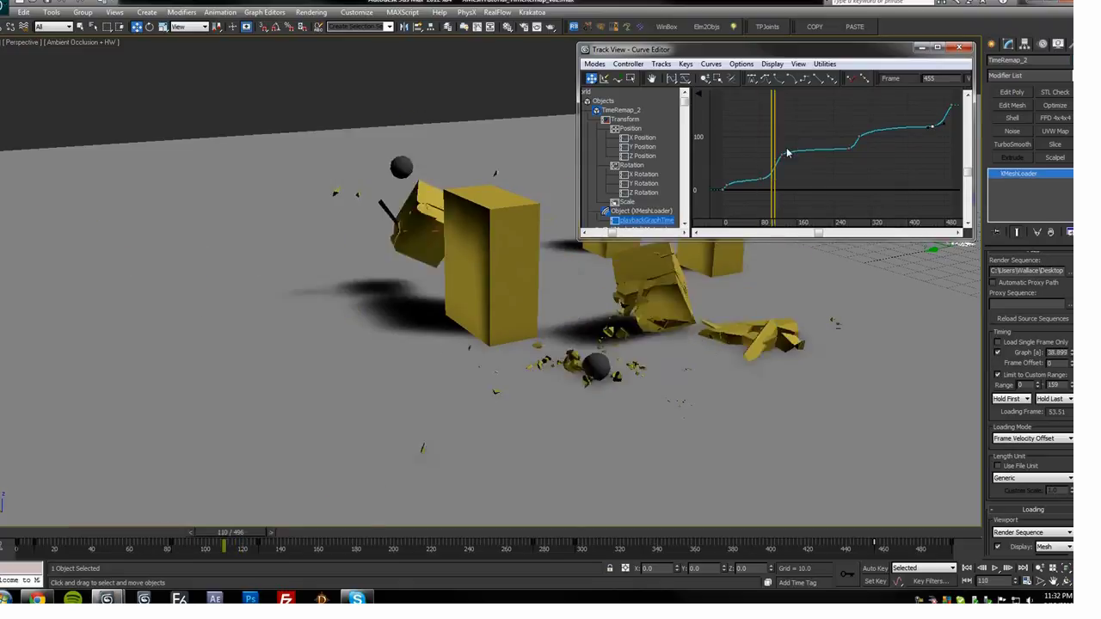
Step: Play the retimed fracture from frame 0 past frame 367, switch it to wireframe, and scrub back toward frame 287
{"action": "middle_click_drag", "start_coordinate": [502, 248], "coordinate": [447, 305]}
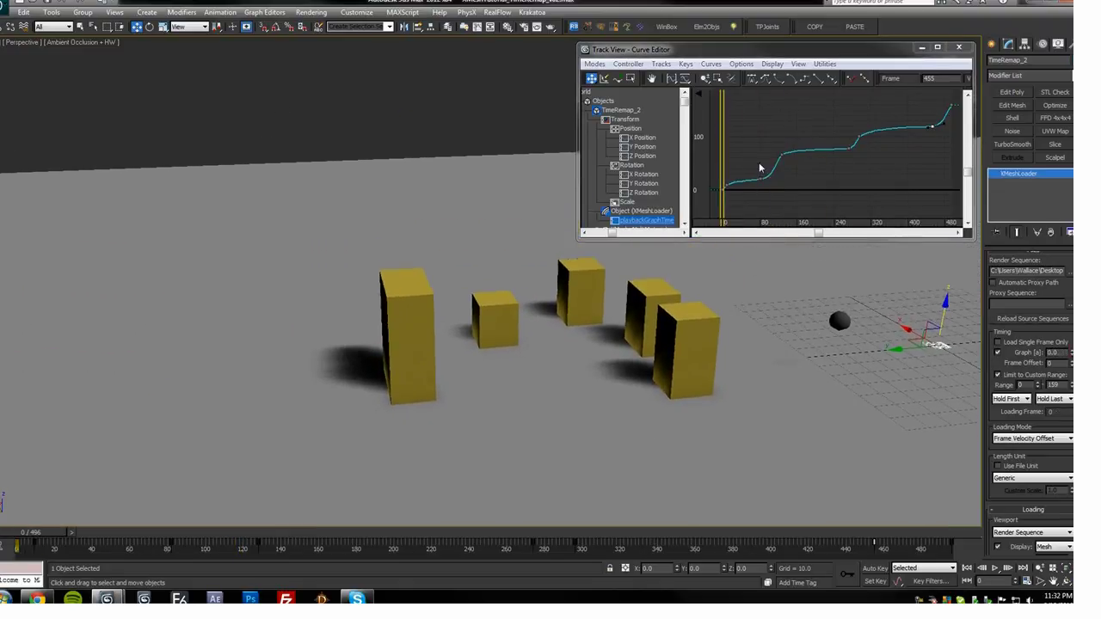
{"action": "key", "text": "/"}
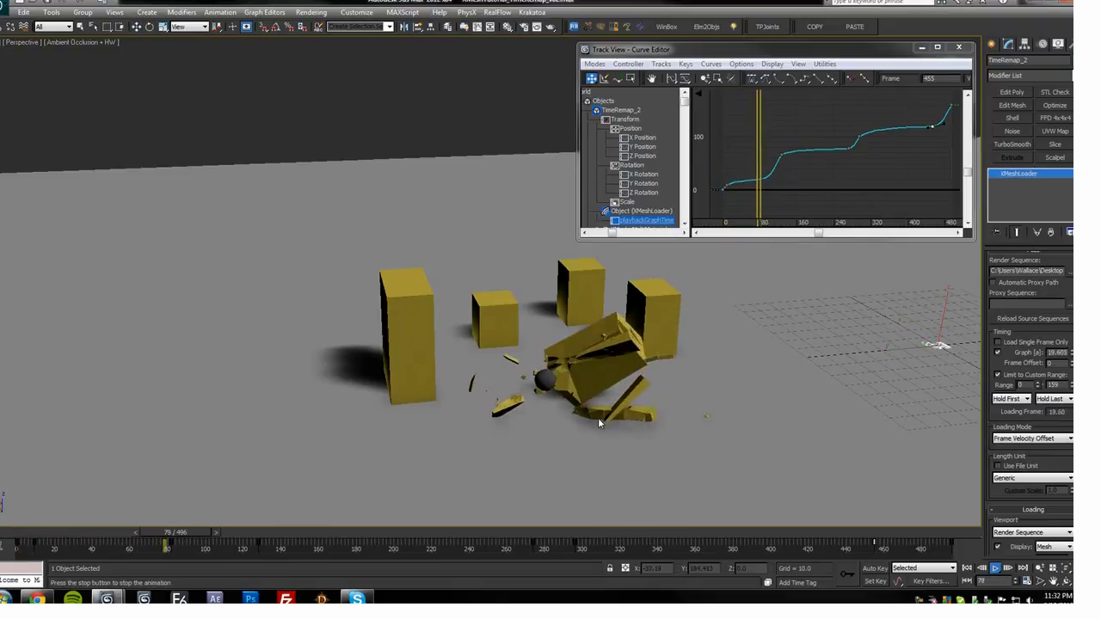
{"action": "key", "text": "F3"}
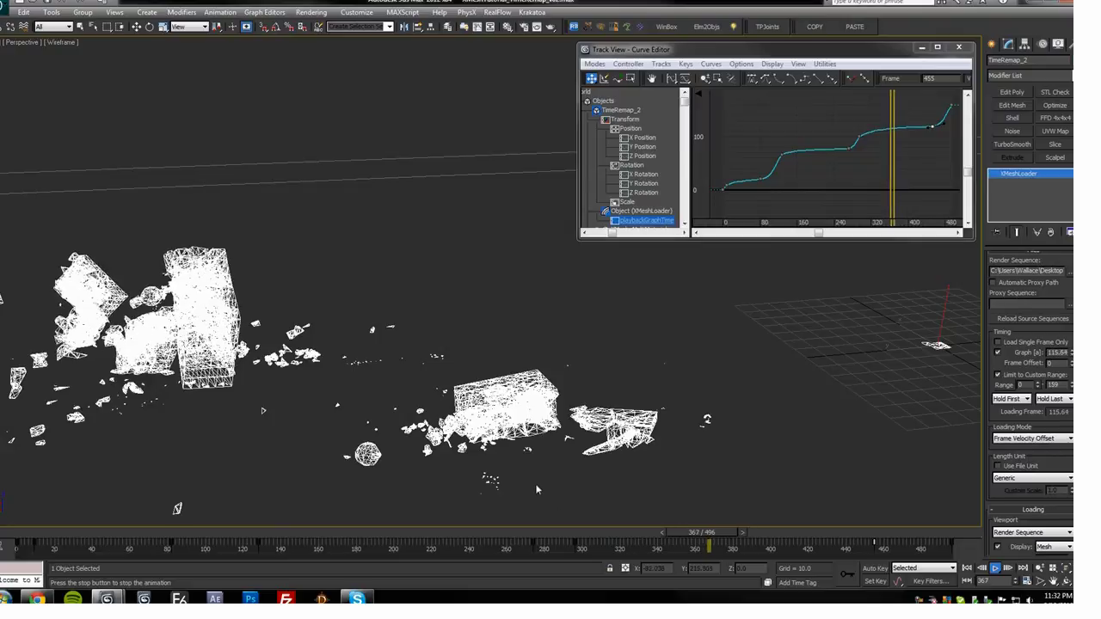
{"action": "left_click_drag", "start_coordinate": [700, 534], "coordinate": [544, 533]}
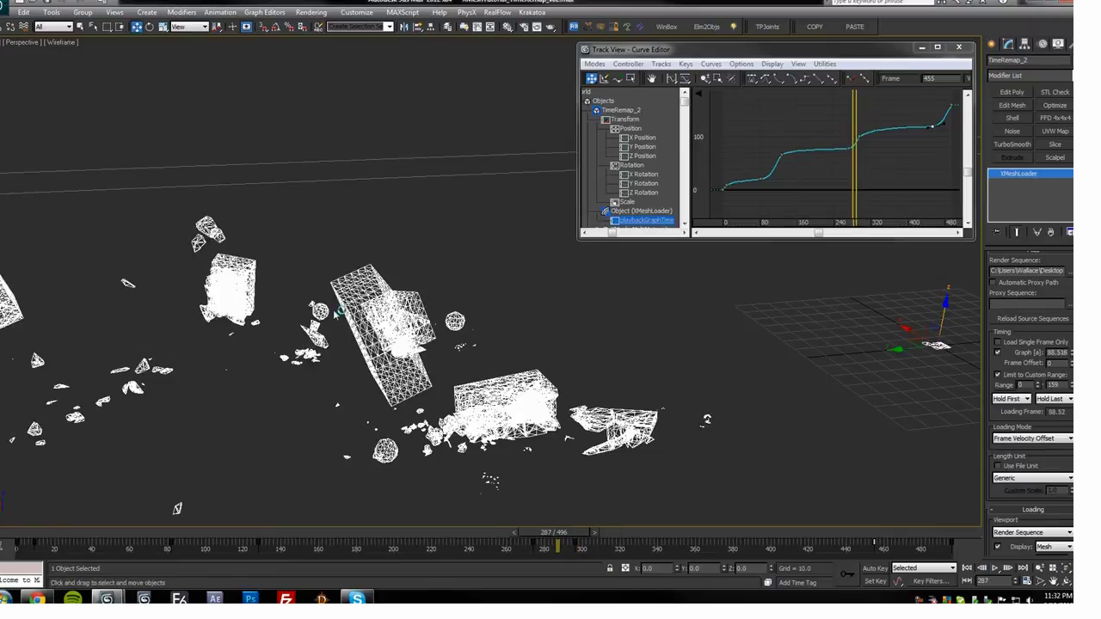
Step: Review the impact between frames 287 and 315 in shaded view
{"action": "key", "text": "F3"}
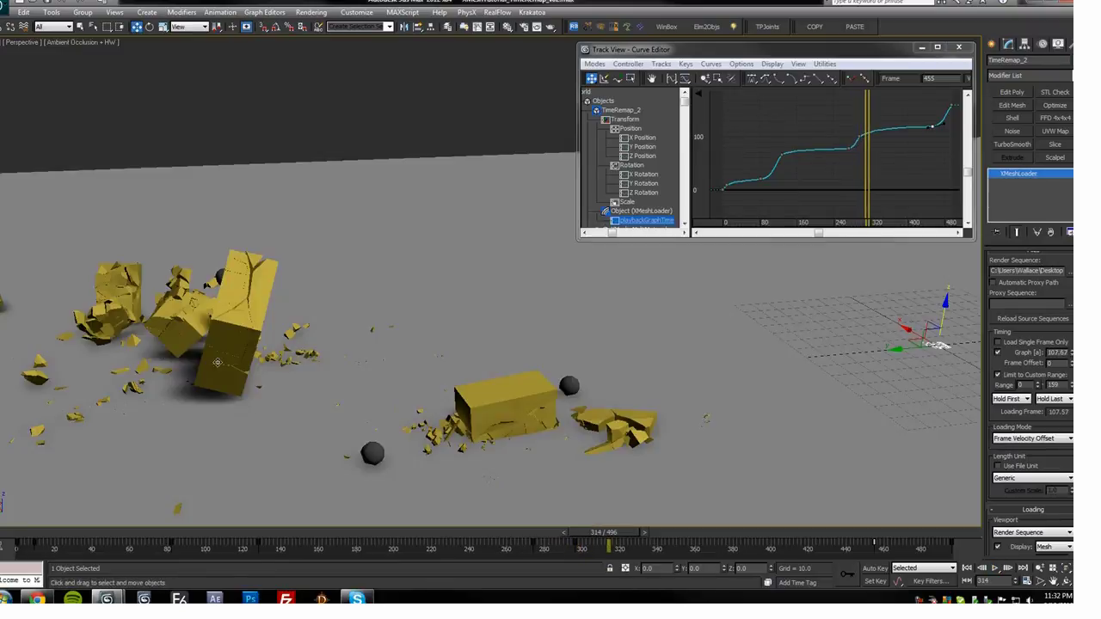
{"action": "left_click_drag", "start_coordinate": [604, 536], "coordinate": [544, 537]}
{"action": "key", "text": "slash"}
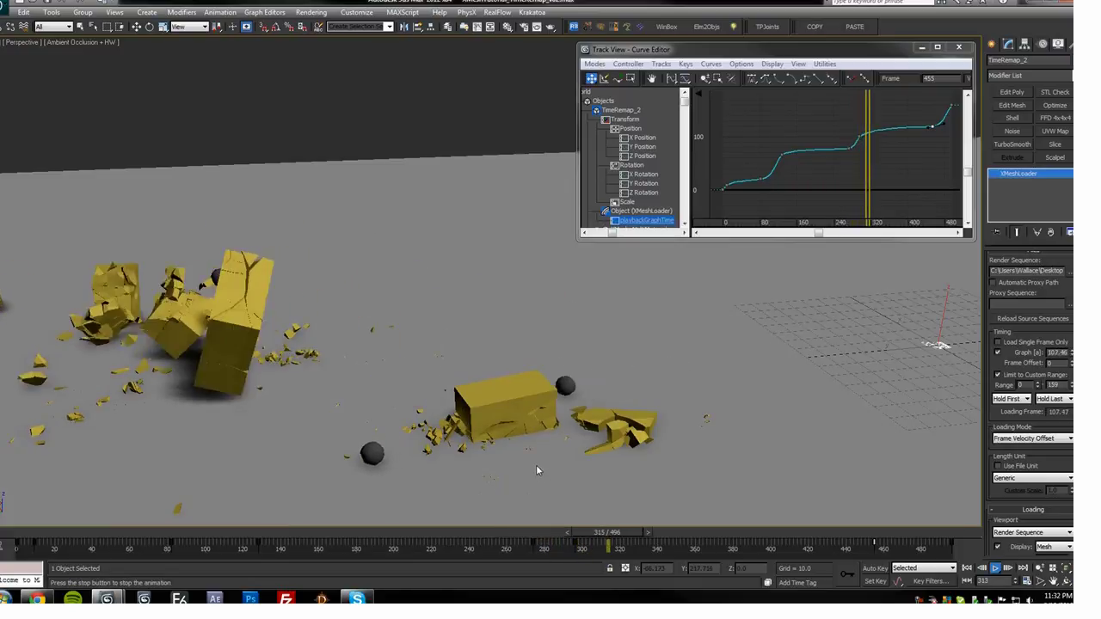
{"action": "key", "text": "slash"}
Step: Play the final slow motion and speed-up to frame 482 in wireframe and shaded views, then scrub to frame 435
{"action": "key", "text": "F3"}
{"action": "key", "text": "slash"}
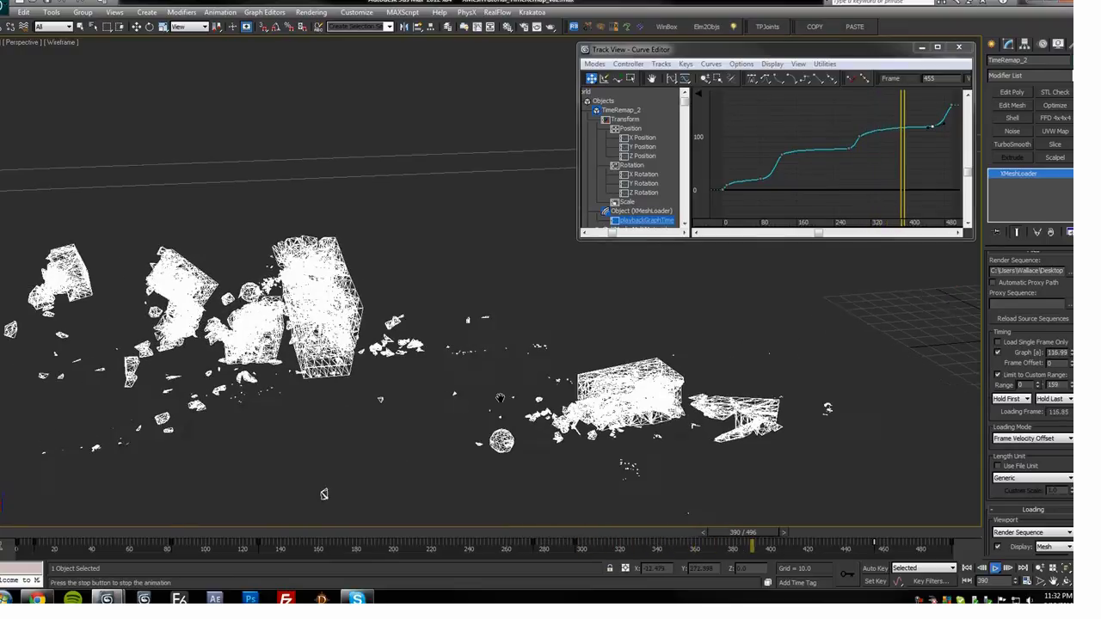
{"action": "key", "text": "F3"}
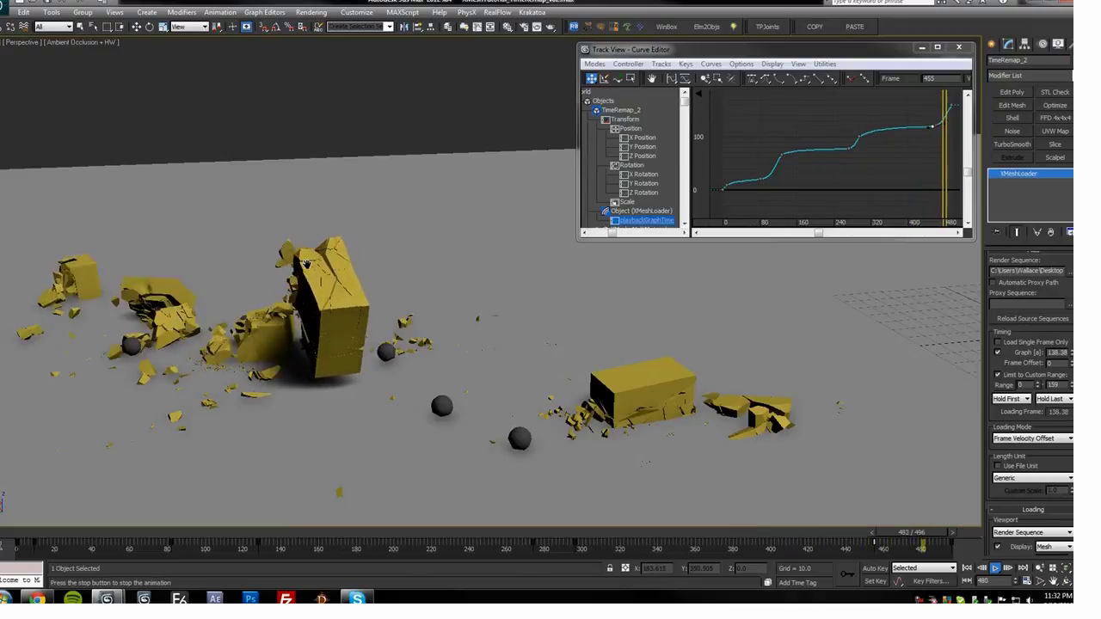
{"action": "left_click_drag", "start_coordinate": [554, 534], "coordinate": [826, 531]}
Step: Select the playback graph keys at frames 274 and 296 and examine the fracture at frame 93 from a wider, higher angle
{"action": "left_click_drag", "start_coordinate": [961, 102], "coordinate": [699, 233]}
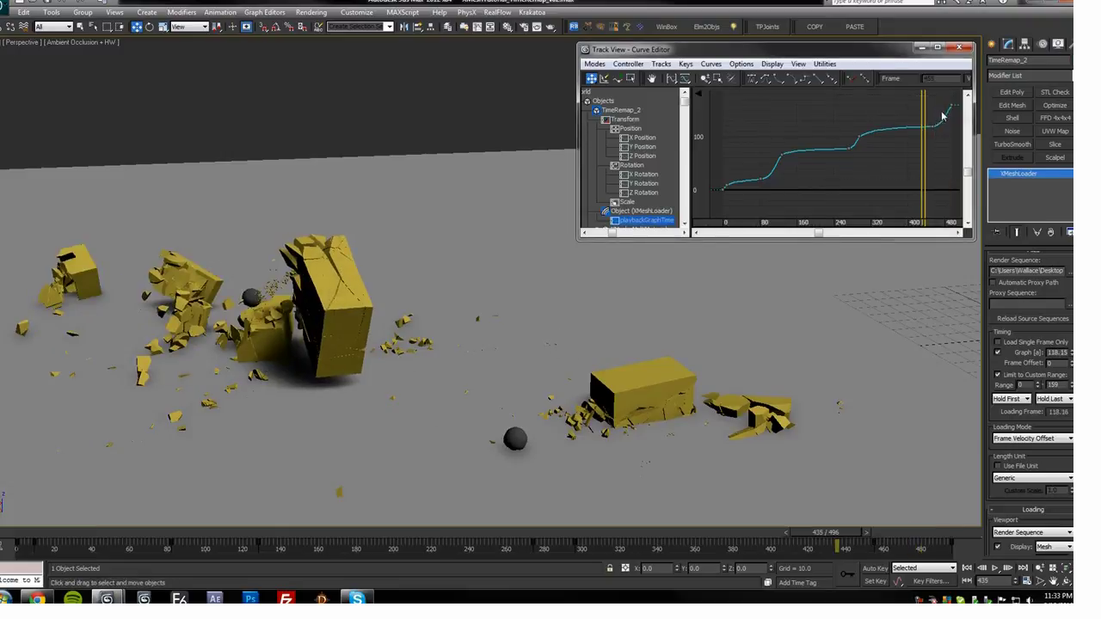
{"action": "left_click_drag", "start_coordinate": [808, 180], "coordinate": [808, 180]}
{"action": "left_click_drag", "start_coordinate": [928, 100], "coordinate": [764, 123]}
{"action": "middle_click_drag", "start_coordinate": [627, 300], "coordinate": [413, 385], "text": "alt"}
{"action": "scroll", "coordinate": [783, 142], "scroll_direction": "down", "scroll_amount": 4, "text": "alt"}
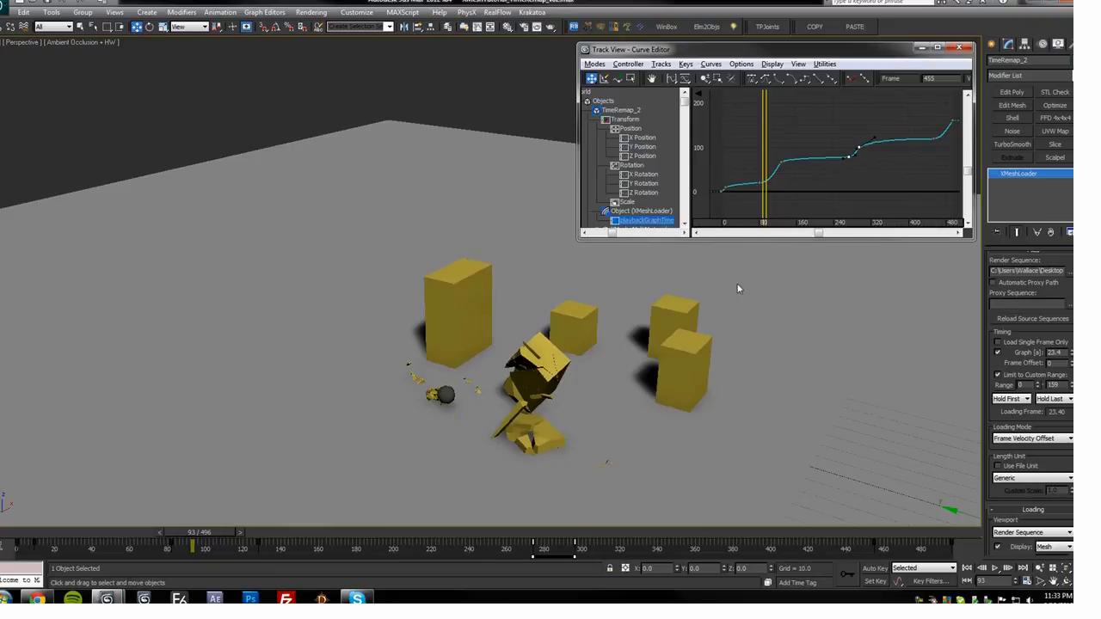
Step: Examine the fracture at frame 93 up close from a low angle and close the Curve Editor
{"action": "middle_click_drag", "start_coordinate": [732, 307], "coordinate": [690, 317]}
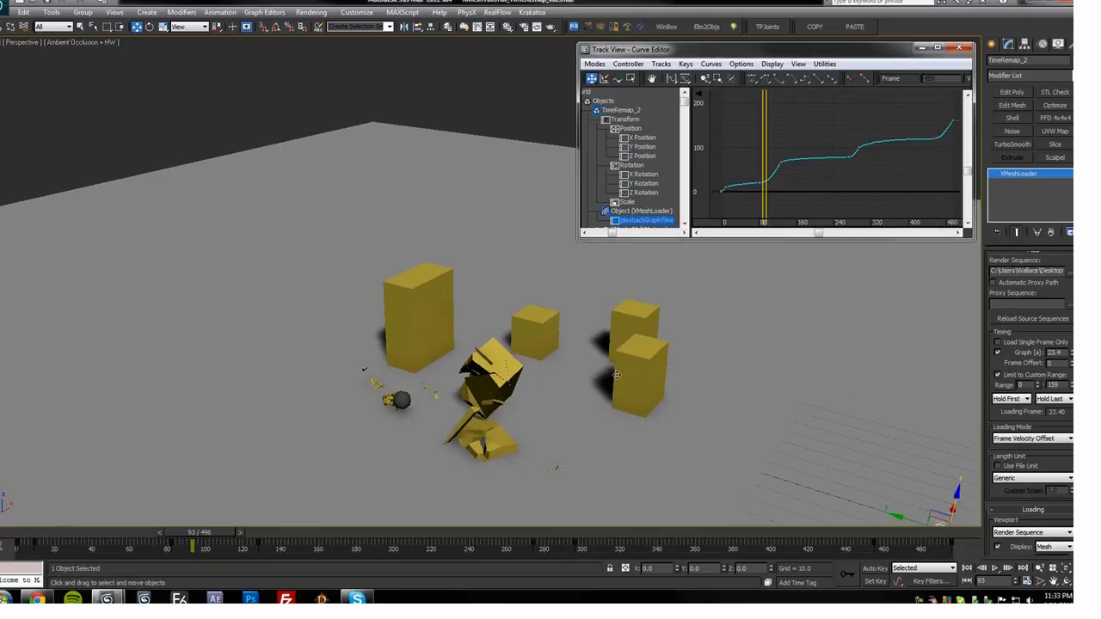
{"action": "scroll", "coordinate": [589, 307], "scroll_direction": "up", "scroll_amount": 6}
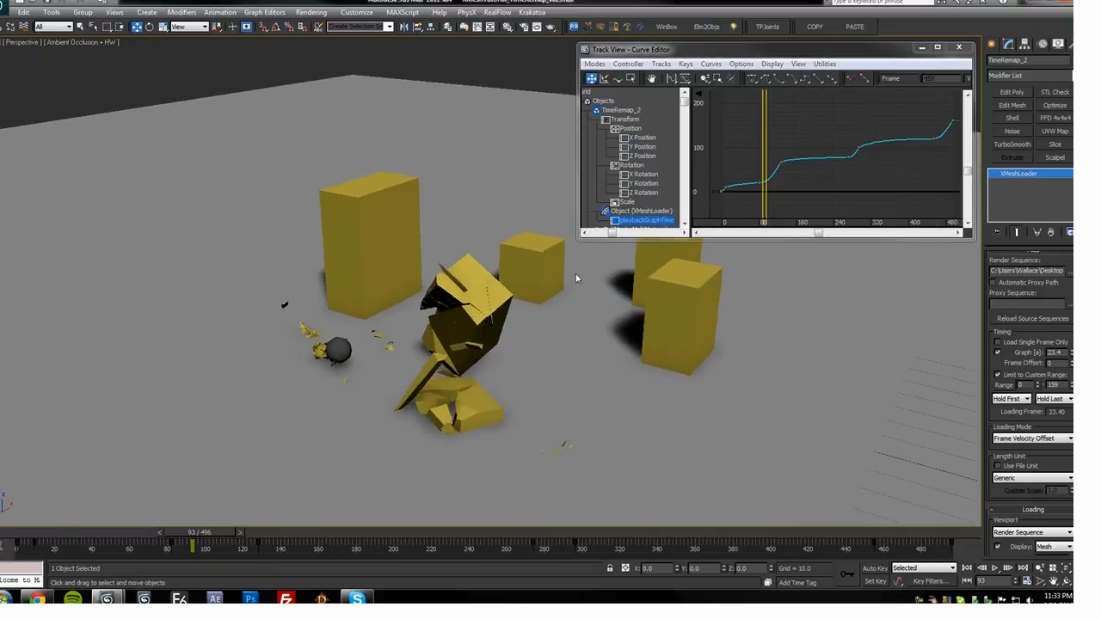
{"action": "scroll", "coordinate": [575, 275], "scroll_direction": "down", "scroll_amount": 2}
{"action": "middle_click_drag", "start_coordinate": [575, 274], "coordinate": [671, 288], "text": "alt"}
{"action": "left_click", "coordinate": [959, 49]}
{"action": "middle_click_drag", "start_coordinate": [760, 244], "coordinate": [688, 110], "text": "alt"}
{"action": "middle_click_drag", "start_coordinate": [683, 255], "coordinate": [680, 215], "text": "alt"}
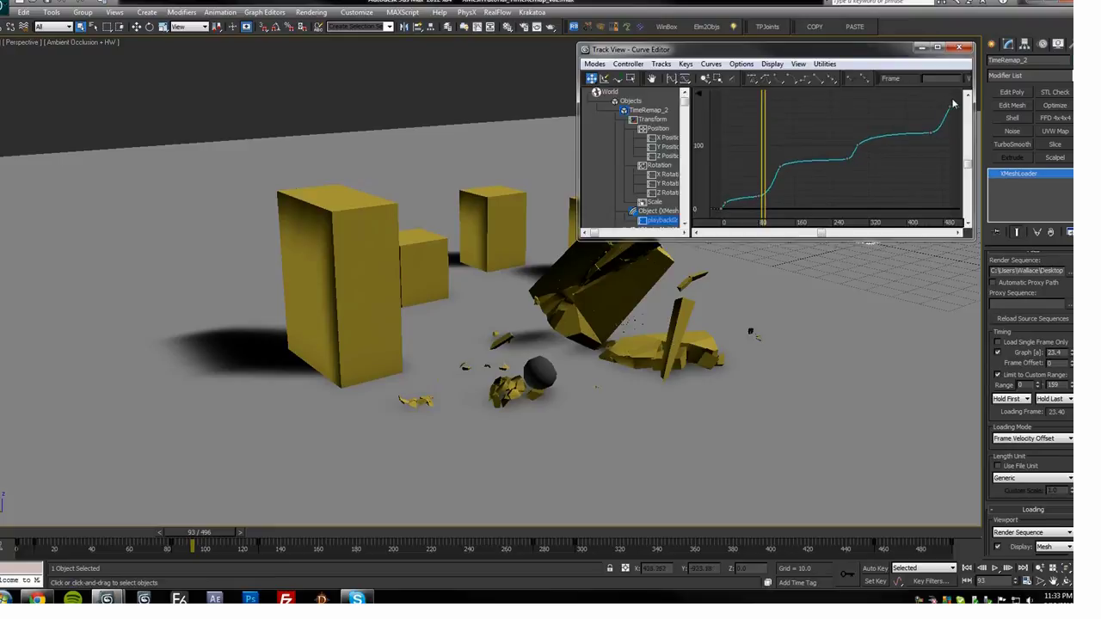
{"action": "left_click", "coordinate": [959, 48]}
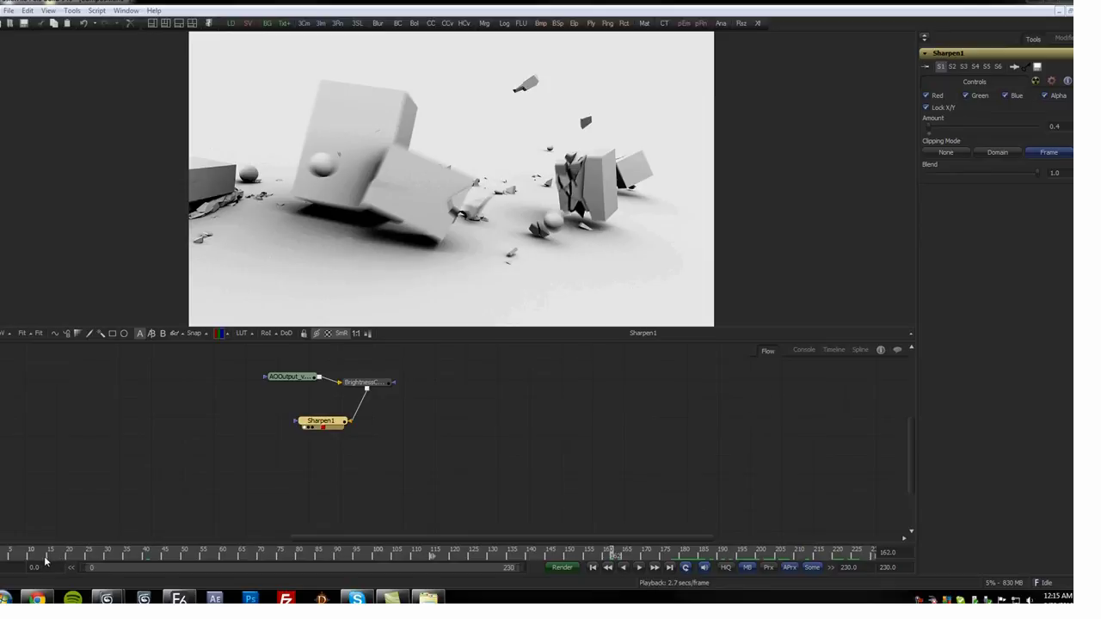
Step: In Fusion, return the sharpened ambient occlusion render to frame 0 and enlarge the image viewer over the node flow
{"action": "left_click_drag", "start_coordinate": [45, 560], "coordinate": [2, 555]}
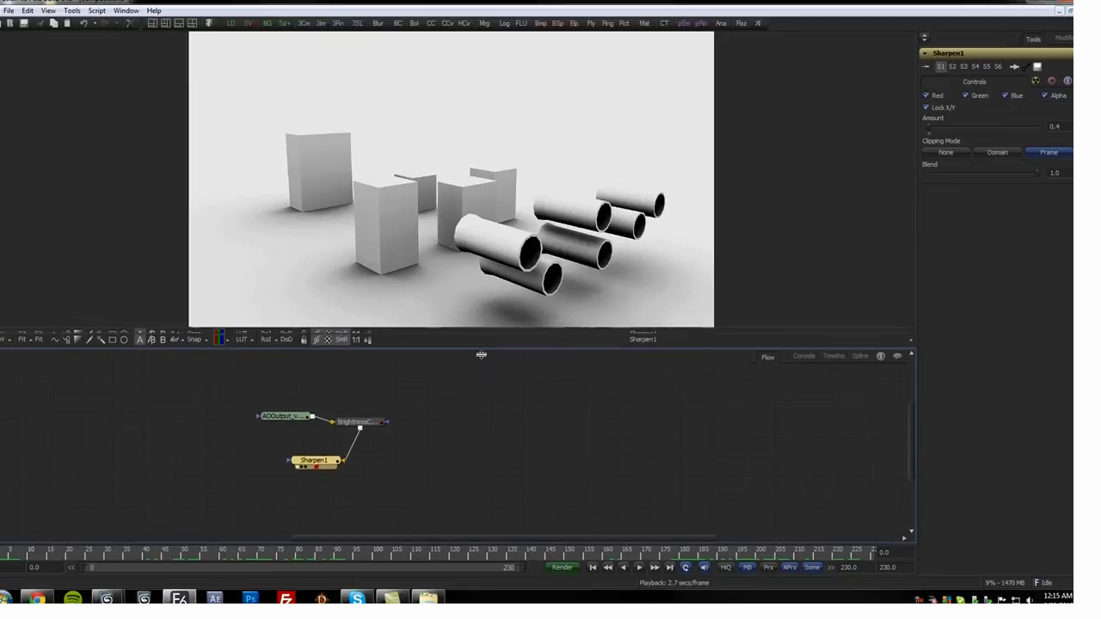
{"action": "left_click_drag", "start_coordinate": [479, 334], "coordinate": [480, 377]}
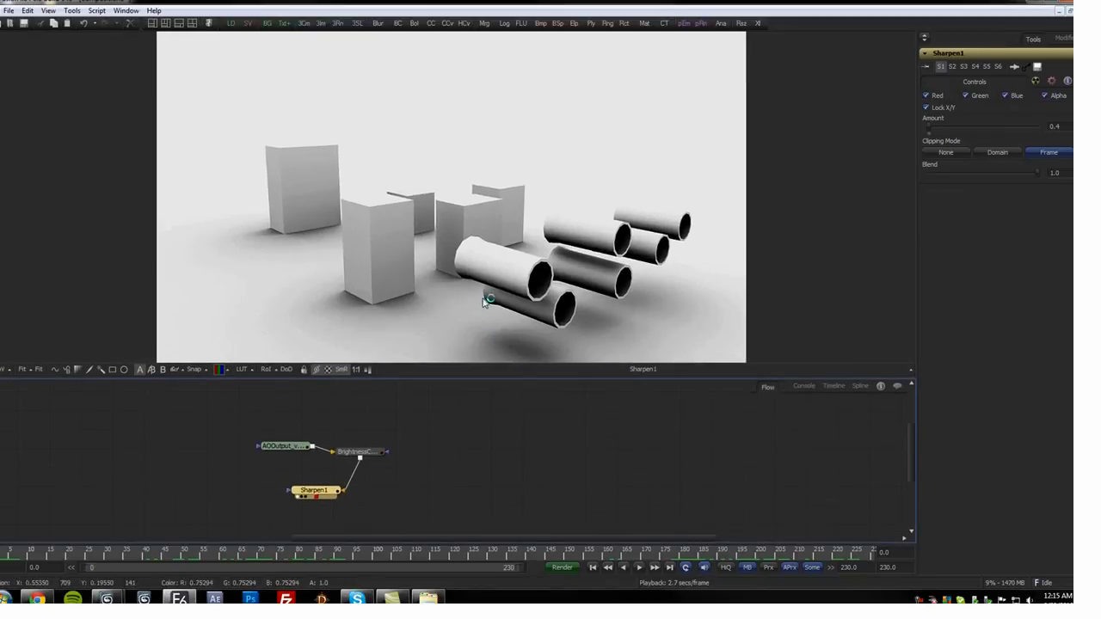
{"action": "left_click_drag", "start_coordinate": [451, 377], "coordinate": [453, 465]}
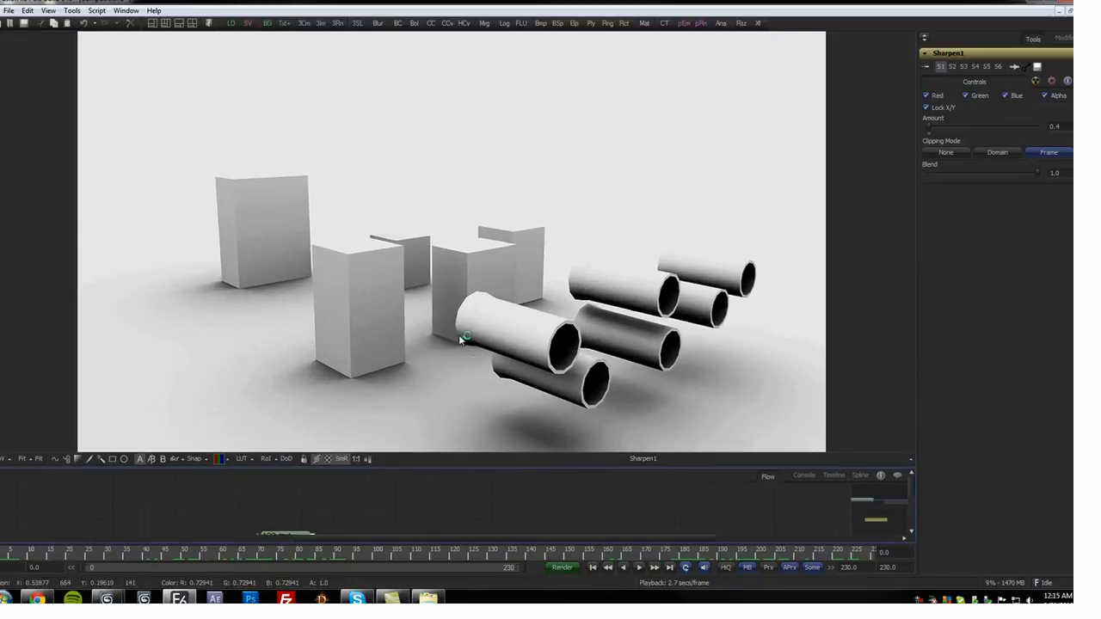